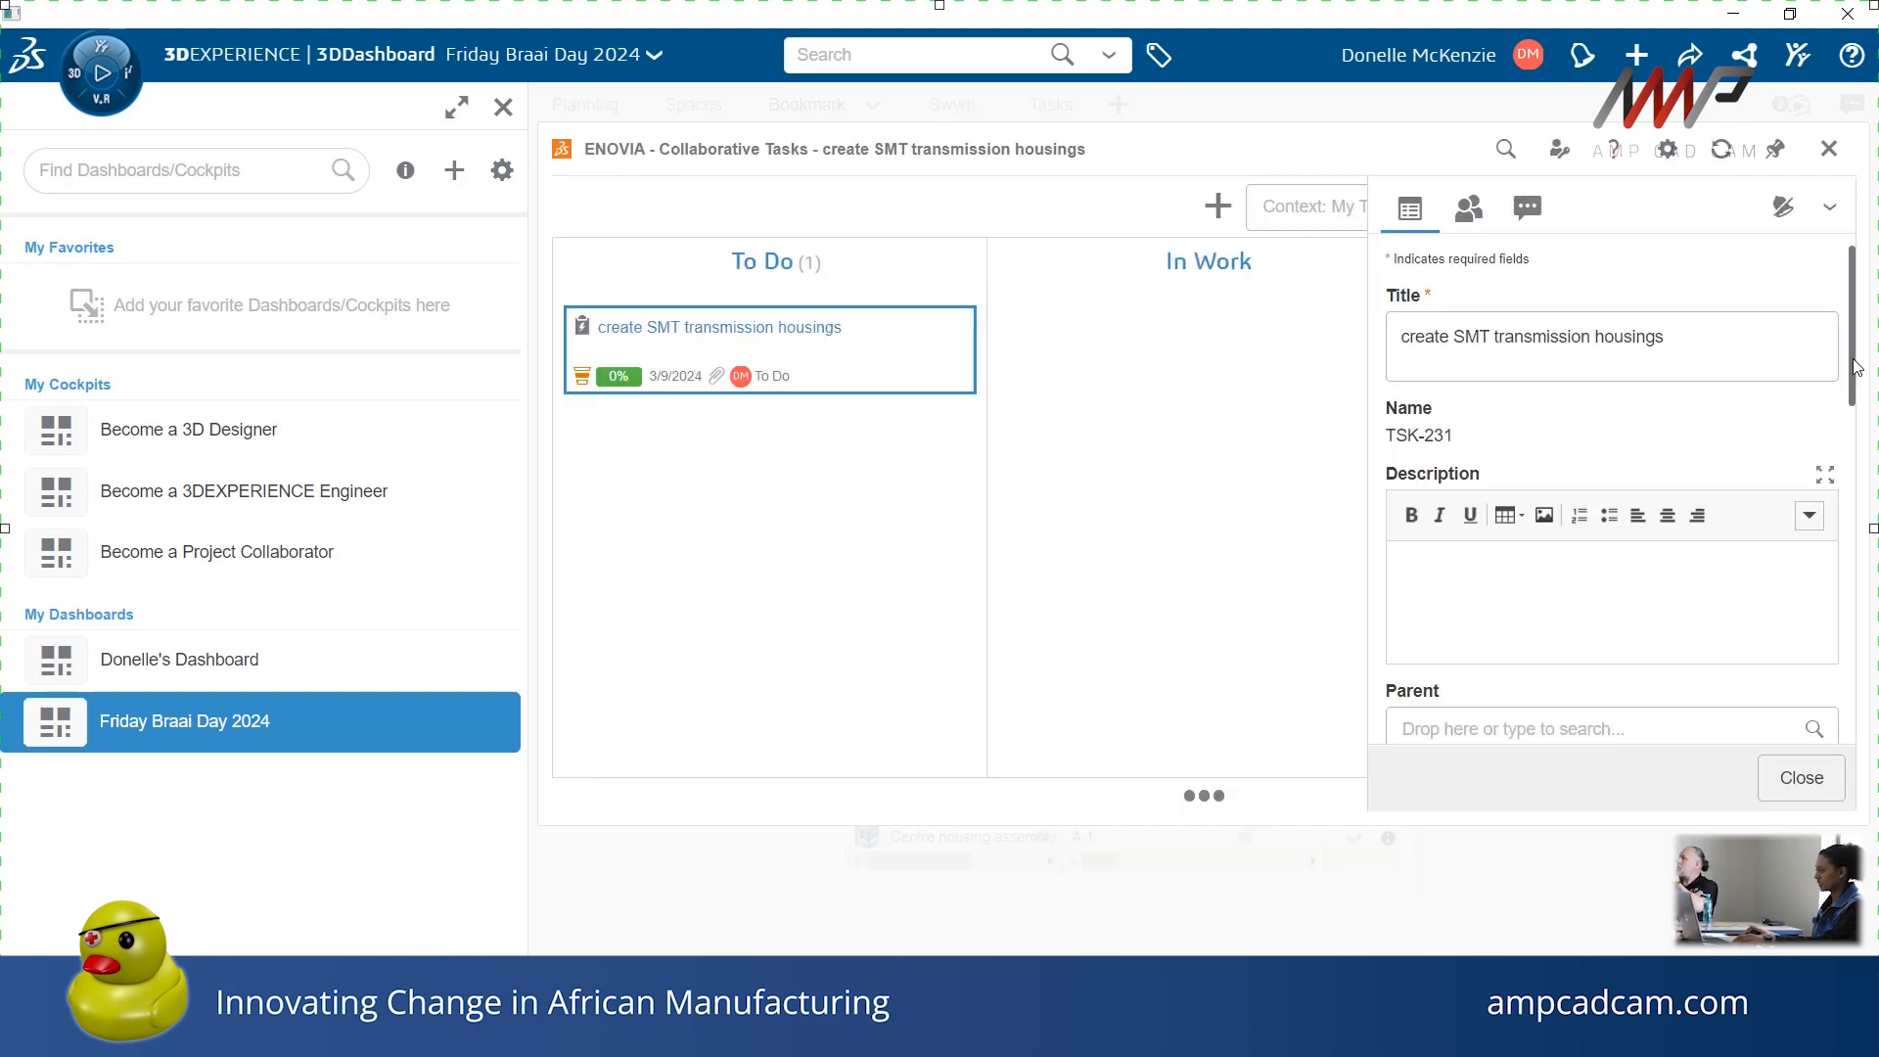
Preview the attached image 3DPlay_Screenshot (4) of the task "create SMT transmission housings"
left_click_drag(1855, 353, 1851, 685)
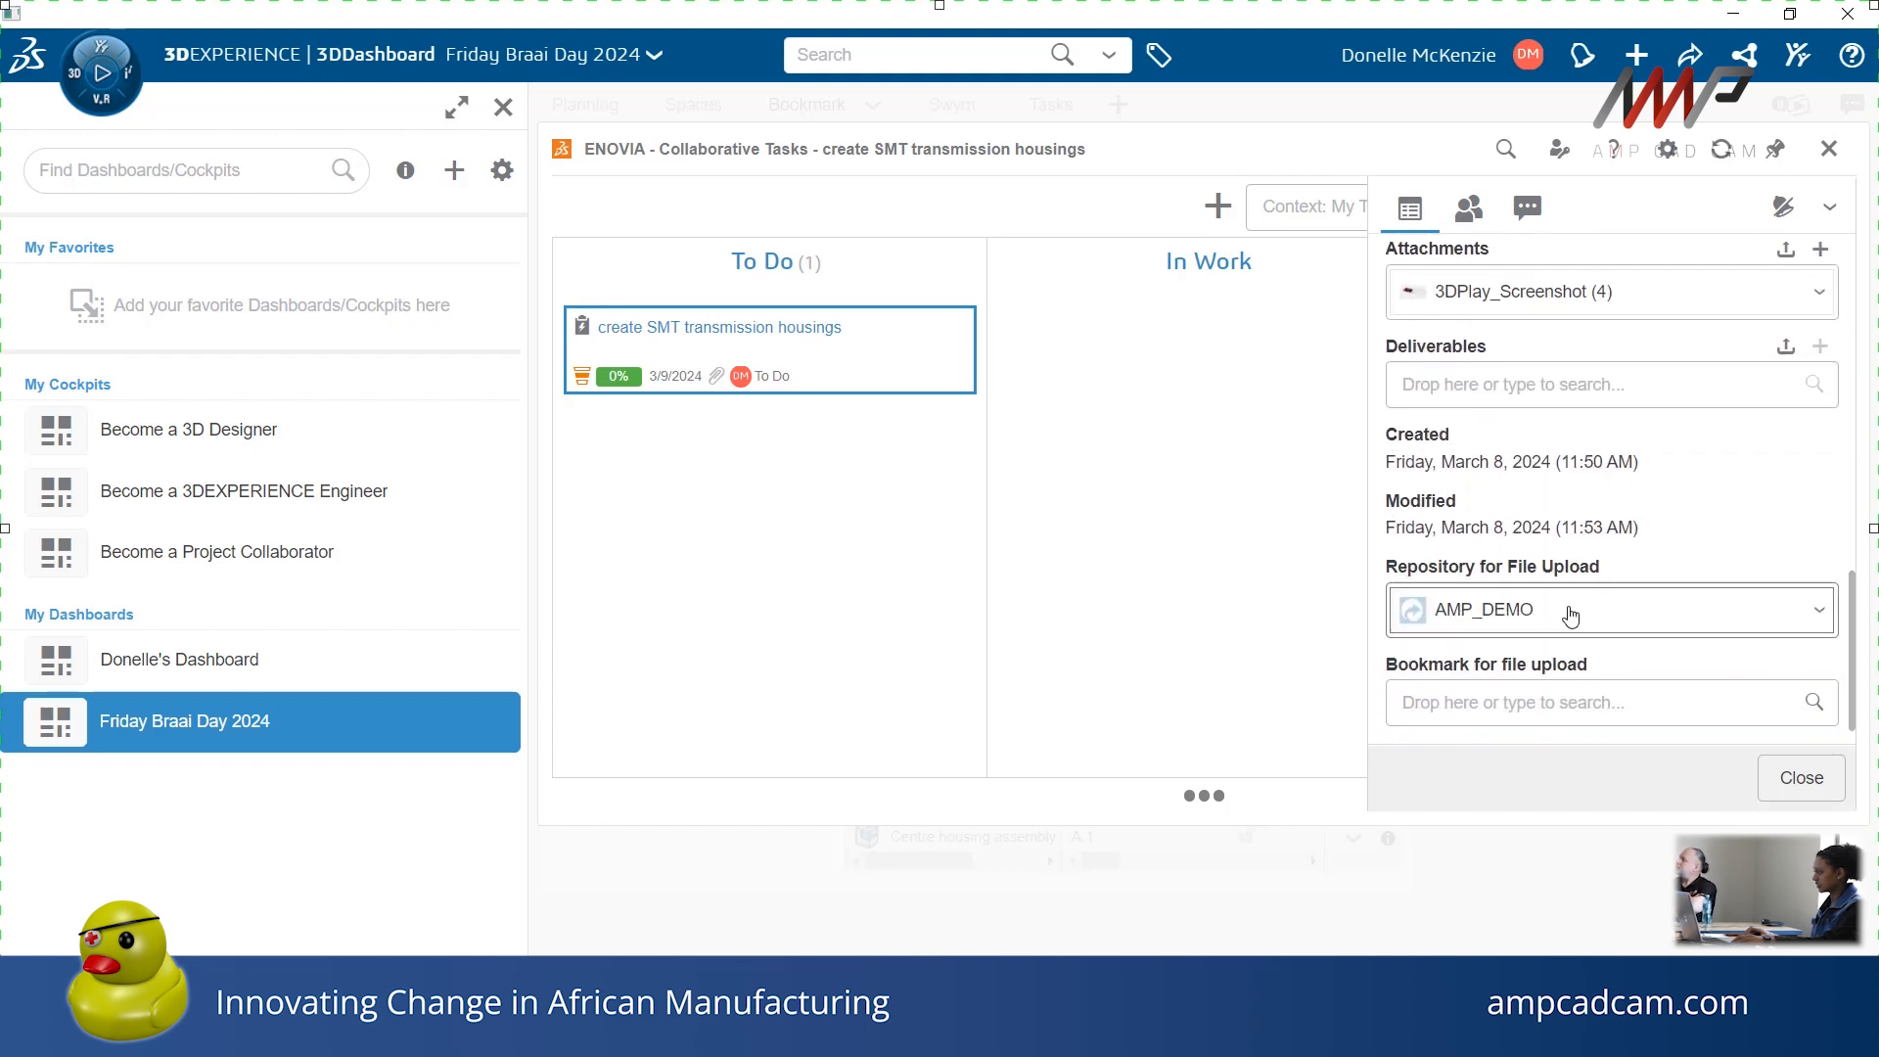
left_click(1580, 294)
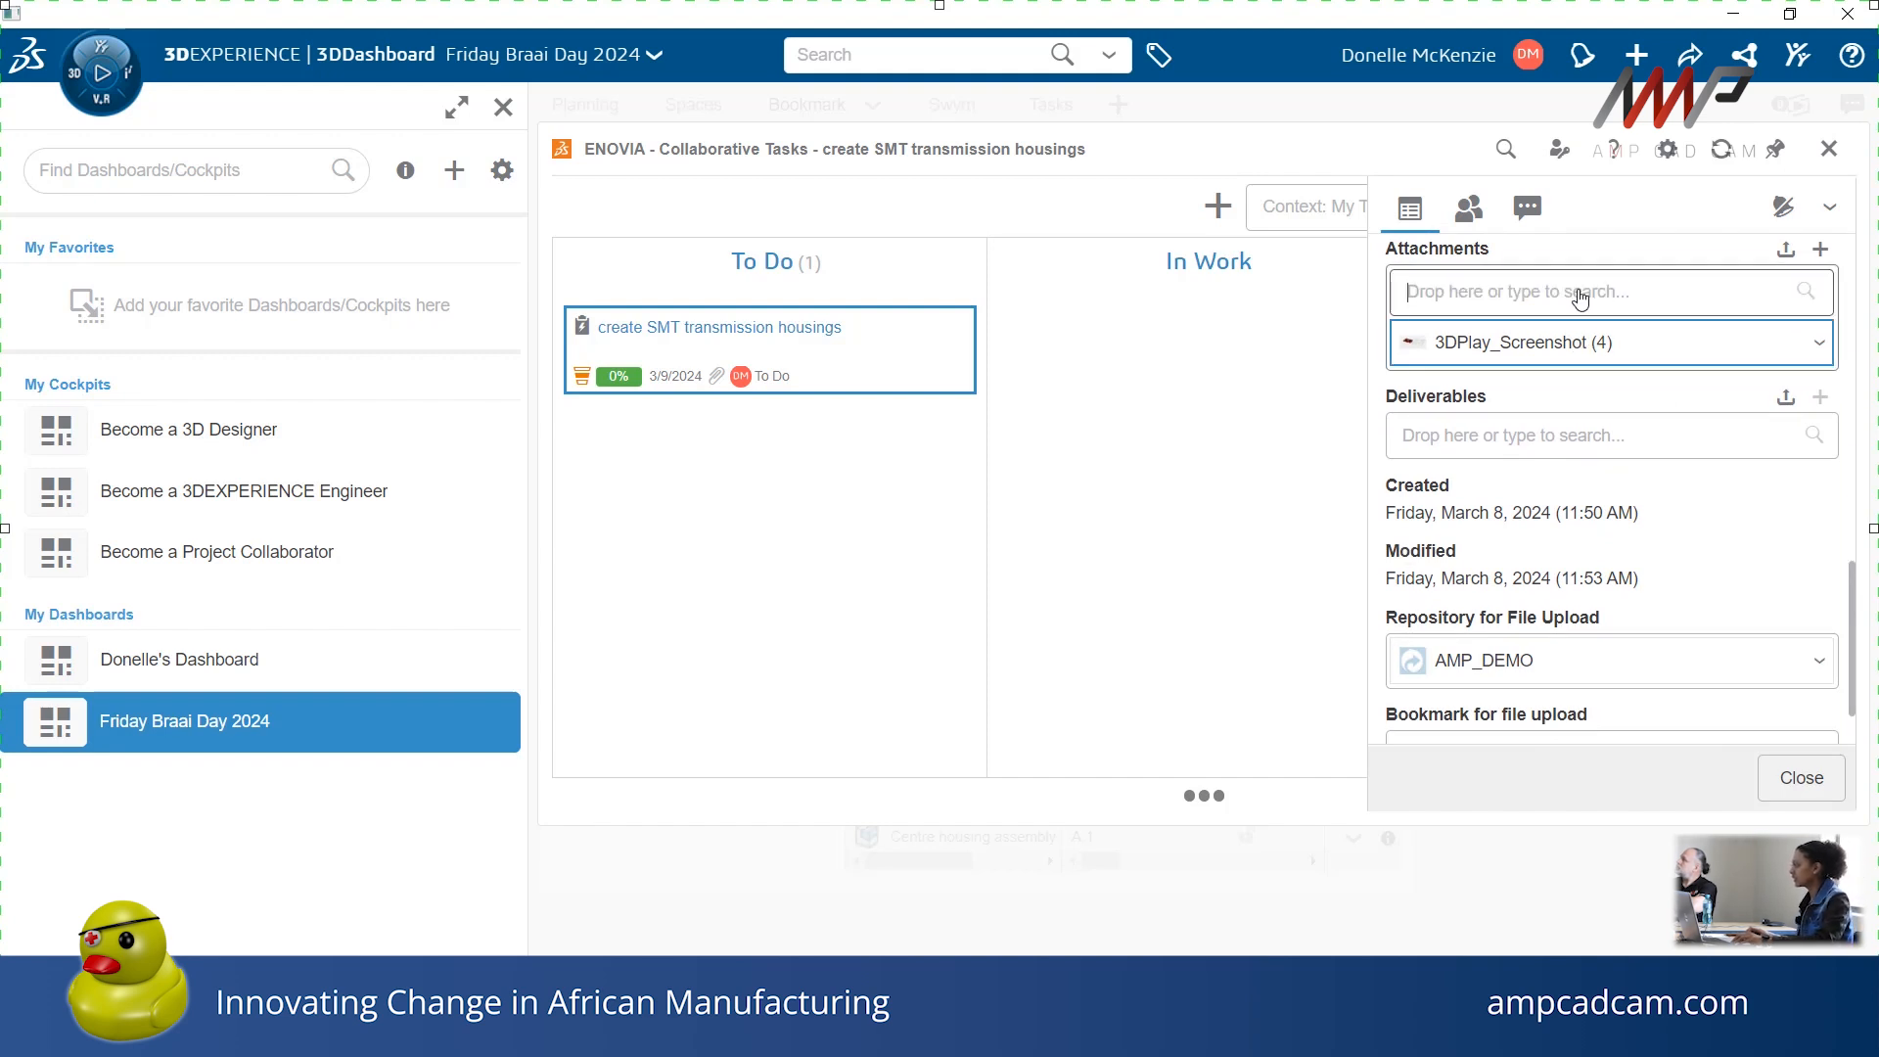
left_click(1821, 345)
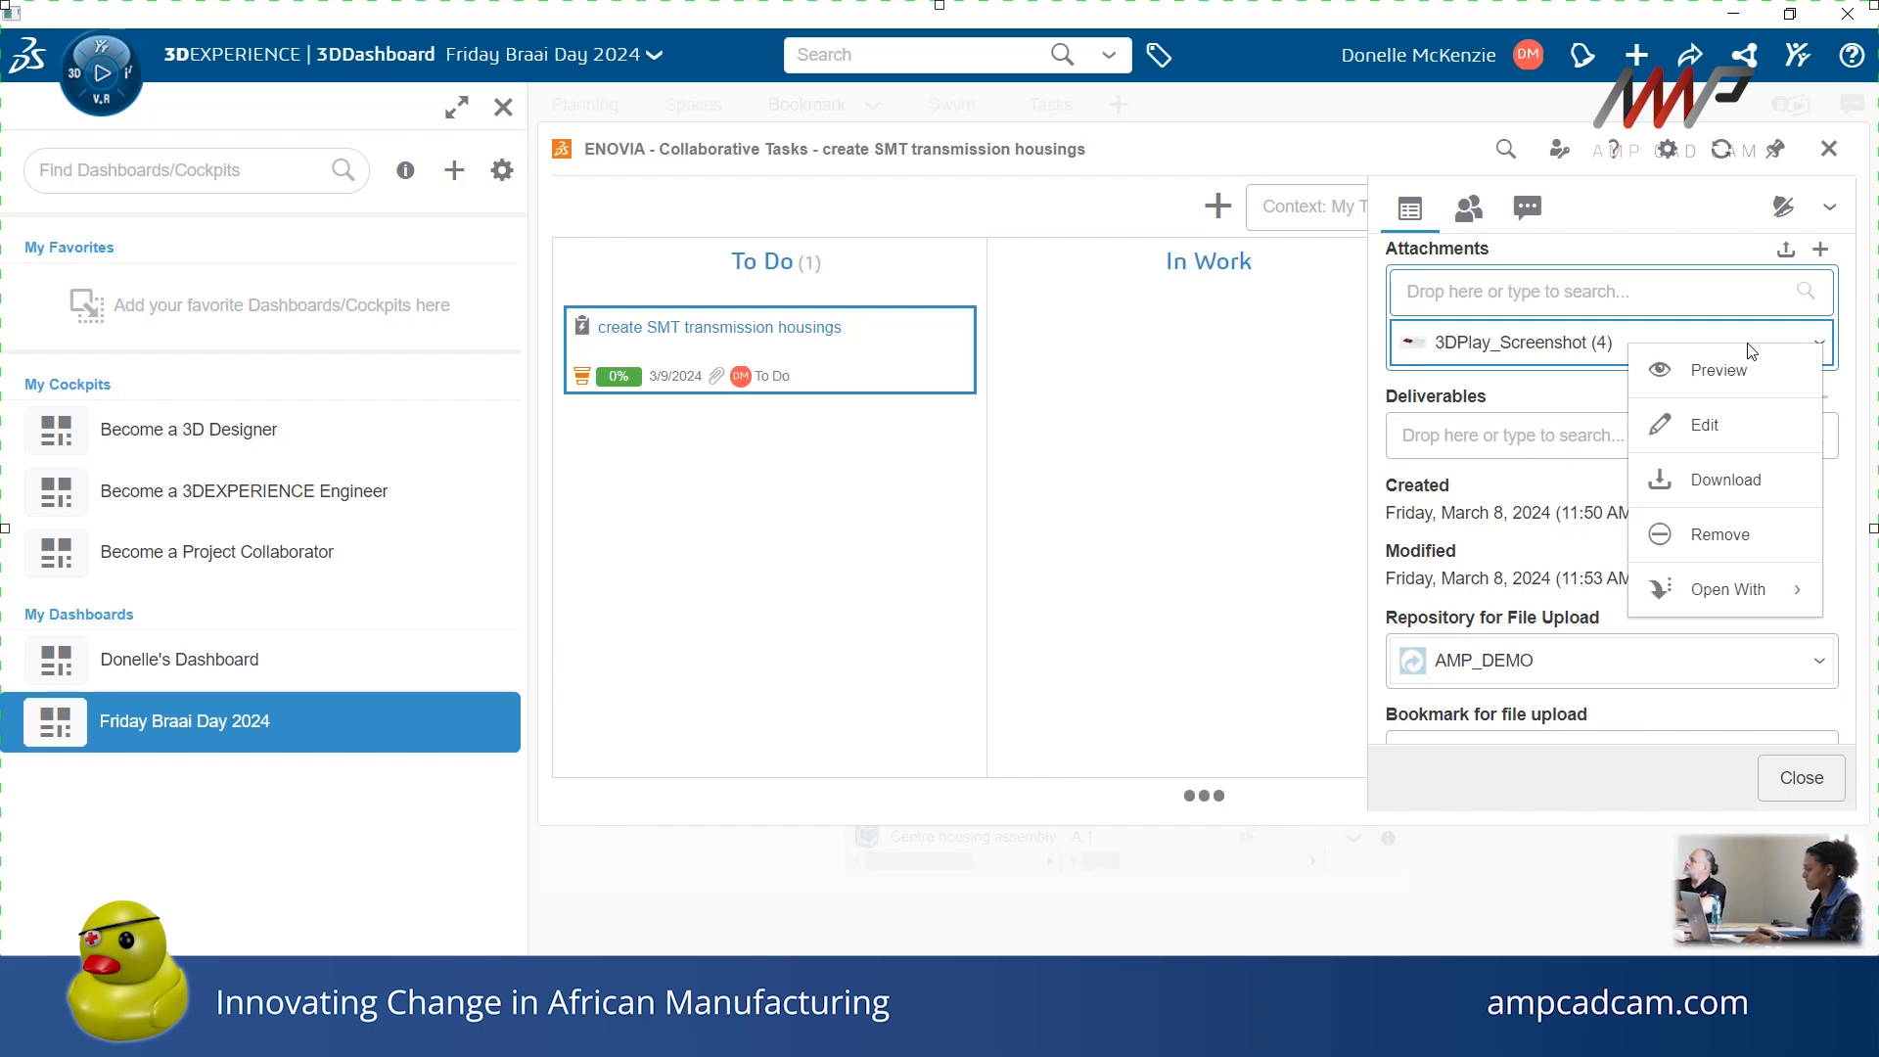
left_click(1752, 372)
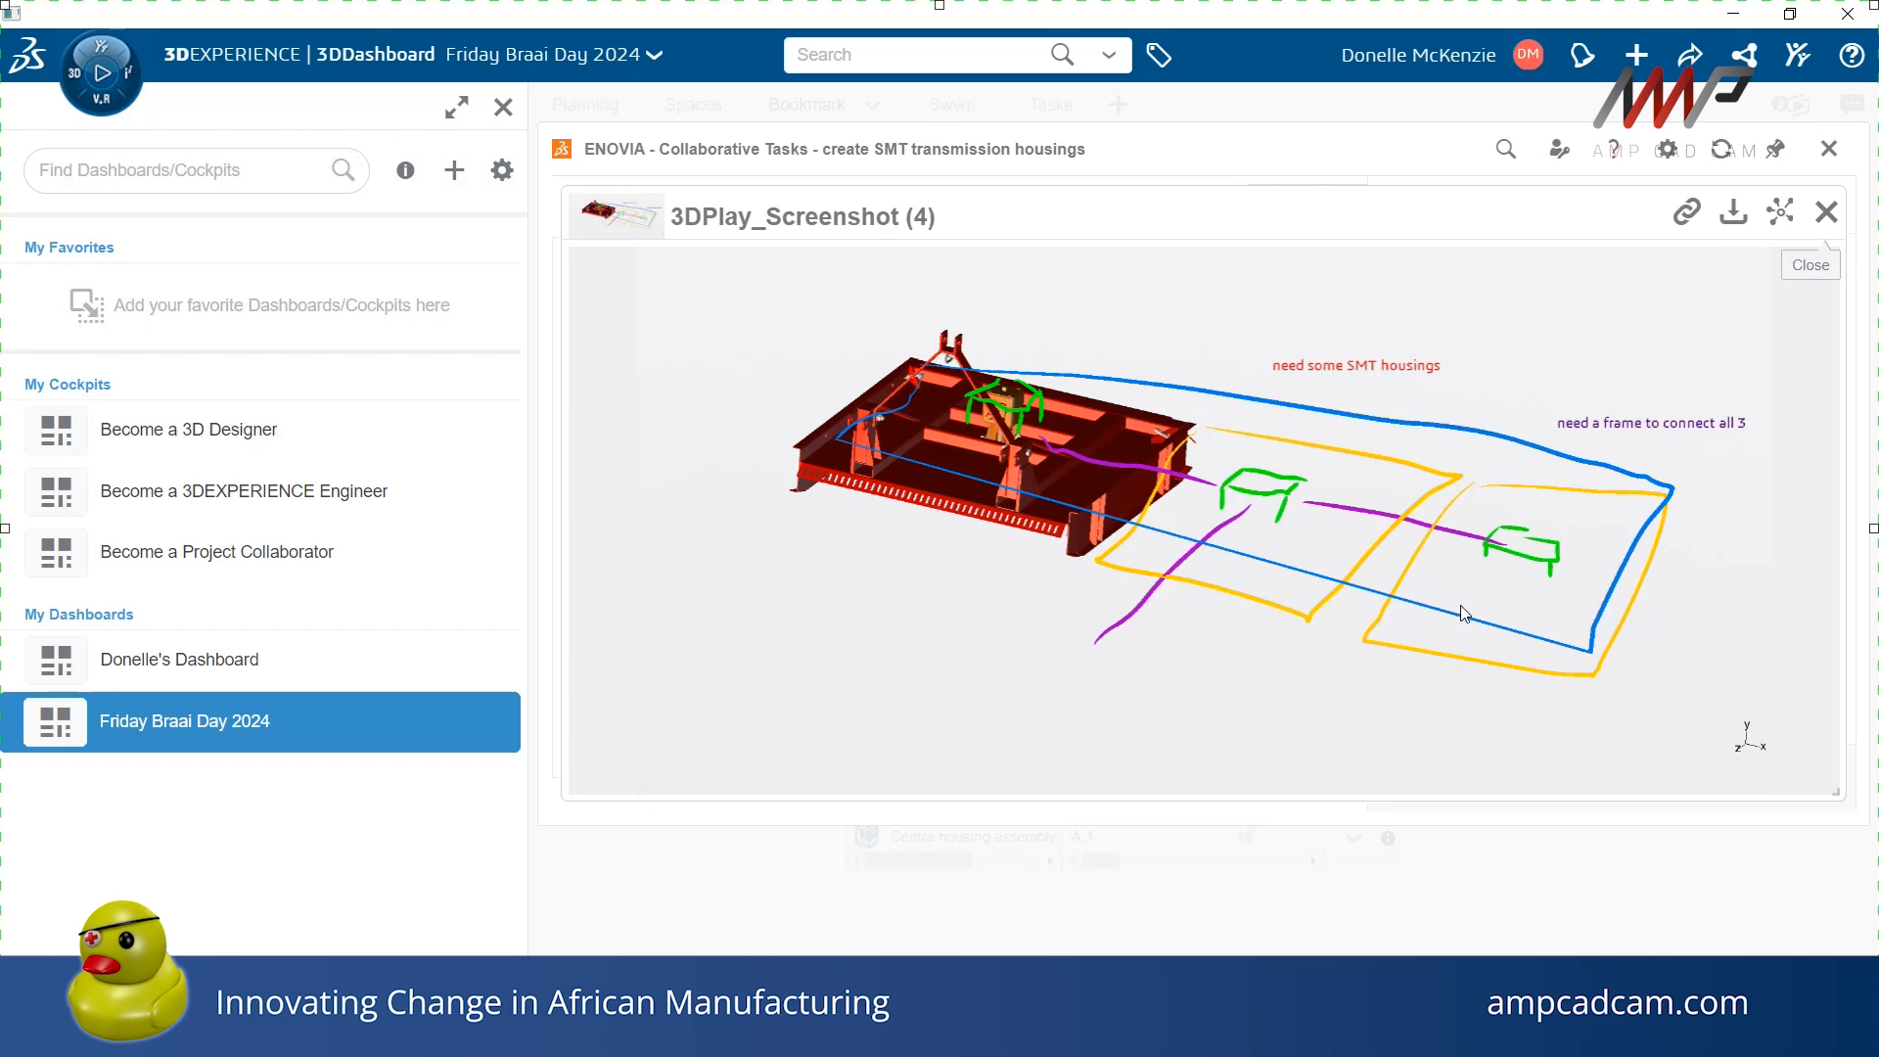
Switch to the empty Part1 document in SOLIDWORKS
mouse_move(746, 1037)
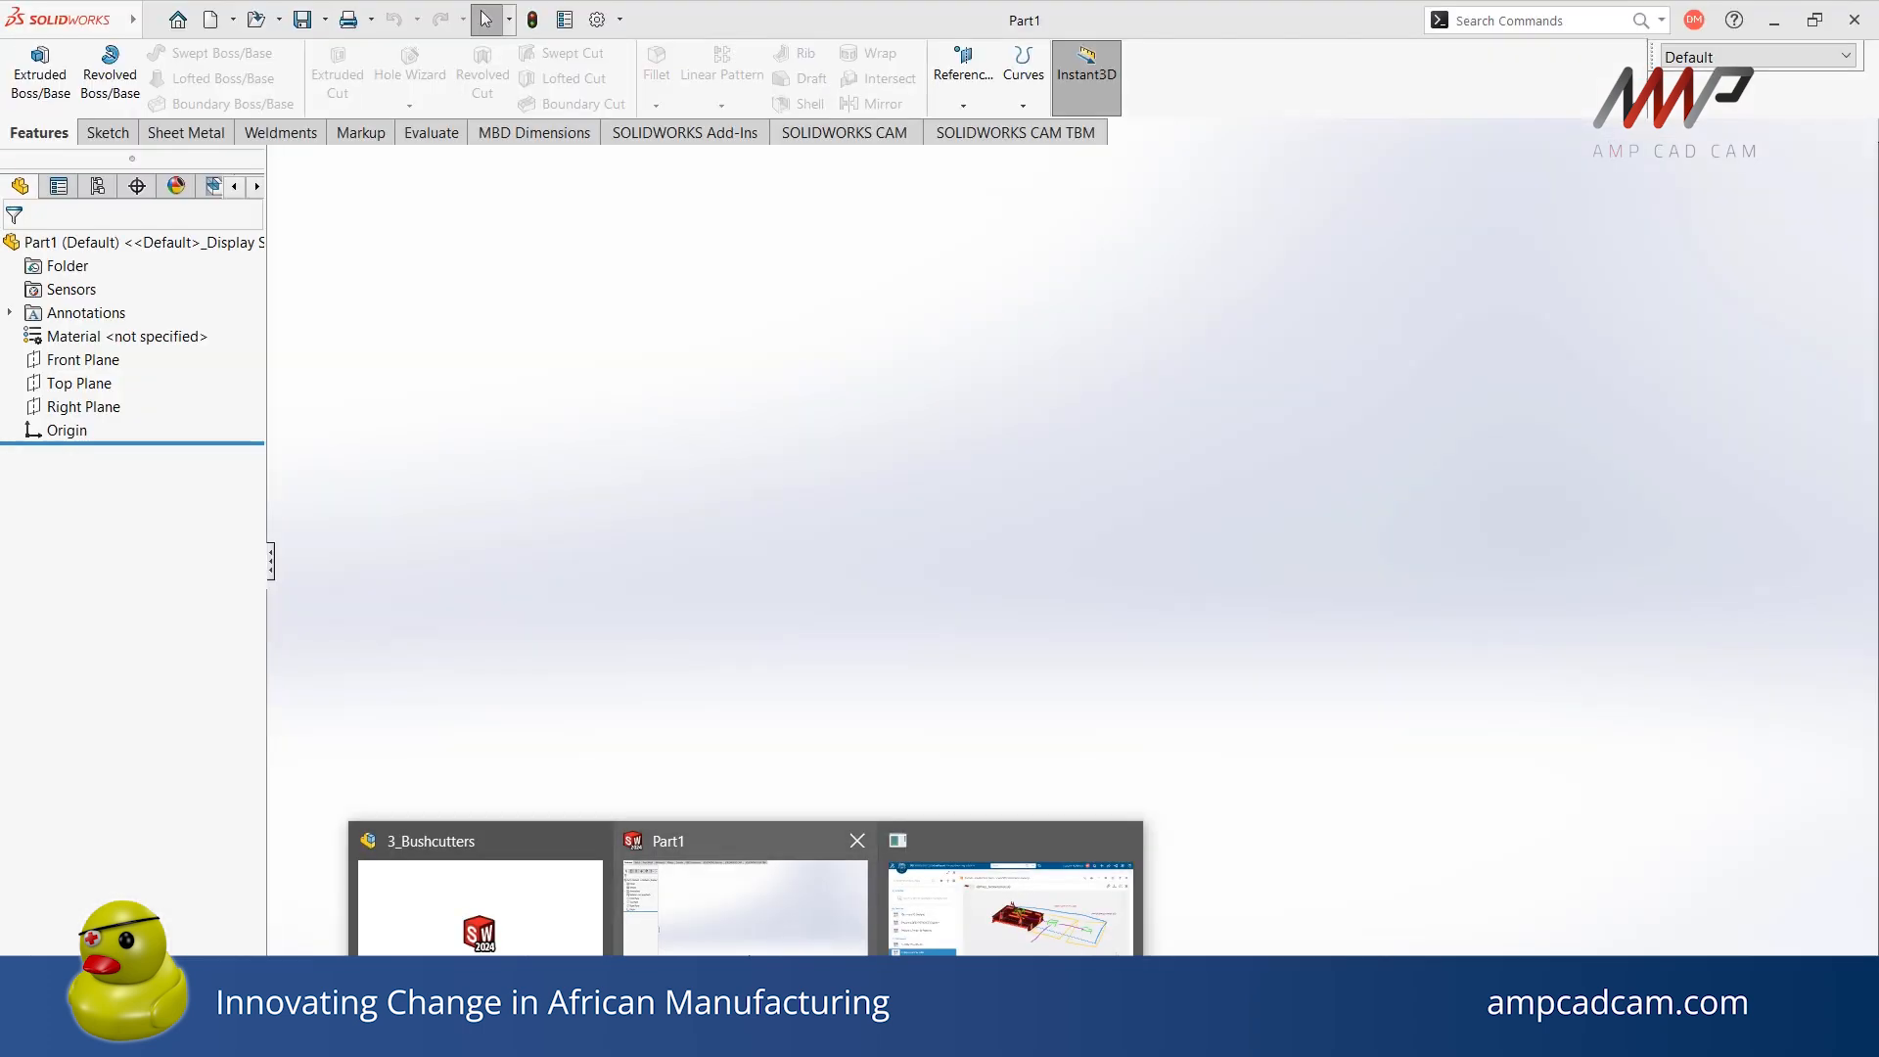
left_click(746, 954)
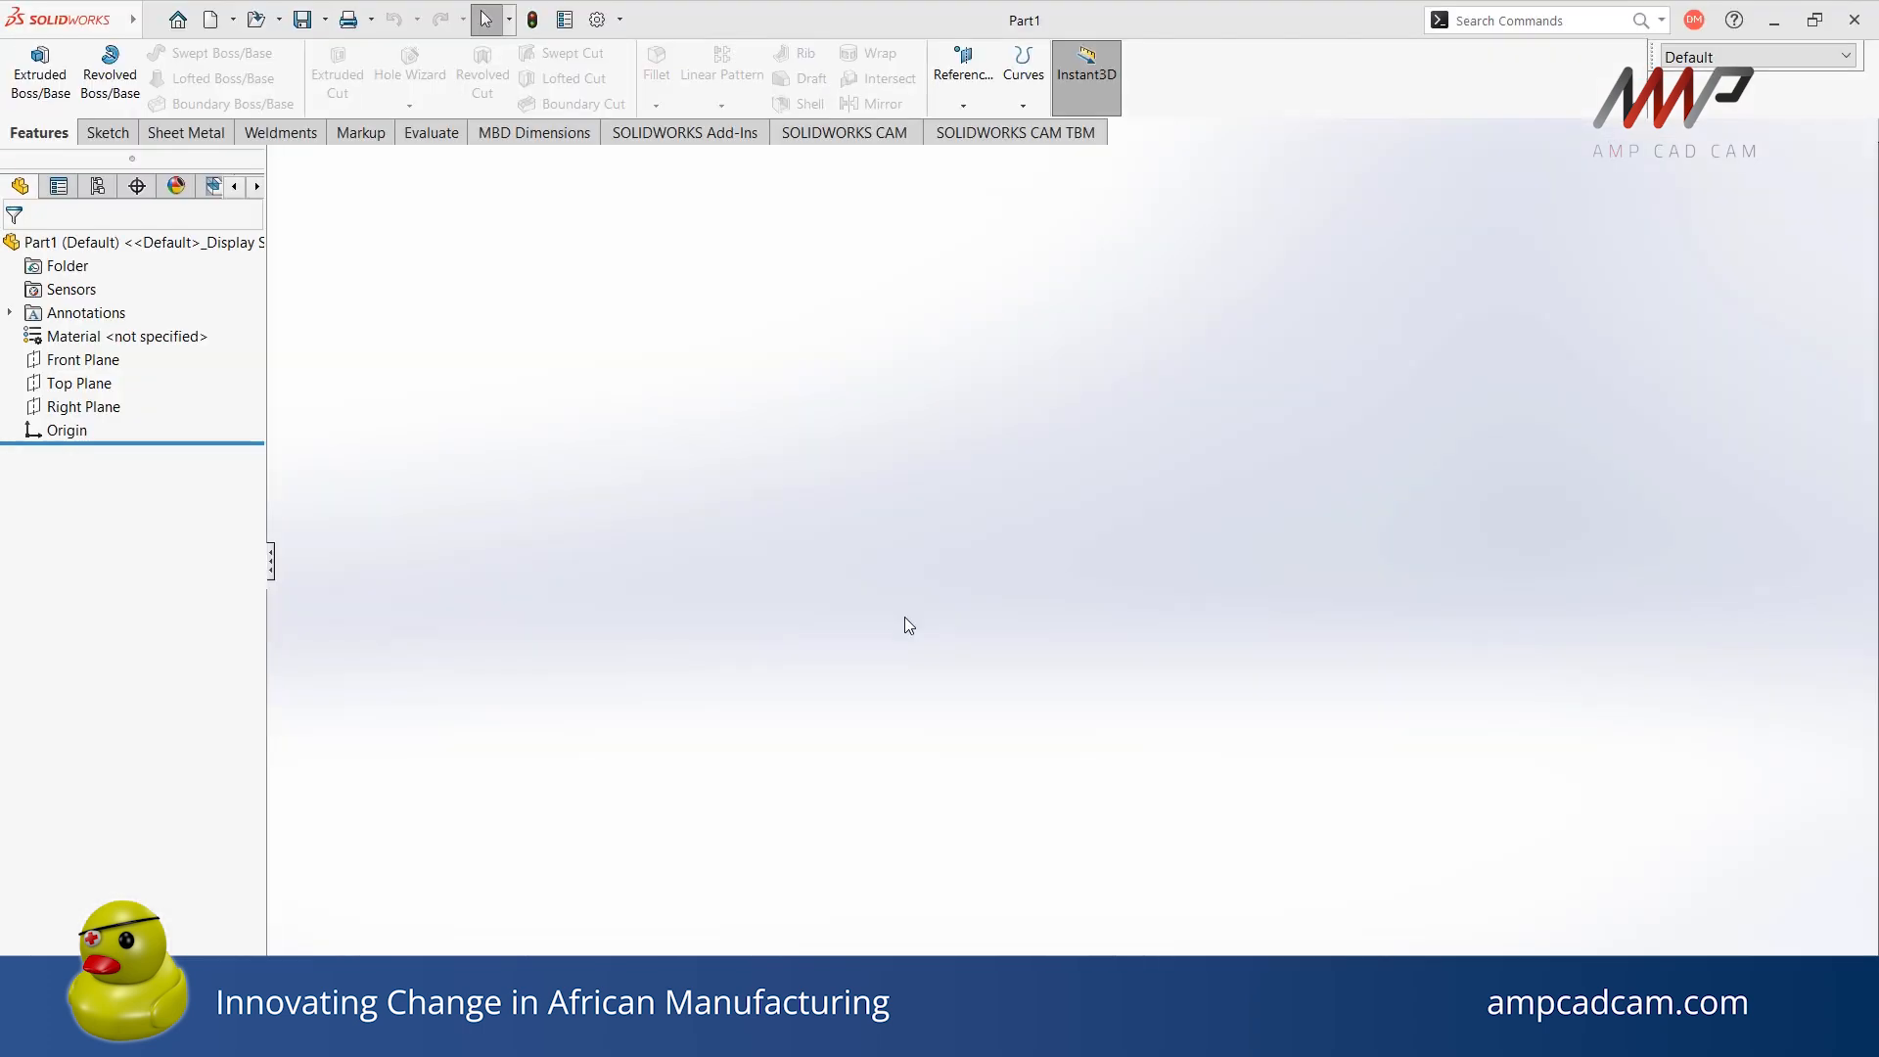
left_click(1849, 173)
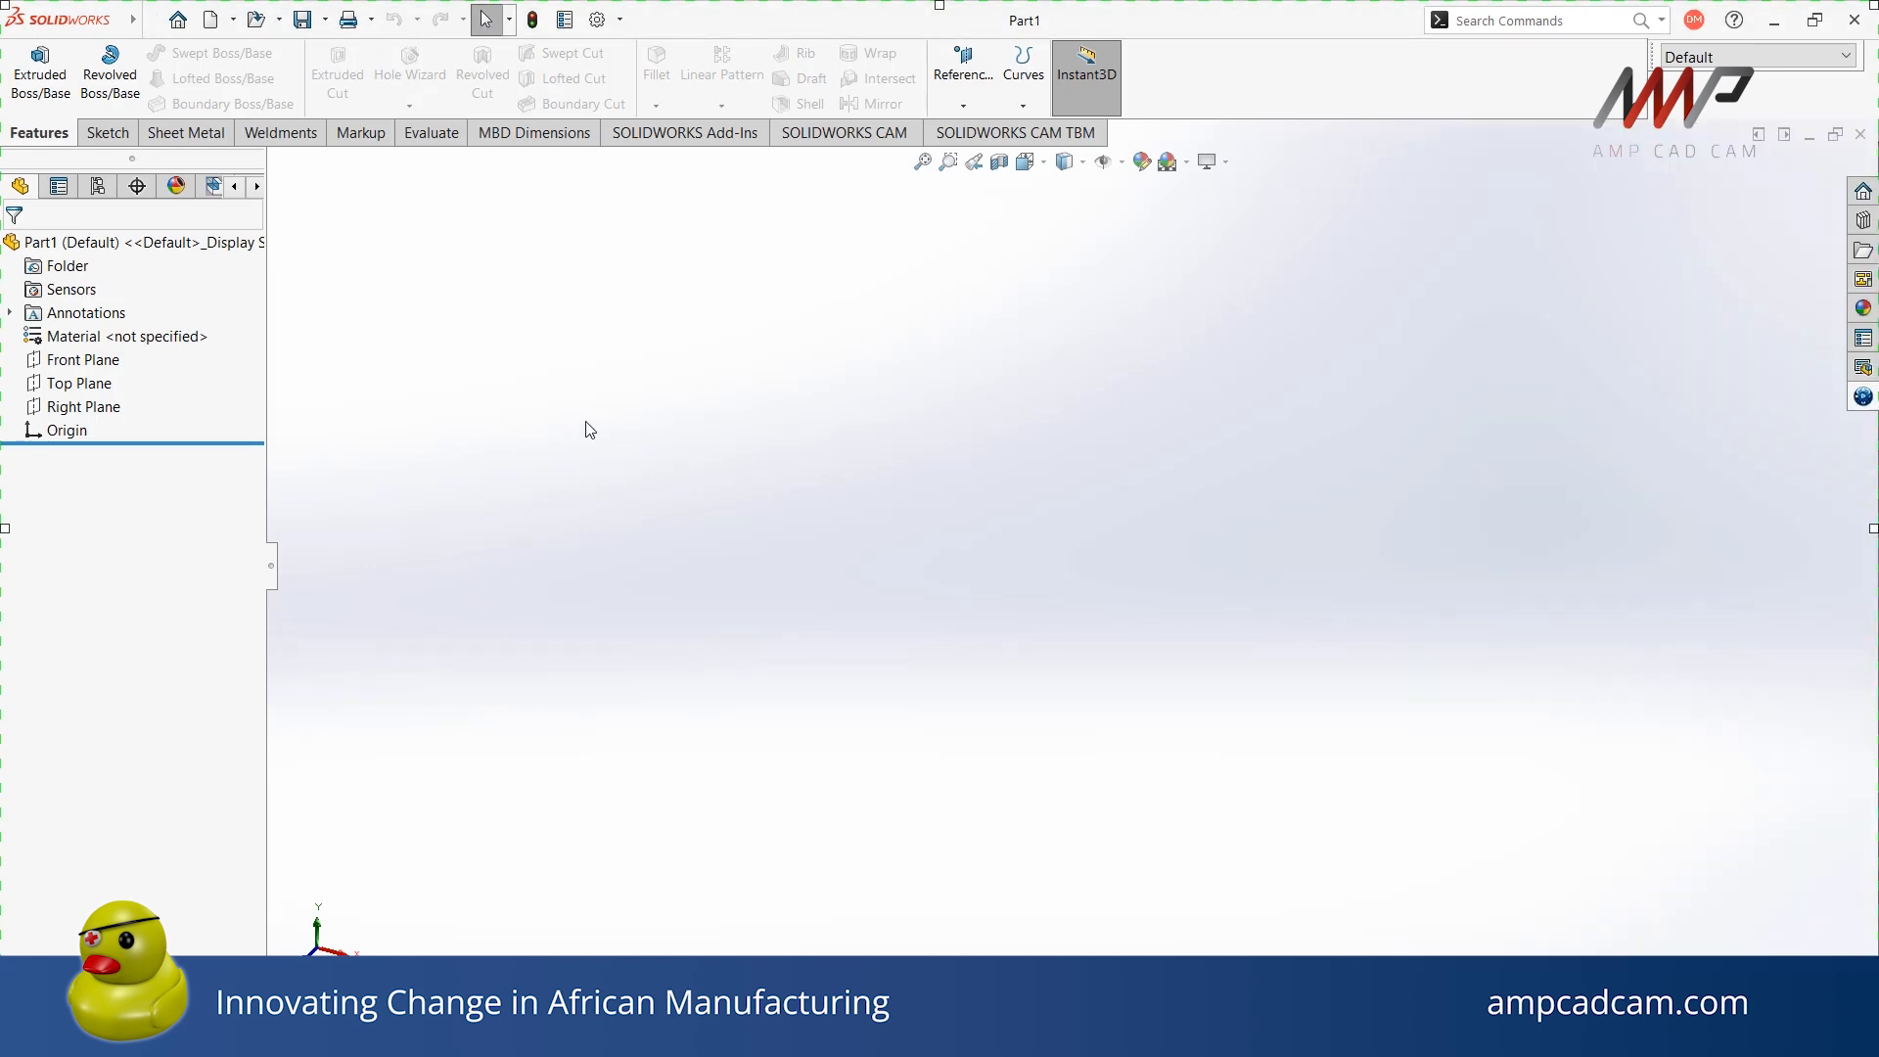
Start a sheet metal base flange on the Front Plane and sketch a center rectangle about 125 mm wide around the origin
left_click(186, 134)
left_click(40, 73)
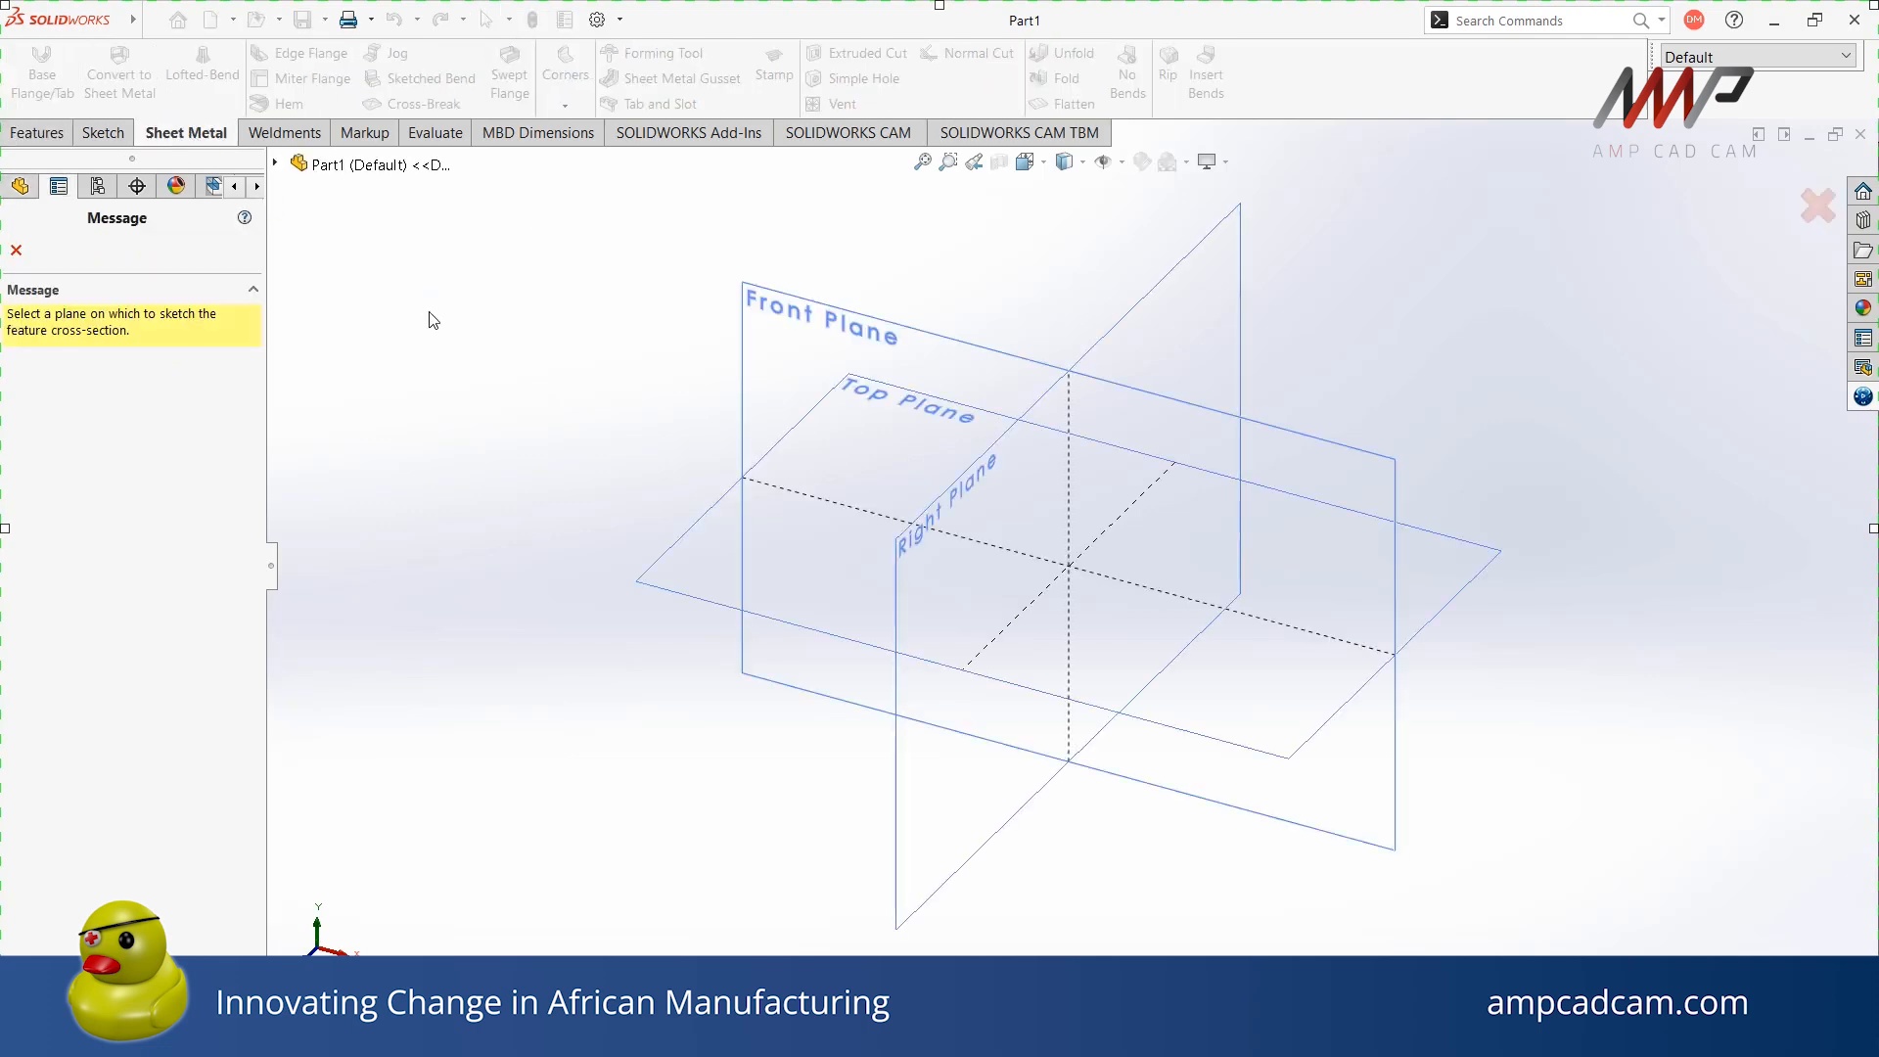
left_click(837, 357)
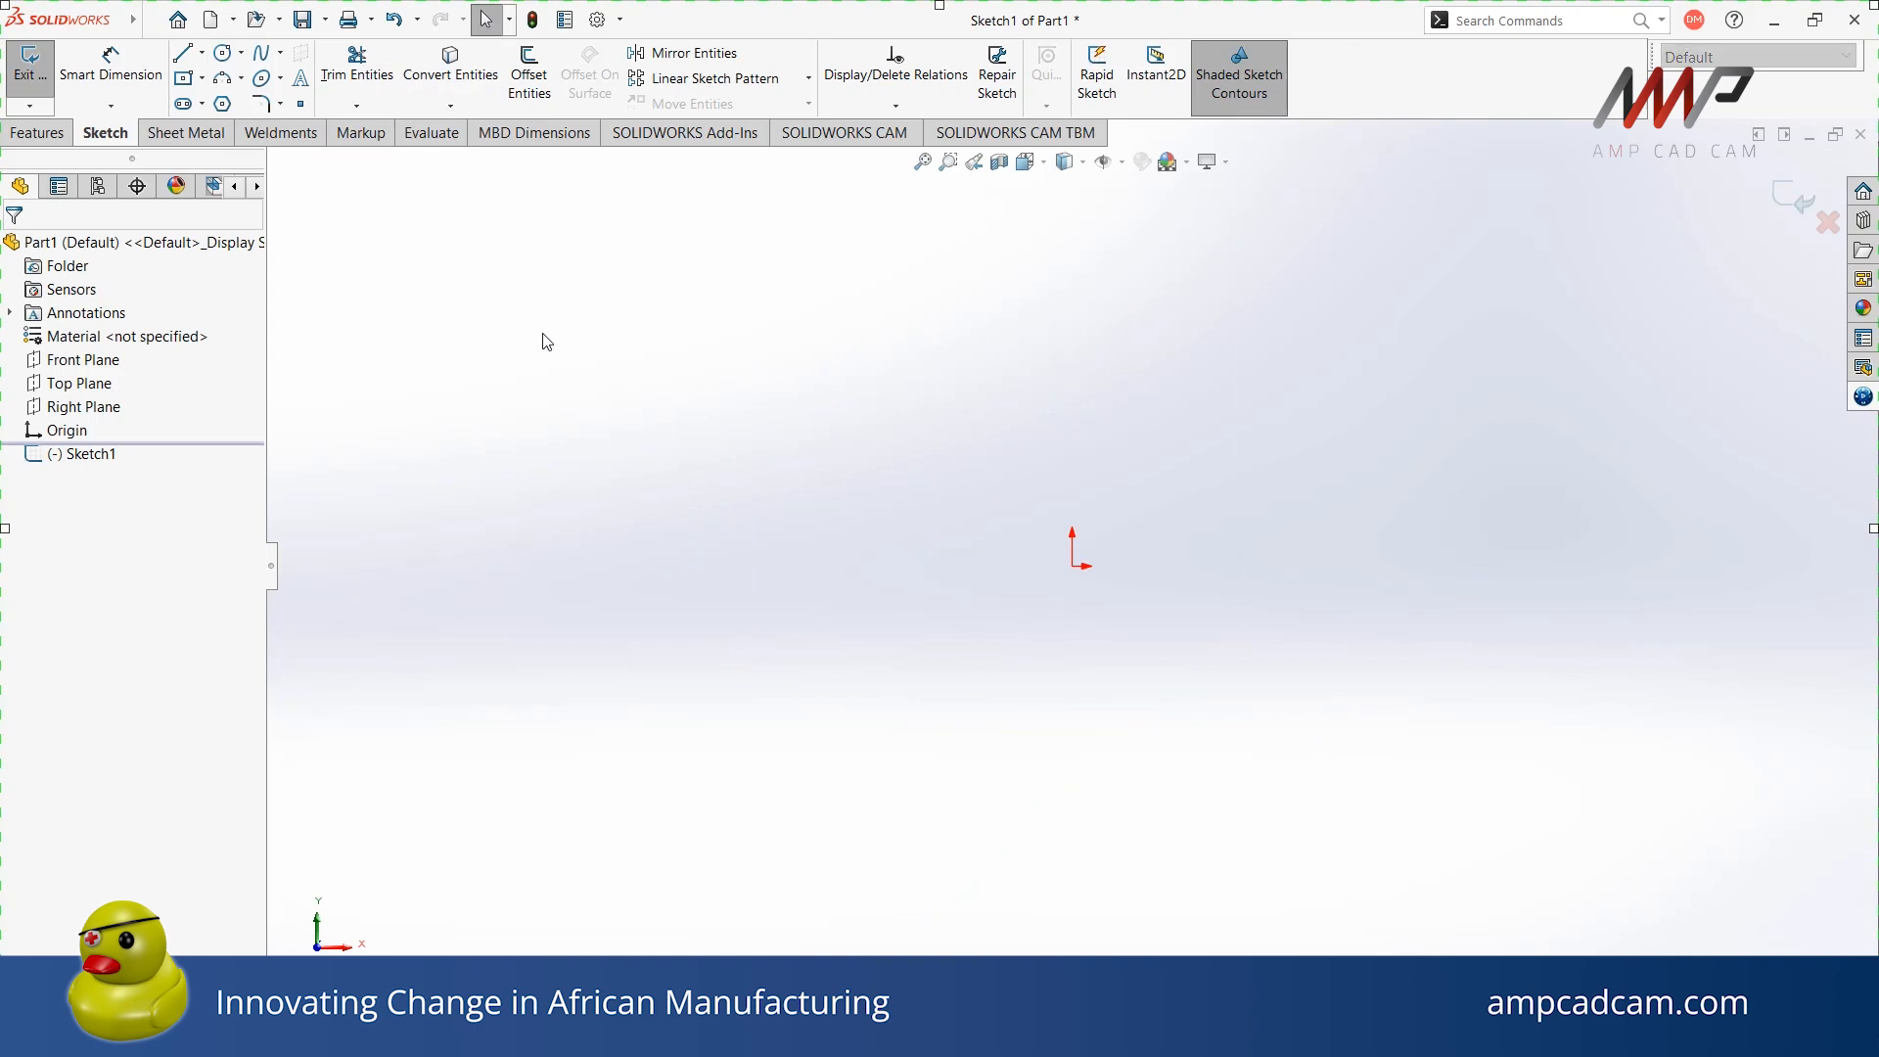
left_click(1072, 568)
left_click(1411, 256)
Dimension the rectangle 150 mm wide and 150 mm high, and create the base flange with a thickness of 2 mm
left_click(111, 69)
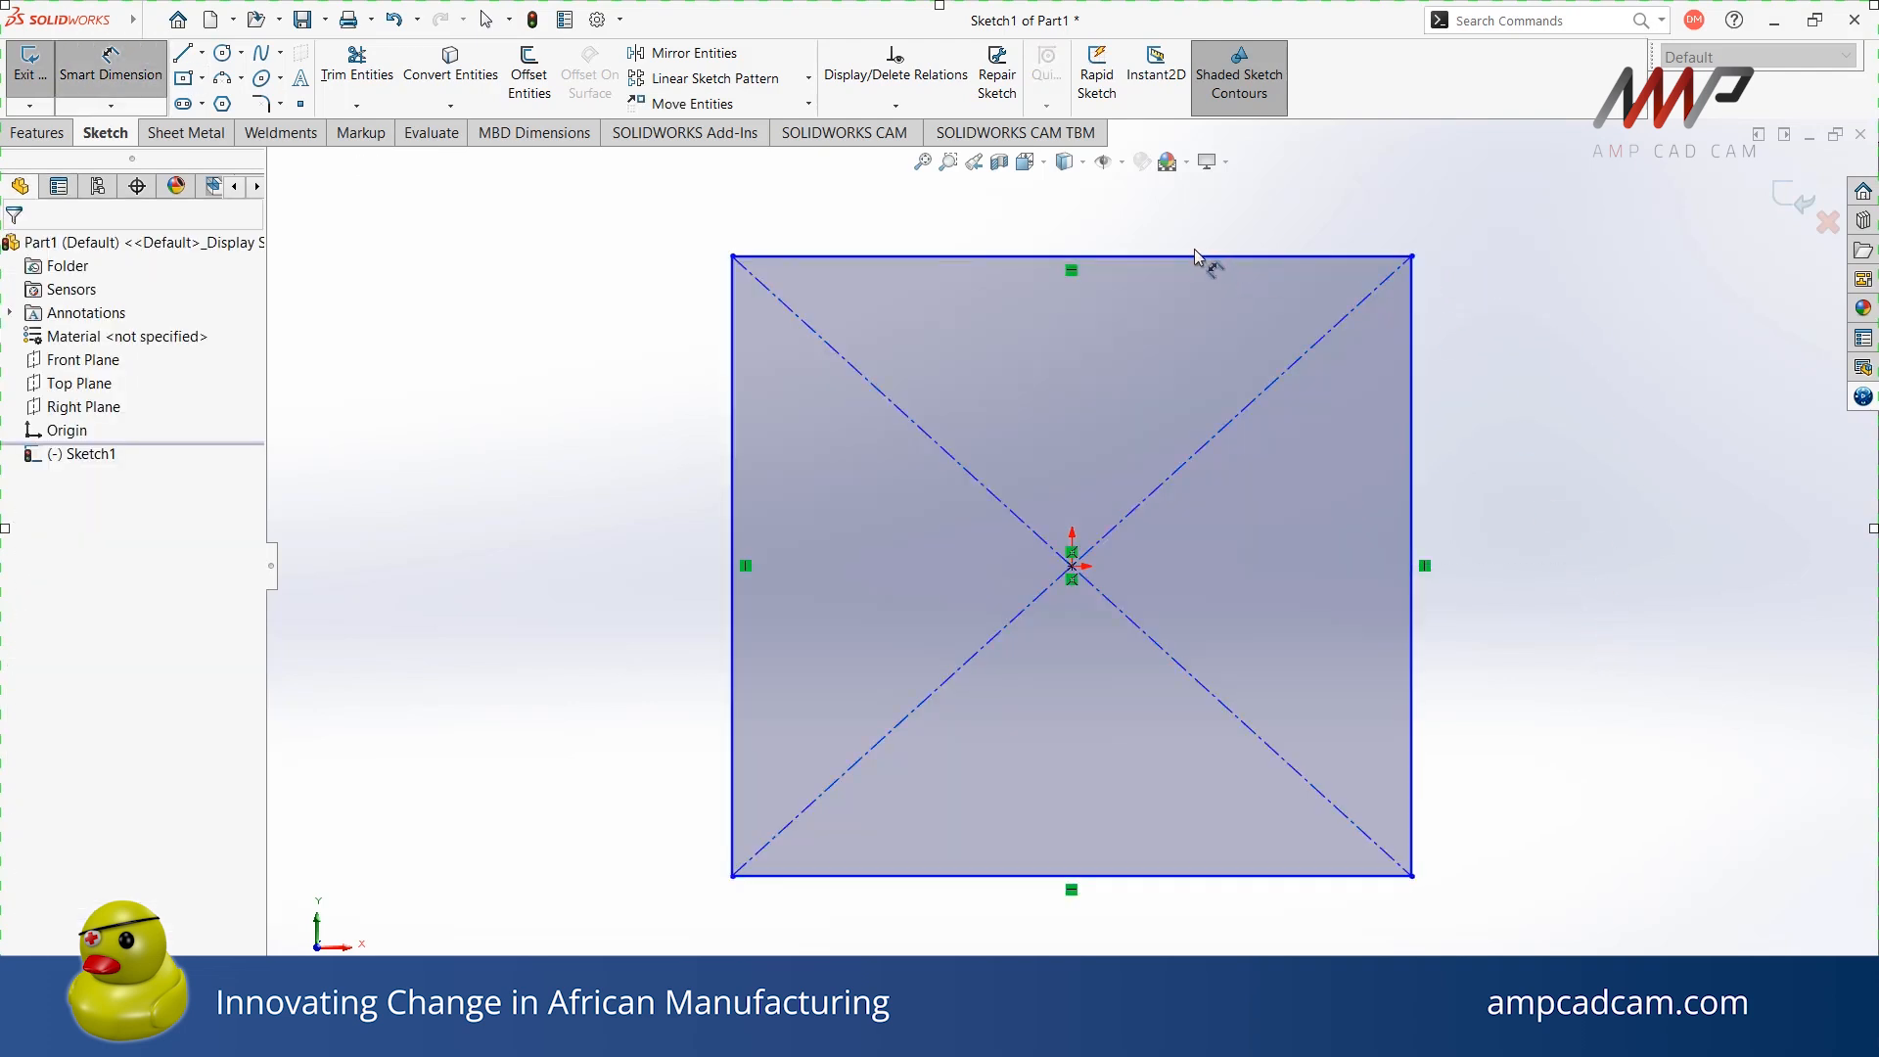
left_click(1126, 256)
left_click(1092, 225)
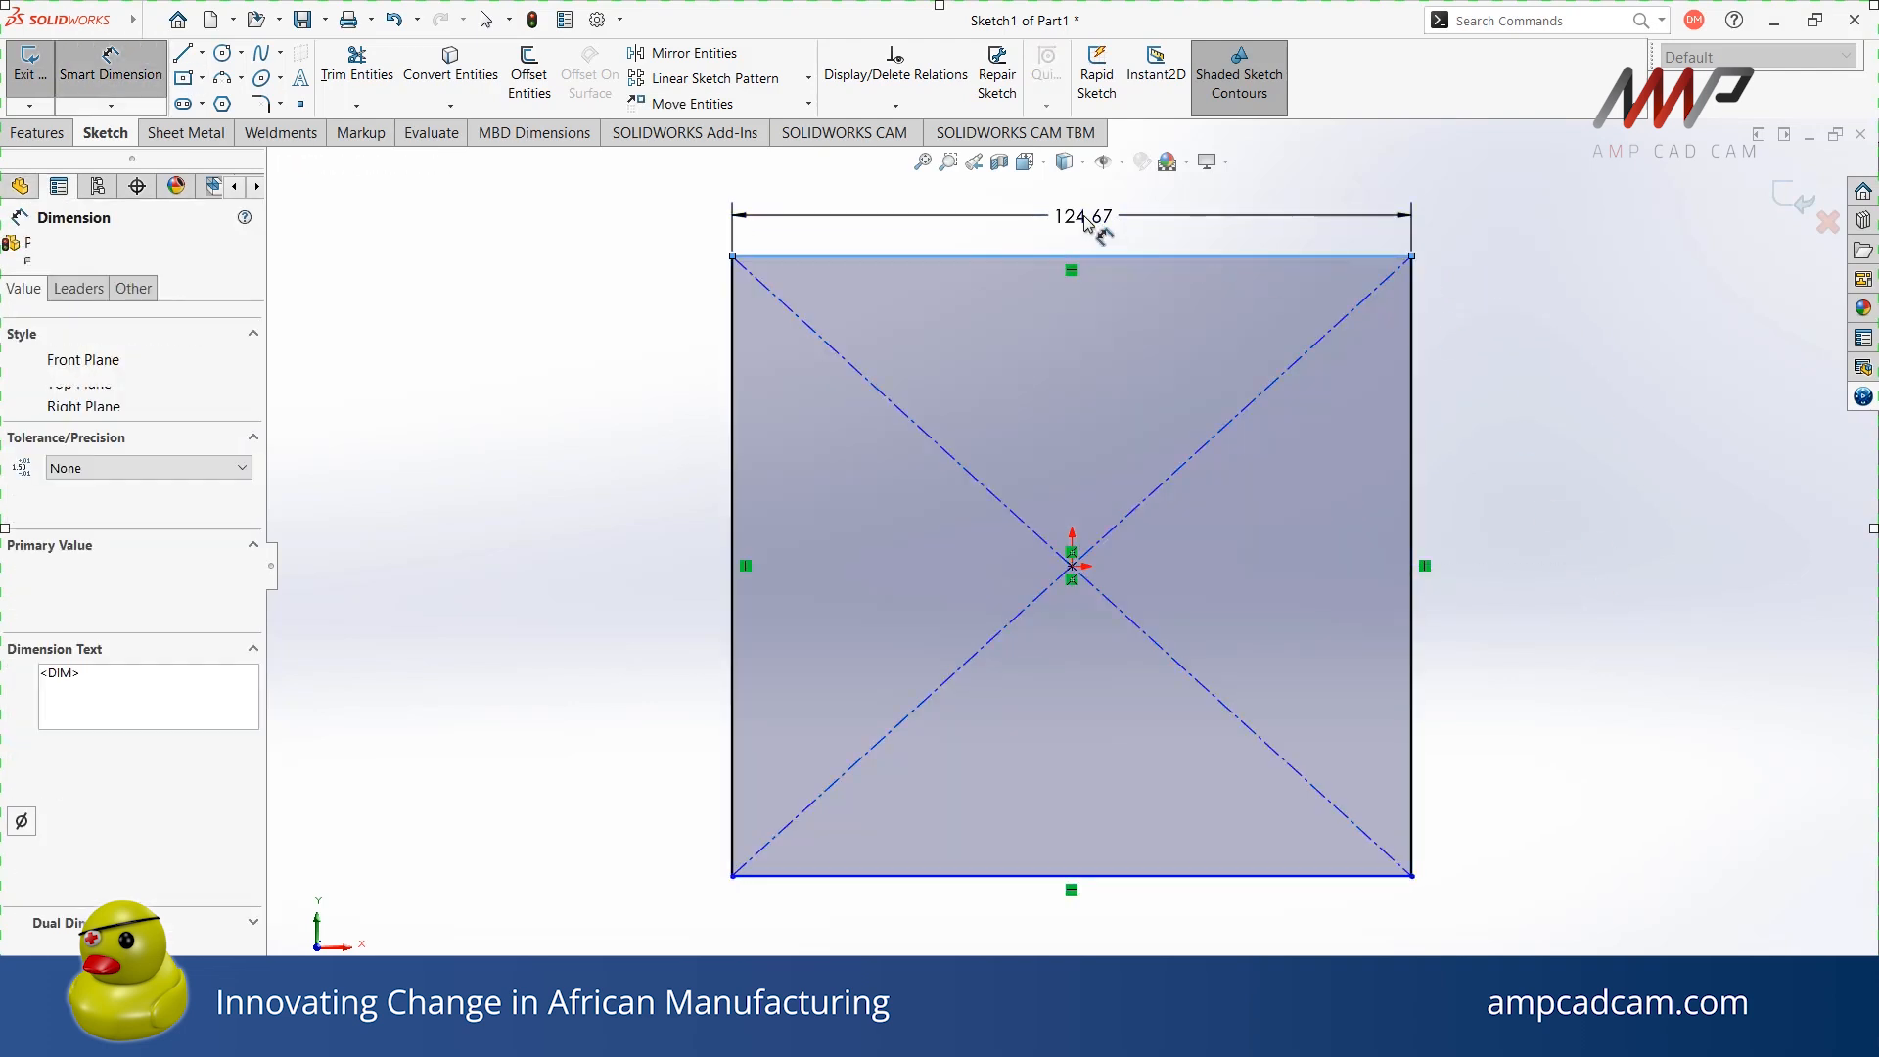
type("150")
key("Return")
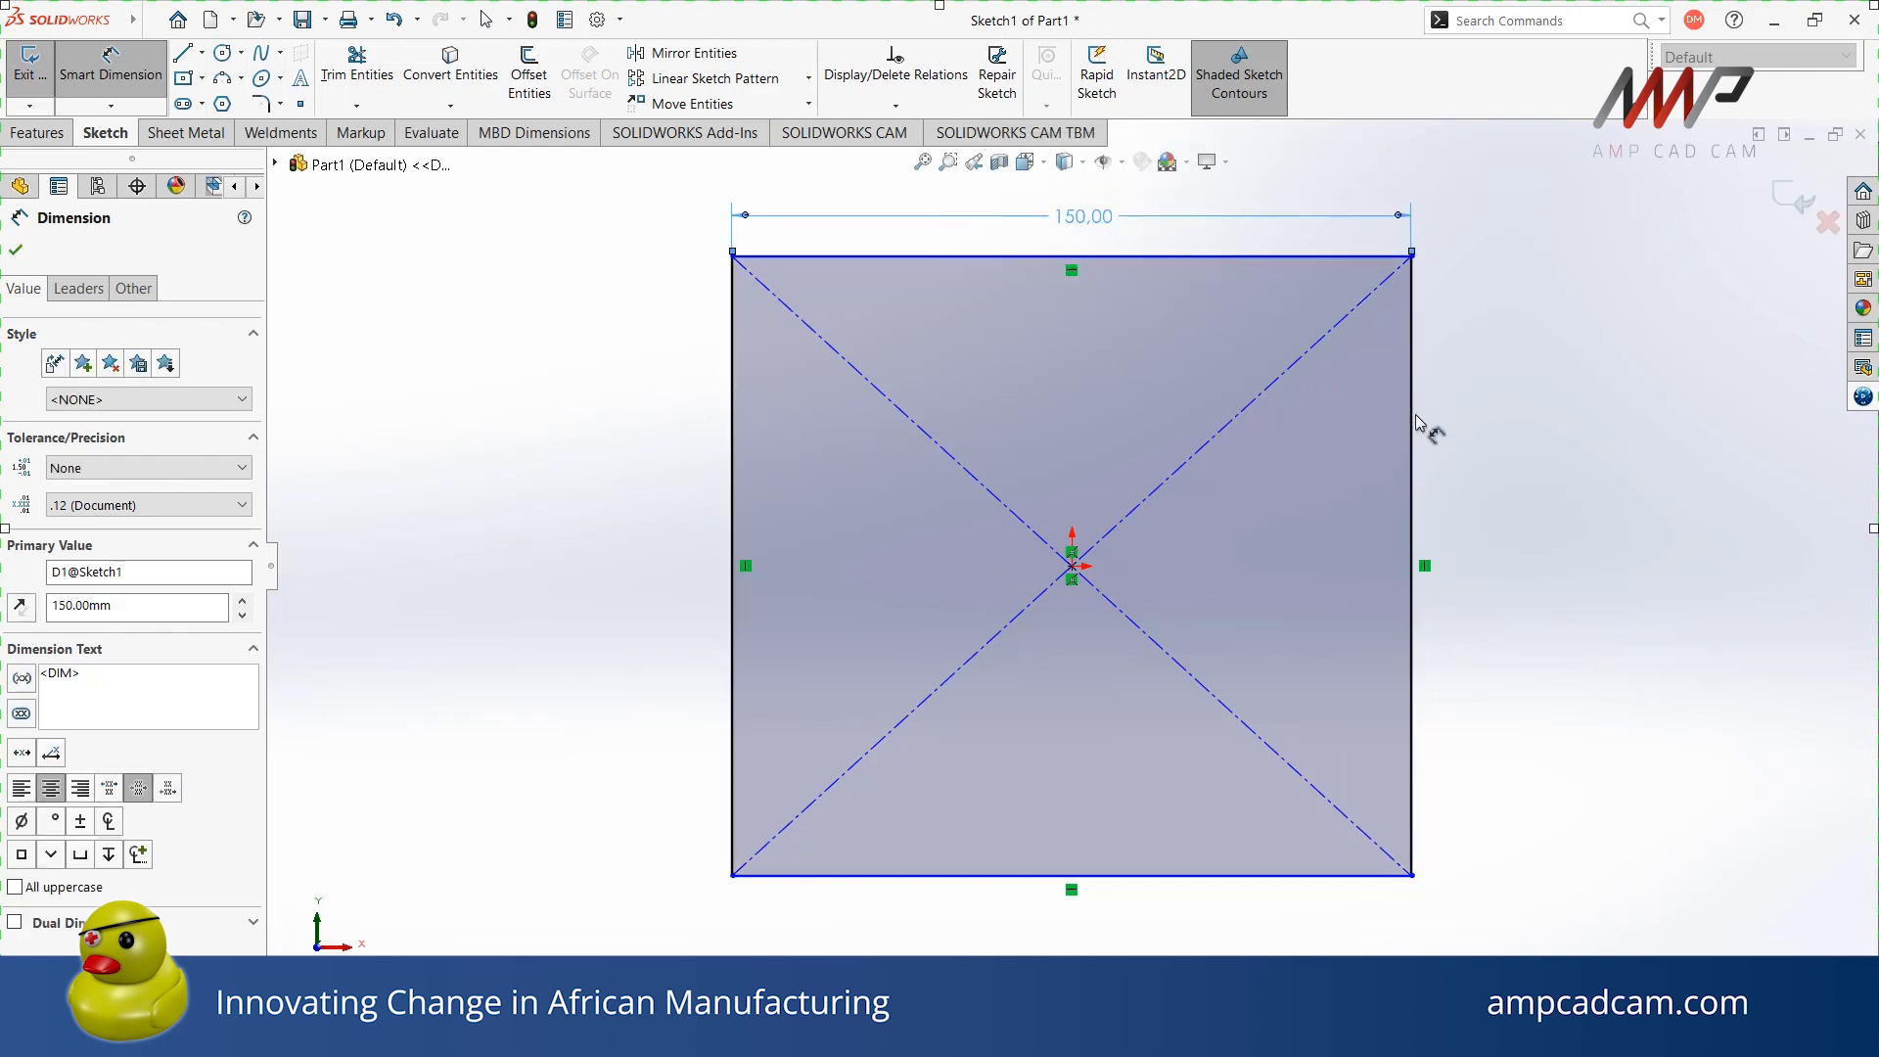
left_click(1413, 420)
left_click(1452, 402)
type("150")
key("Return")
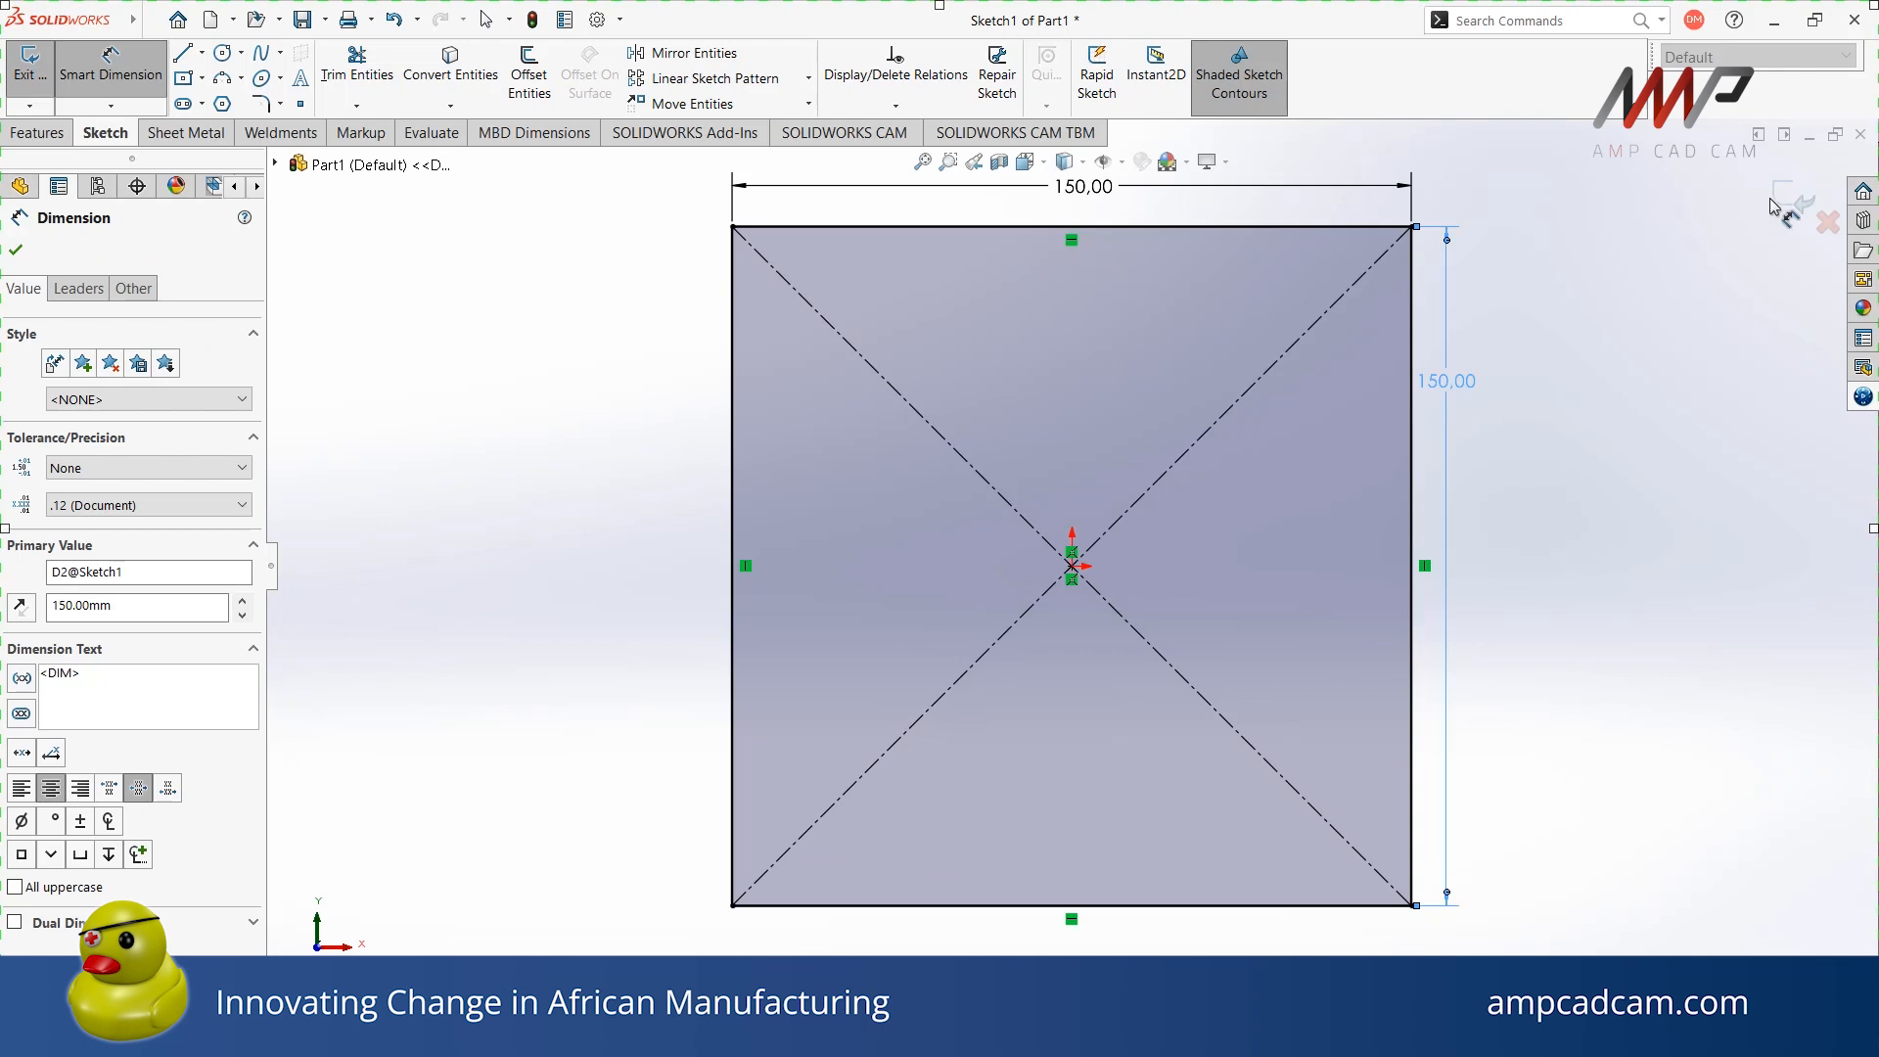
left_click(1788, 196)
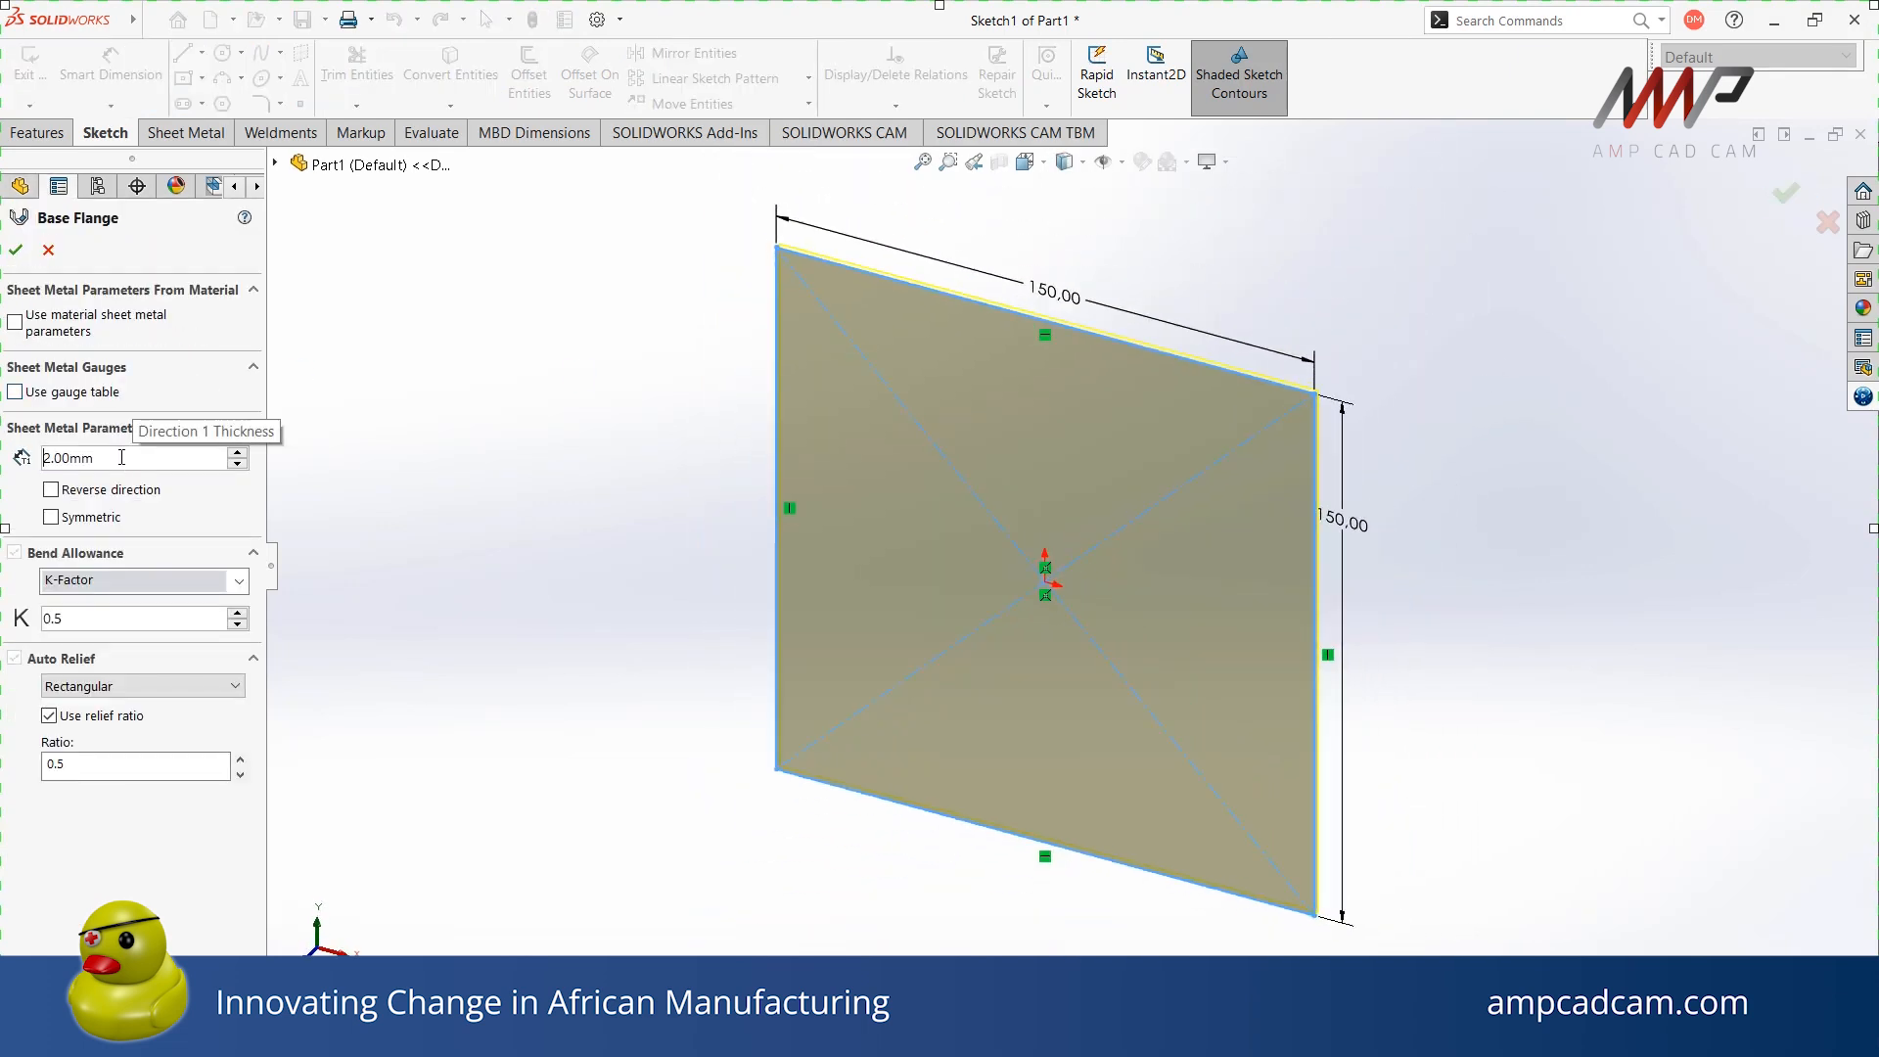
left_click(17, 251)
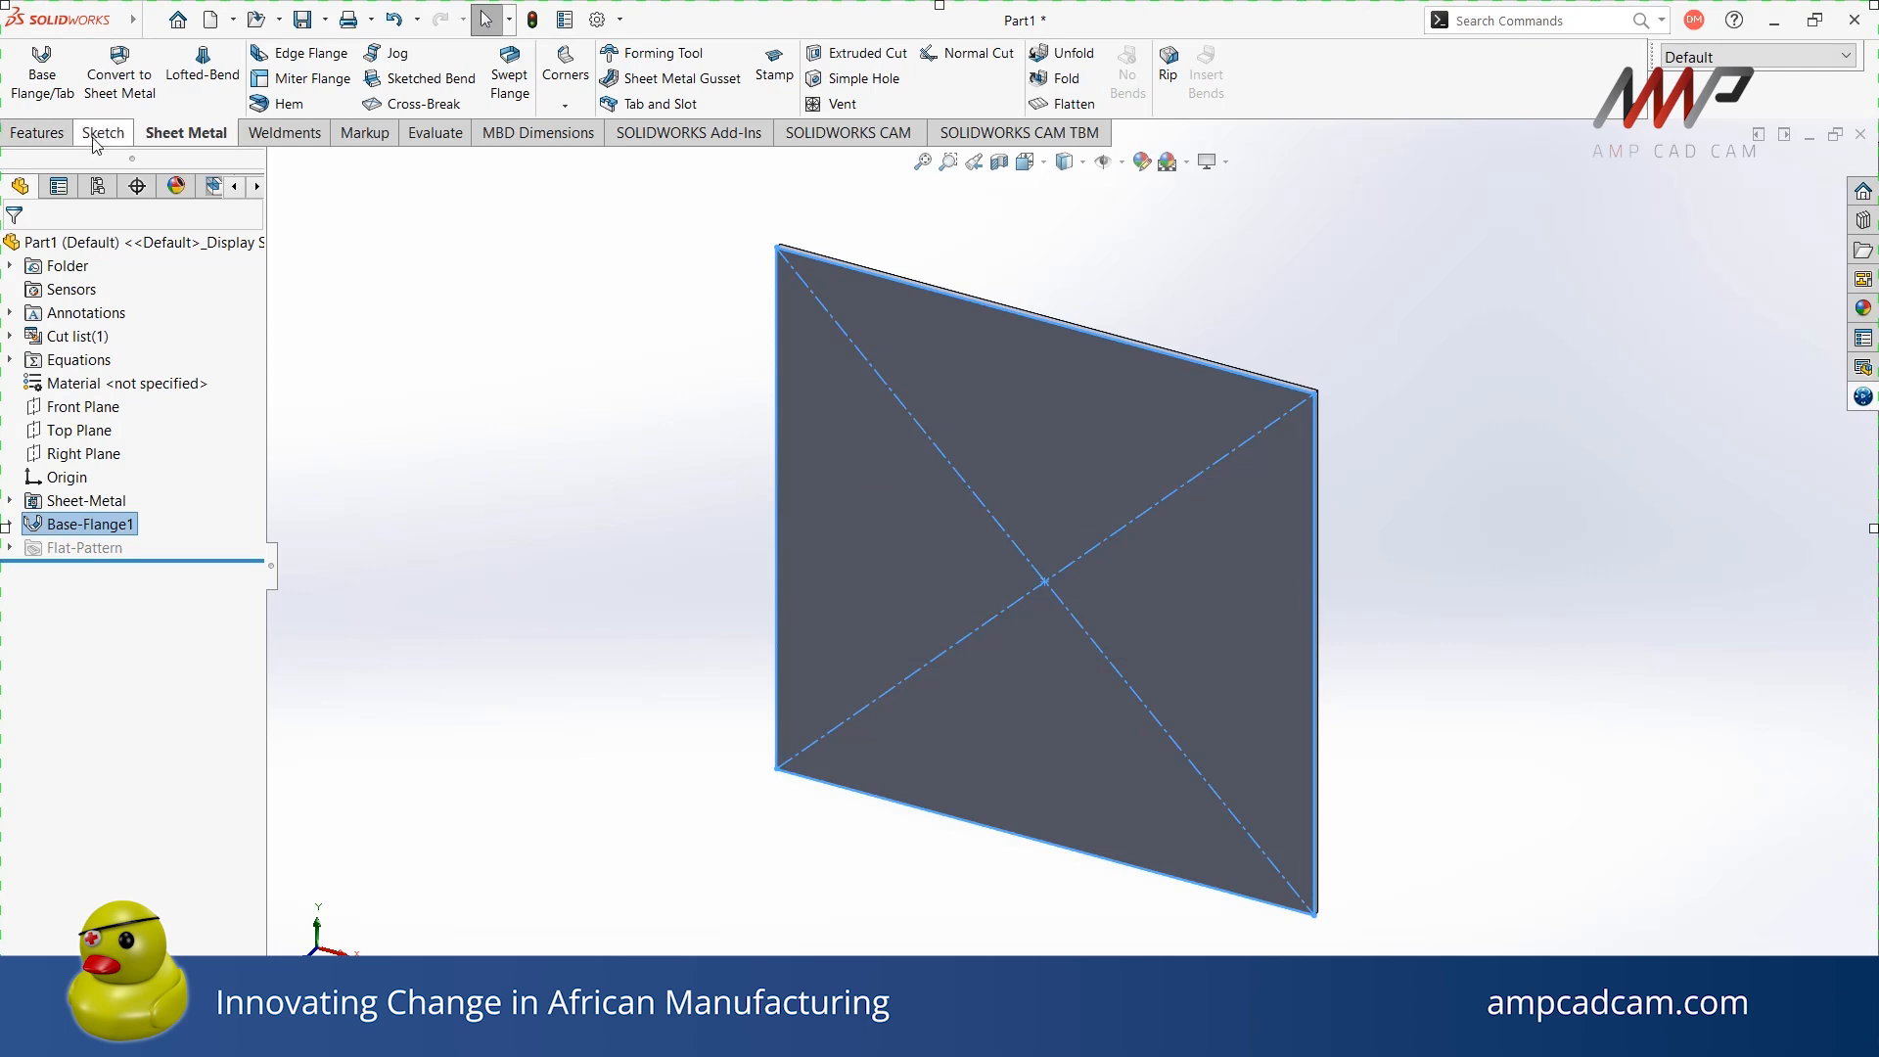
Start an edge flange on all four edges of the base plate at 90 degrees, about 56 mm long
left_click(311, 55)
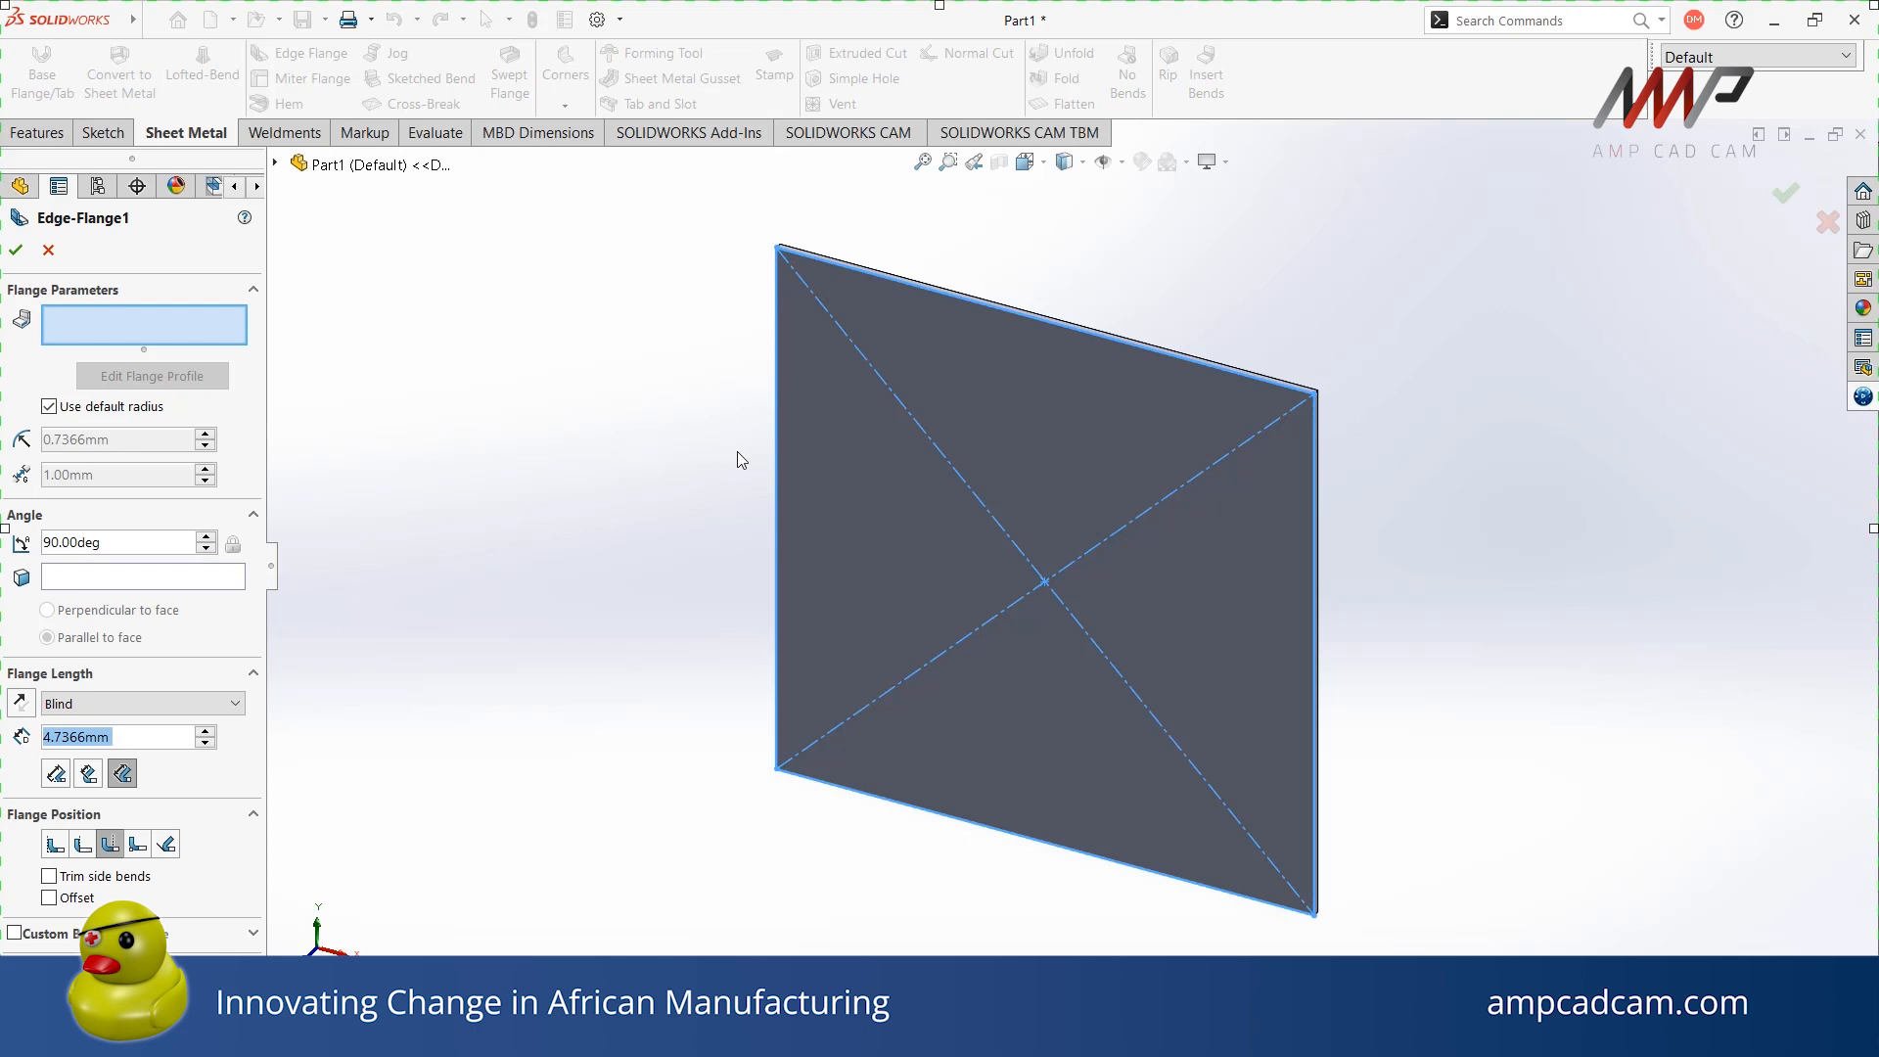
left_click(775, 448)
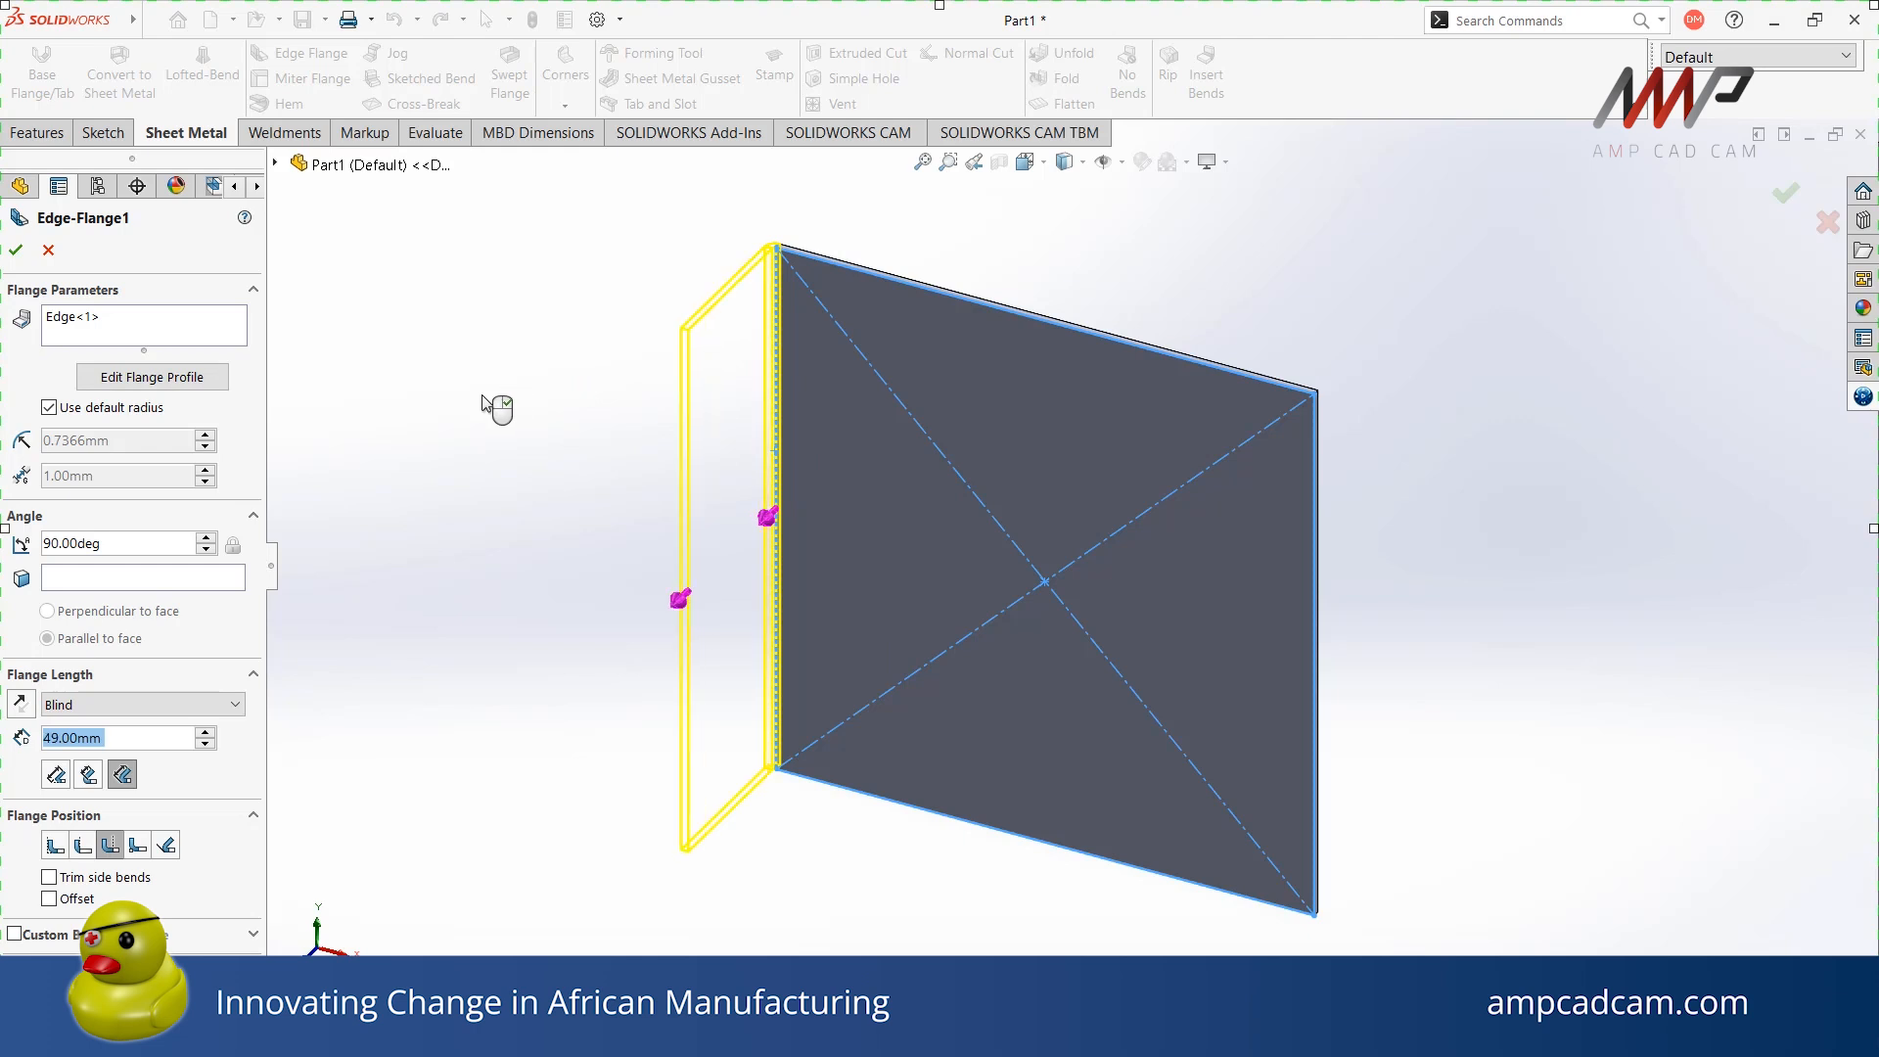
left_click(626, 440)
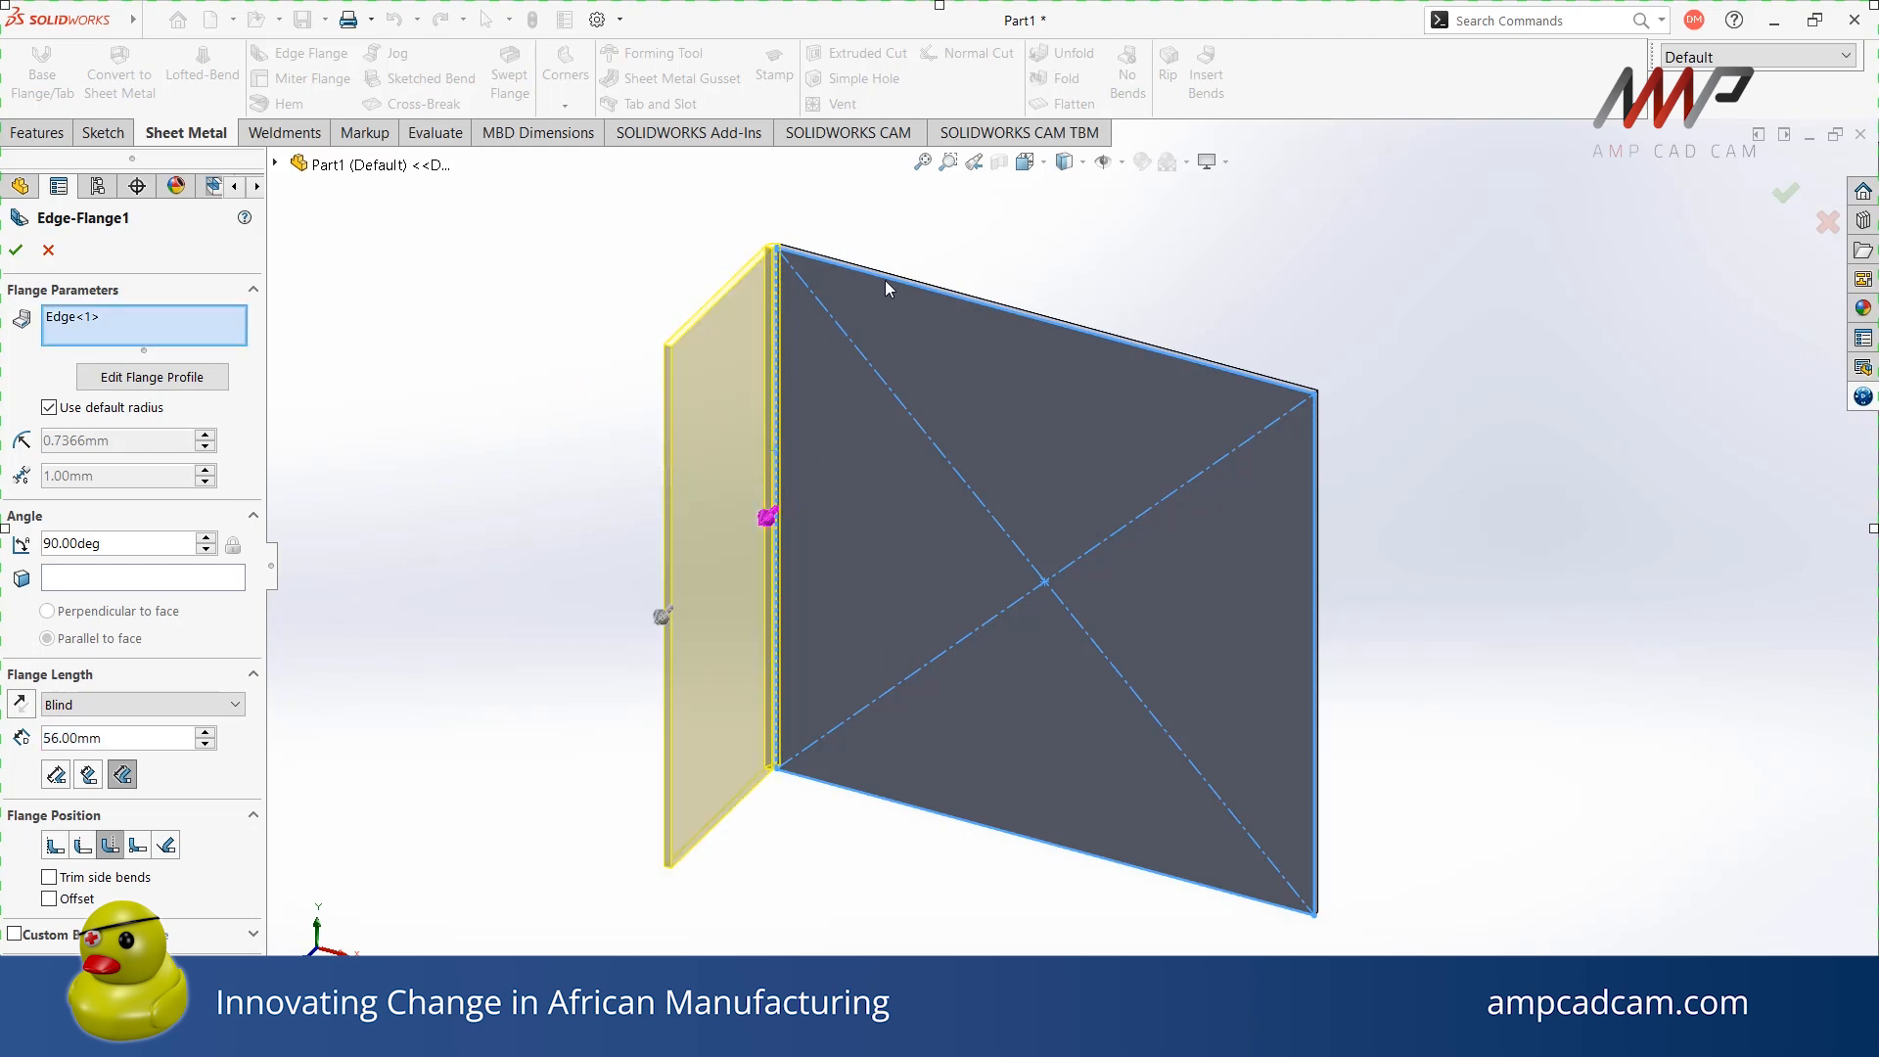
left_click(887, 282)
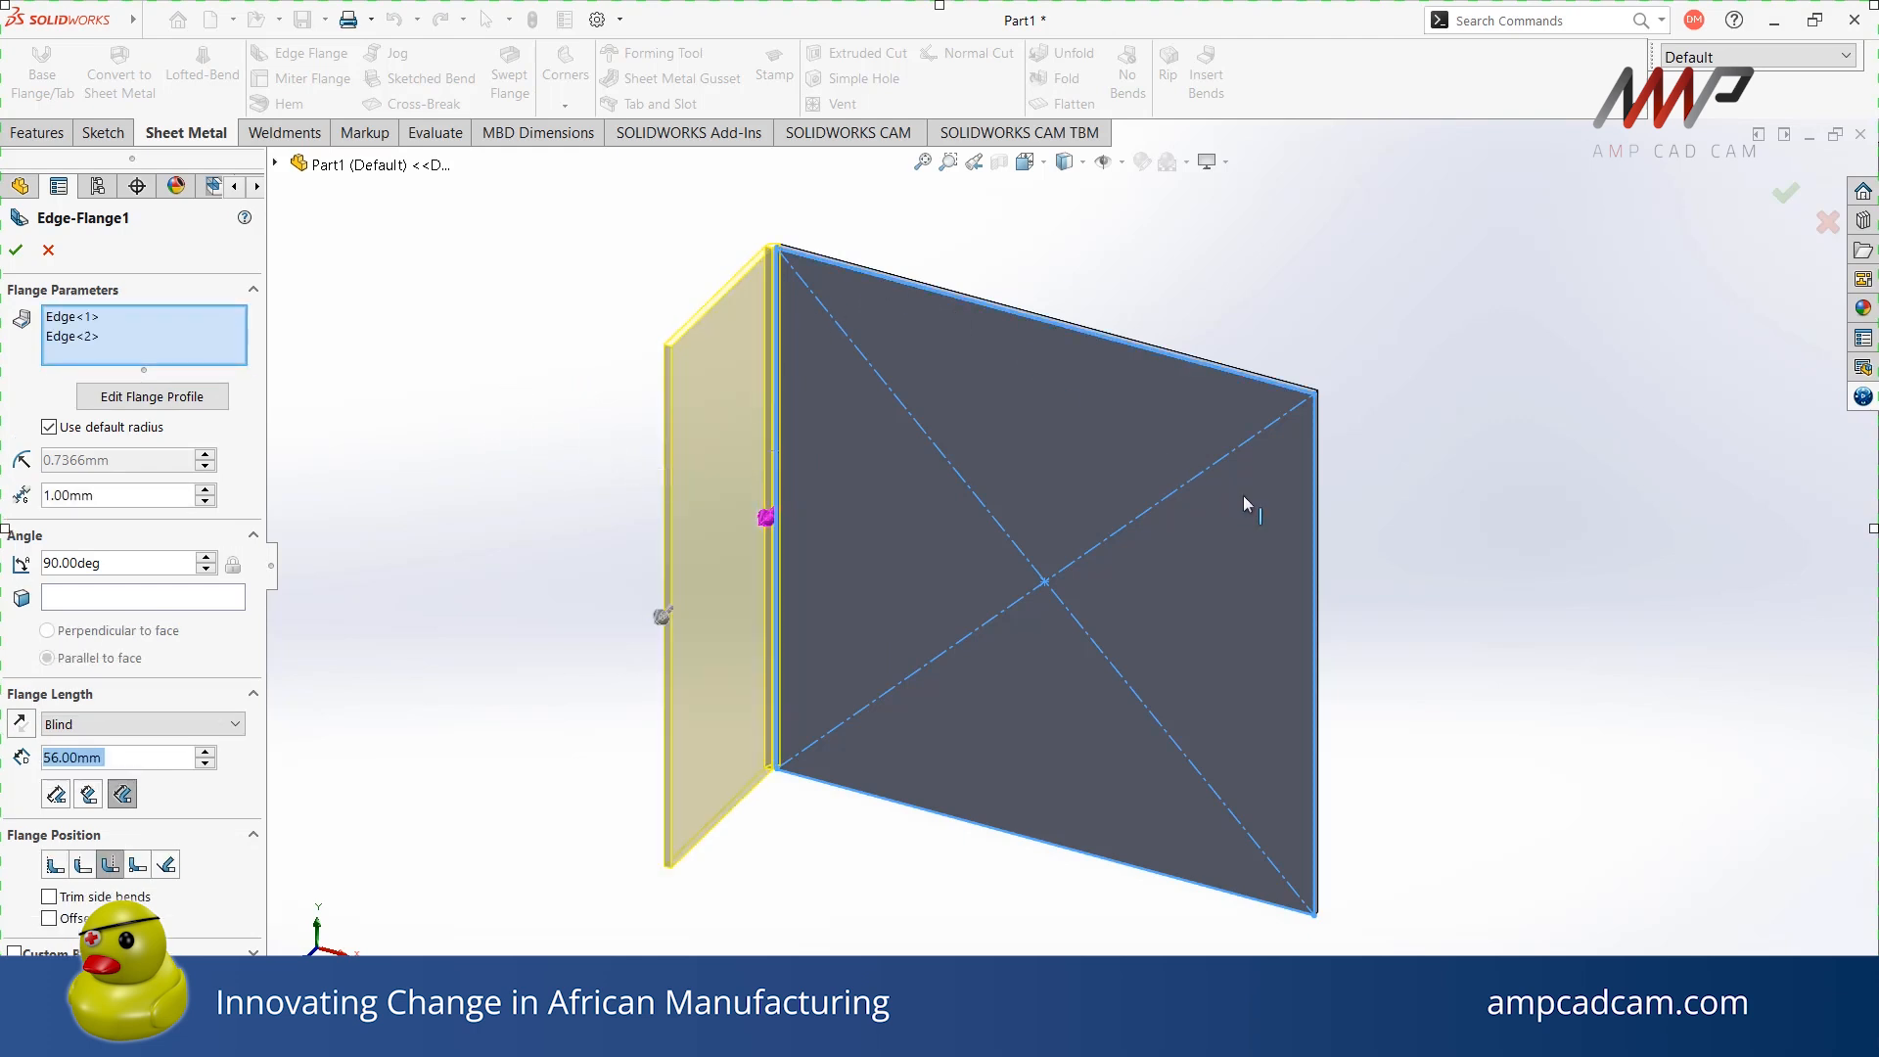
left_click(1315, 528)
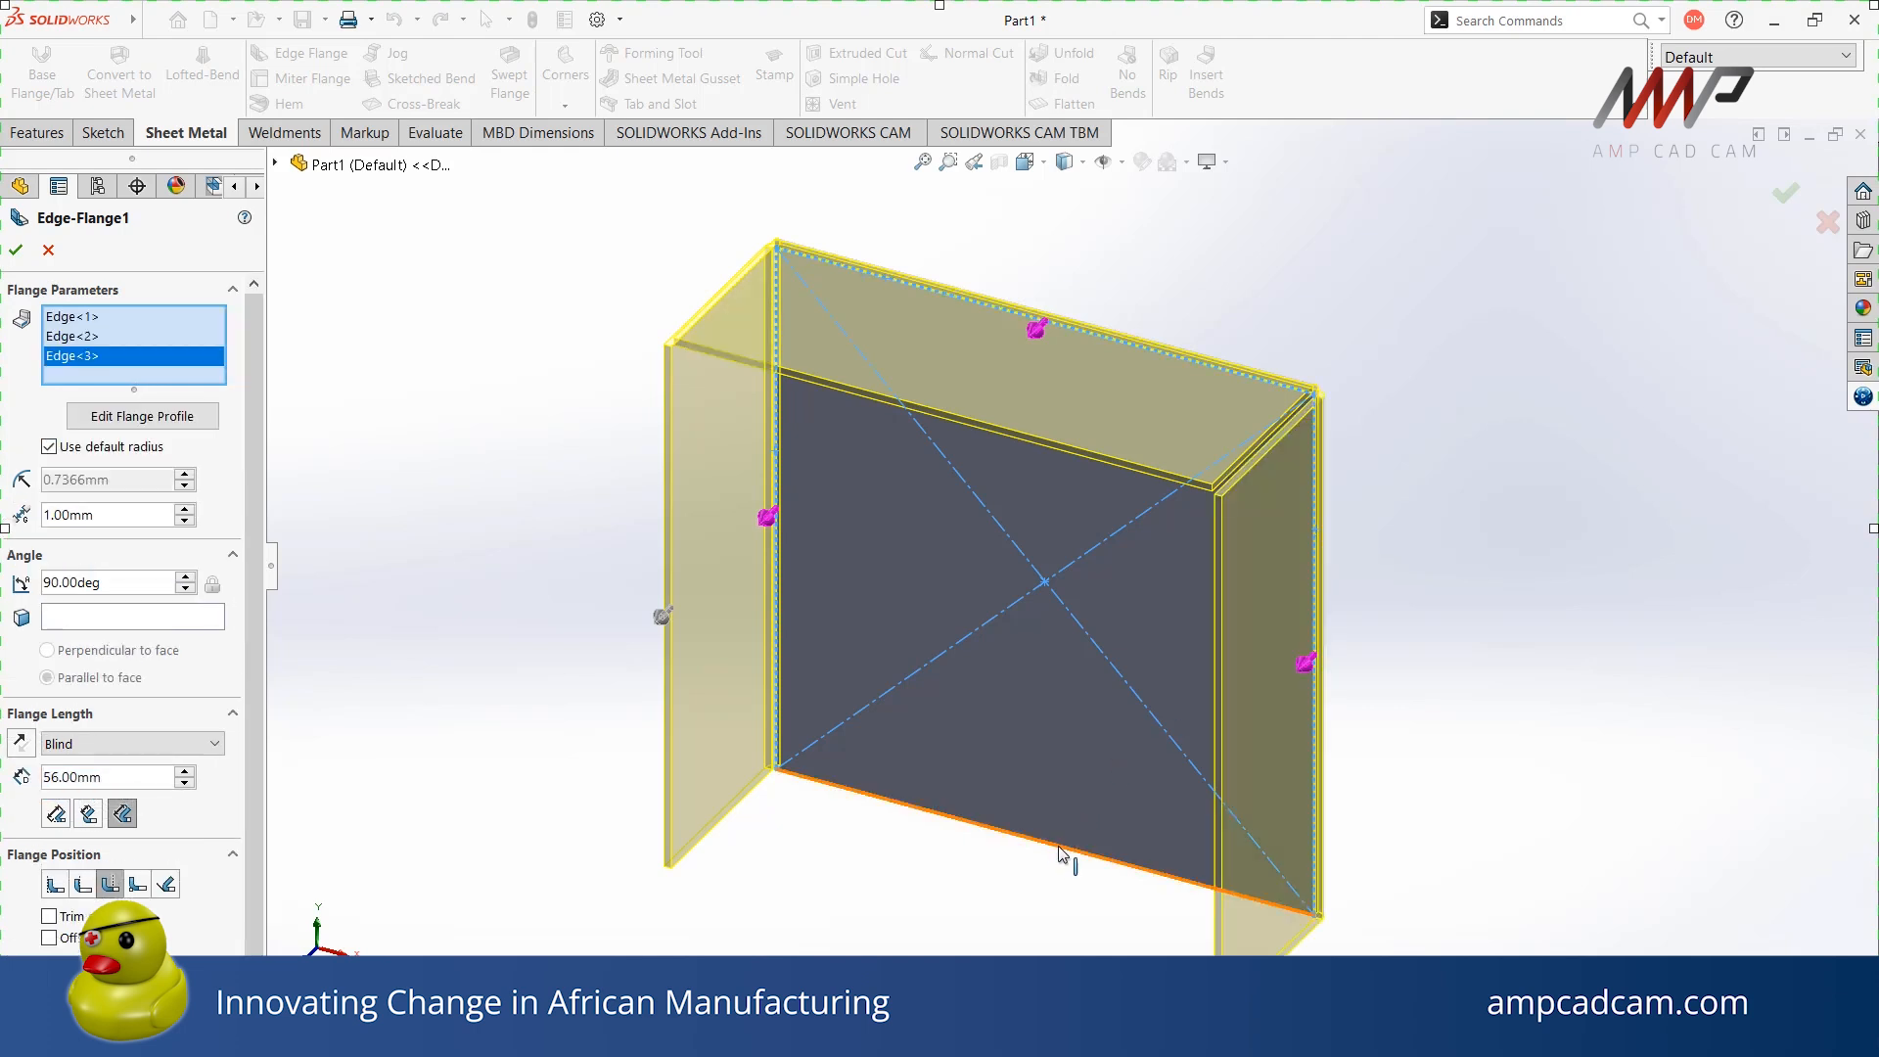
left_click(1409, 854)
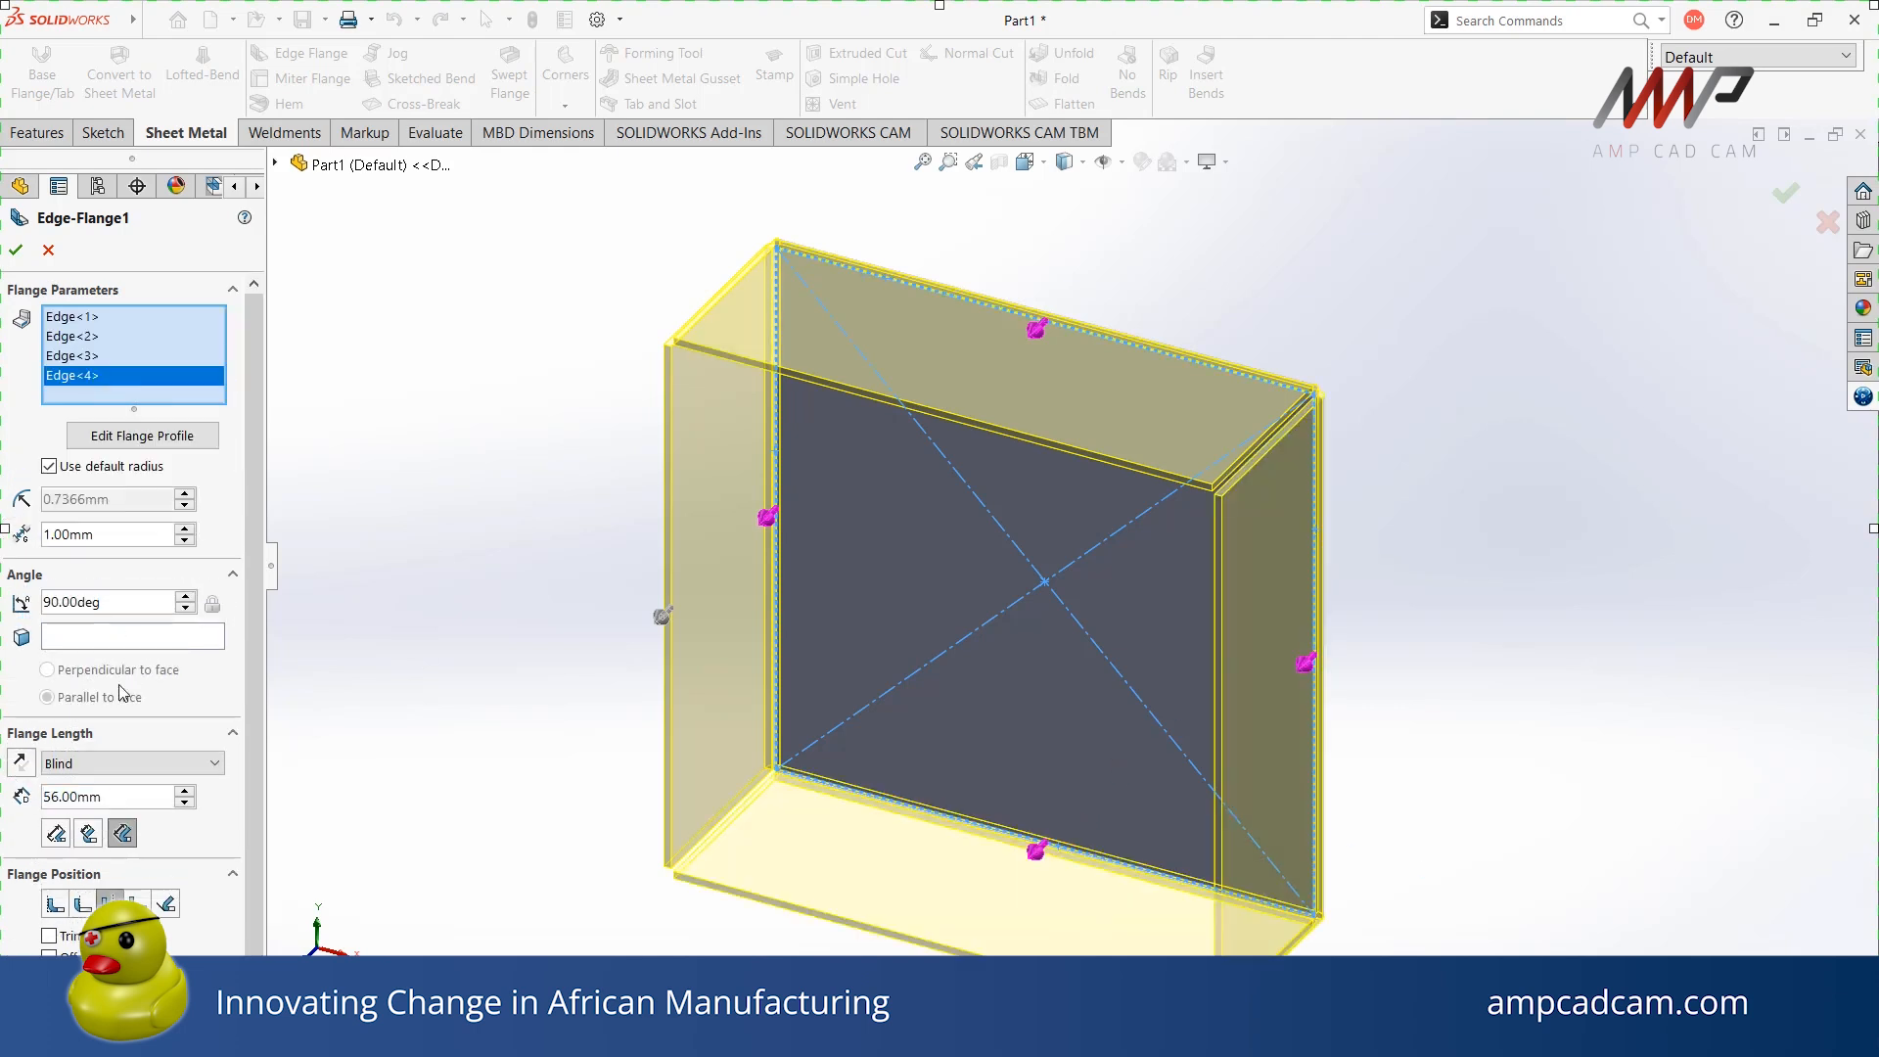
Set the flange length to 150 mm and create the four edge flanges
left_click(135, 794)
type("150mm")
key("Return")
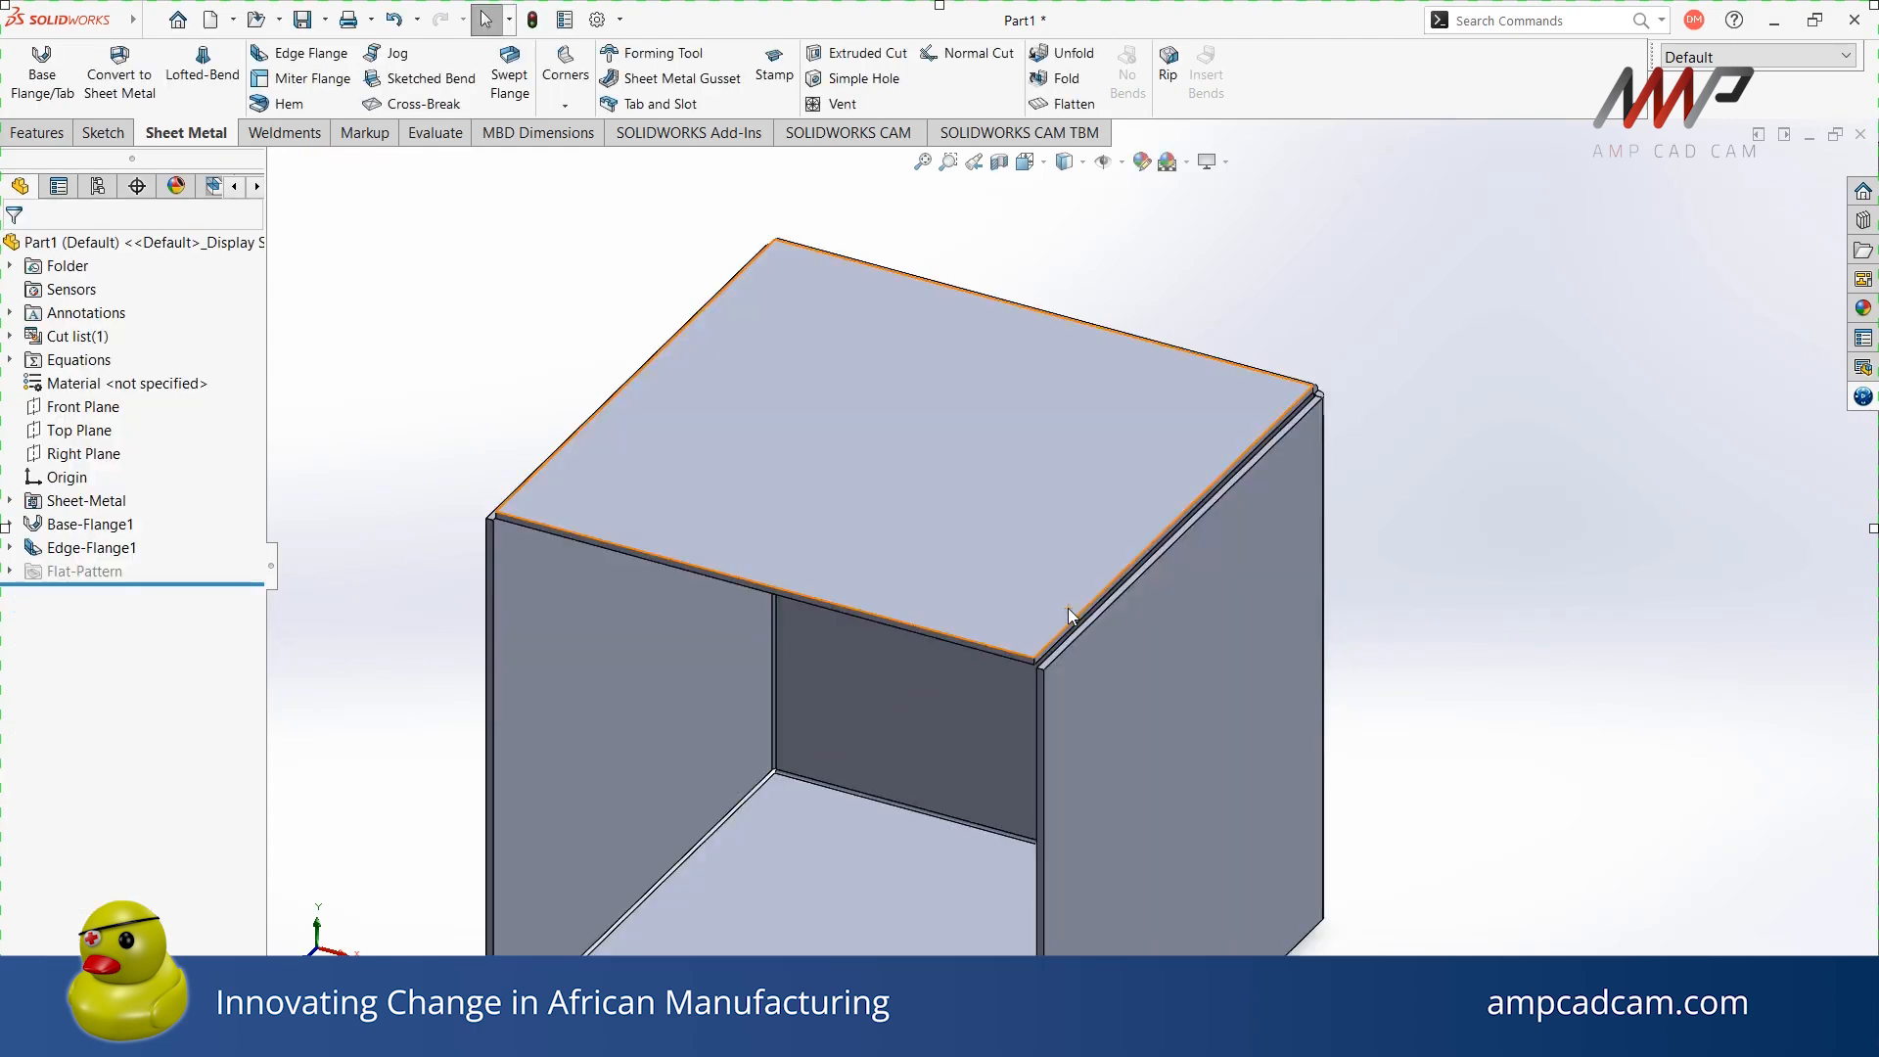
Unfold the bends of the two opposite vertical side flanges, keeping the inner face of the base plate fixed
scroll(1114, 778, "up", 1)
scroll(891, 924, "down", 1)
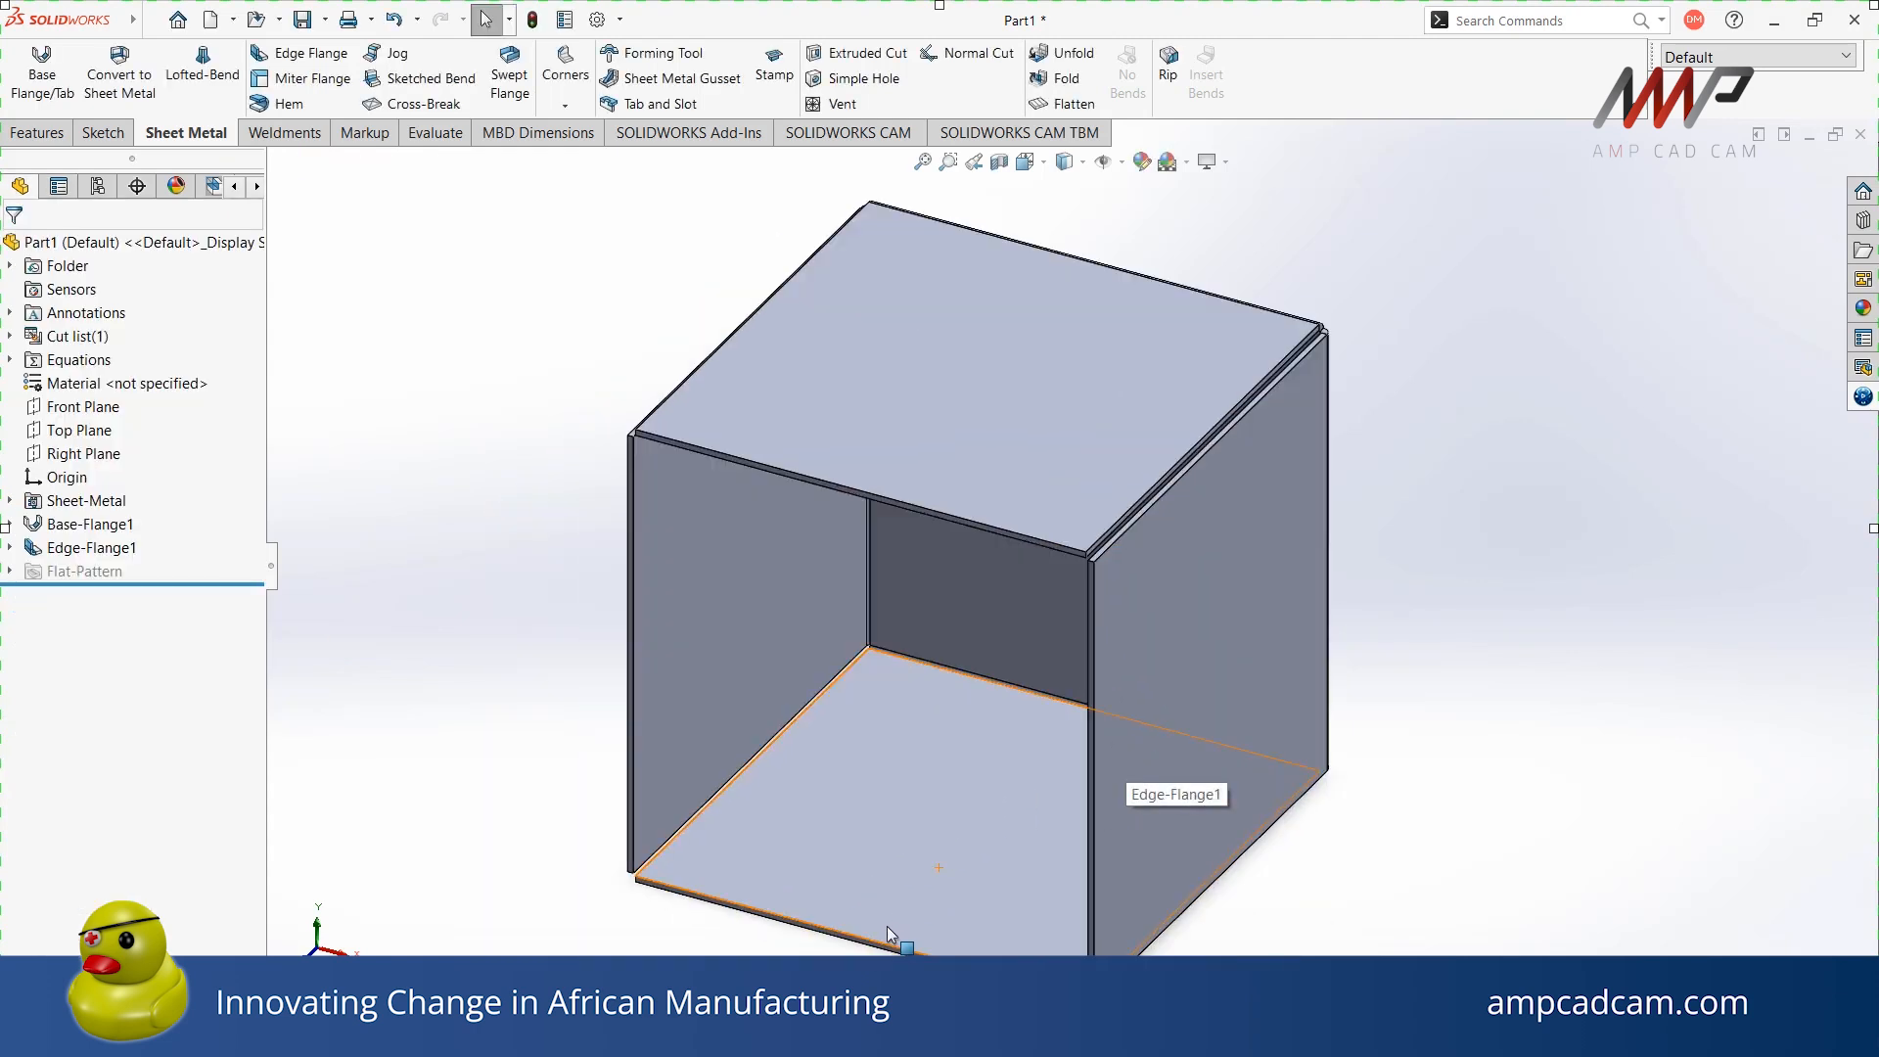
middle_click_drag(988, 905, 1099, 747)
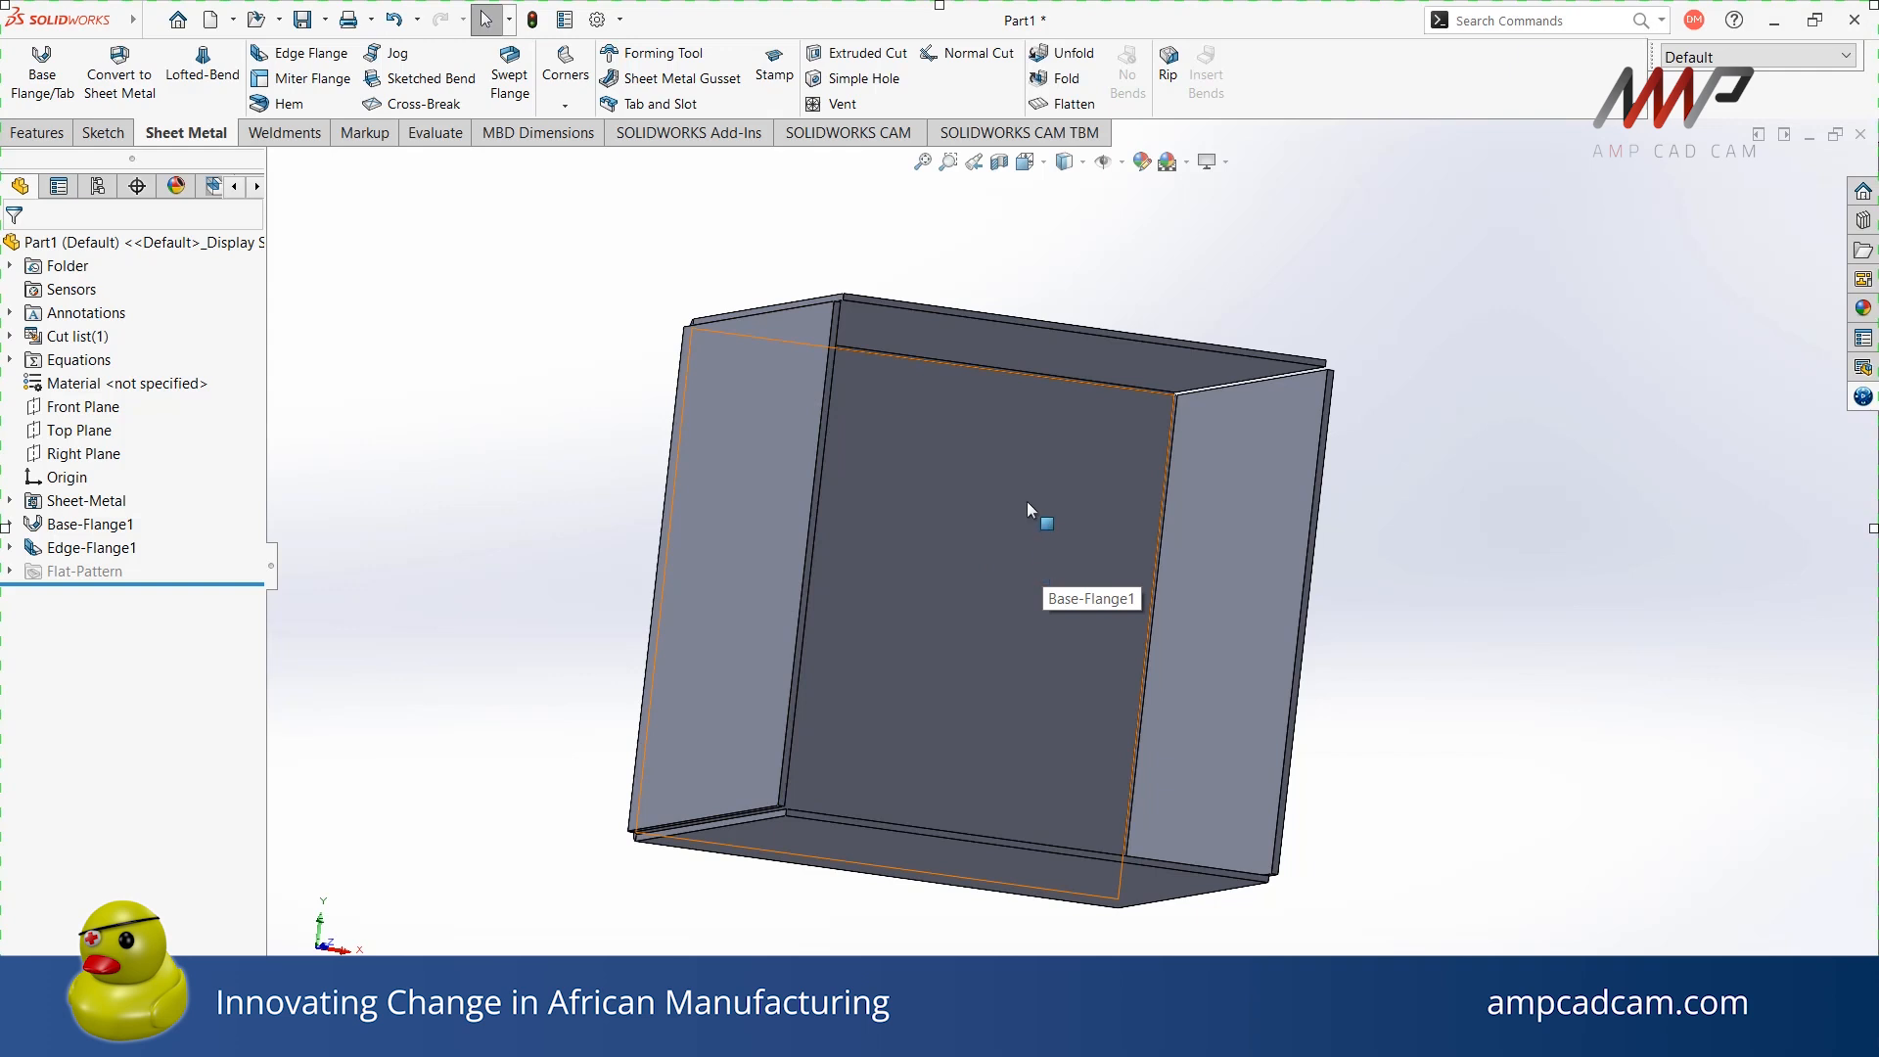
left_click(1067, 53)
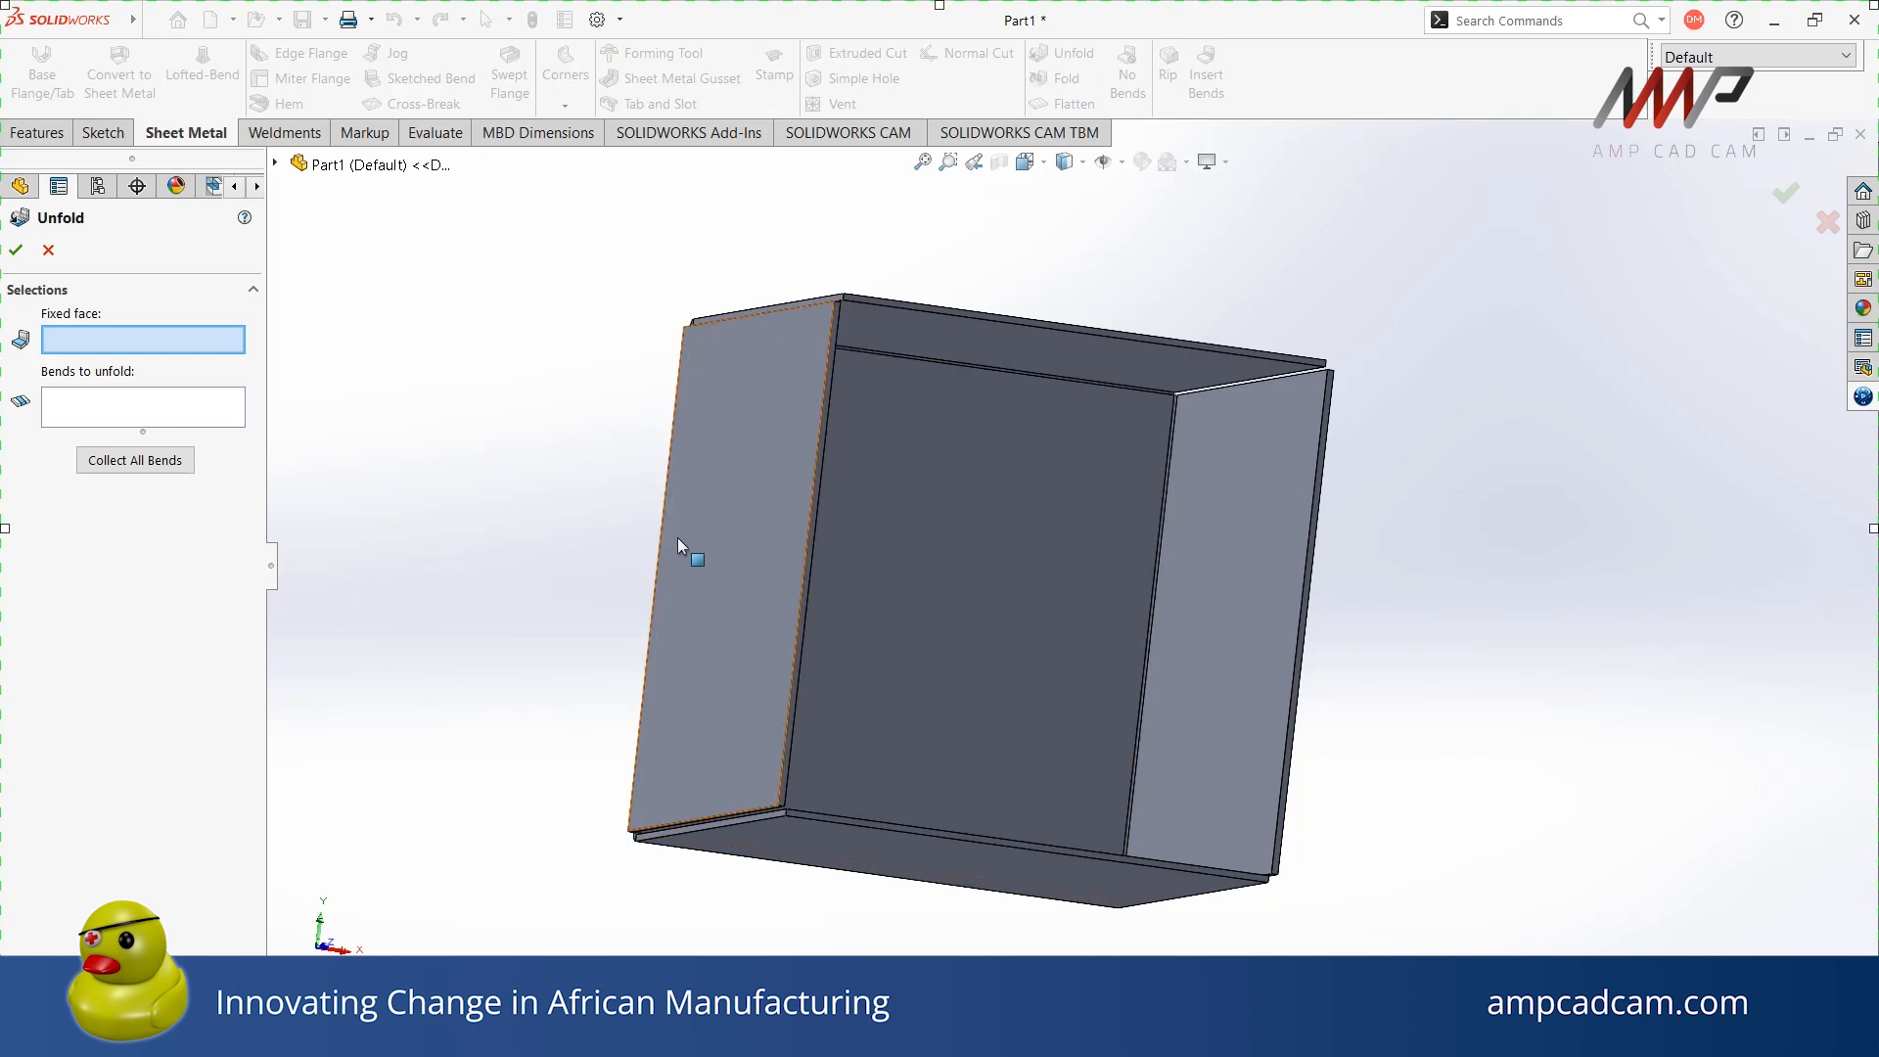
left_click(934, 542)
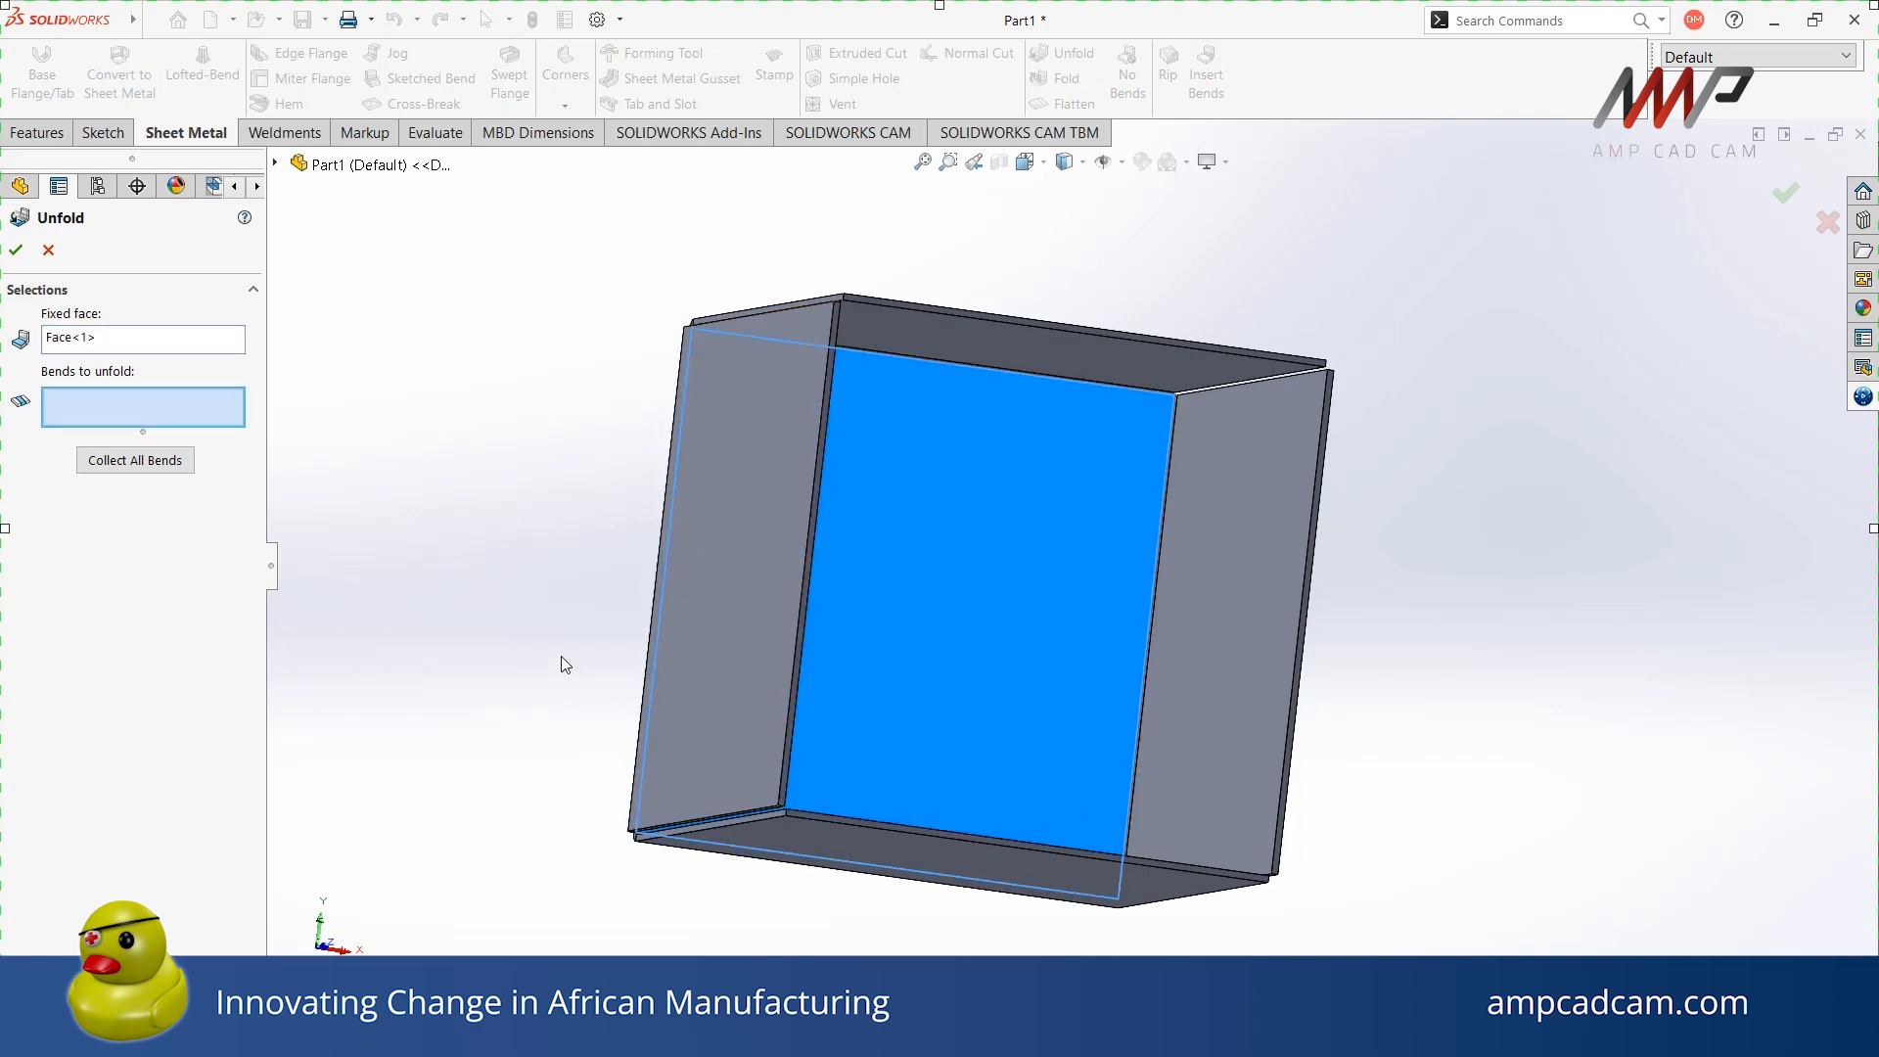
left_click(665, 634)
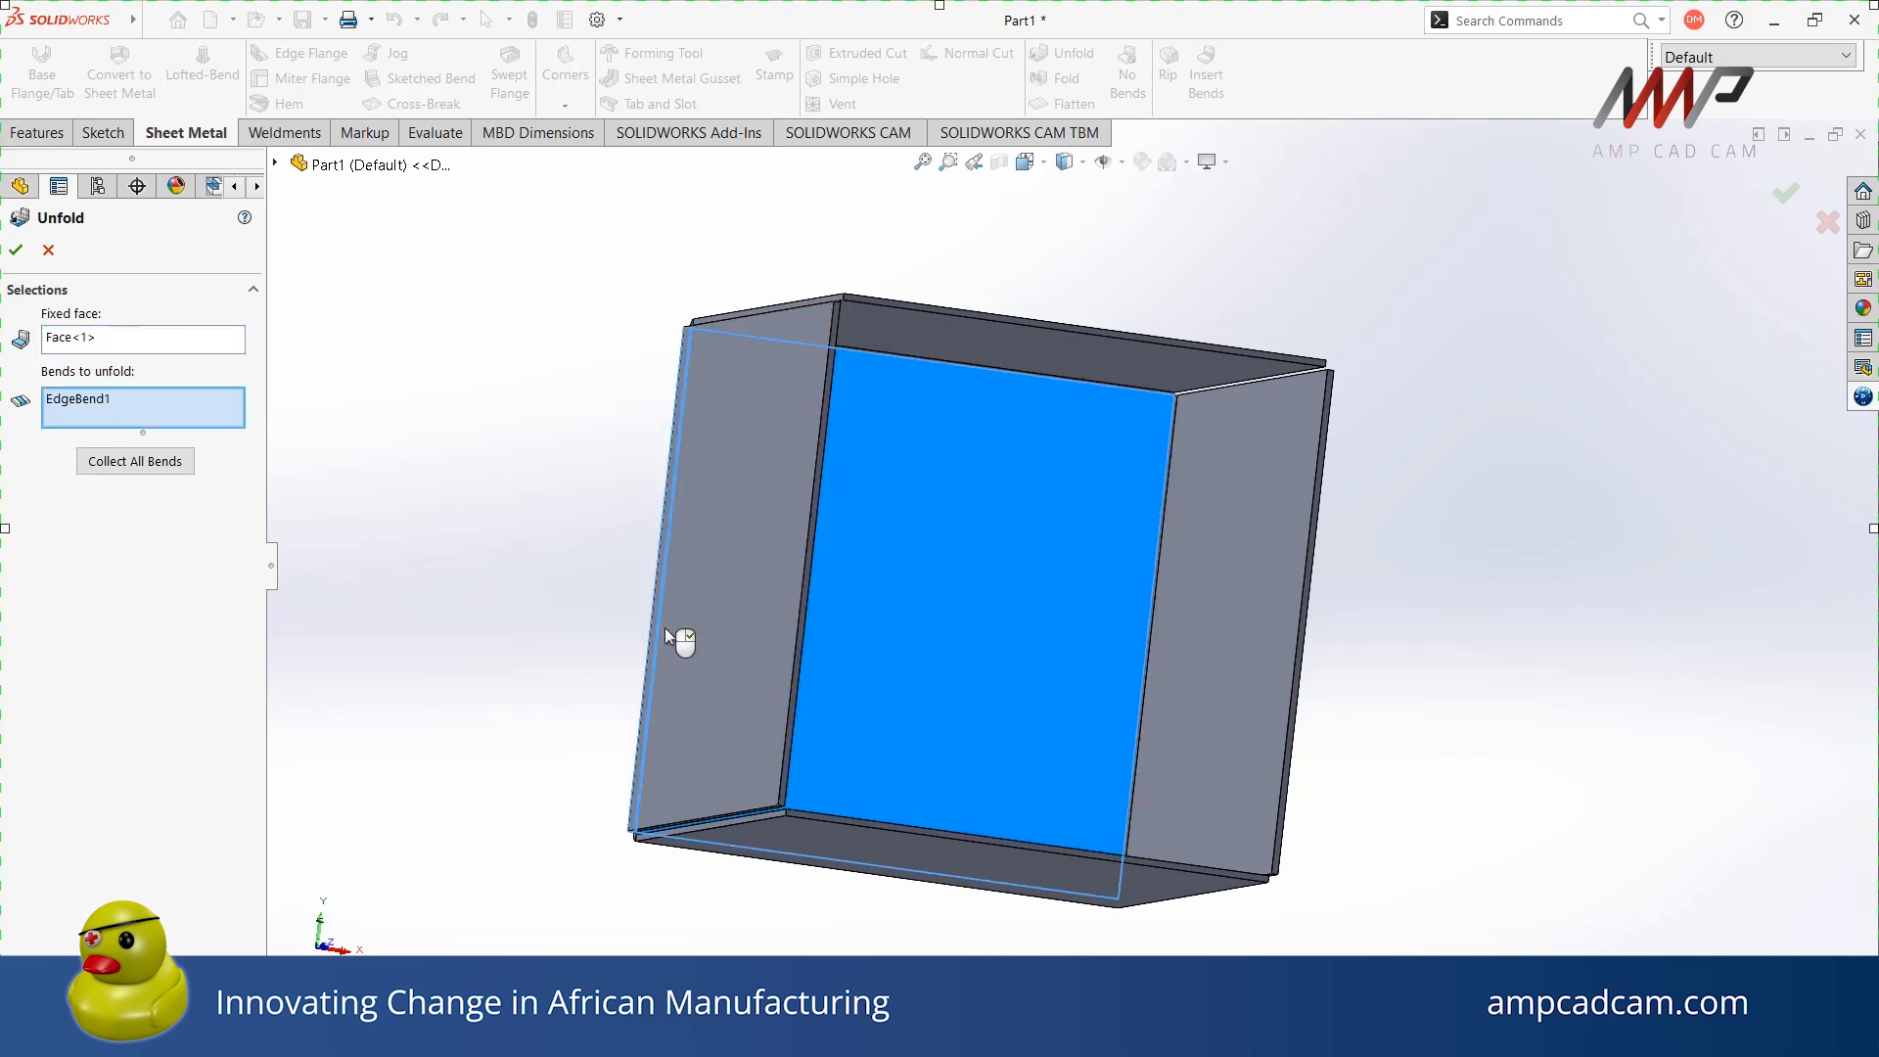
left_click(1141, 714)
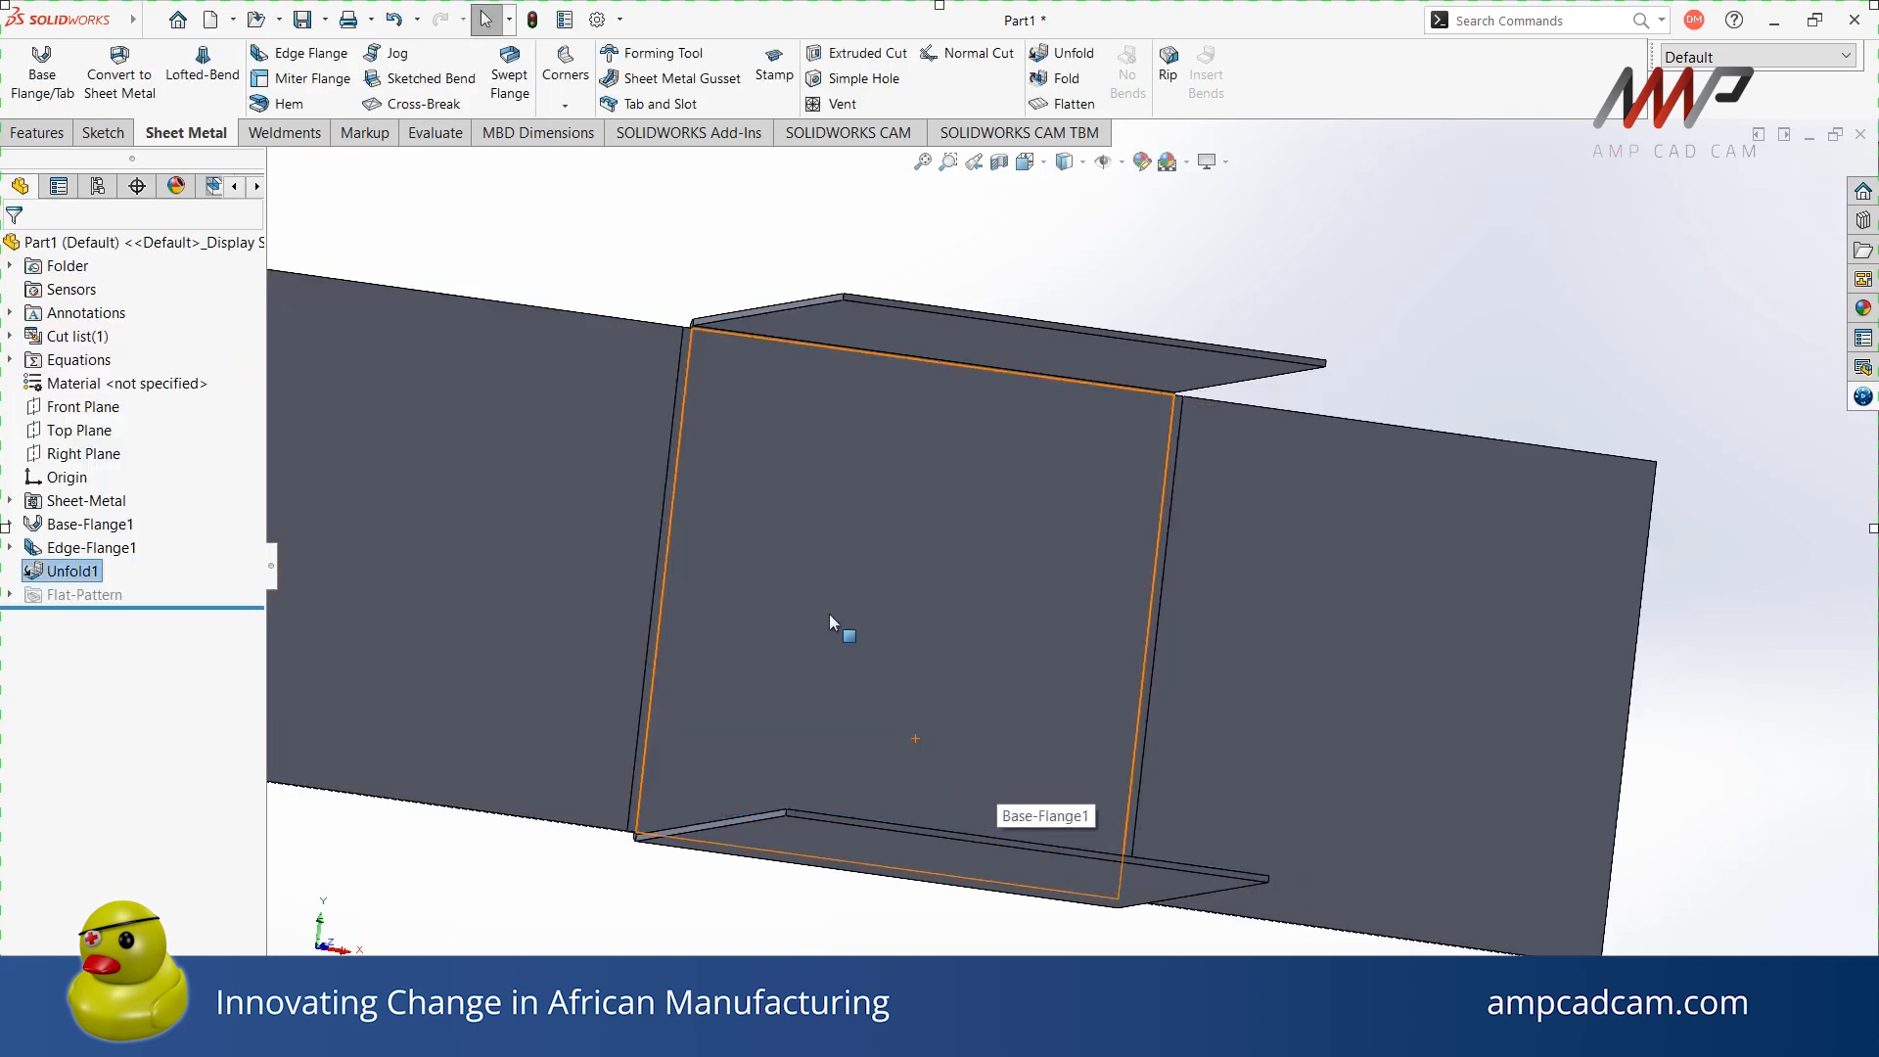
Open a sketch on the inner face of the base plate and draw a circle of about 33 mm radius at the origin
right_click(778, 585)
left_click(824, 478)
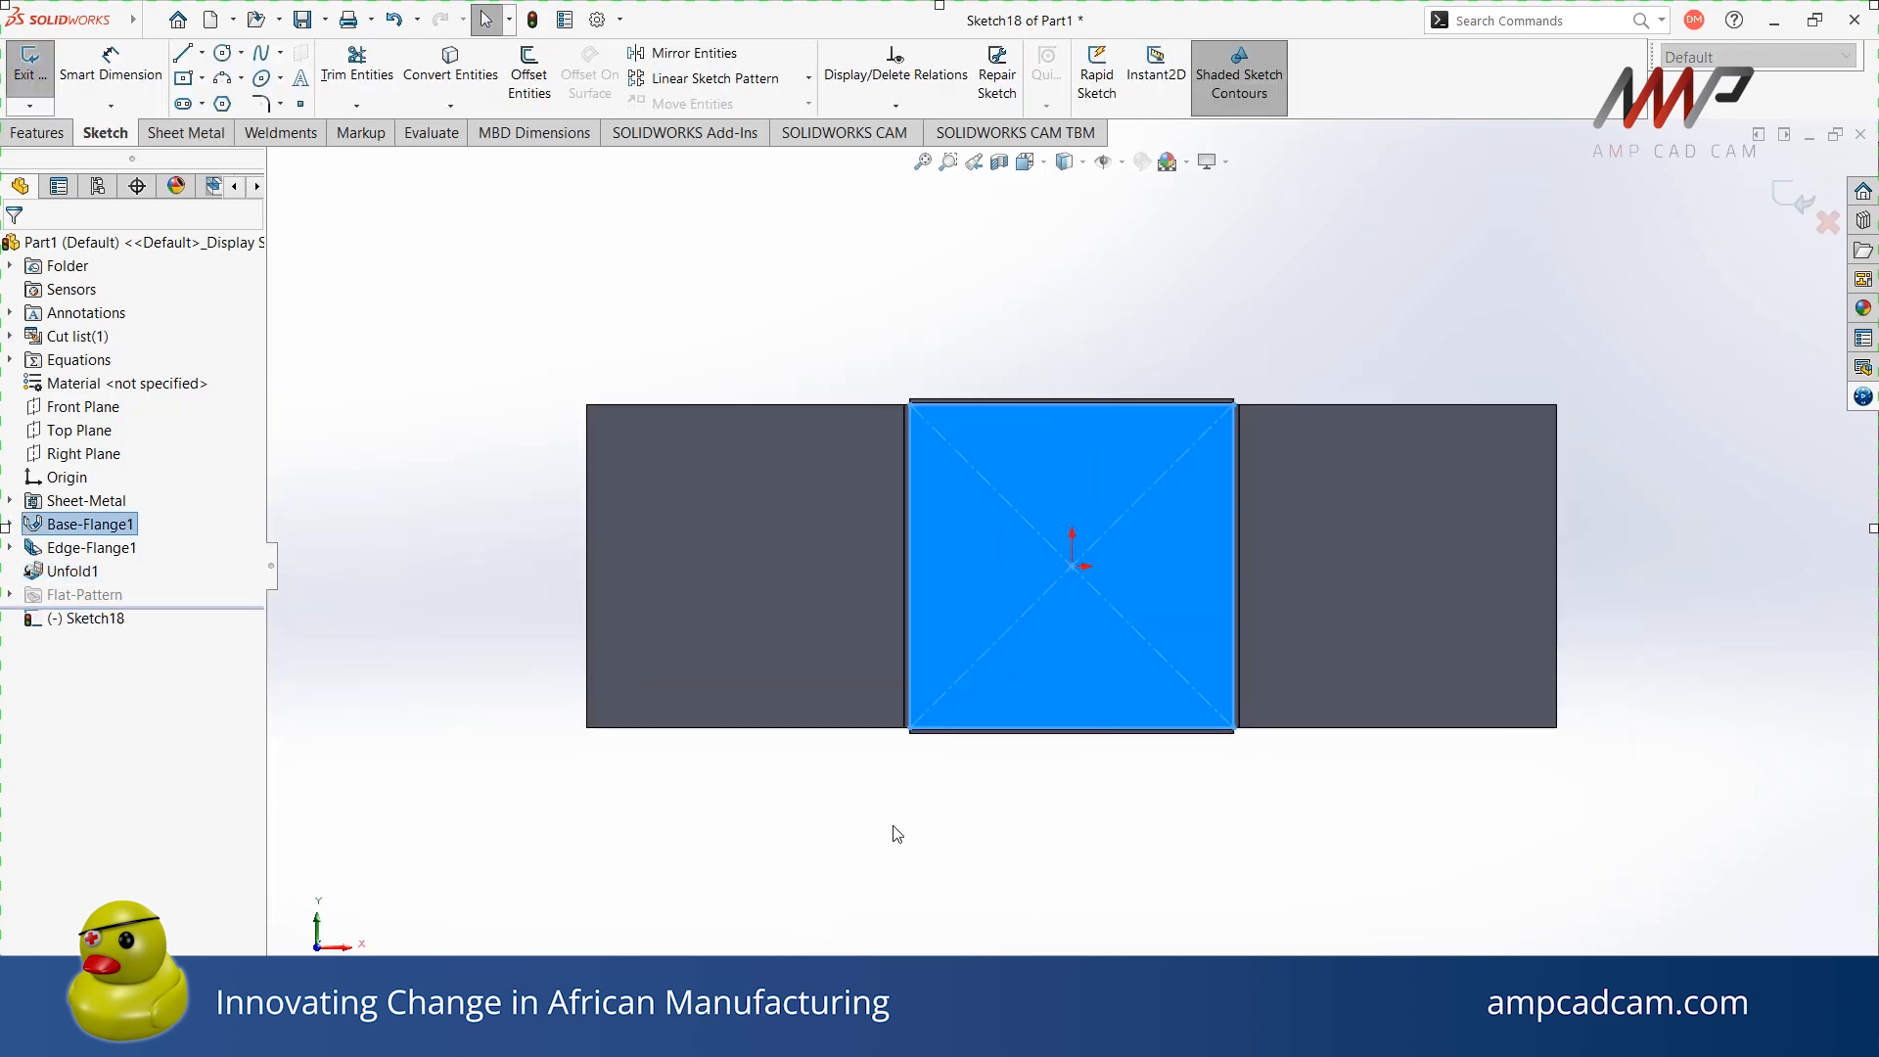
right_click_drag(801, 832, 1025, 839)
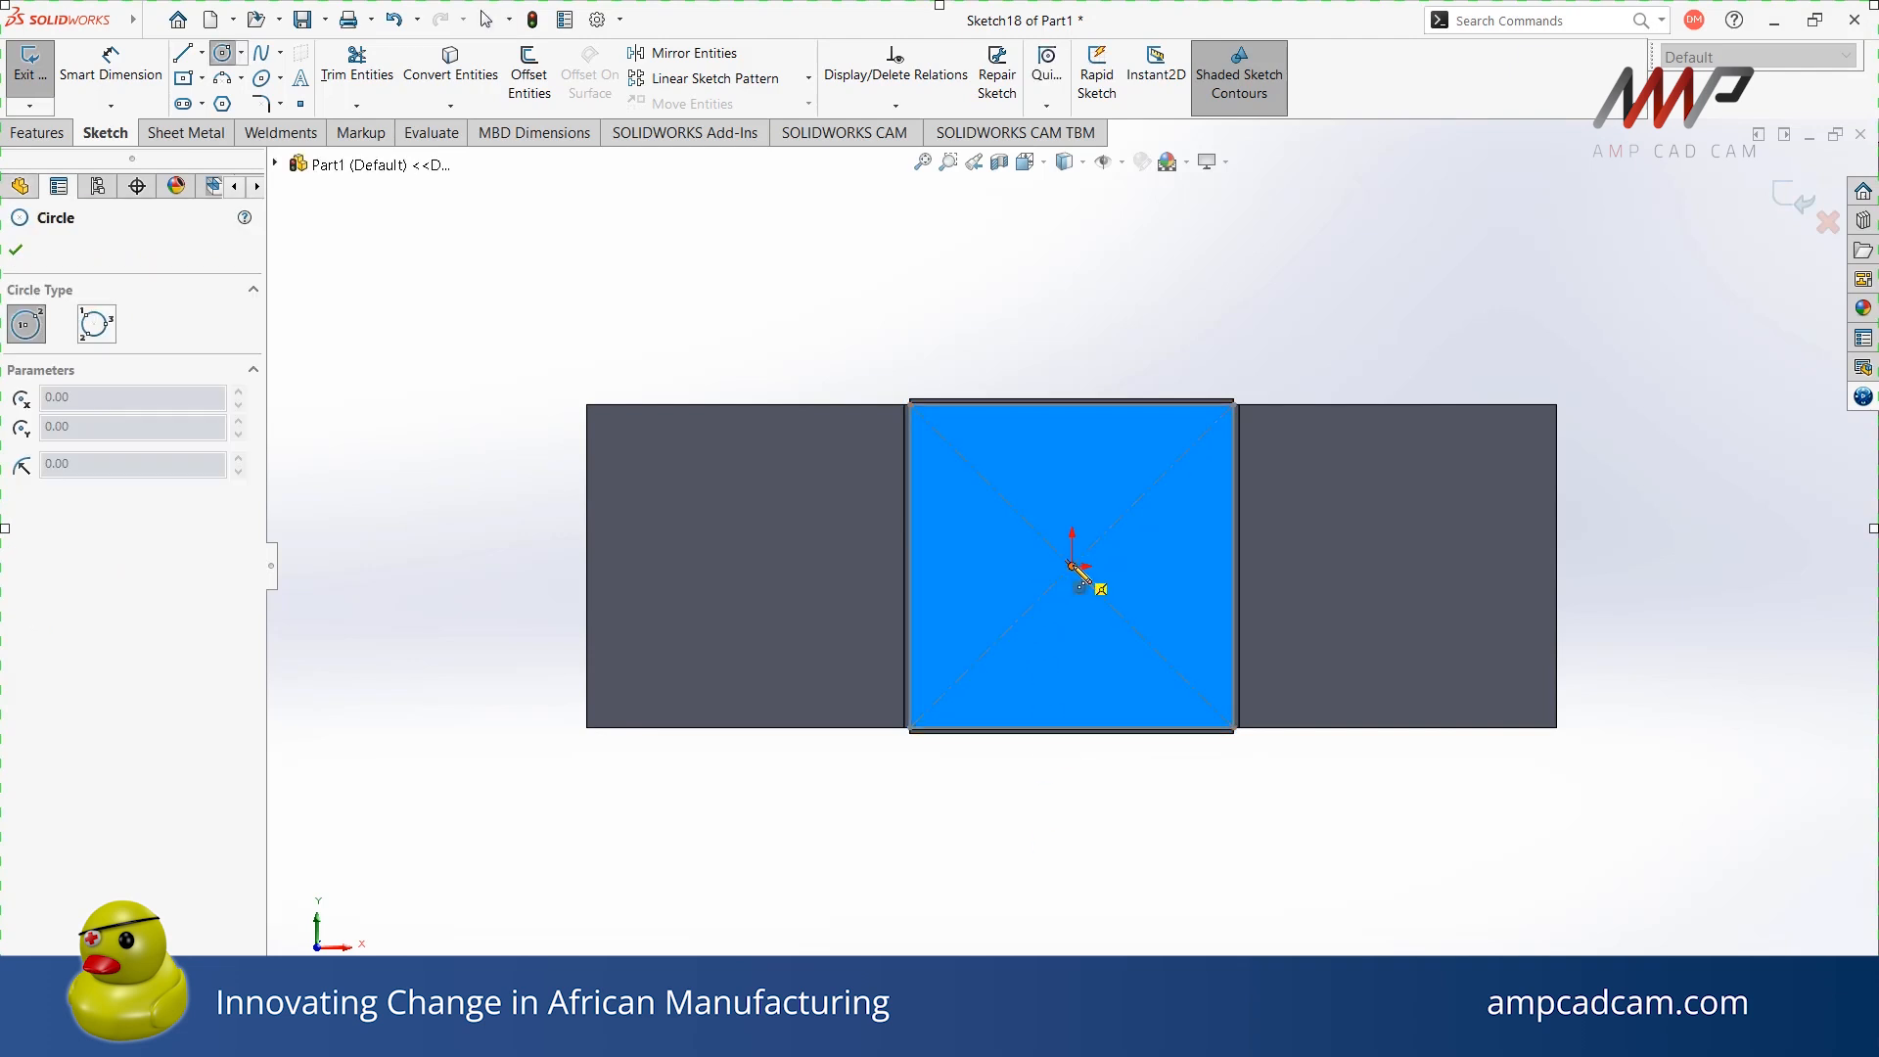
left_click(1072, 566)
left_click(1128, 612)
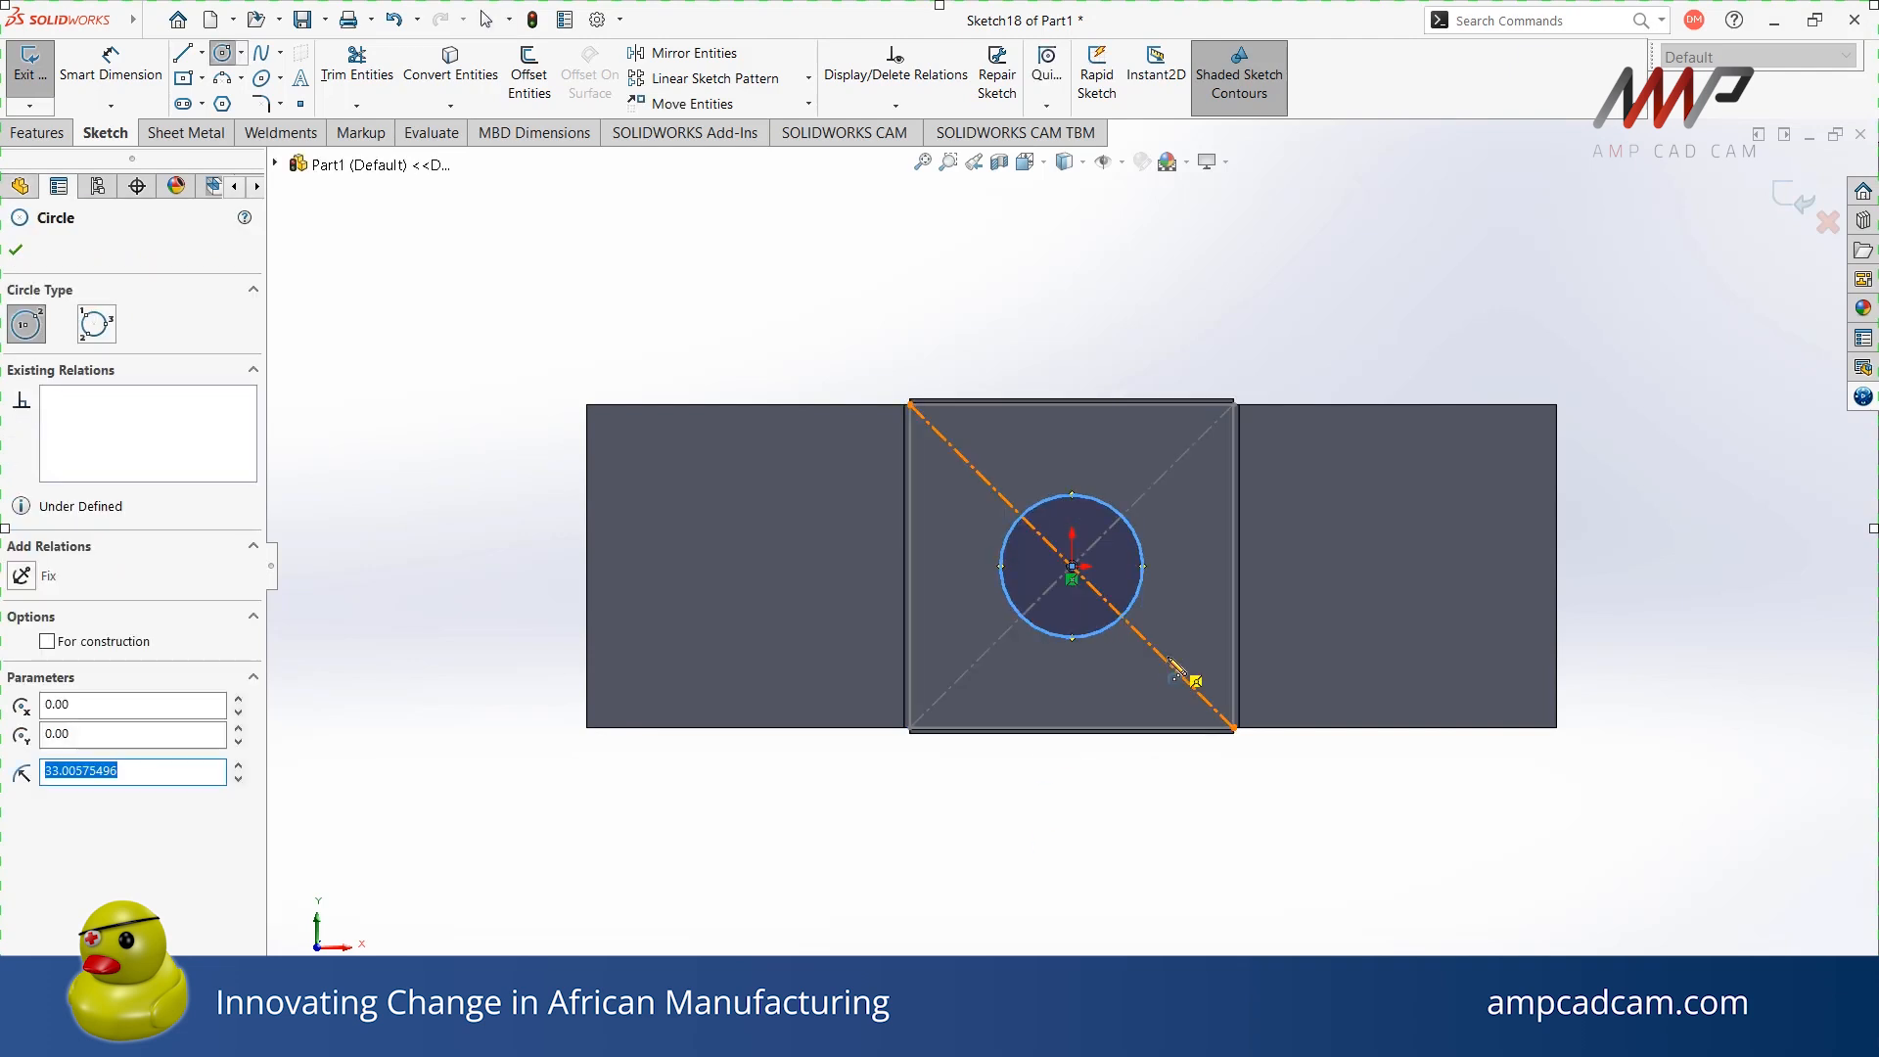
Dimension the central circle's diameter to 36 mm
right_click_drag(1097, 675, 1102, 631)
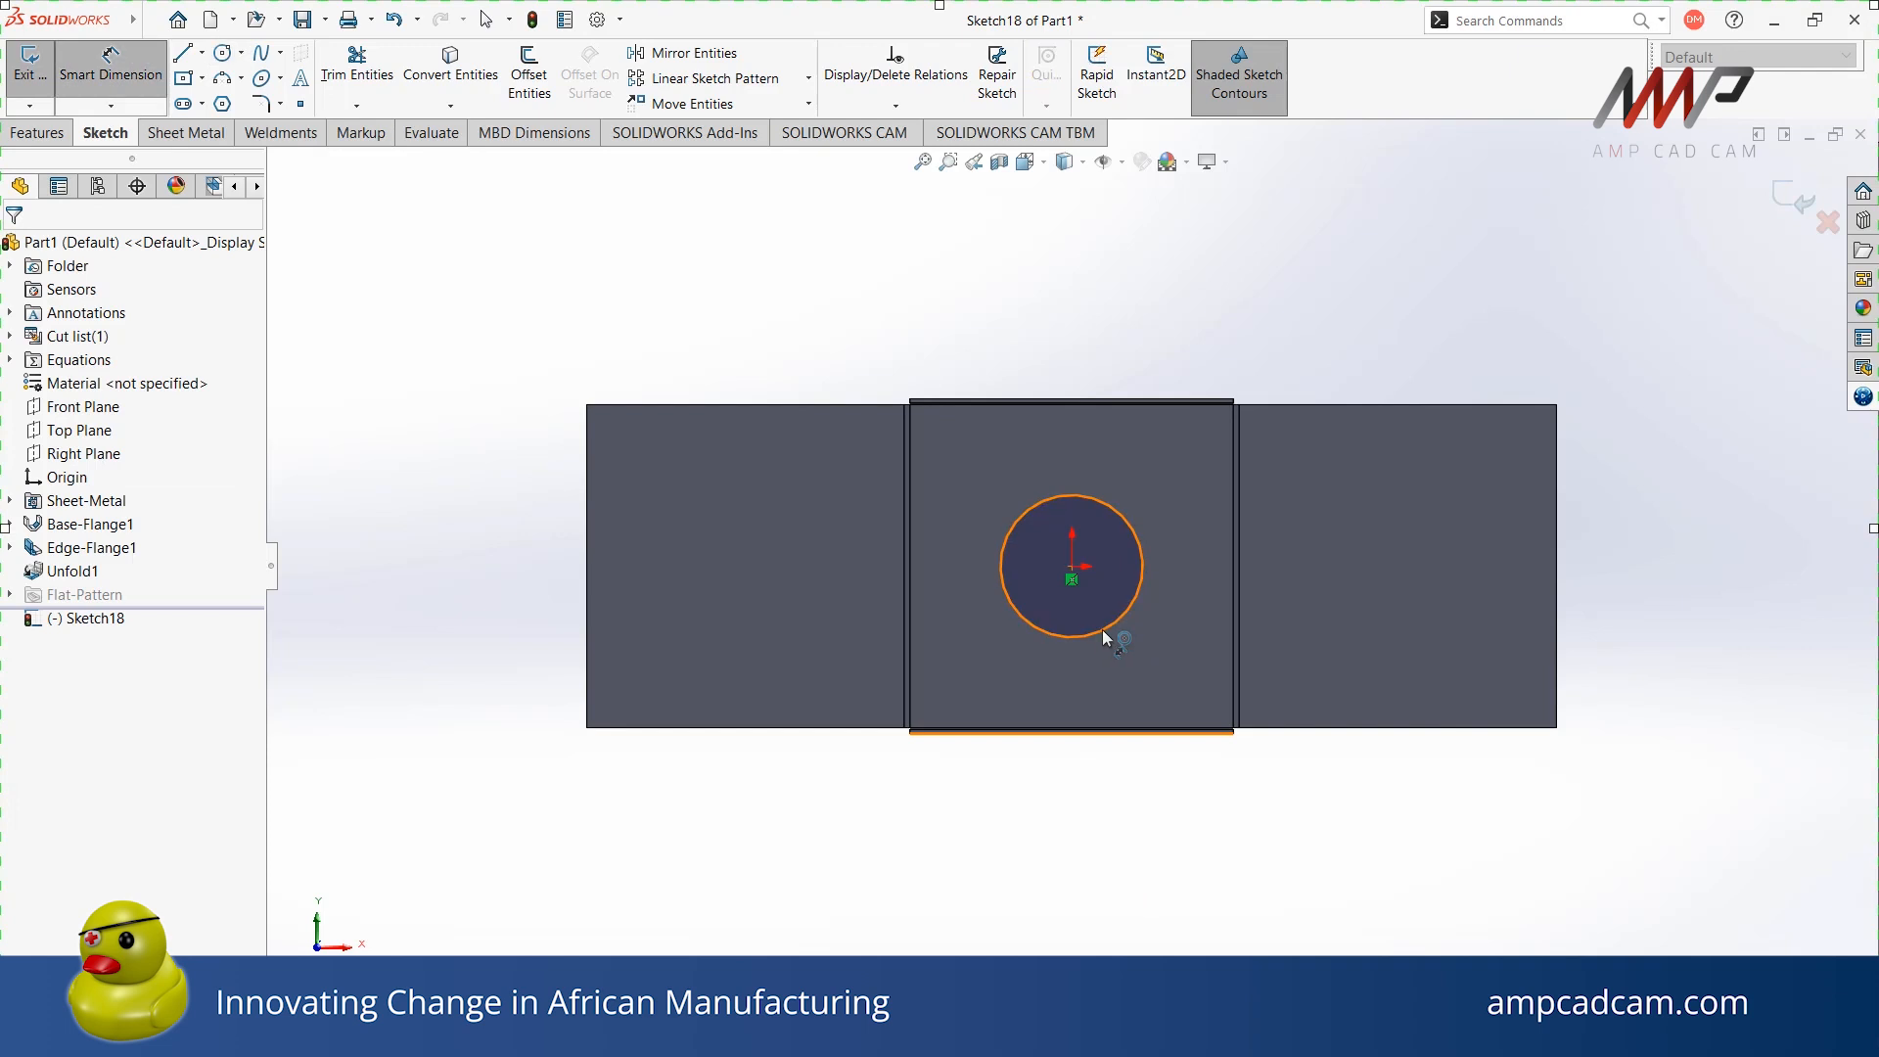
left_click(1205, 656)
type("36")
key("Return")
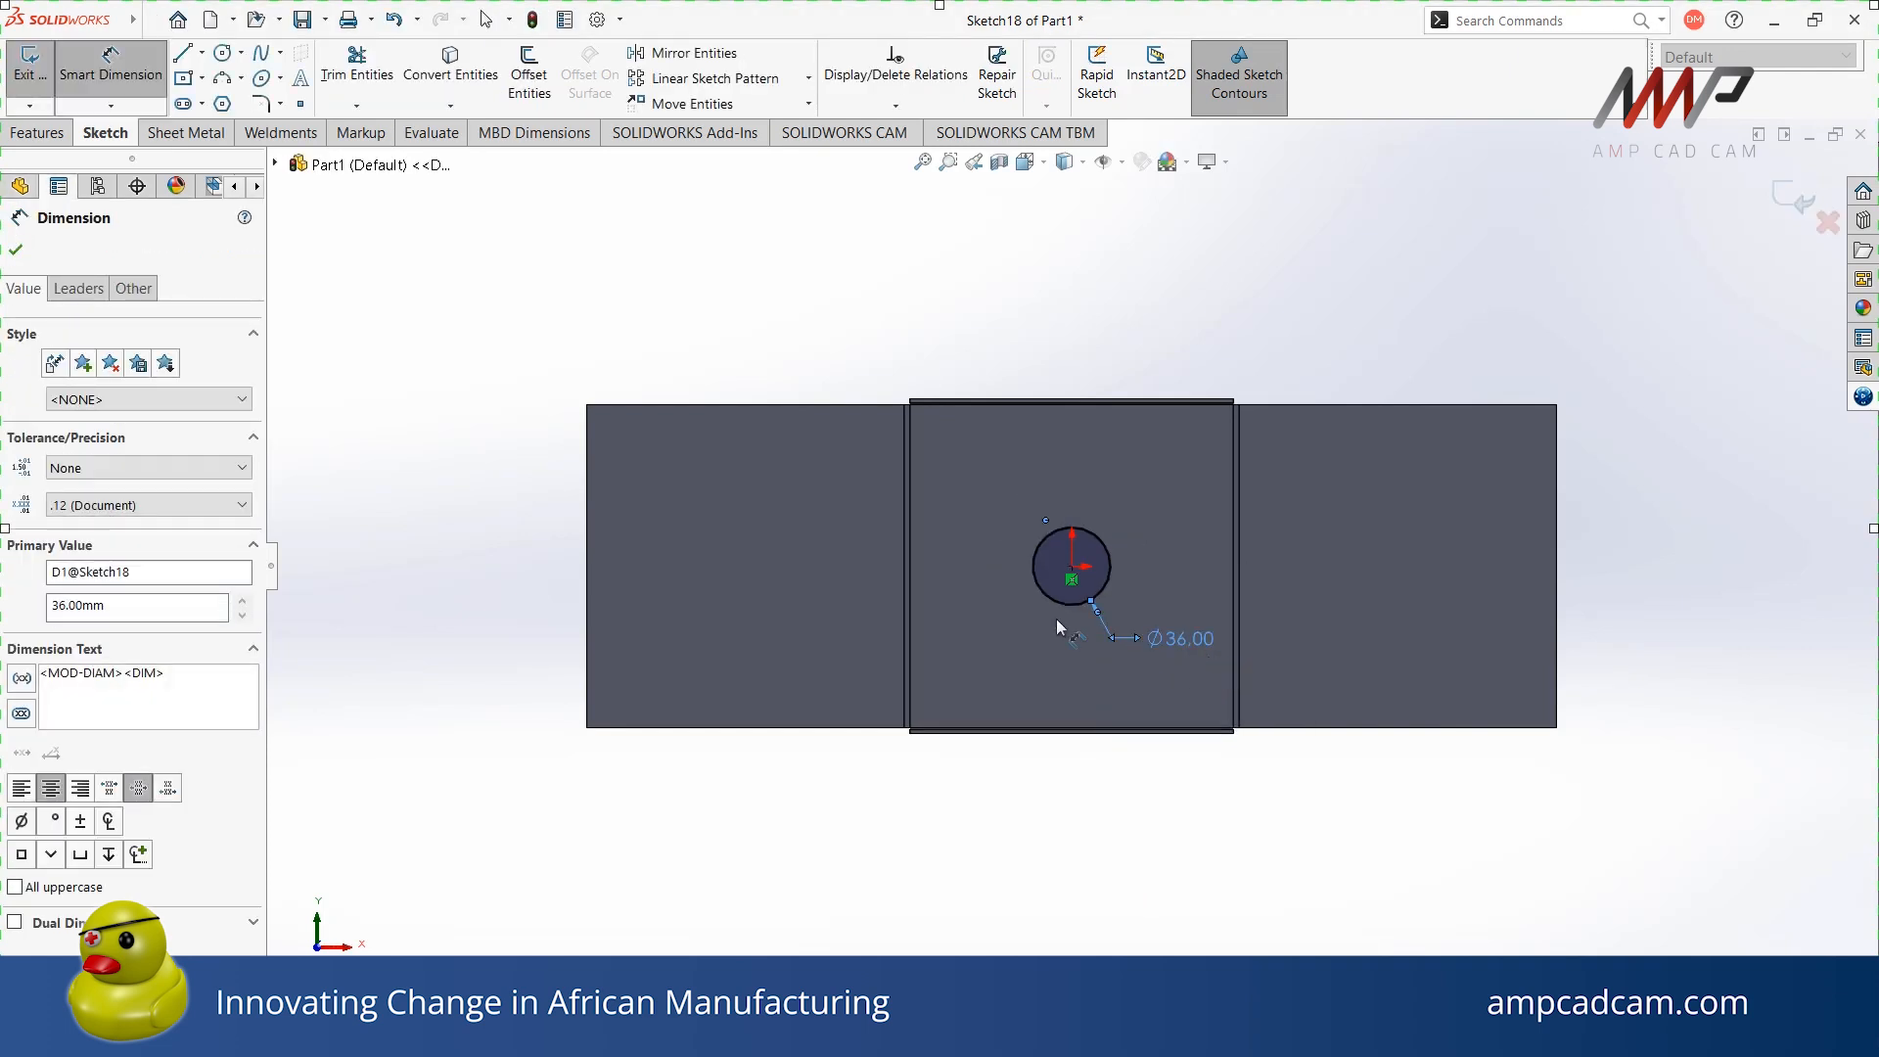
Draw a circle of about 8 mm radius on the base plate, about 46 mm left of and 42 mm above the origin
right_click_drag(943, 300, 1045, 291)
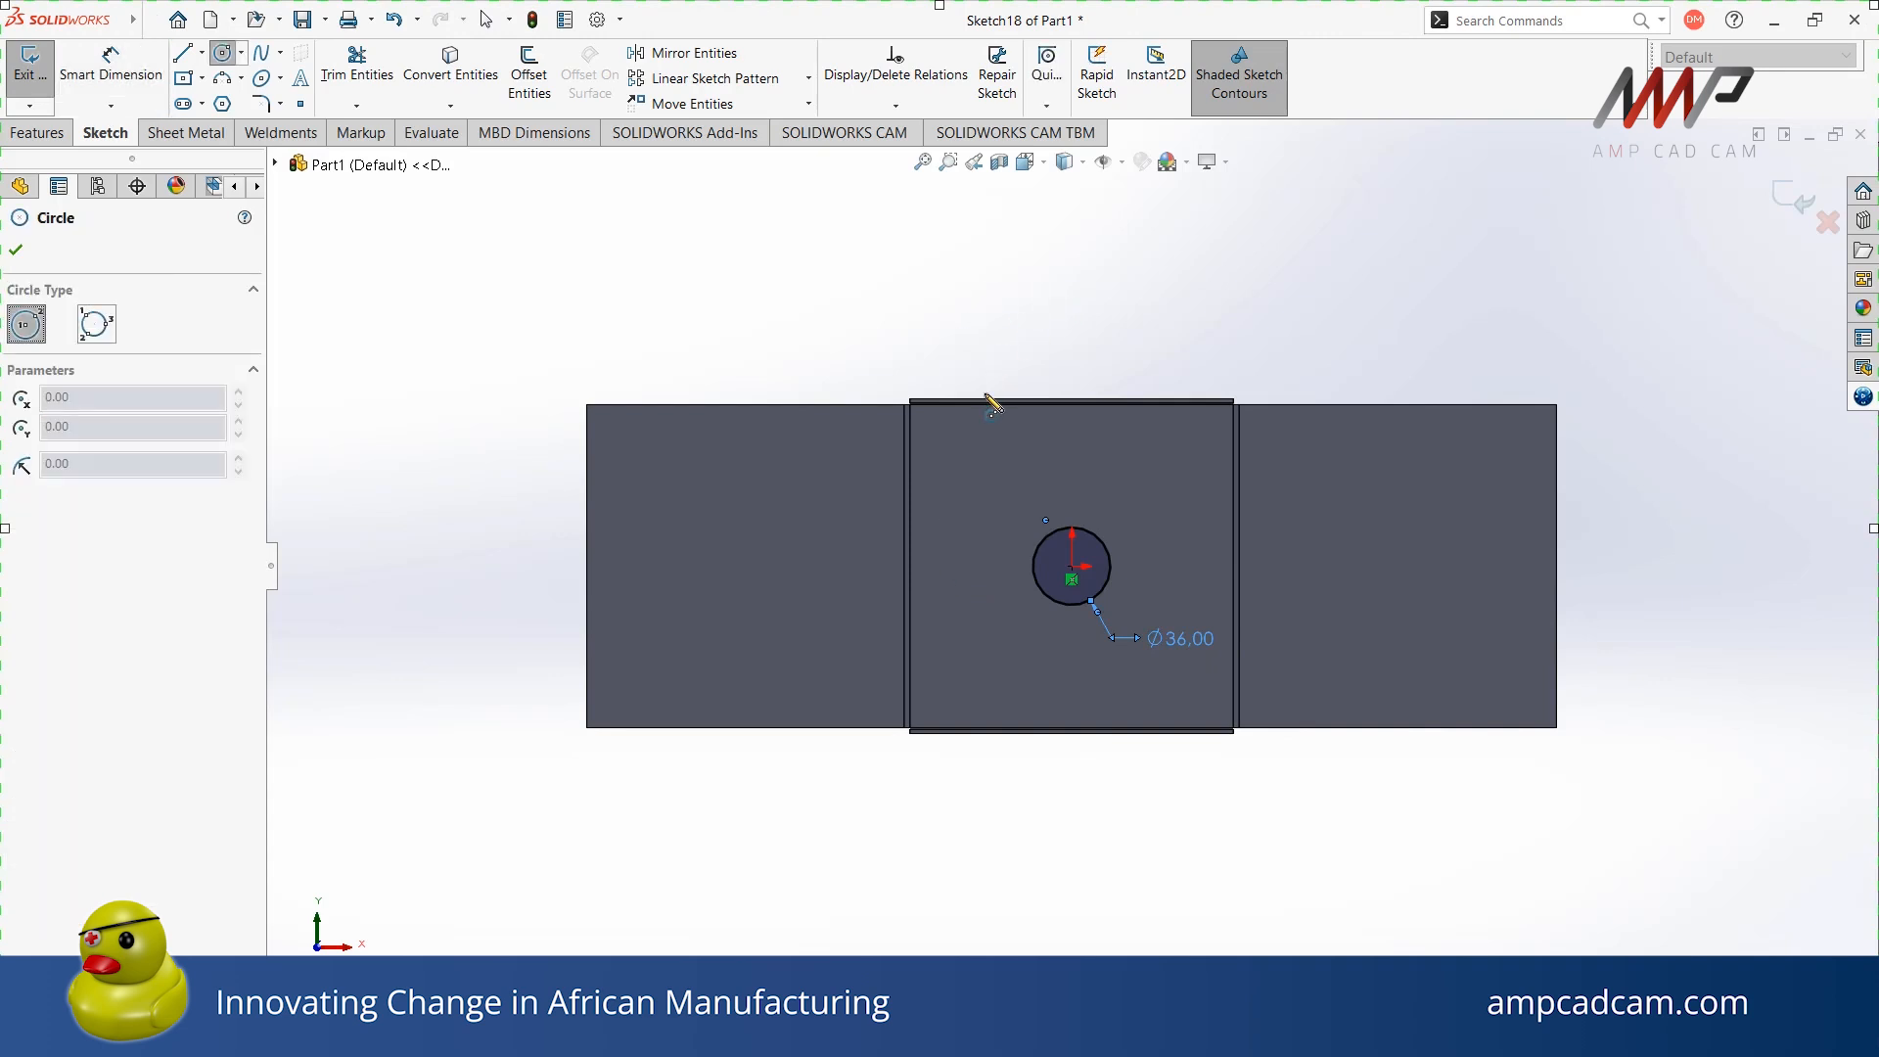
left_click(973, 476)
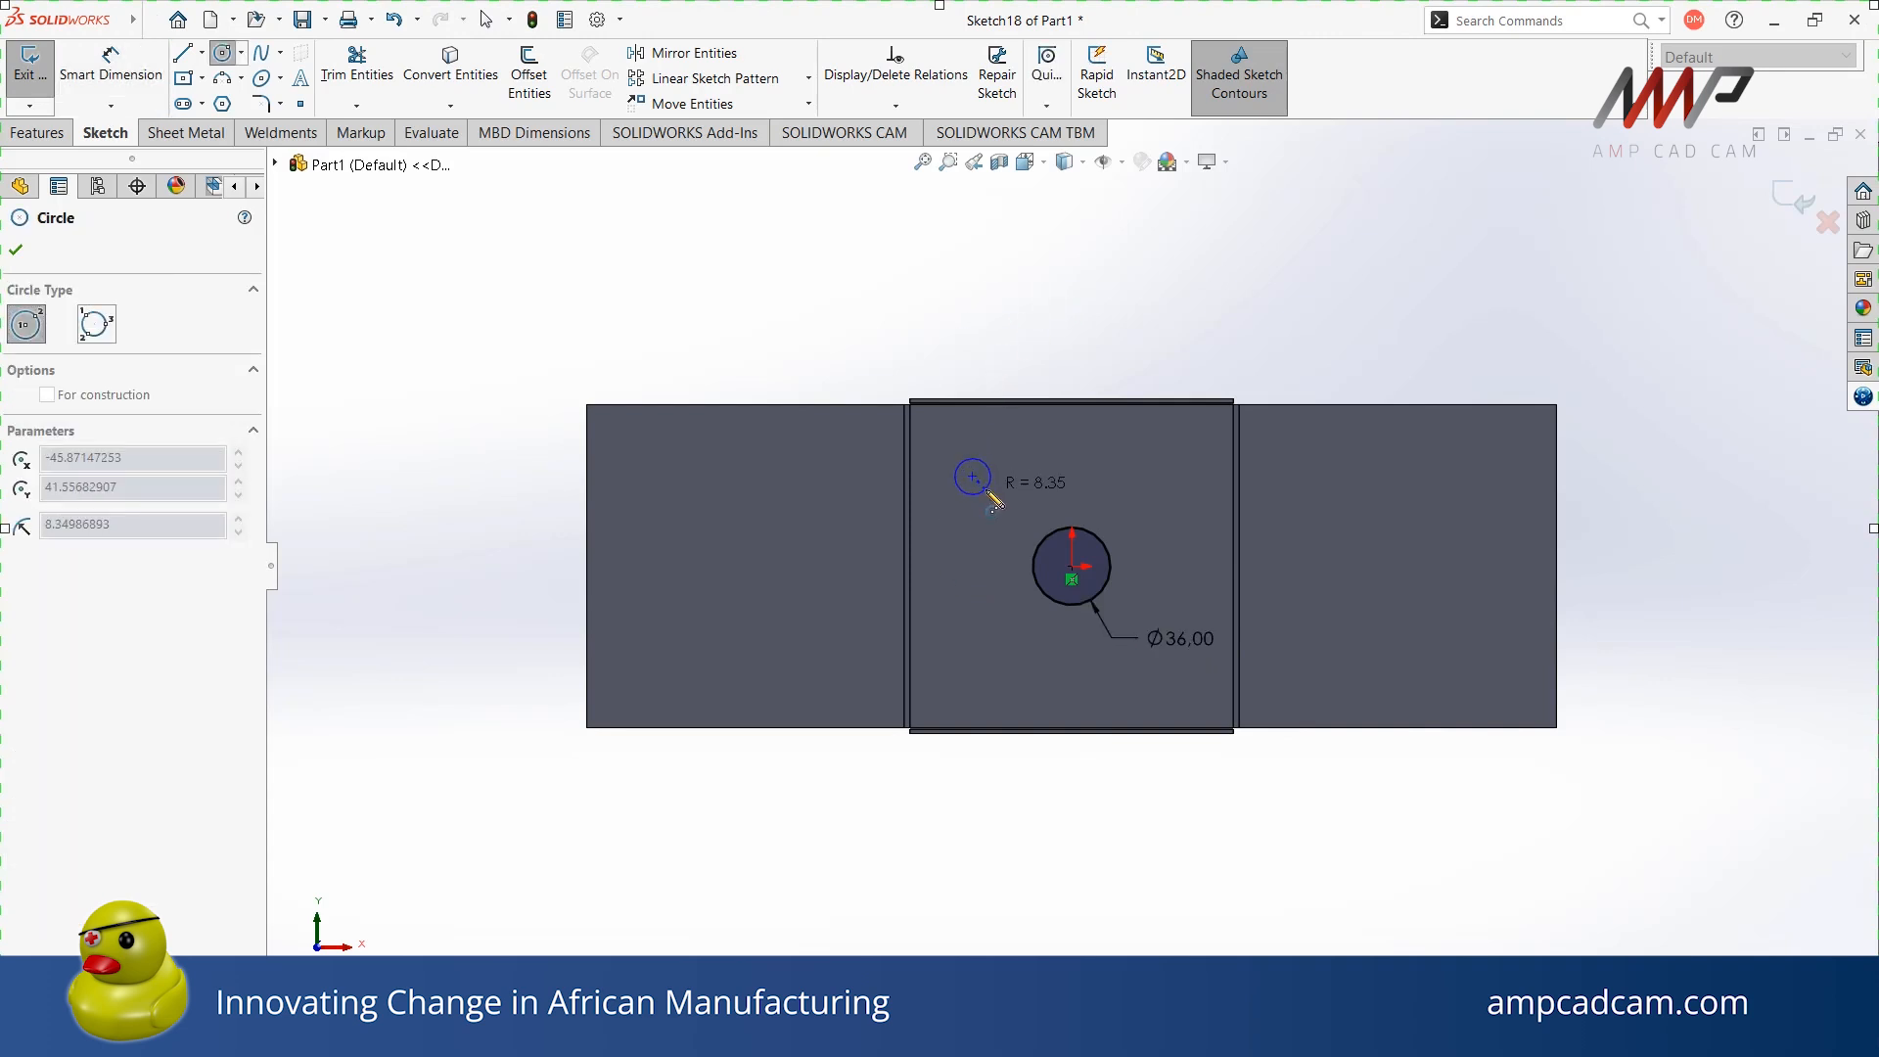
left_click(985, 489)
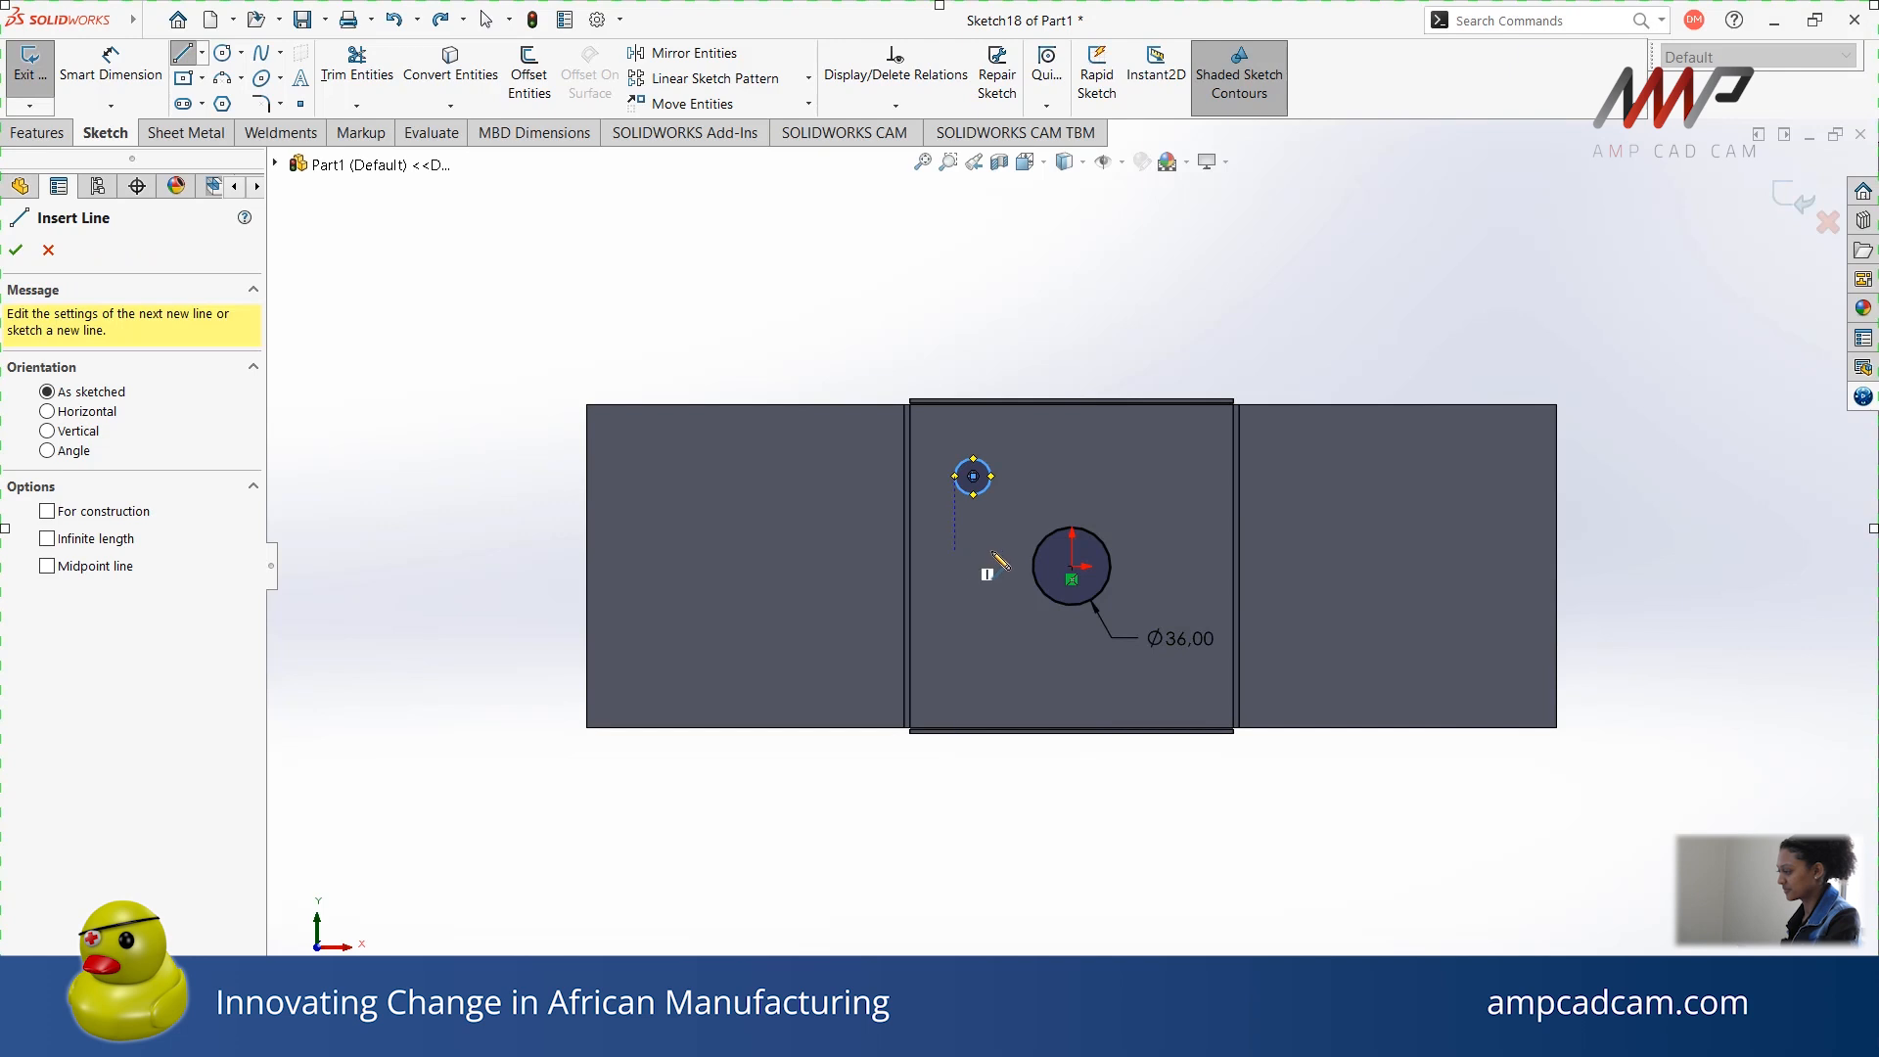
Draw a horizontal line from the origin to the base plate's left edge and a vertical line from the origin to its upper edge
left_click(1073, 566)
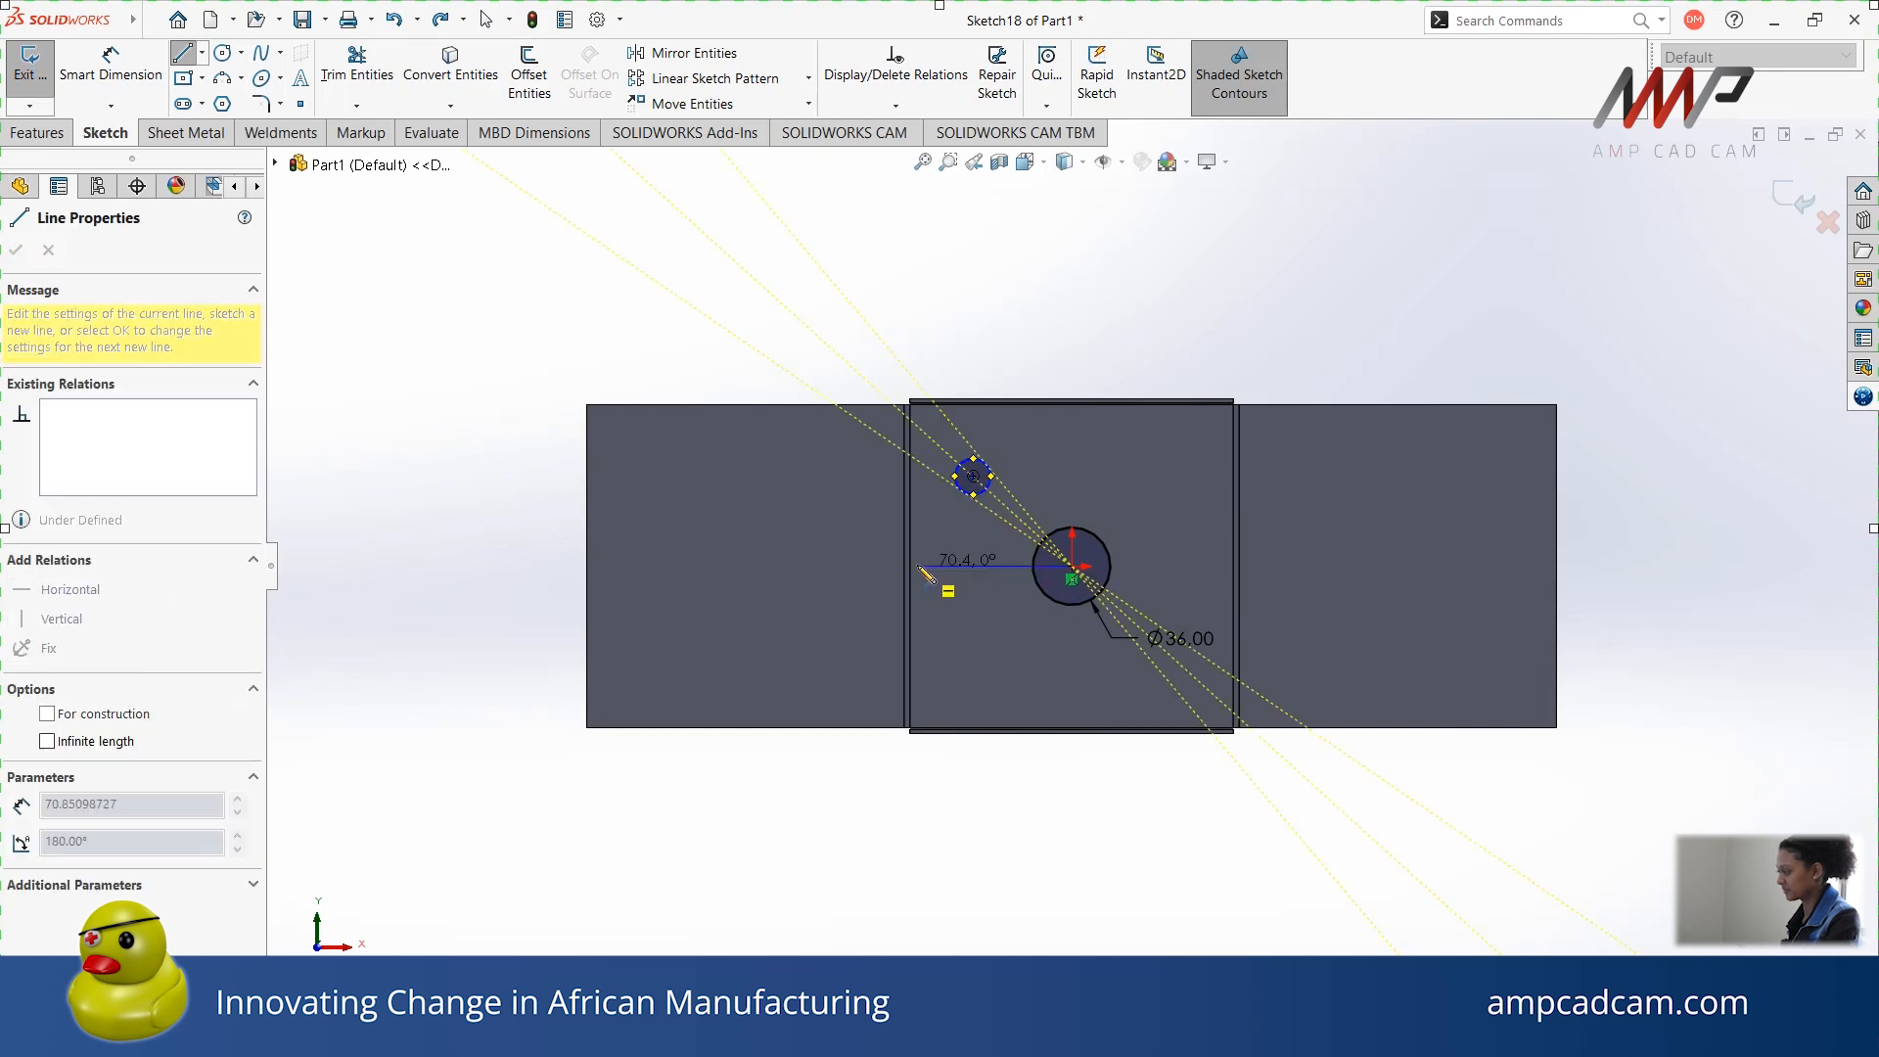
left_click(910, 565)
key("Escape")
key("l")
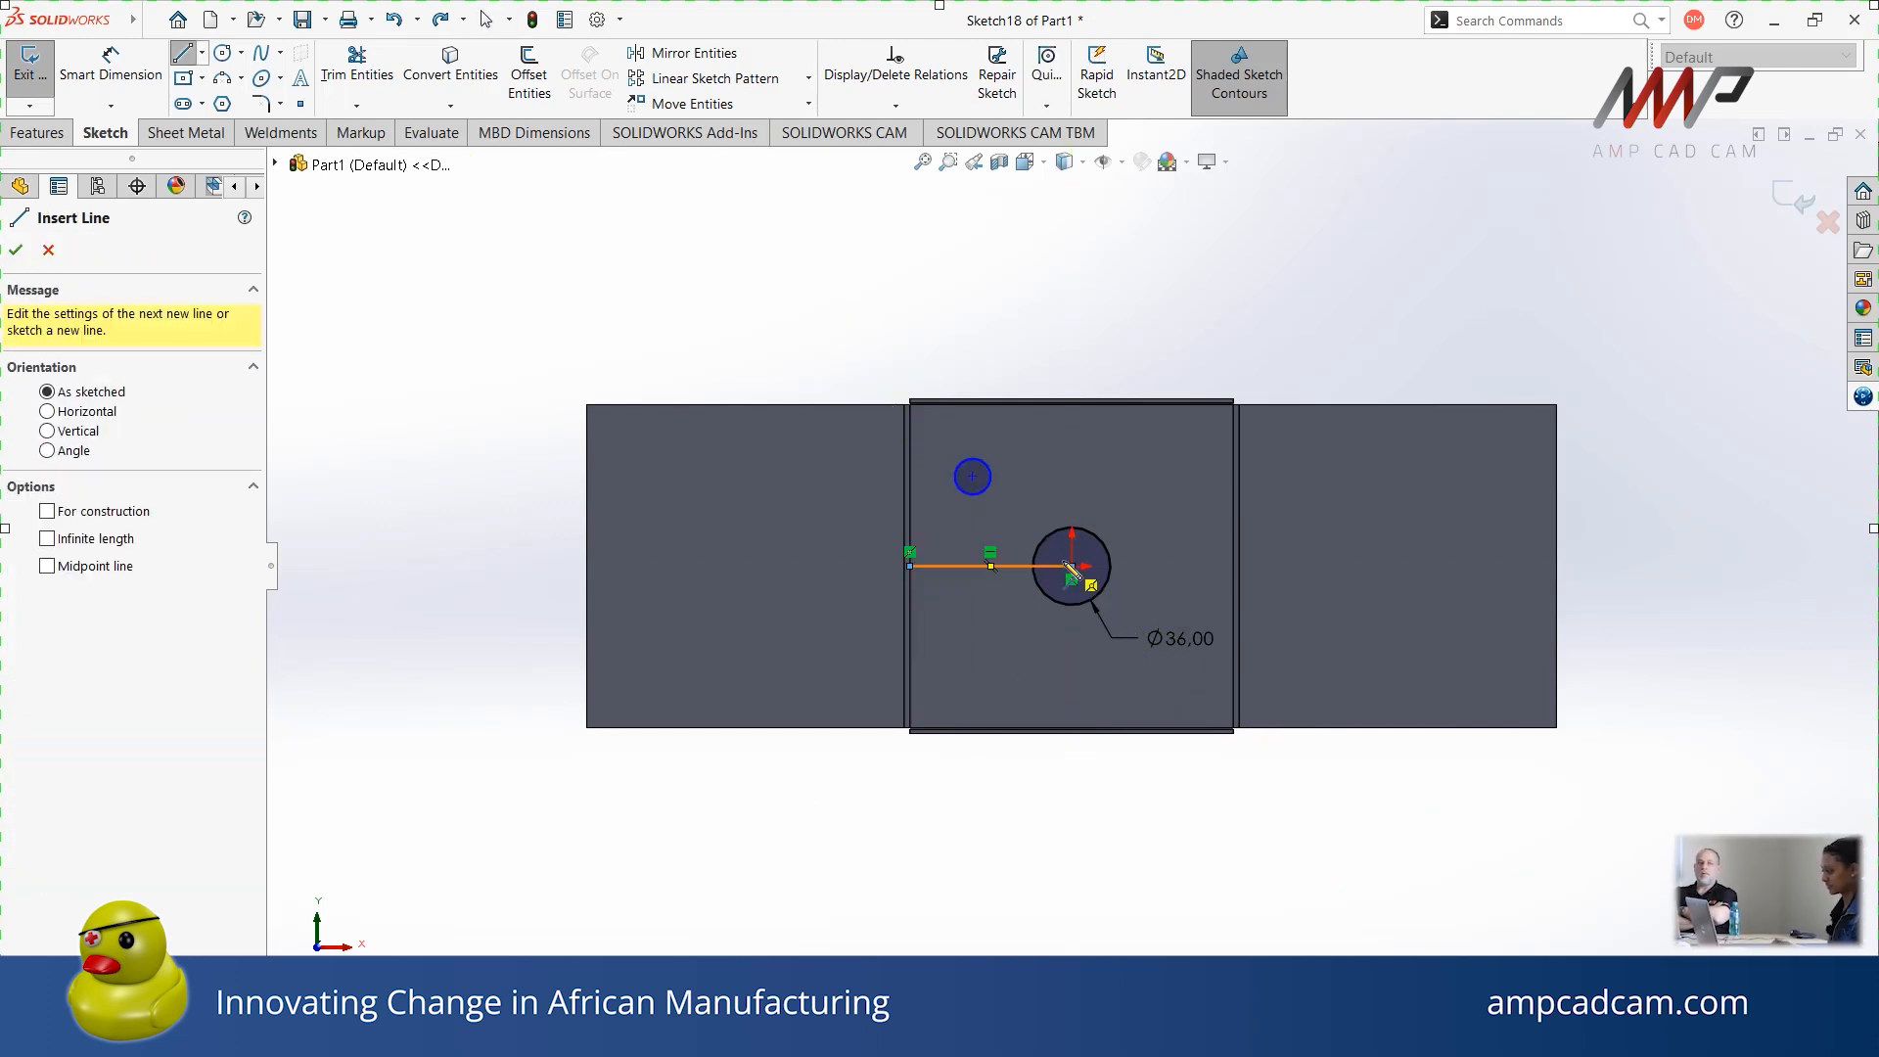
left_click(1073, 567)
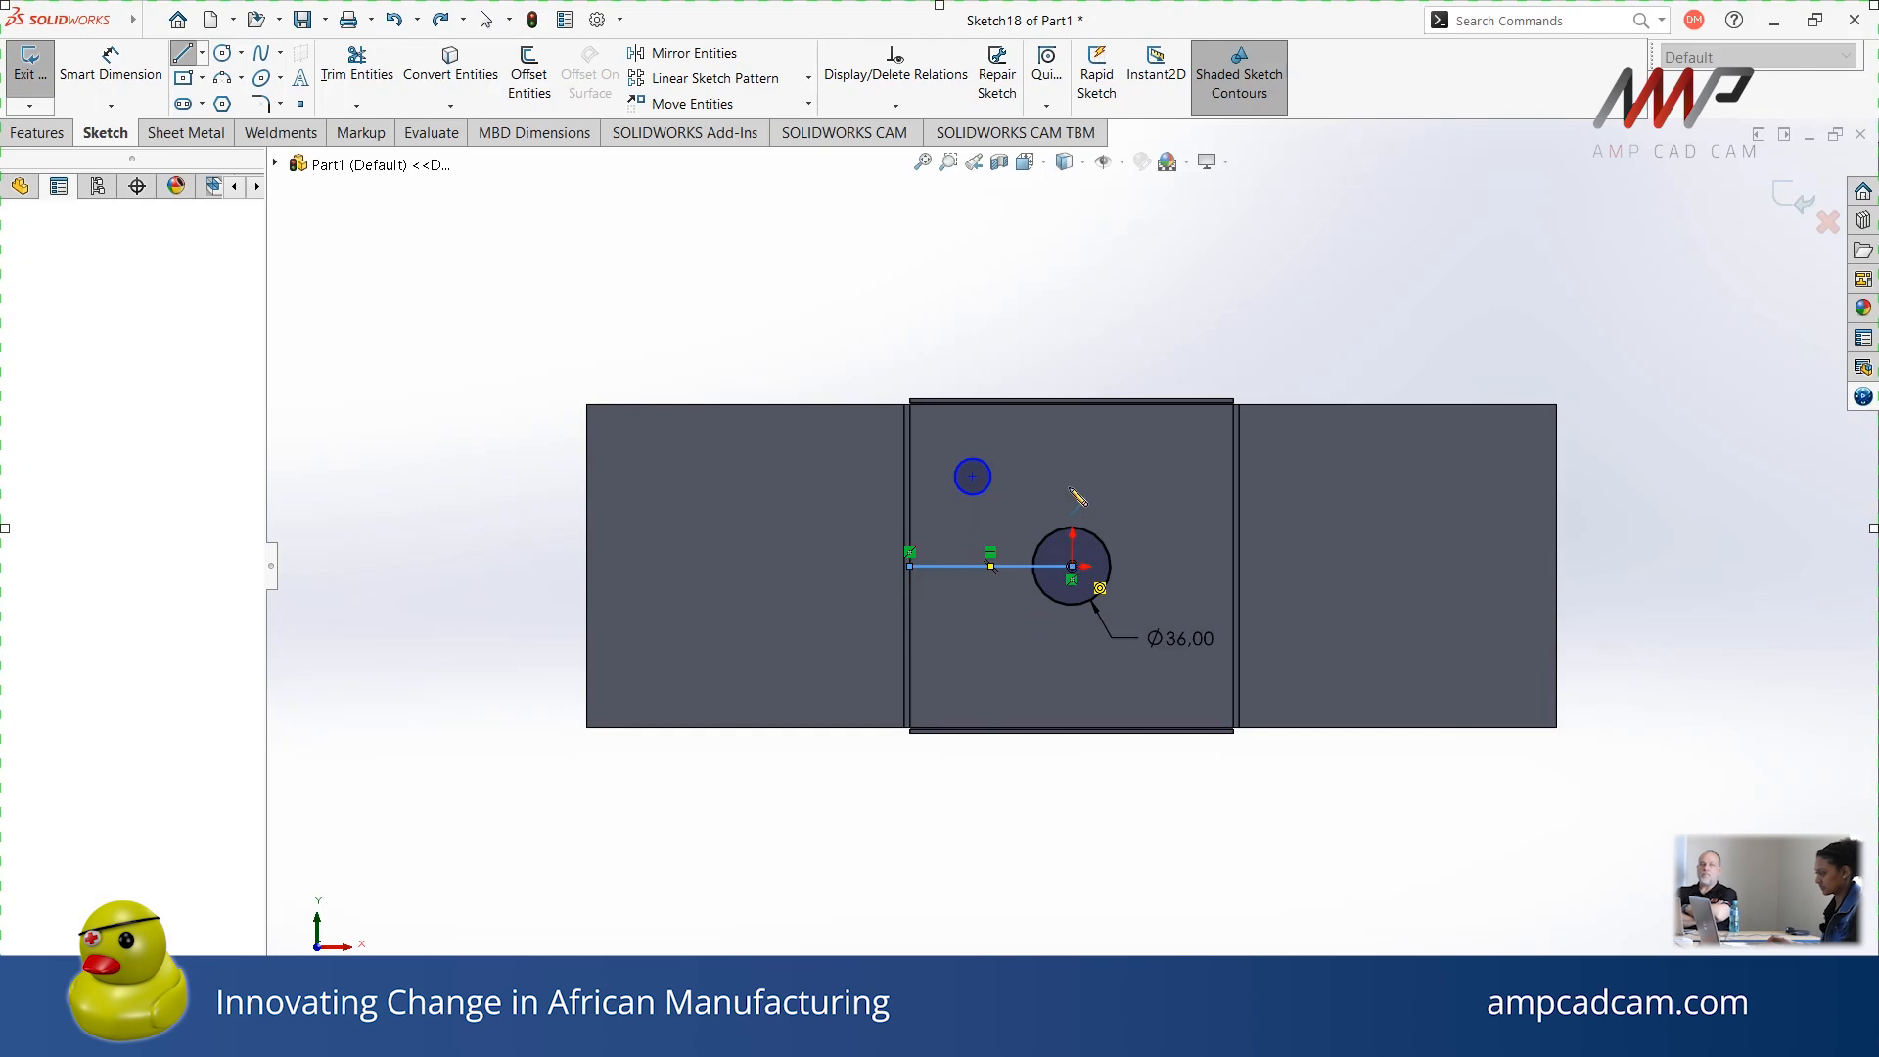
left_click(1074, 403)
key("Escape")
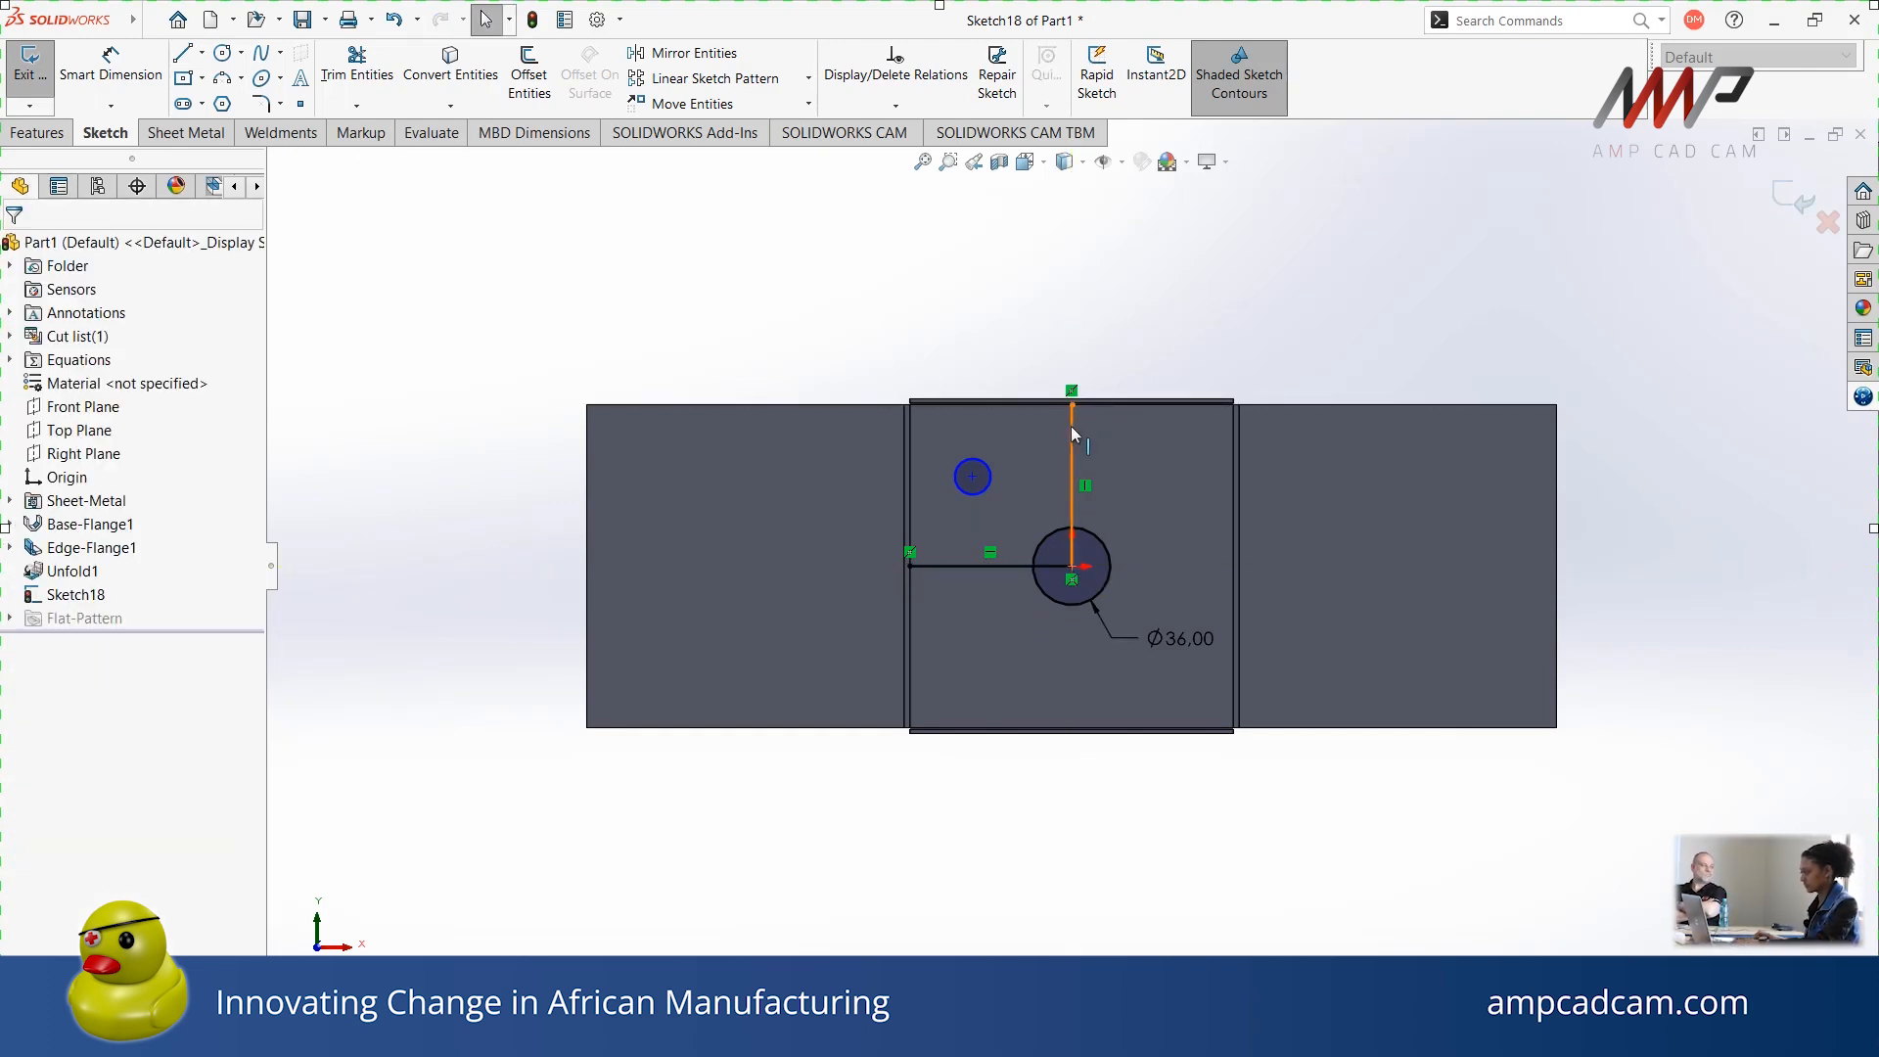
Convert the horizontal and vertical lines from the origin into construction lines
left_click(1070, 425)
left_click(1017, 563, "ctrl")
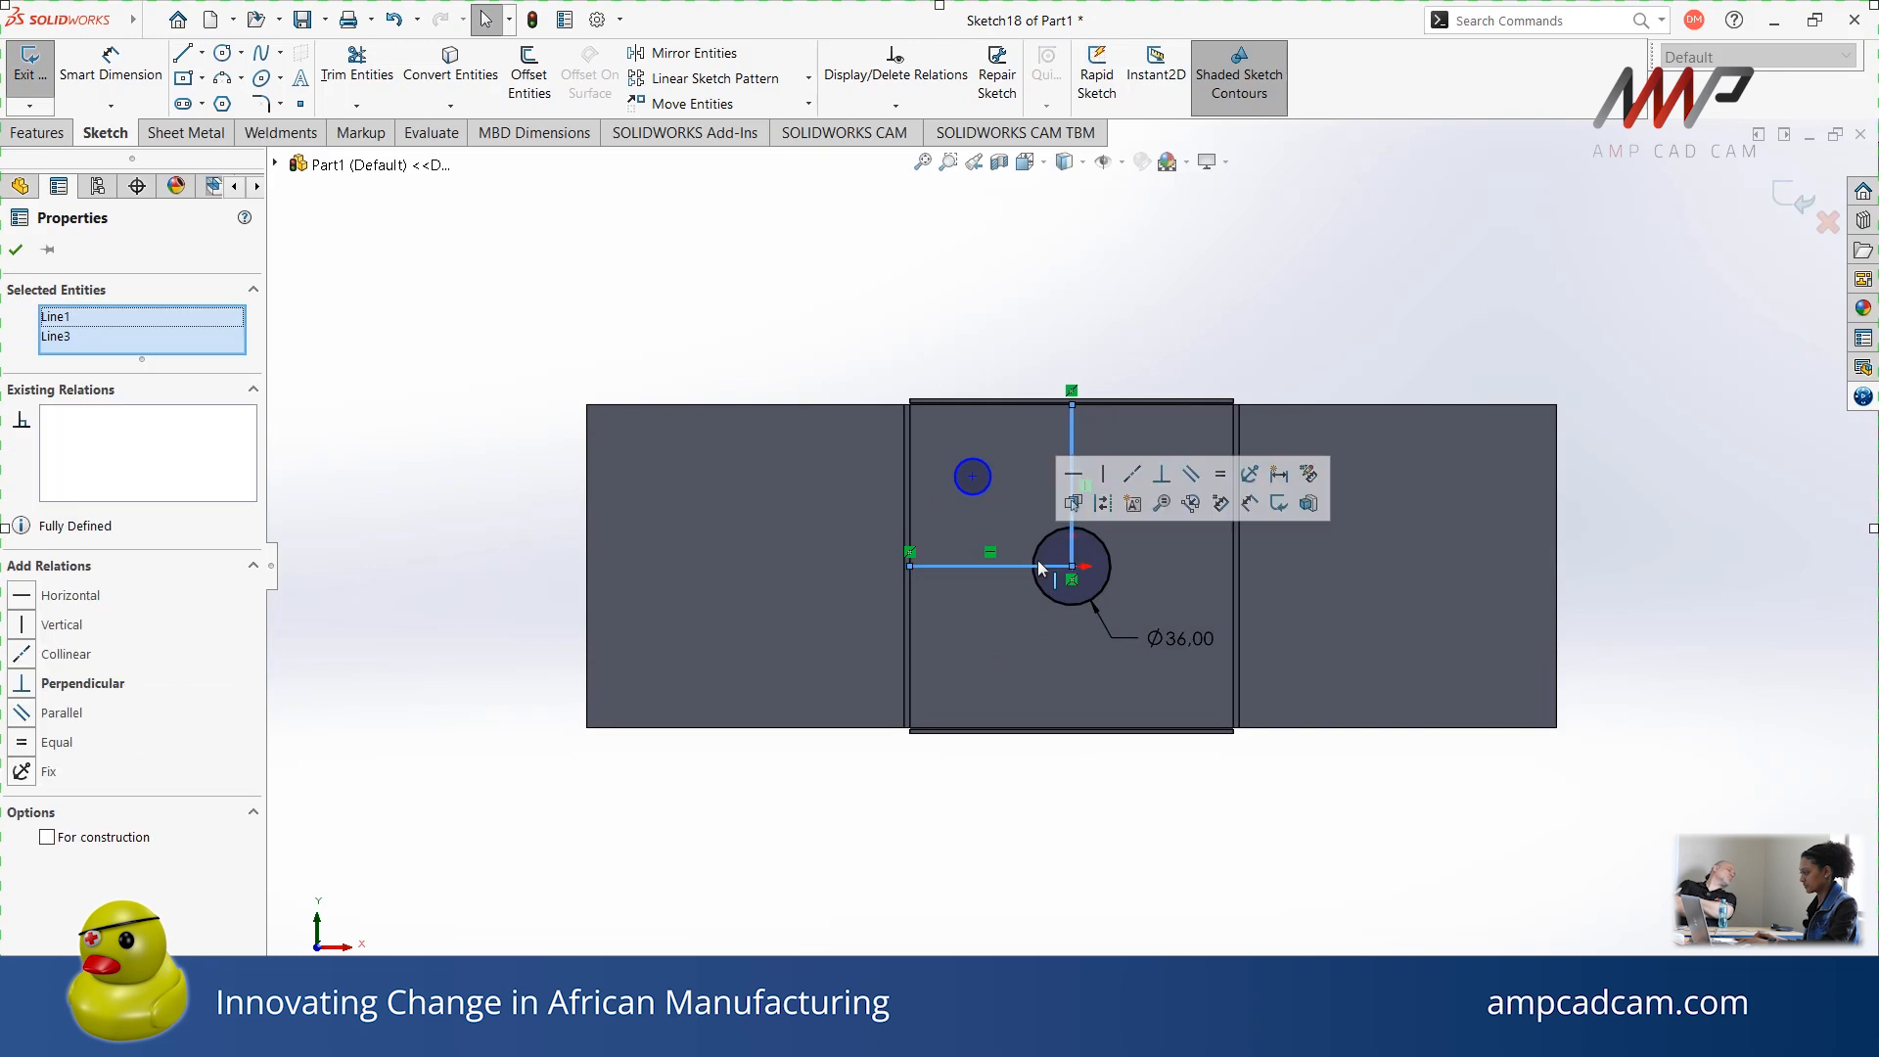
key("Escape")
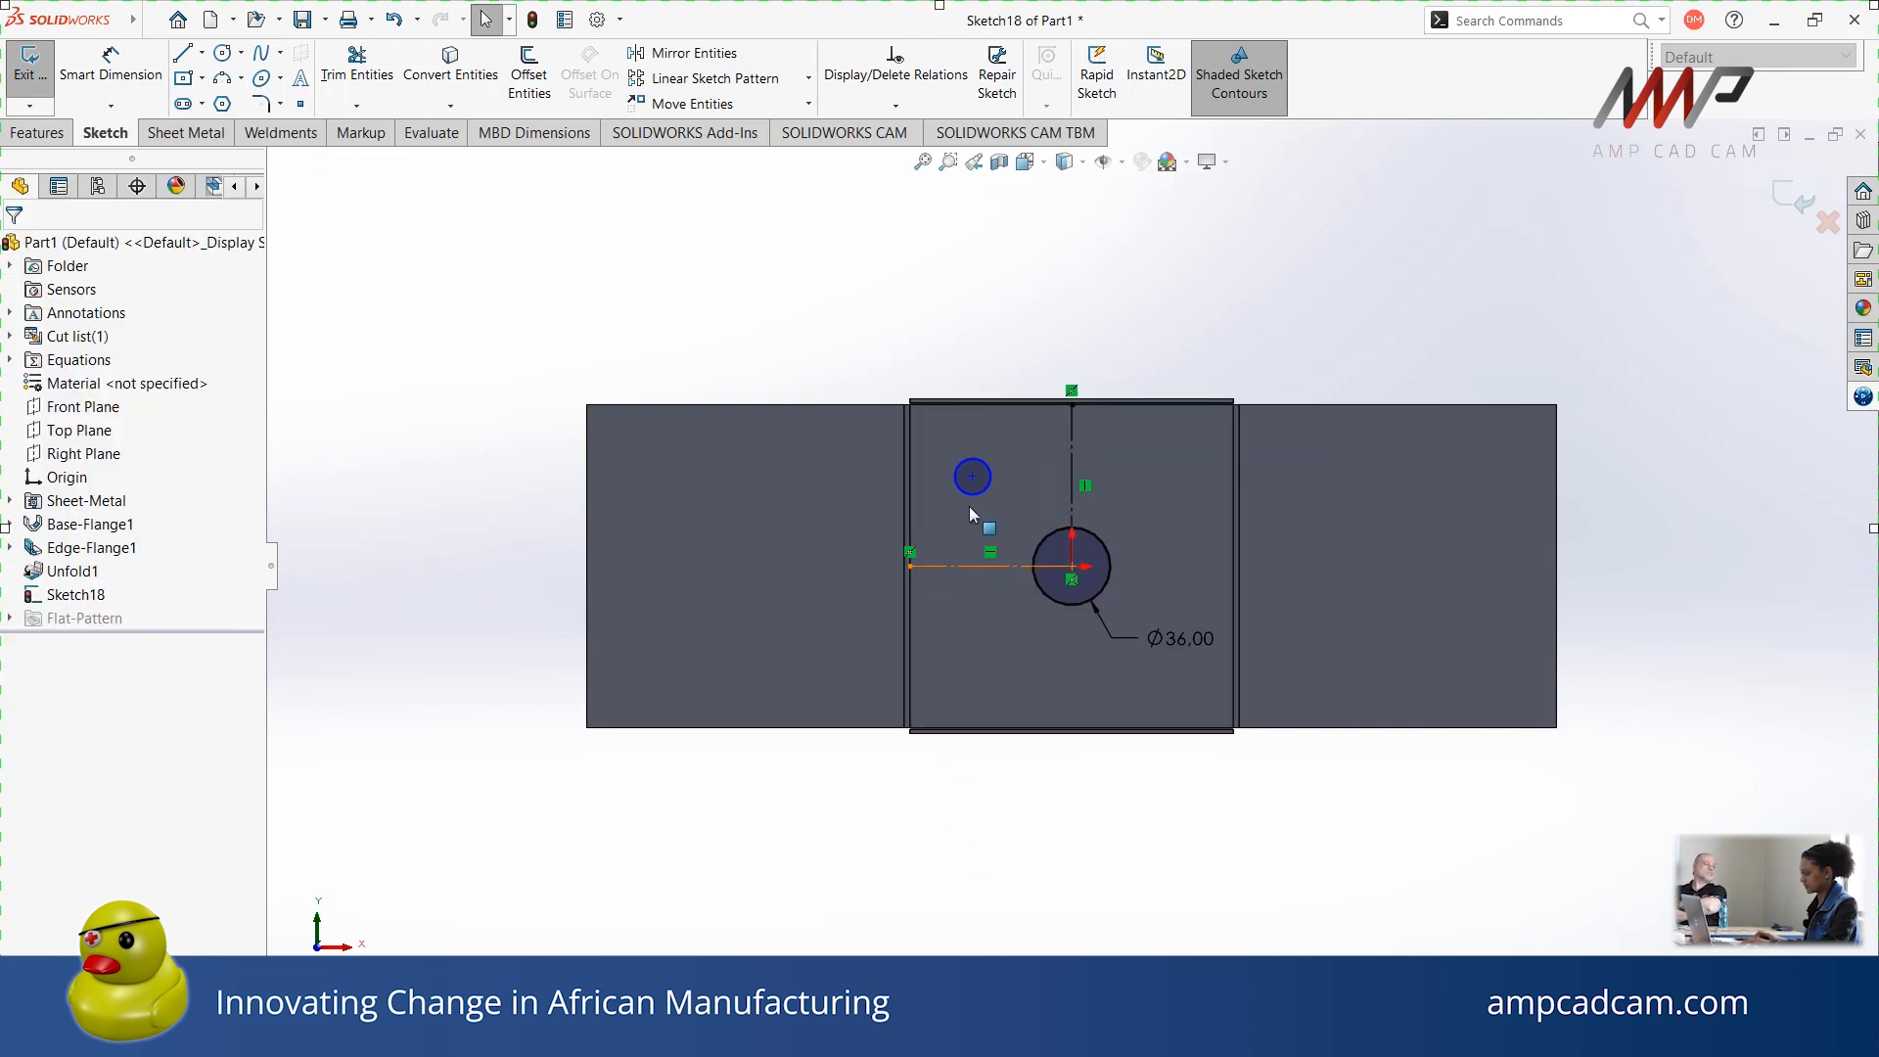
Dimension the small circle's diameter to 9 mm
left_click(981, 492)
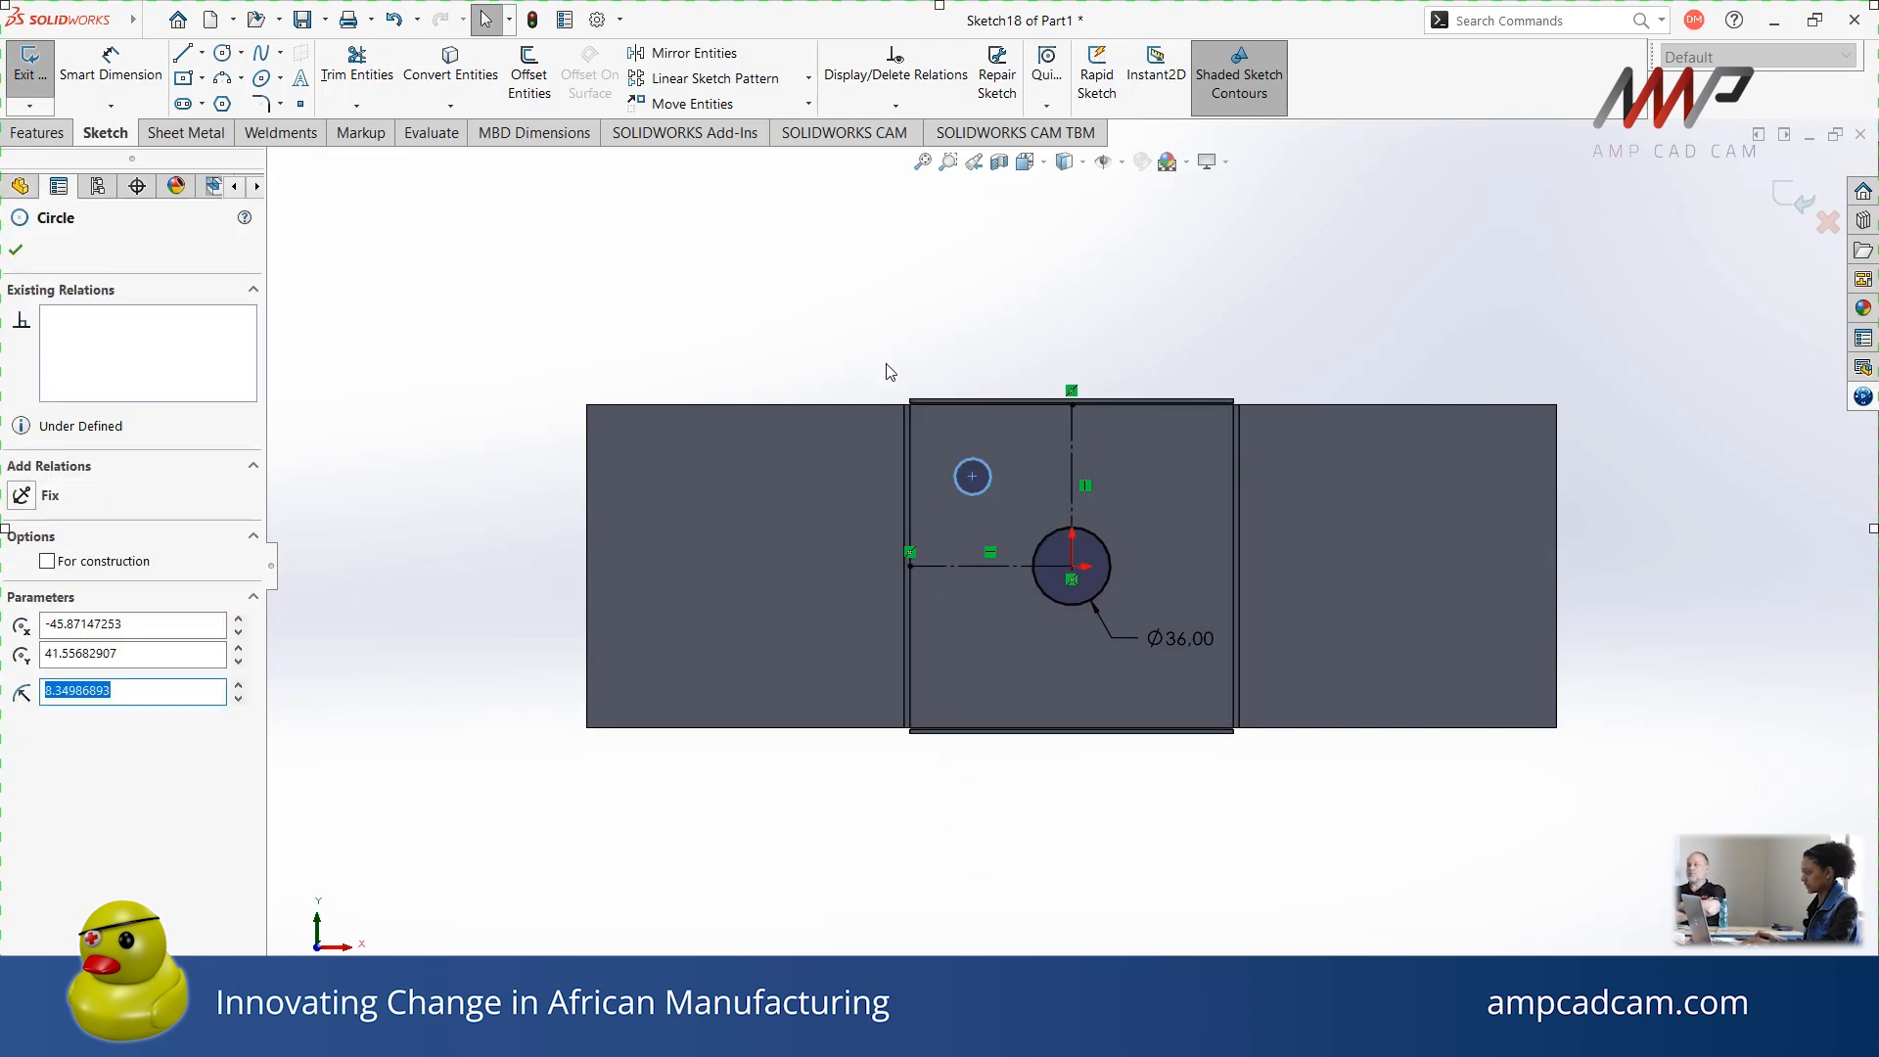
key("d")
left_click(971, 497)
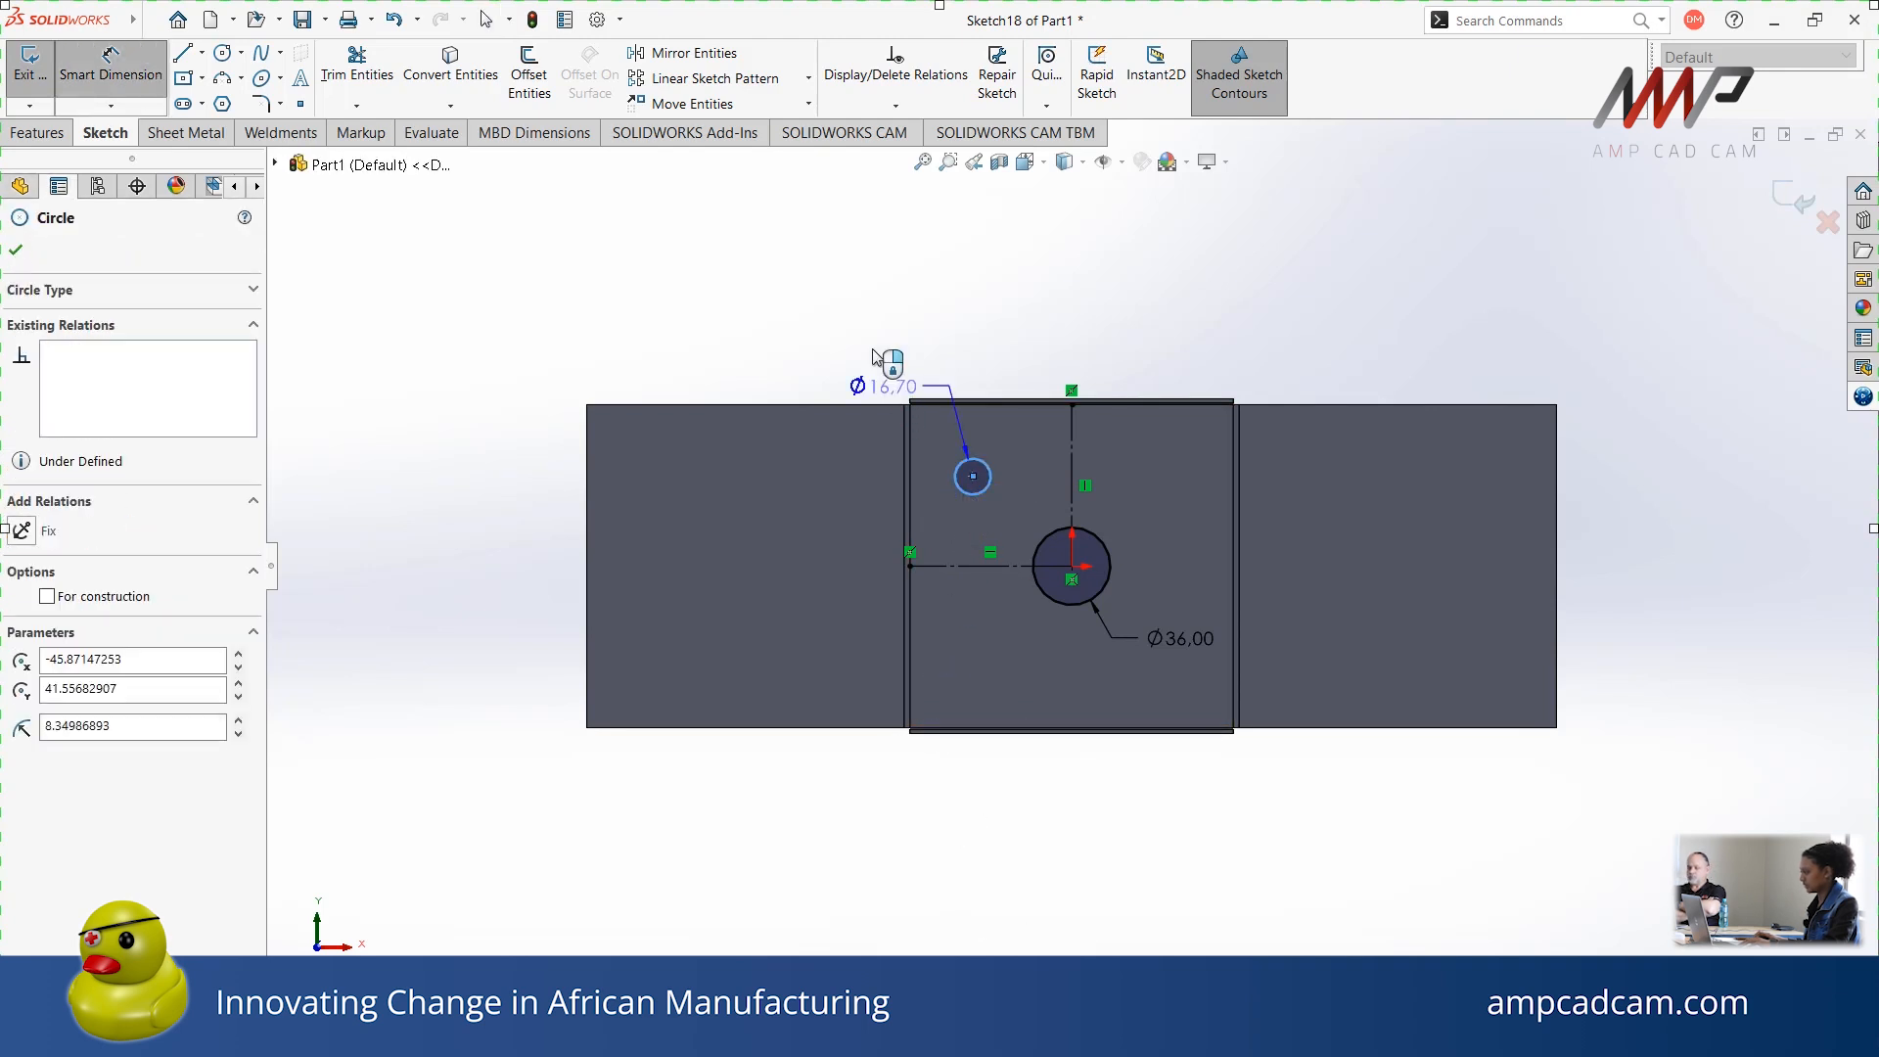
left_click(865, 343)
type("8")
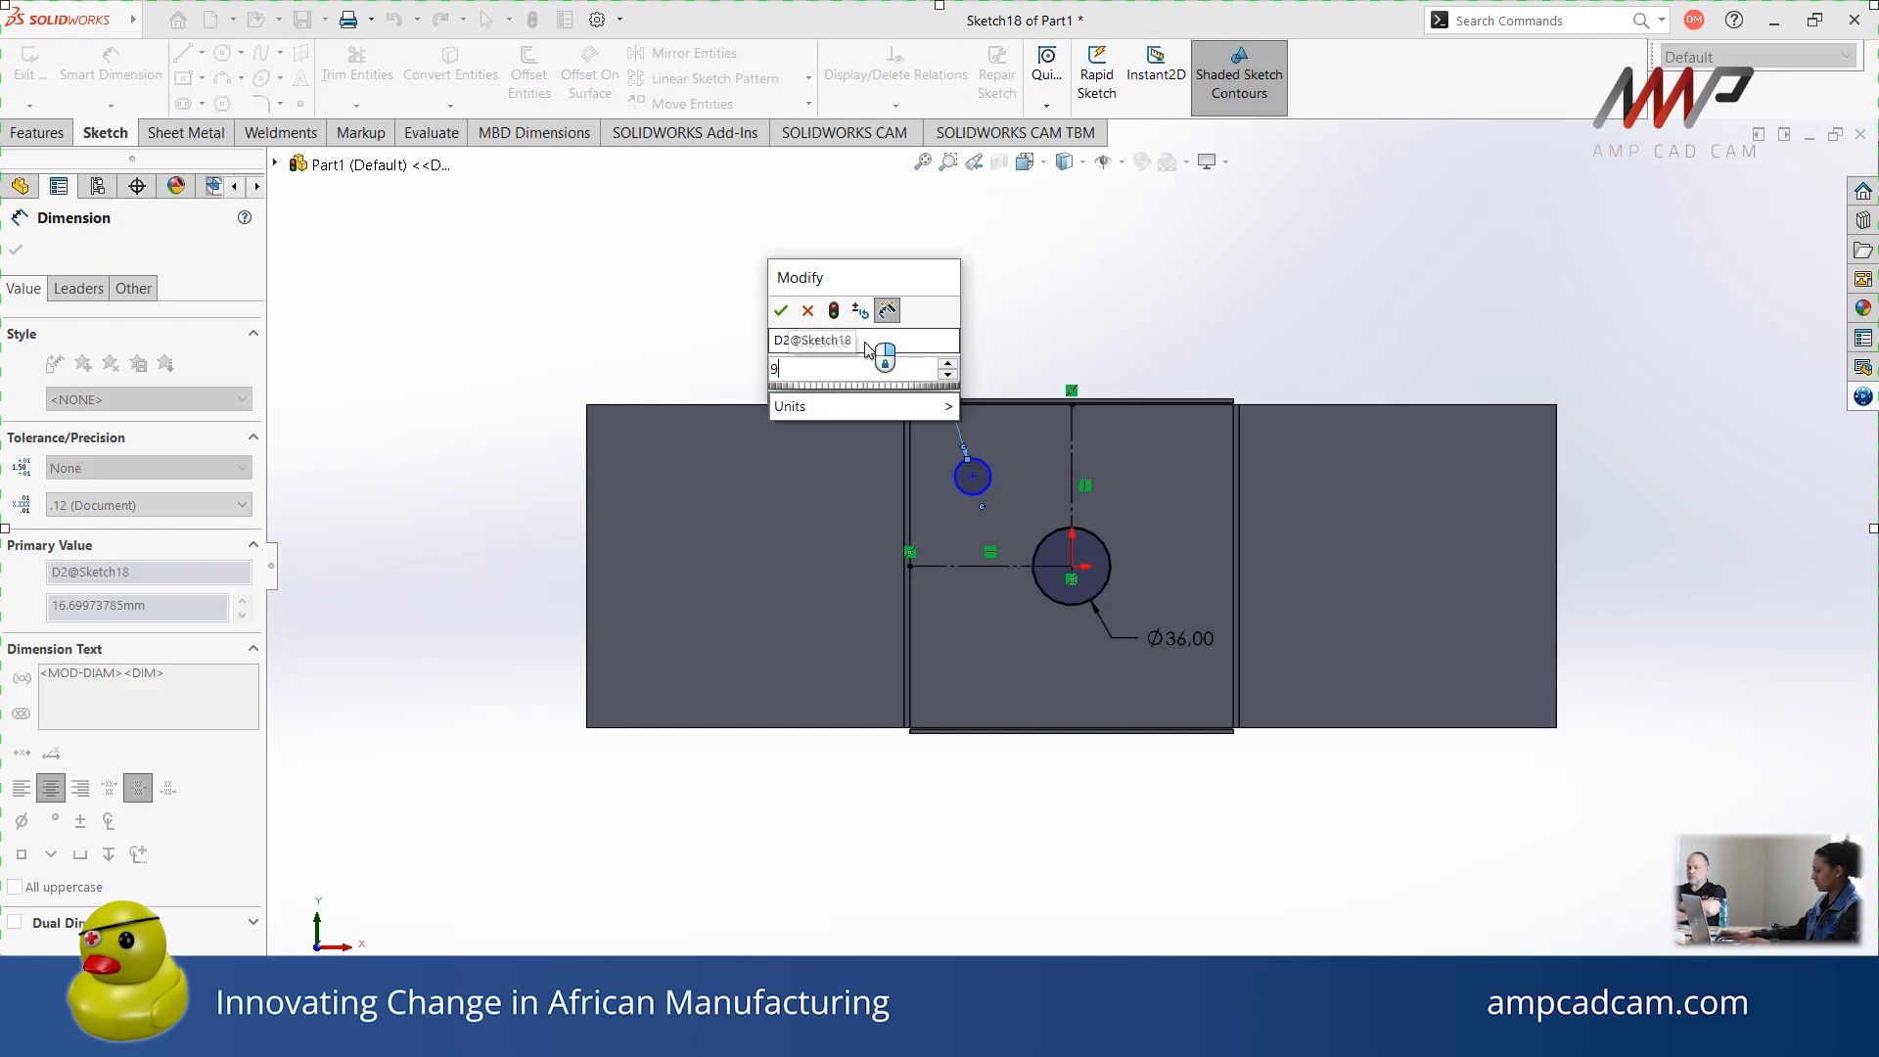
key("Return")
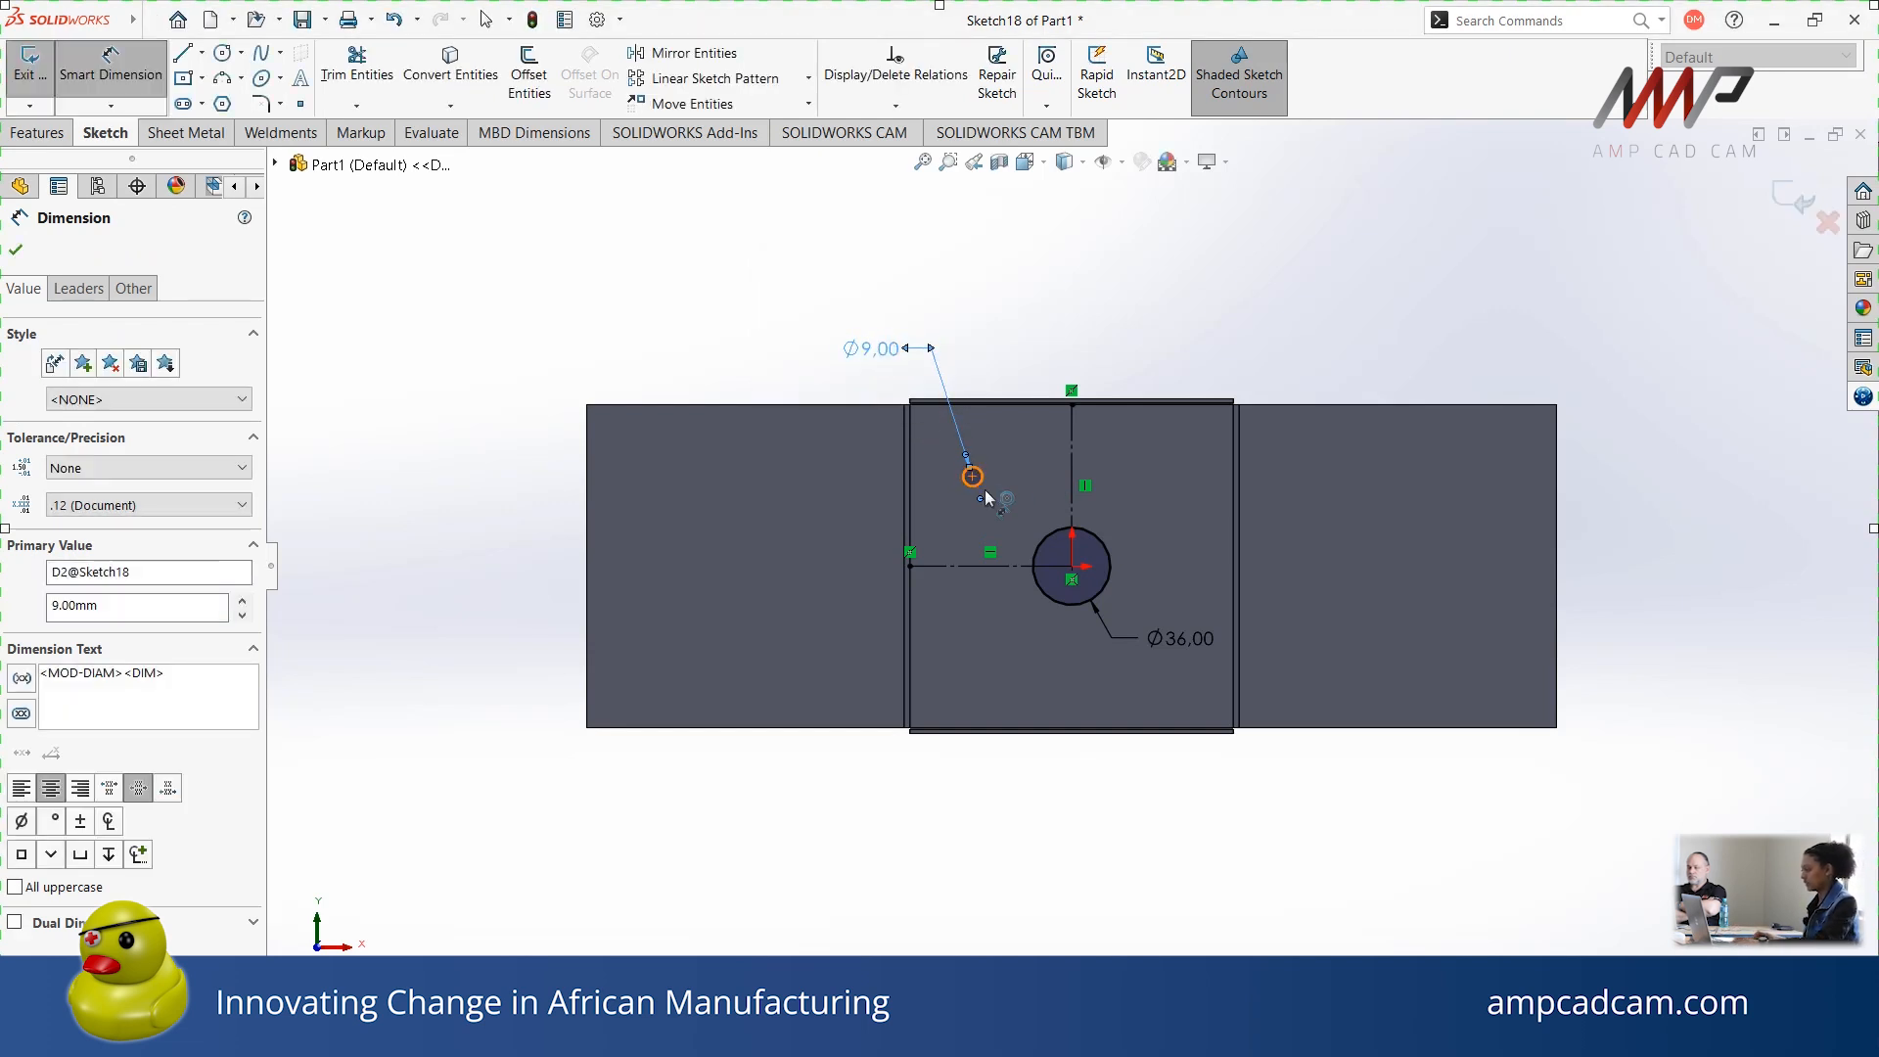
Dimension the small circle's centre 33 mm above the horizontal construction line
left_click(968, 559)
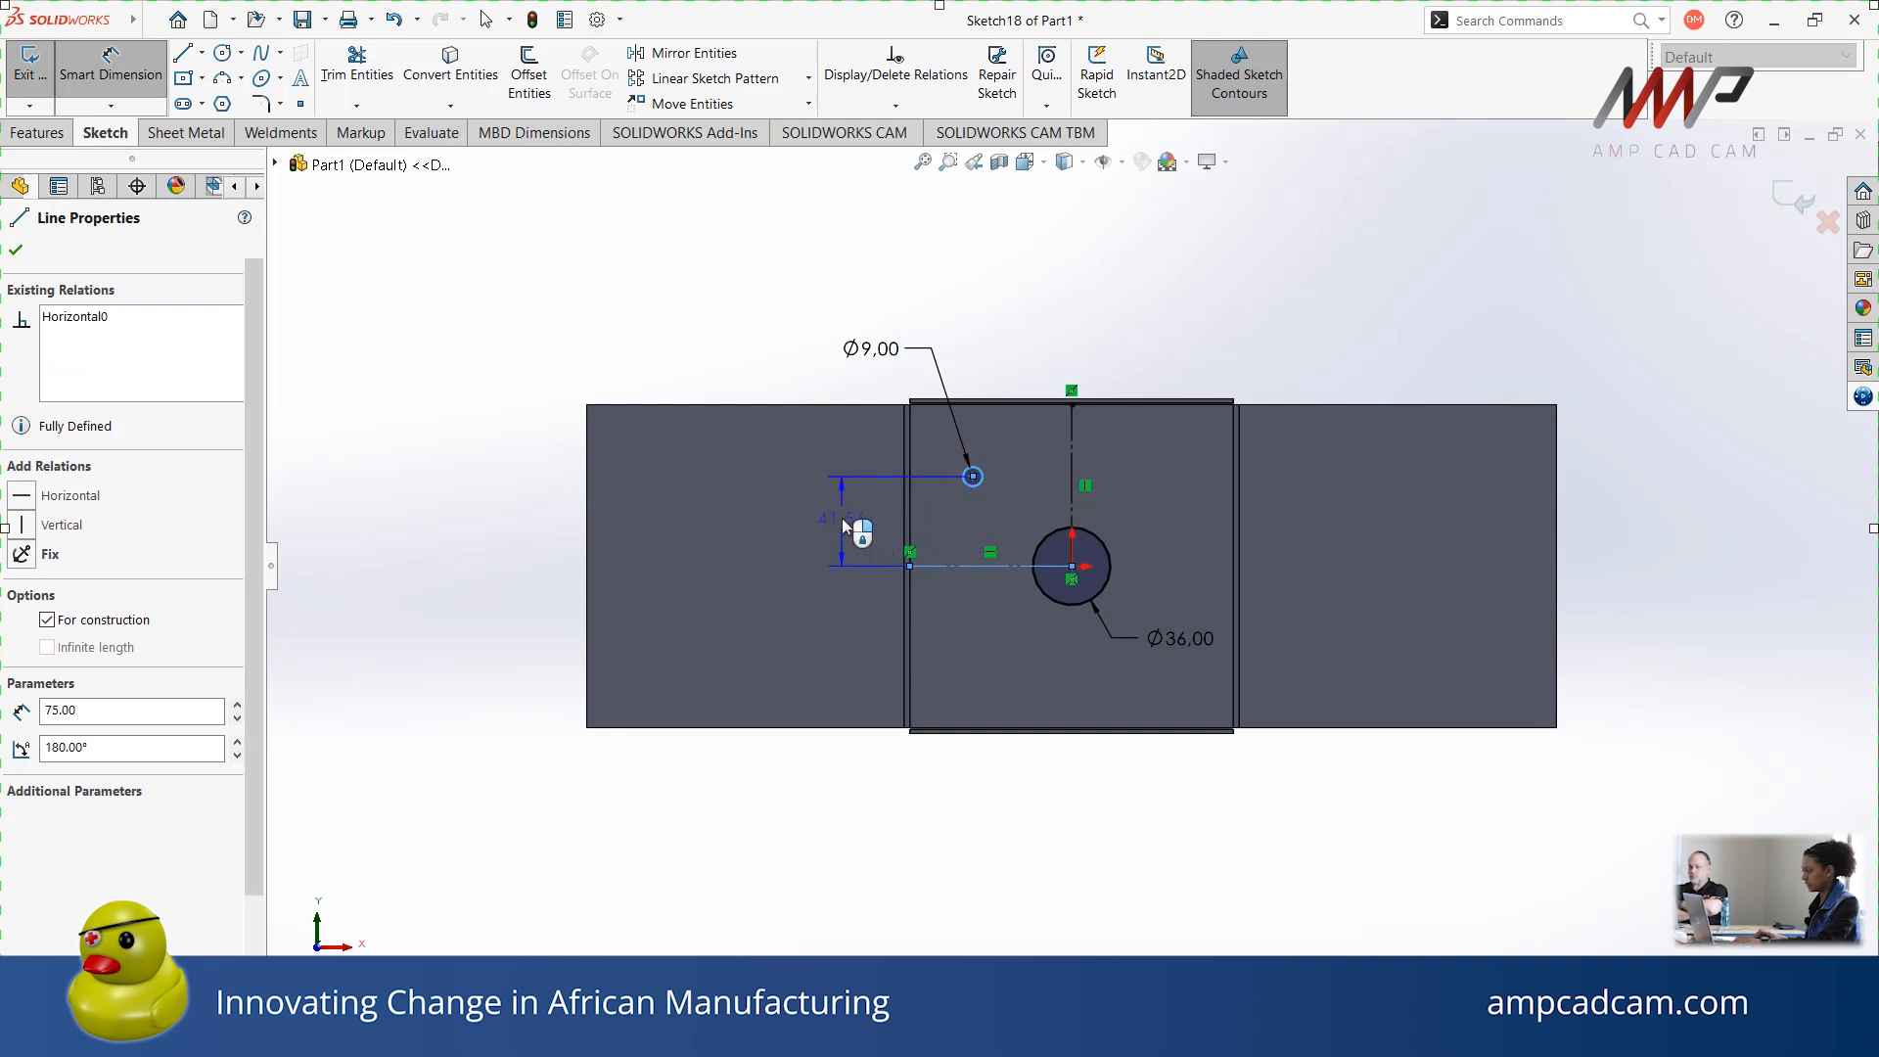
left_click(842, 519)
type("33")
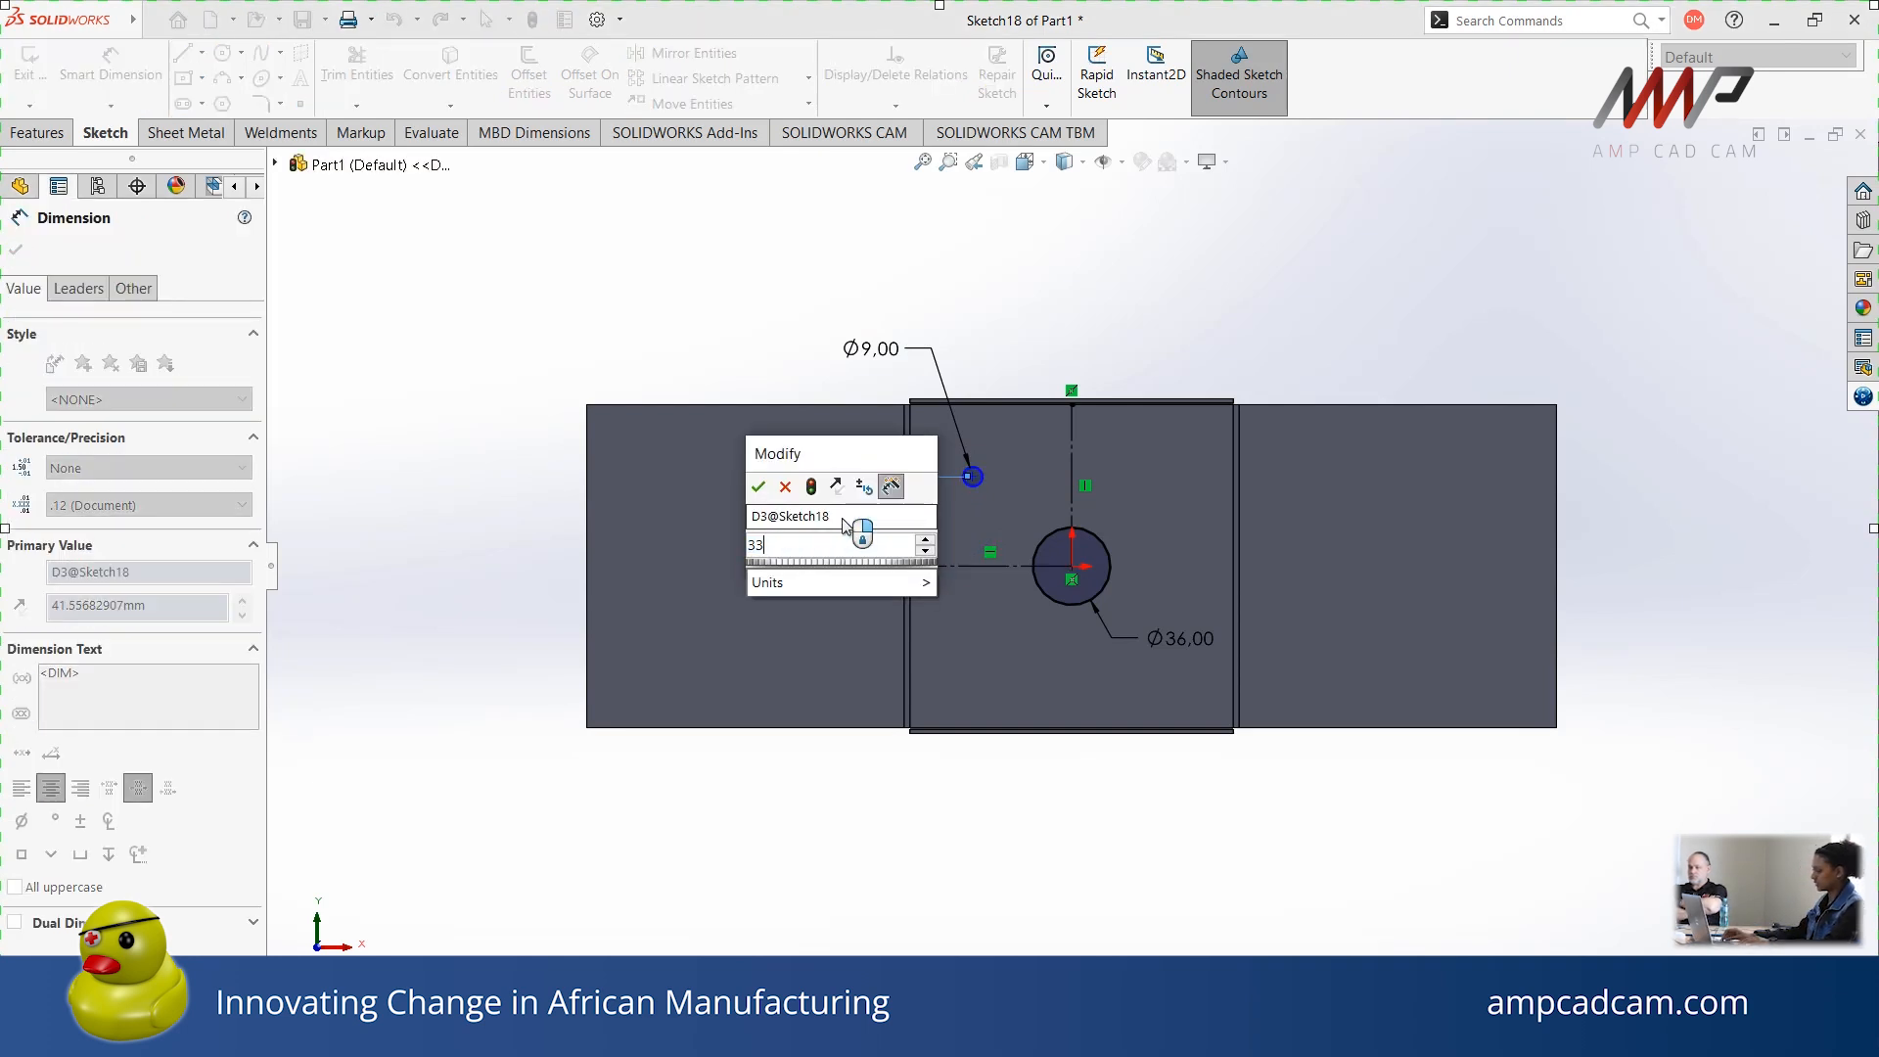
key("Return")
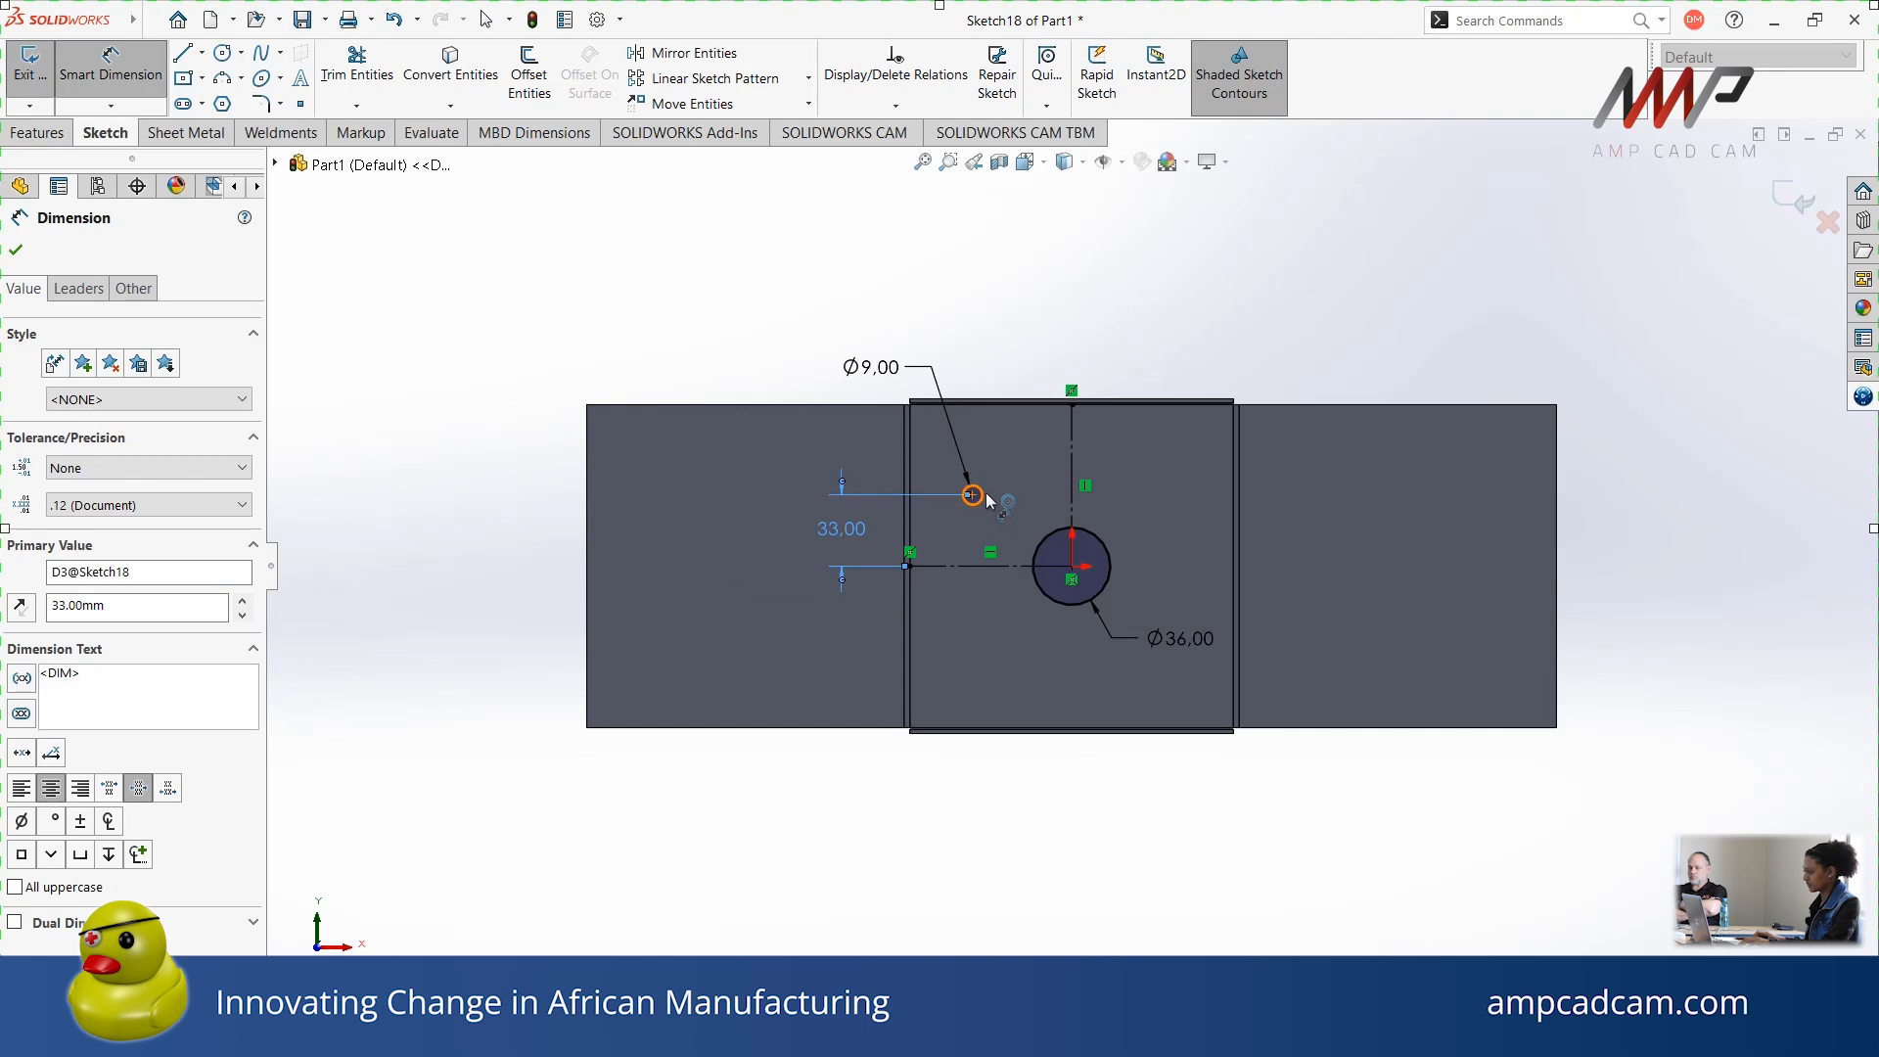
Dimension the small circle's centre 33 mm from the vertical construction line
left_click(972, 494)
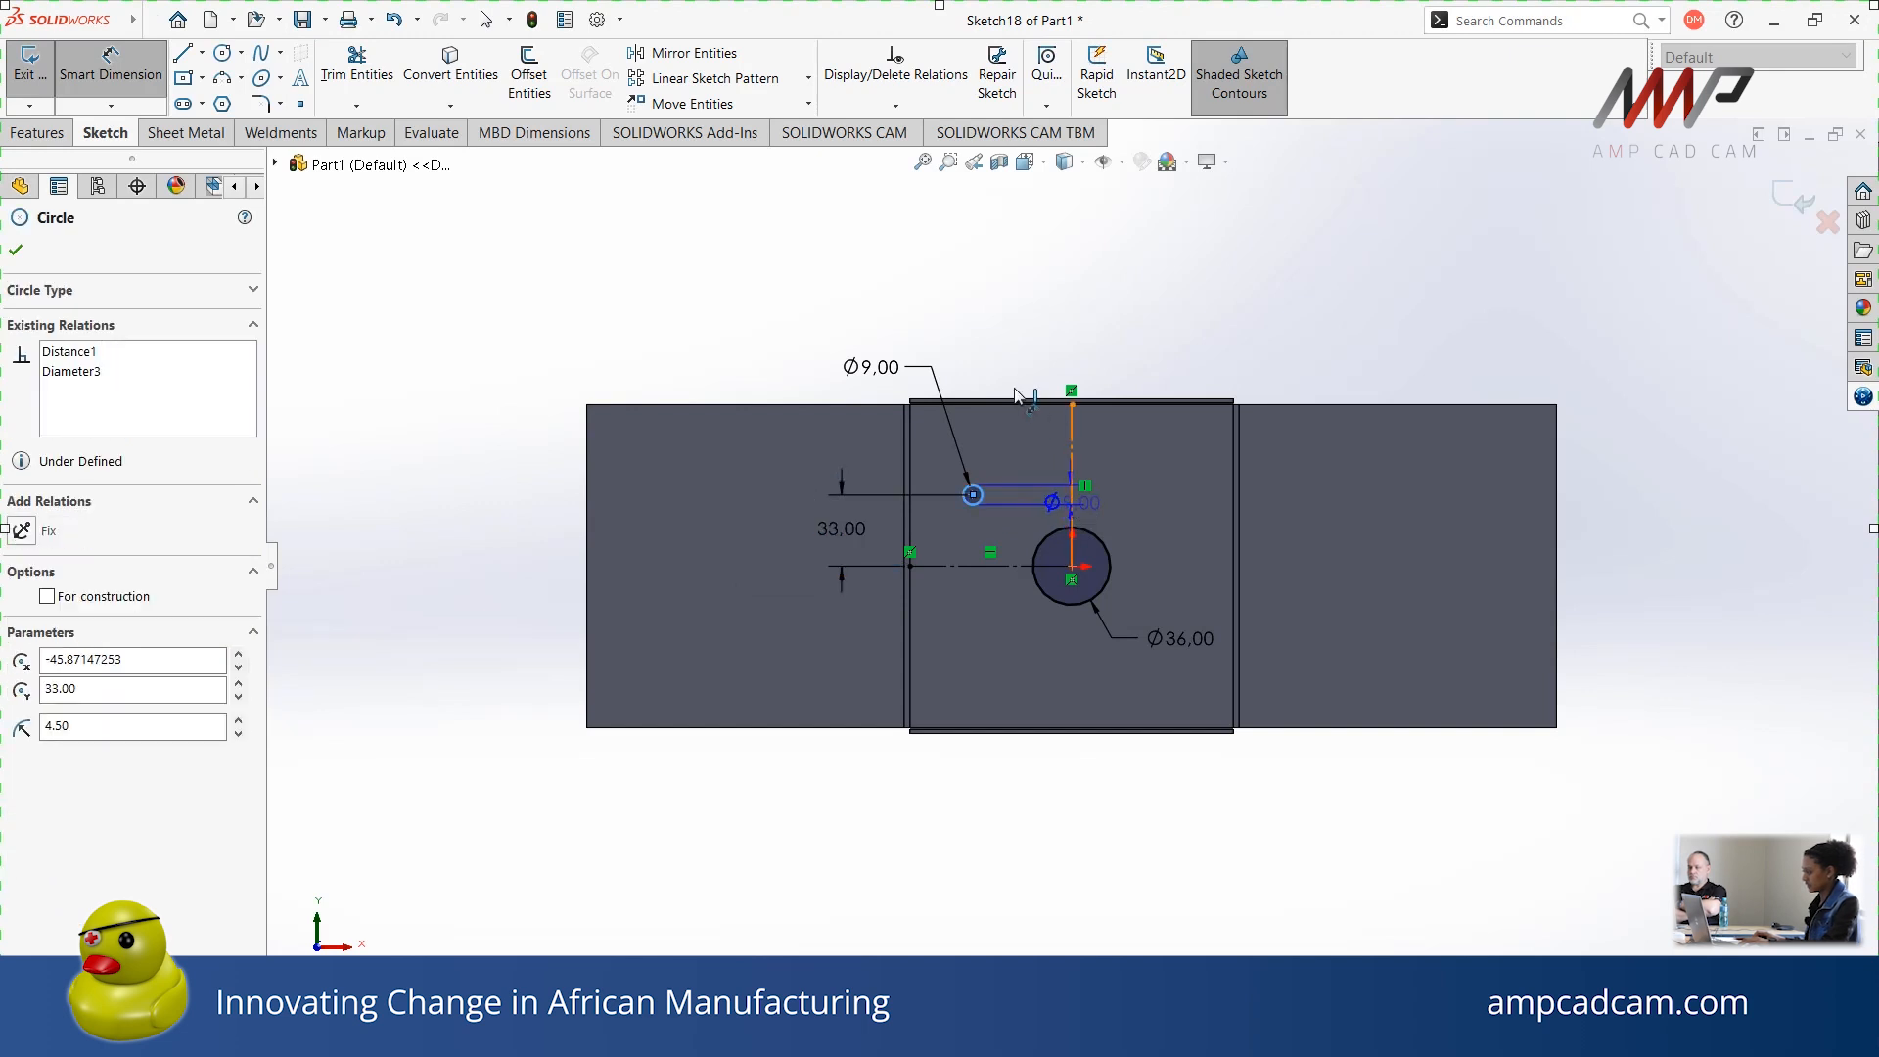
left_click(1072, 431)
left_click(1030, 364)
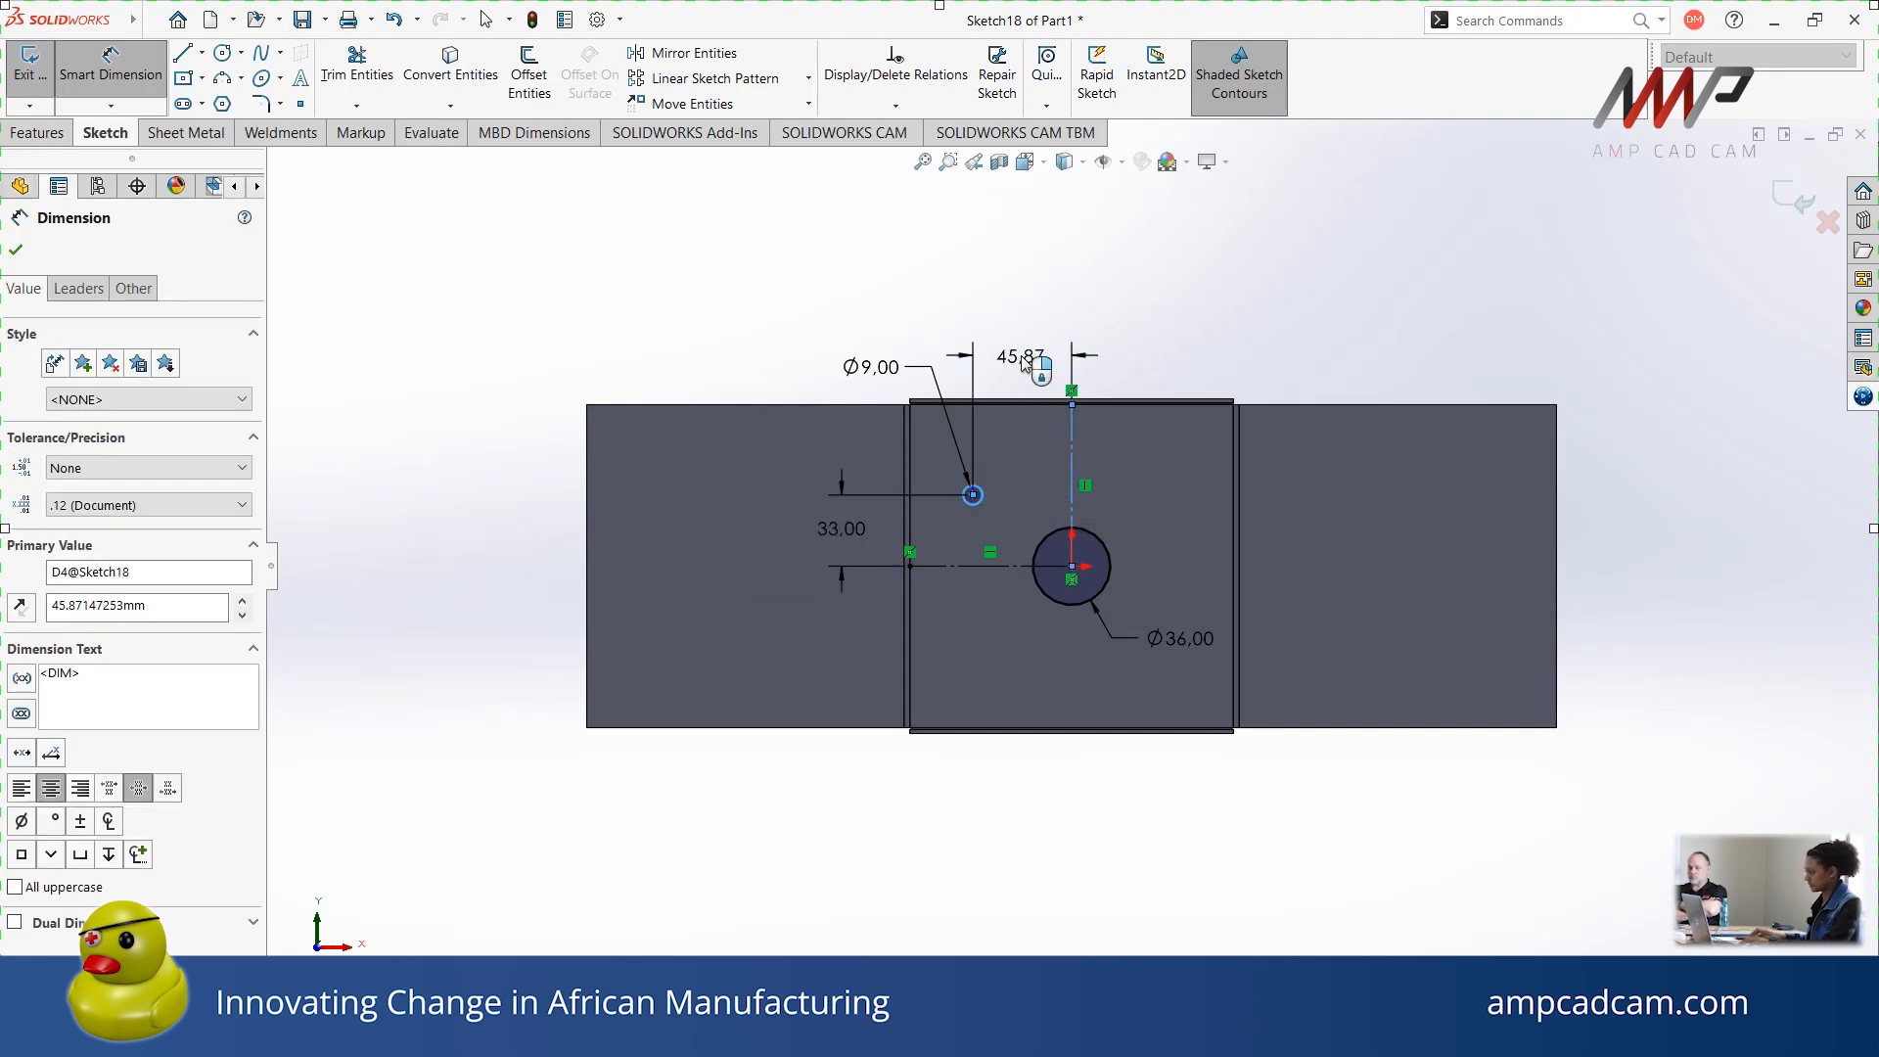
type("33")
key("Return")
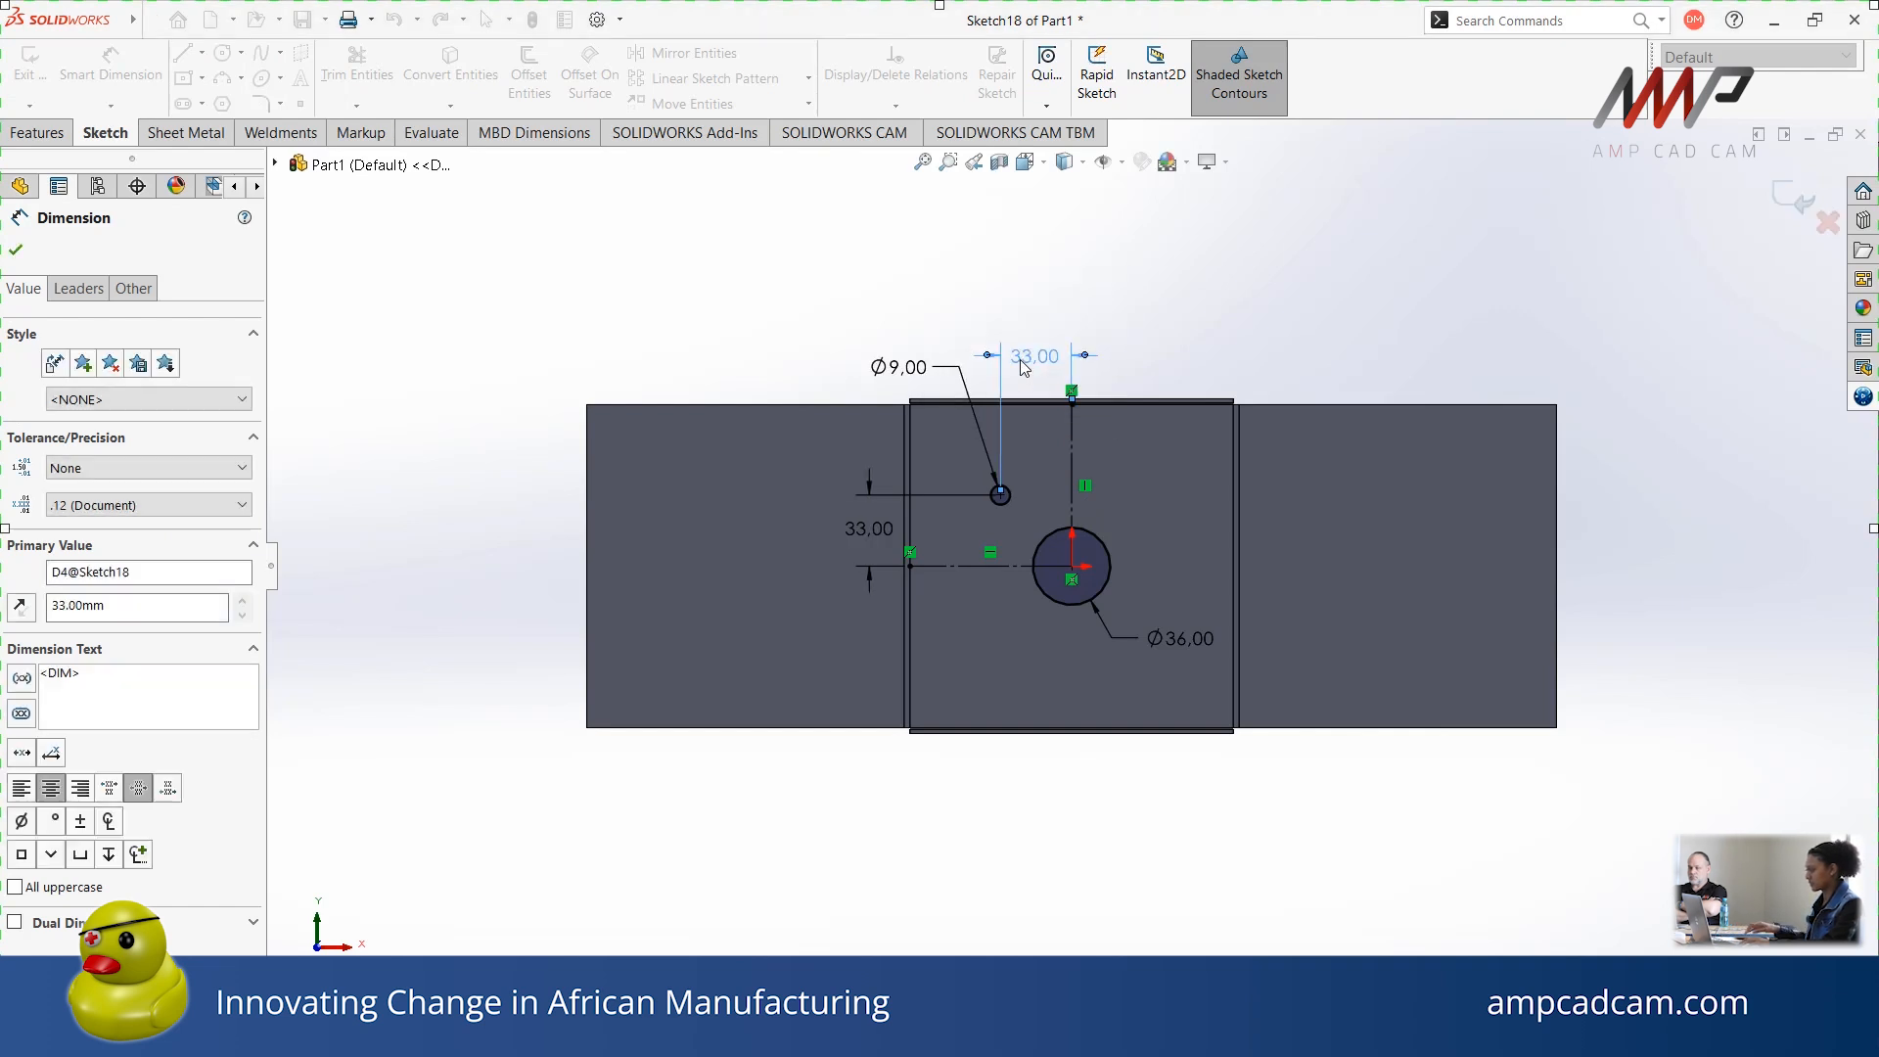
key("Escape")
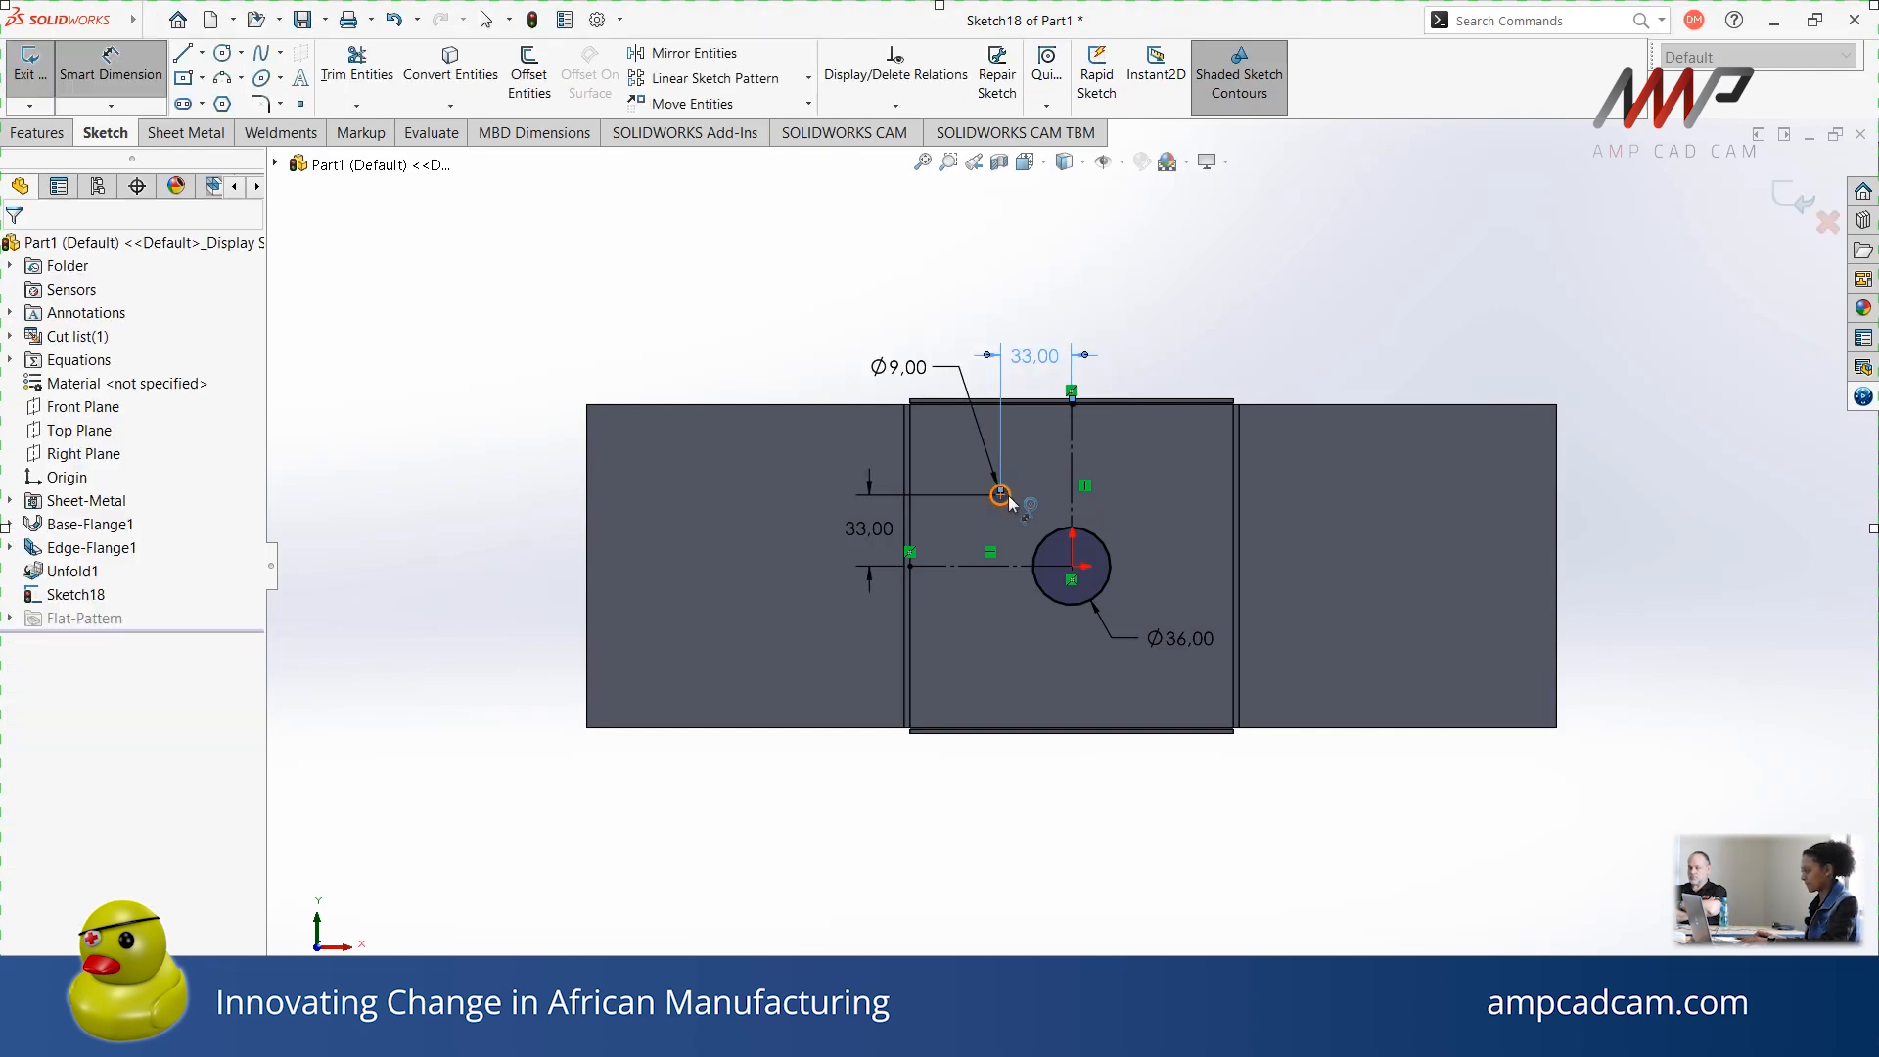
Mirror the 9 mm circle about the horizontal construction line
left_click(1007, 505)
left_click(1008, 568, "ctrl")
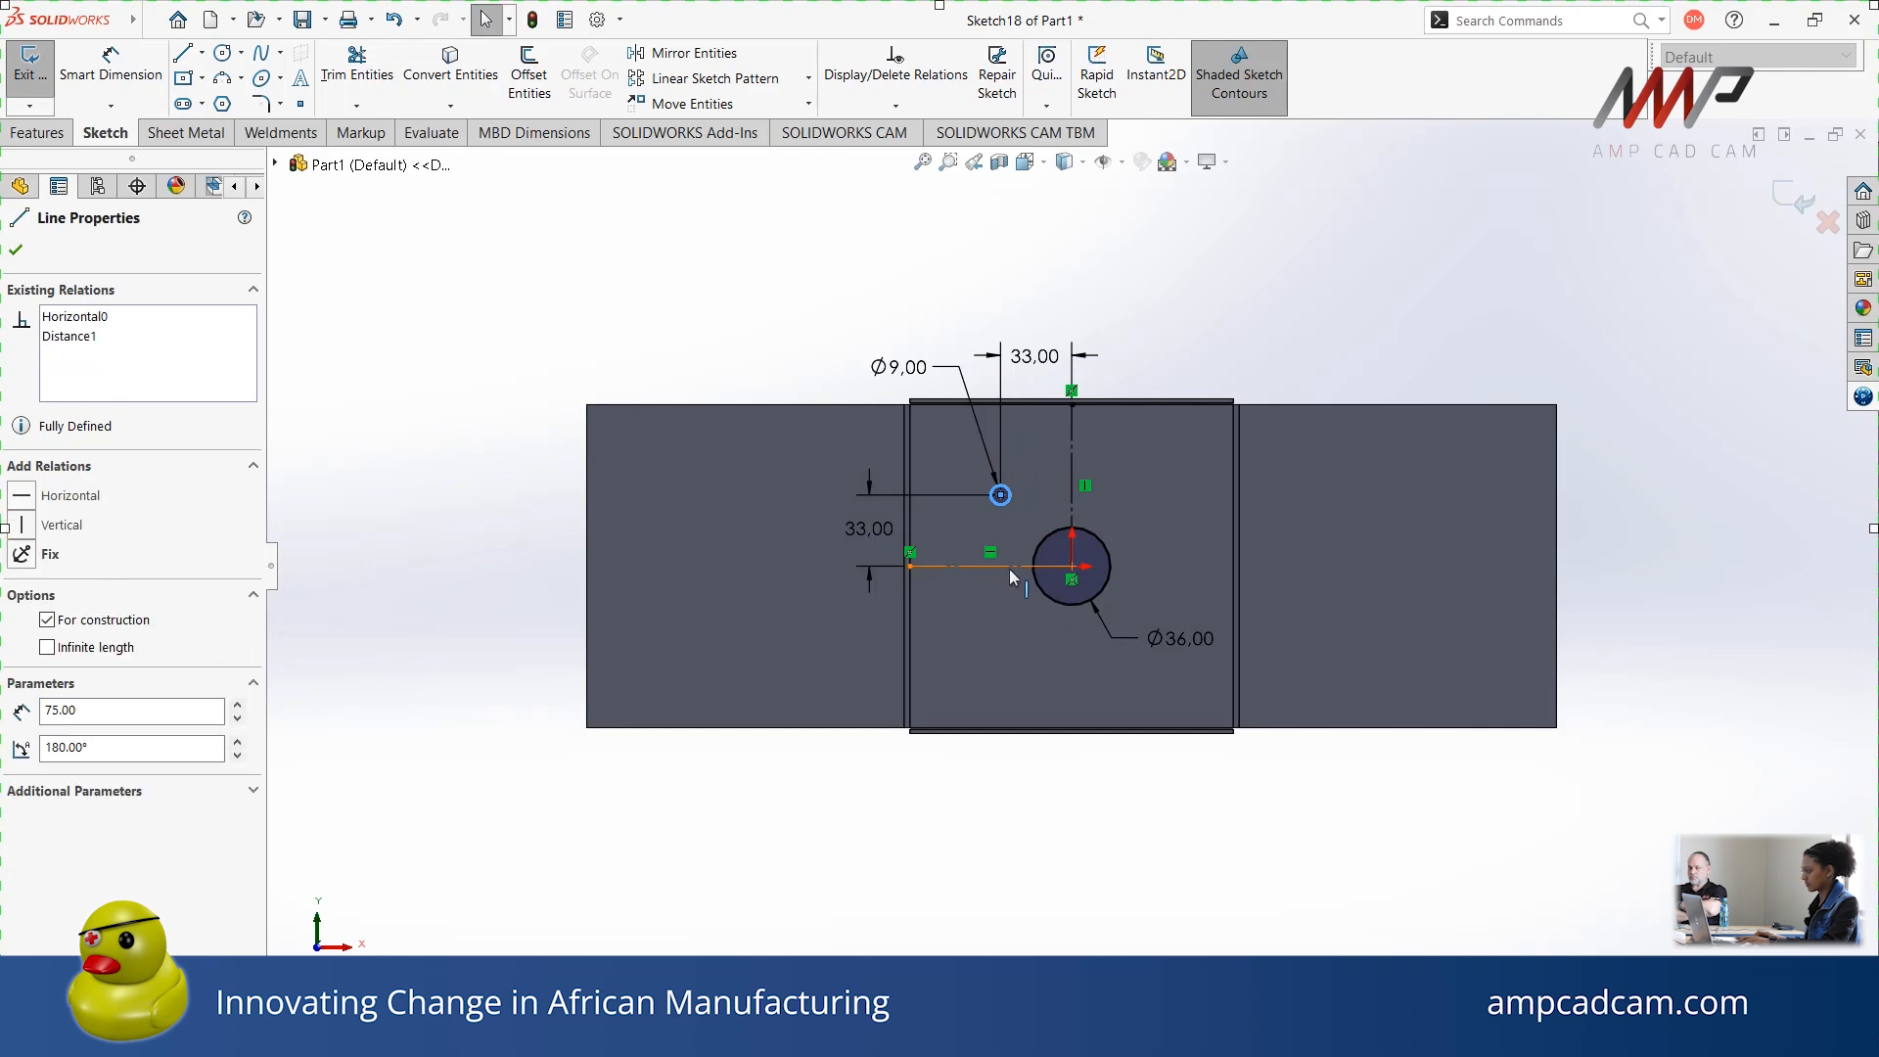
left_click(687, 59)
Mirror both 9 mm circles about the vertical construction line to complete the four-hole pattern
left_click(1007, 505)
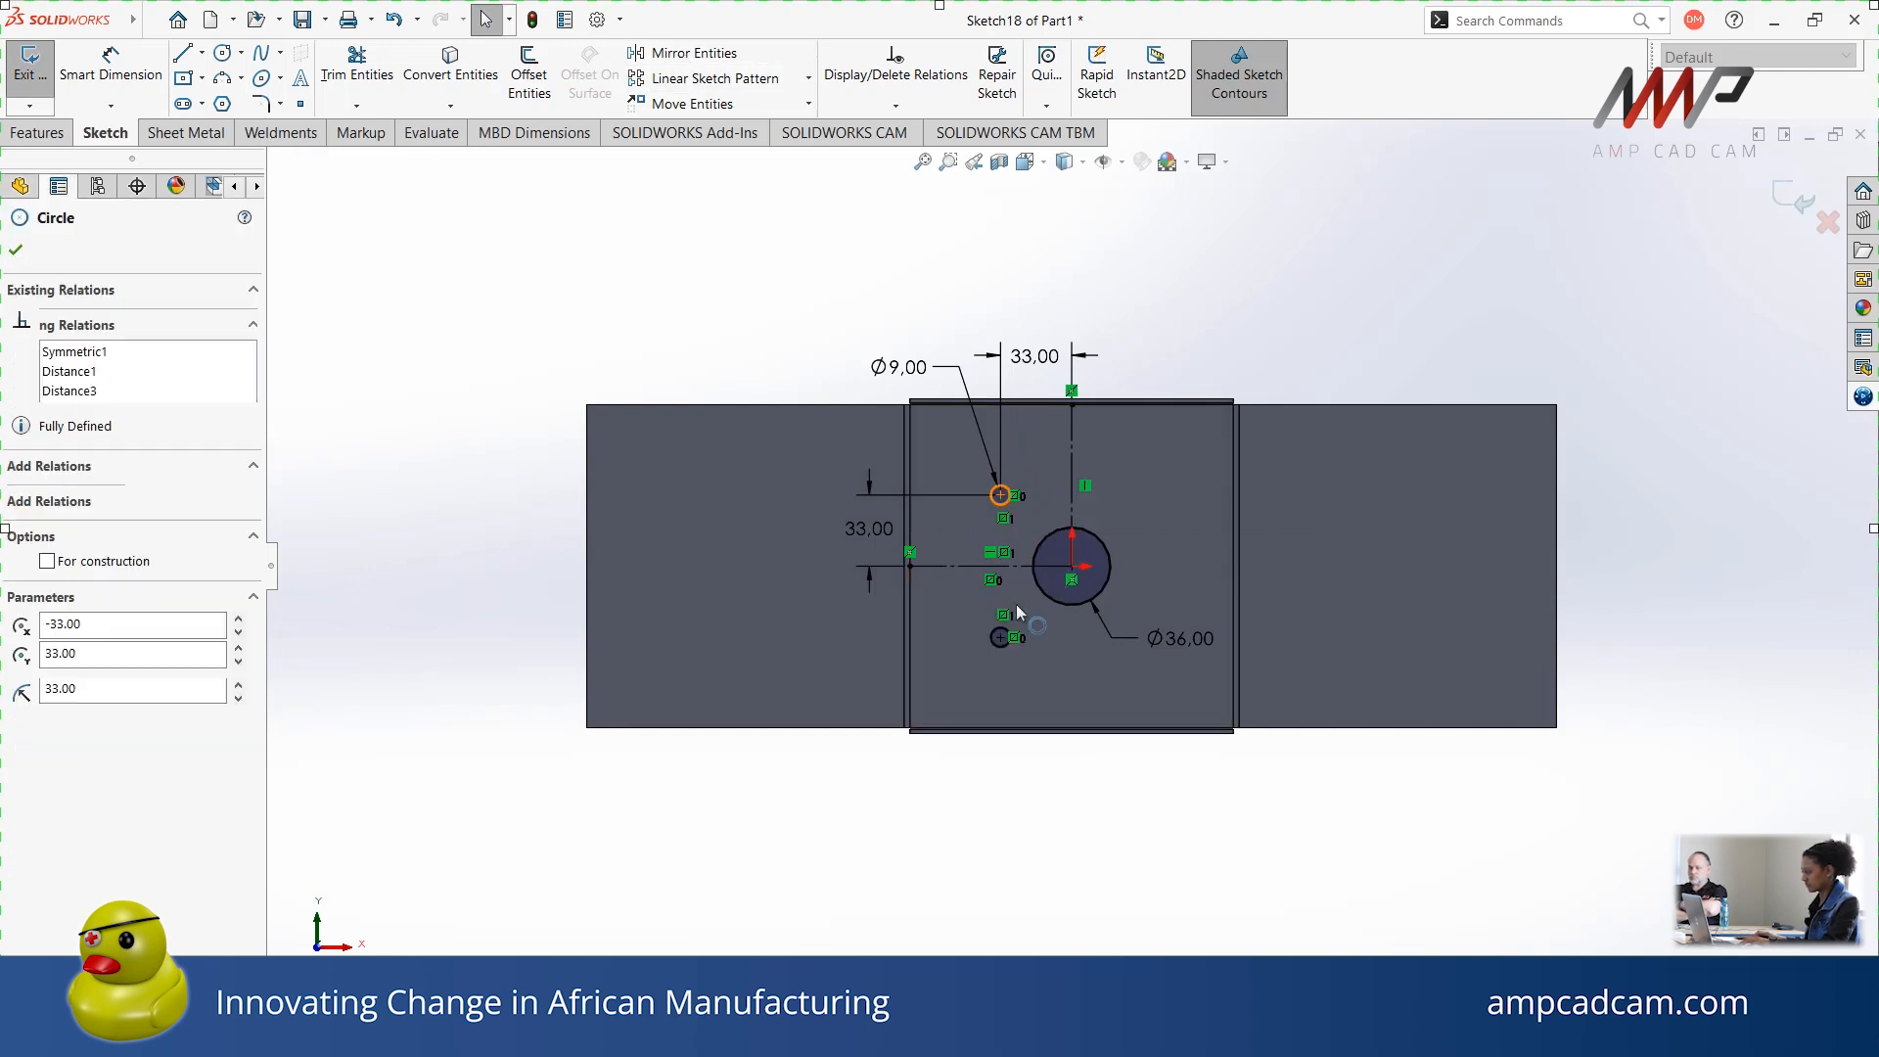
left_click(1000, 637, "ctrl")
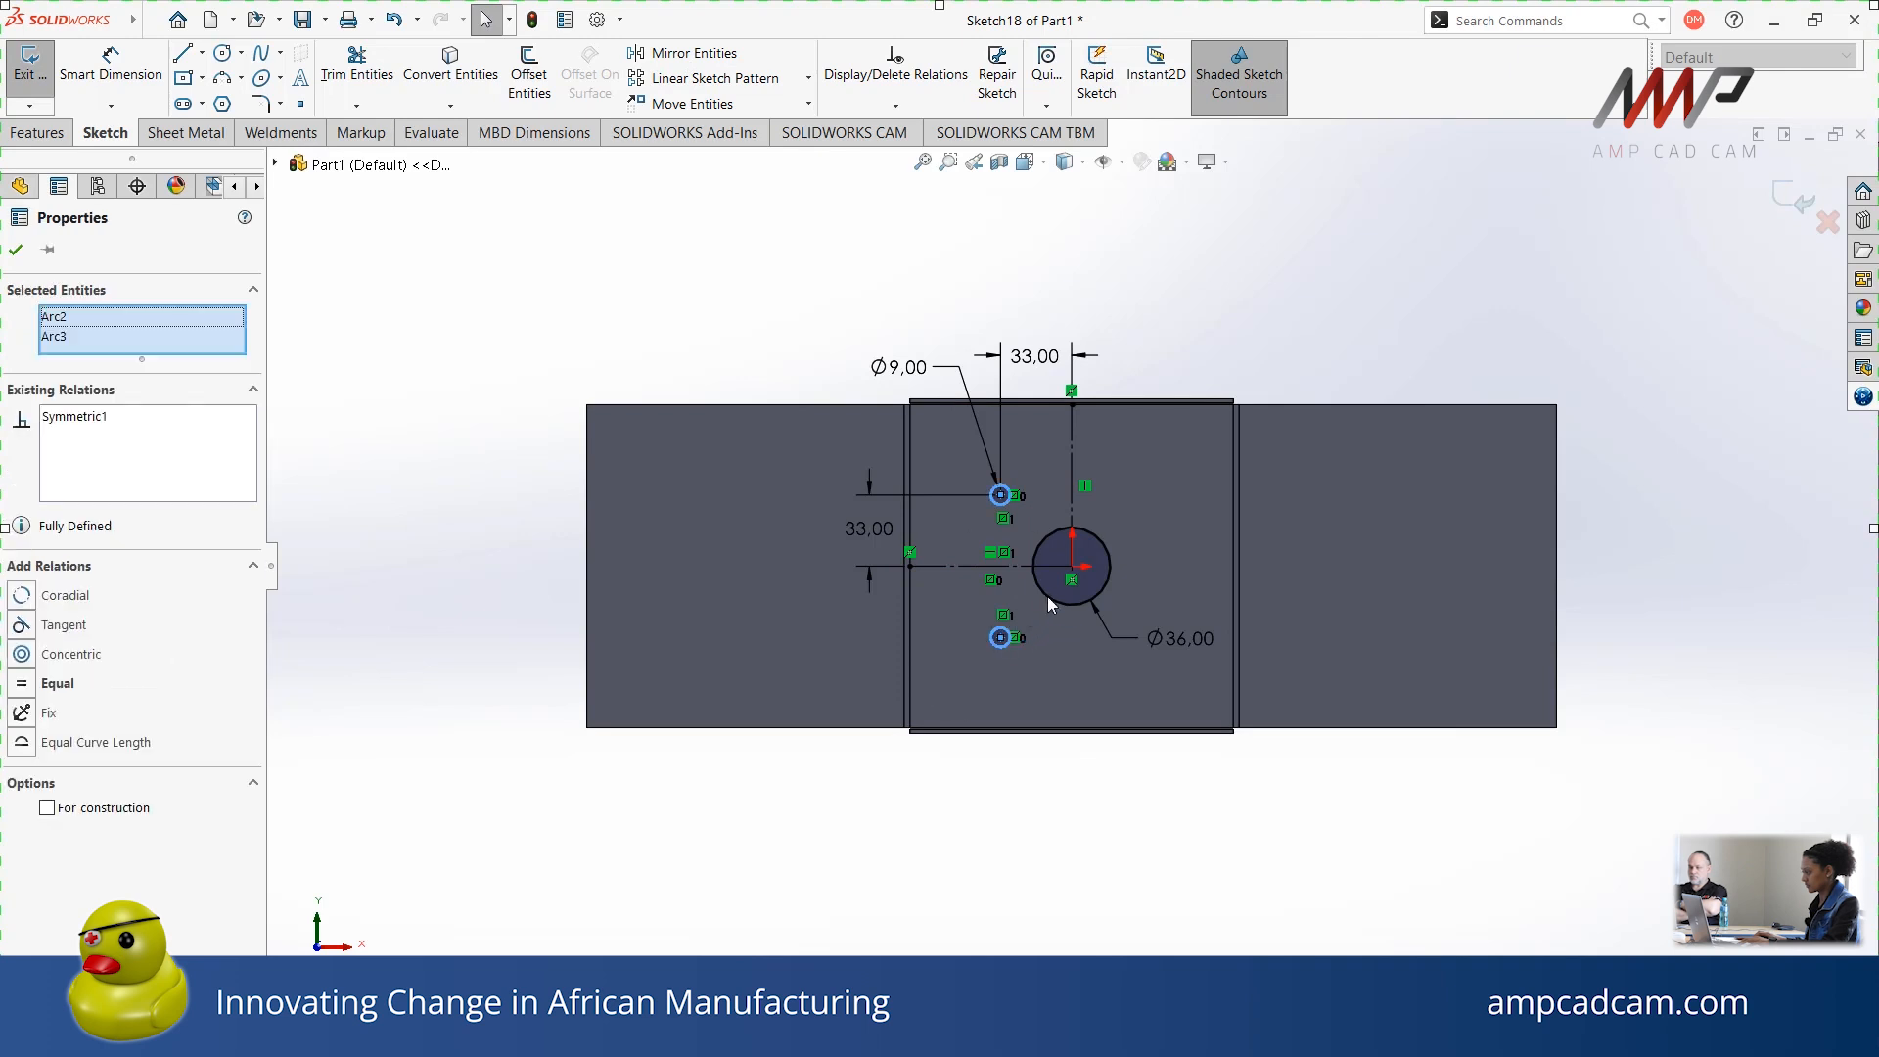
left_click(1074, 467)
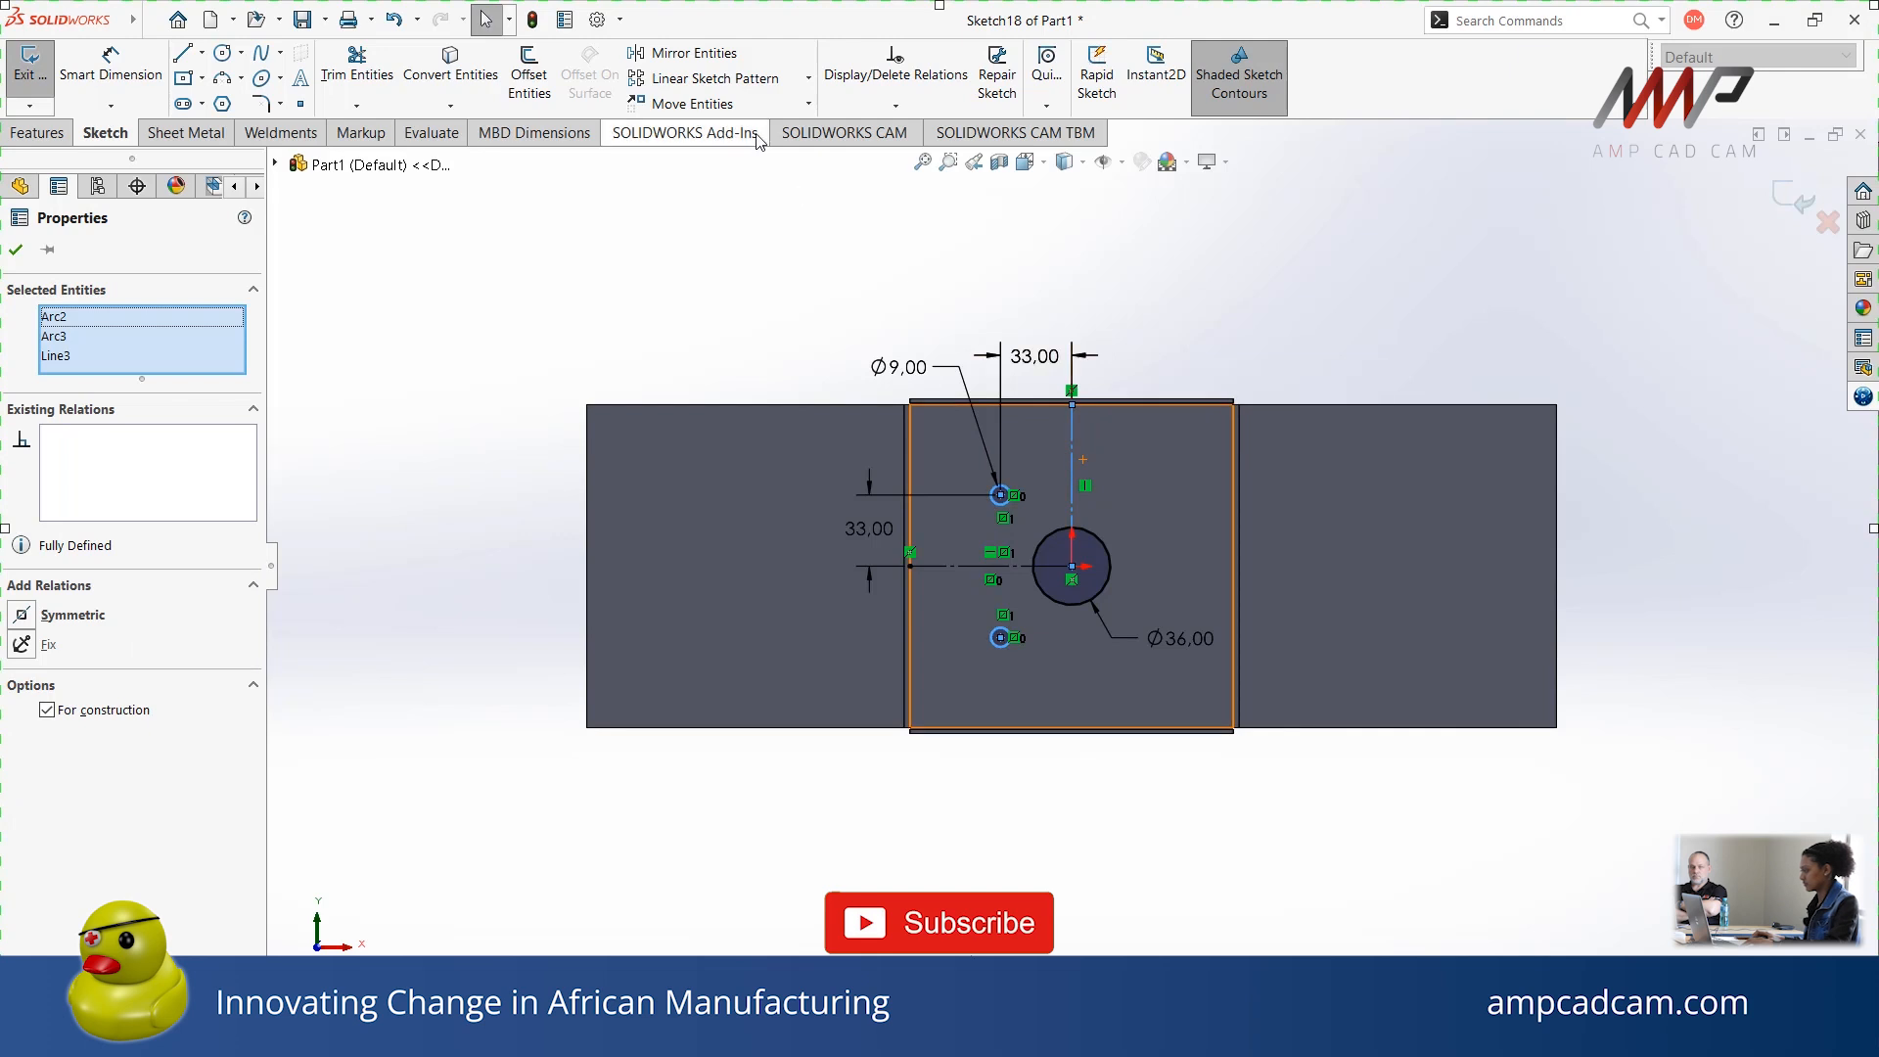
left_click(682, 53)
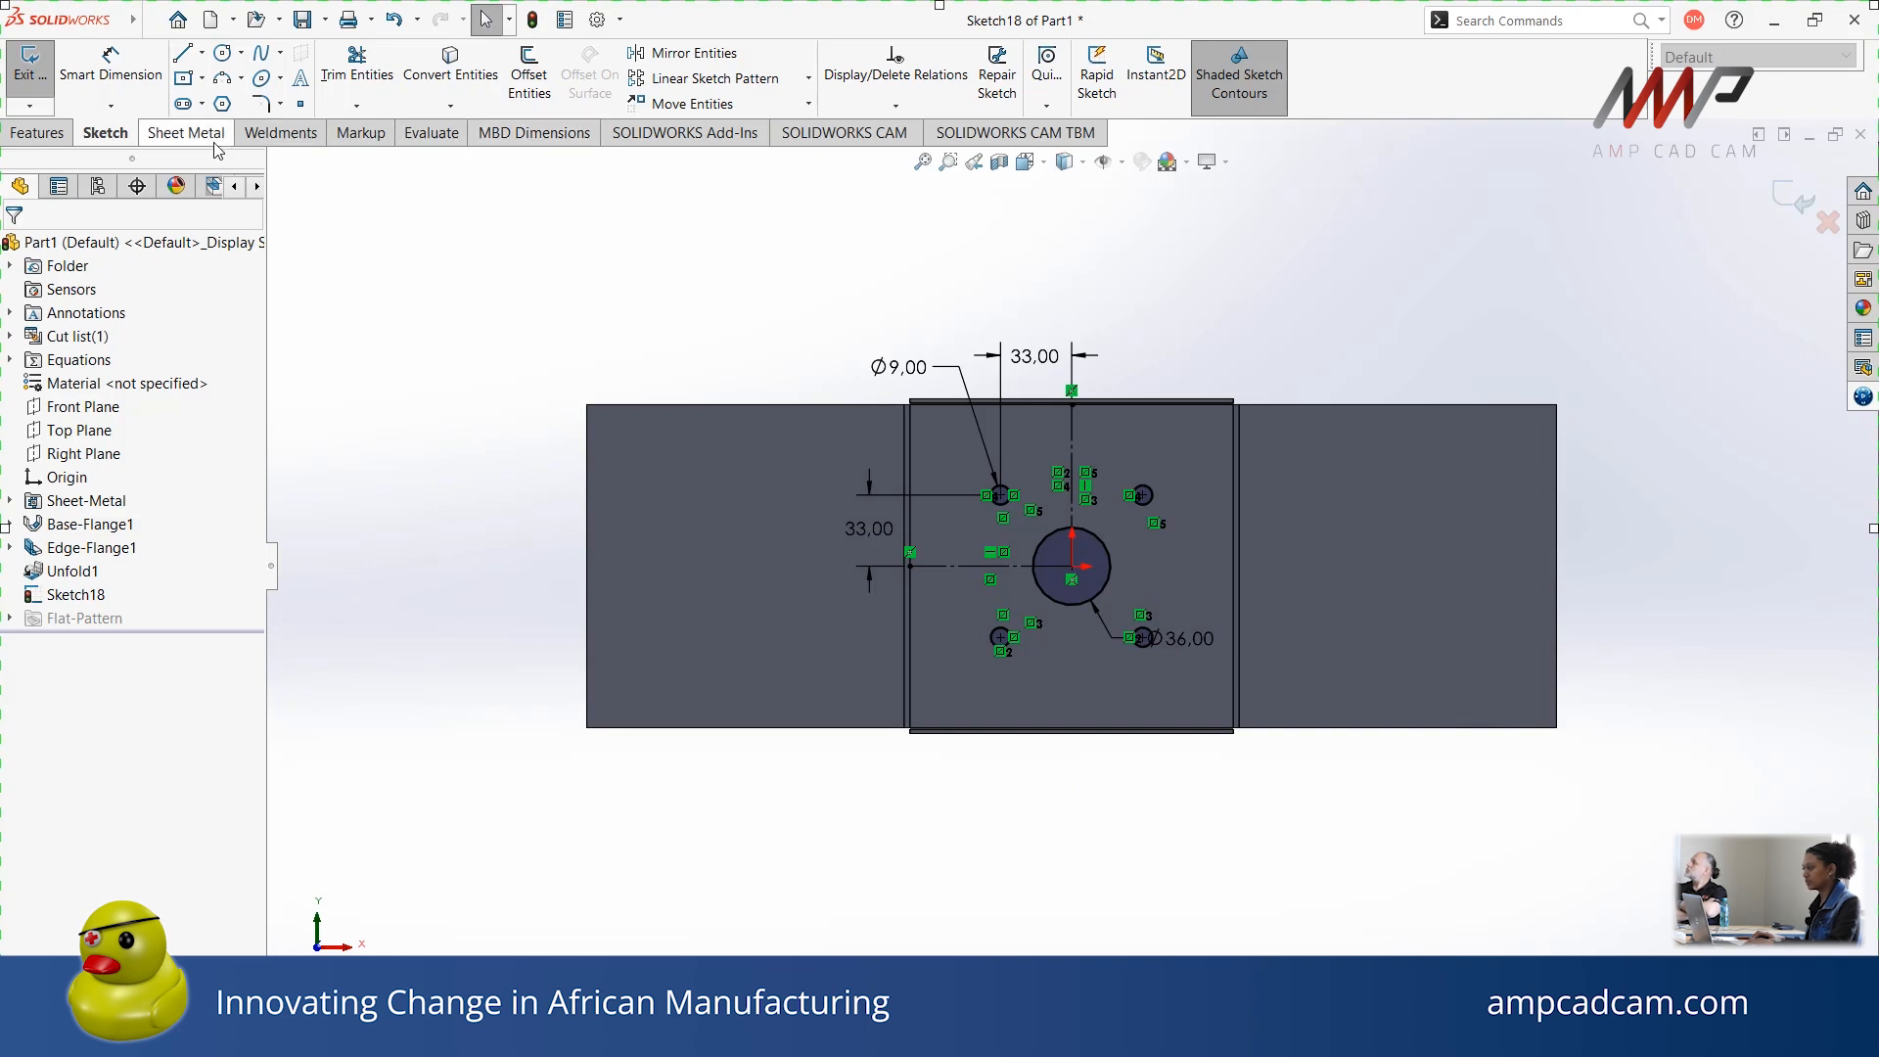
Cut the central circle and four small circles through the base plate with an extruded cut linked to the sheet thickness
left_click(186, 134)
left_click(857, 55)
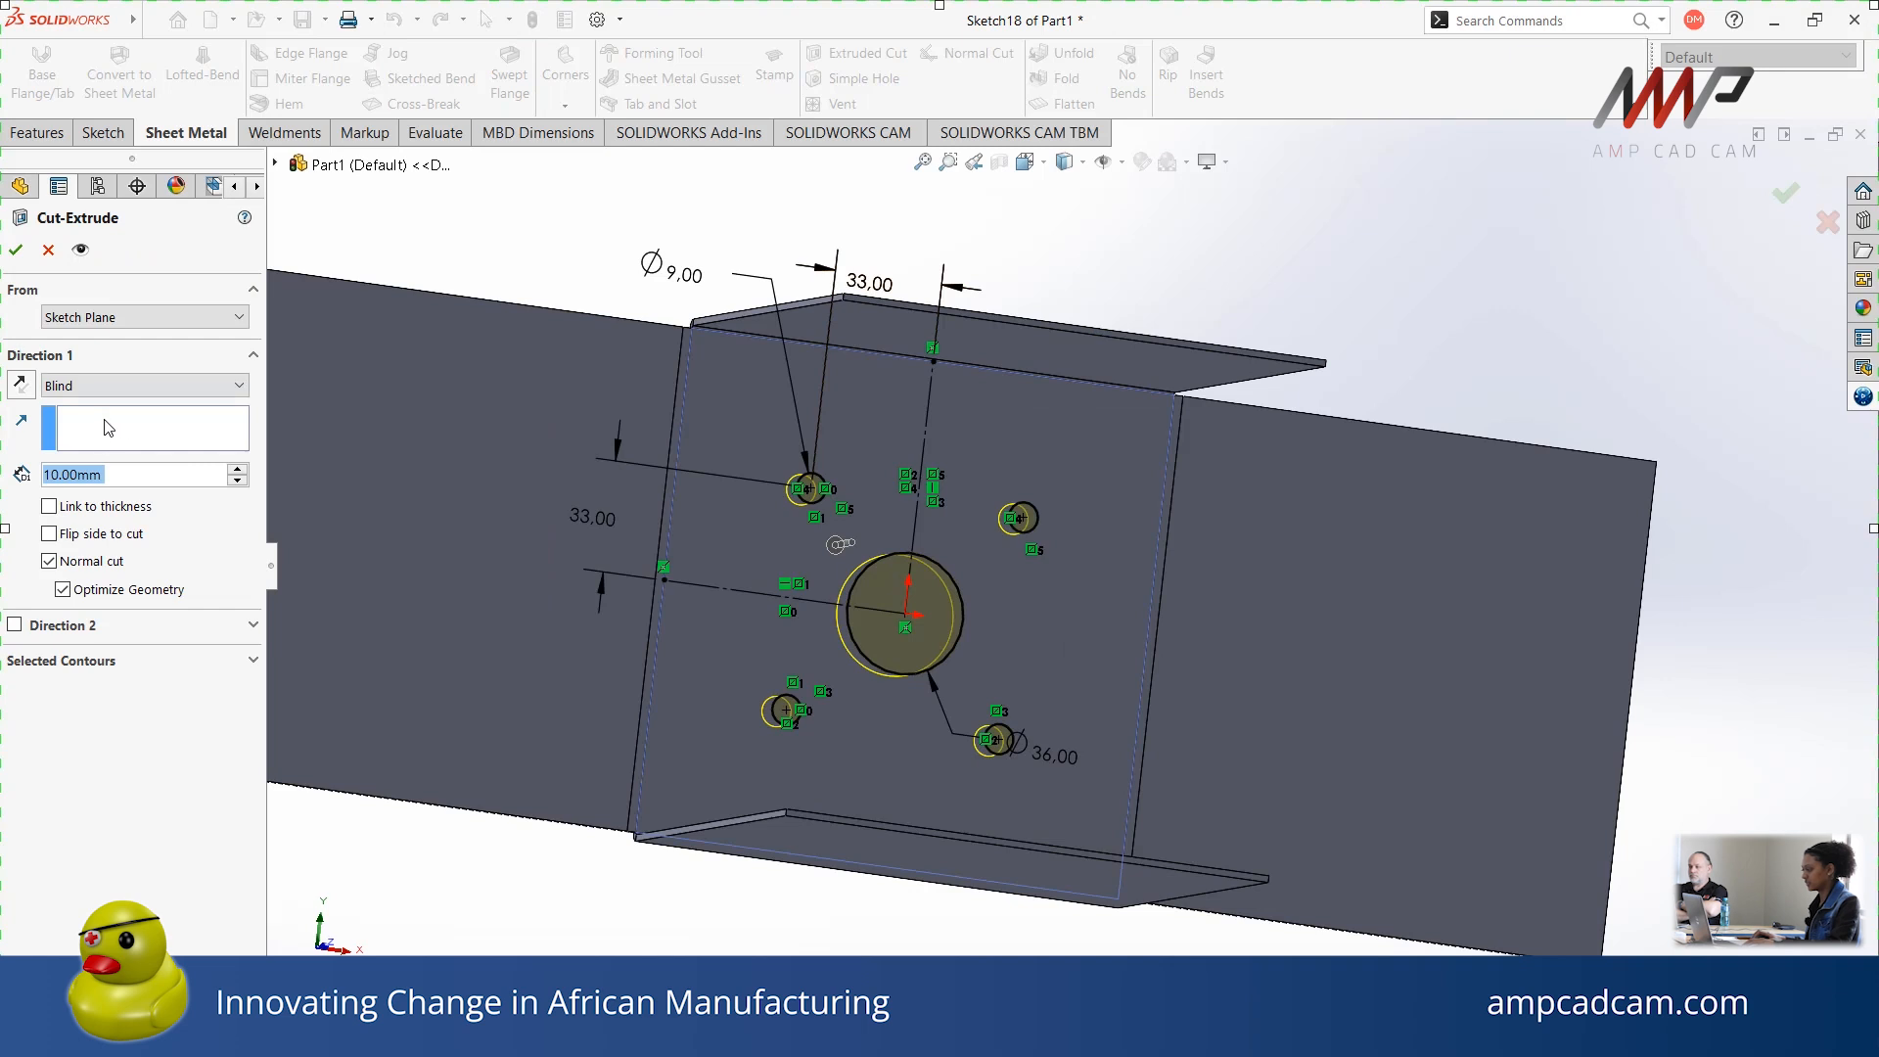
left_click(106, 509)
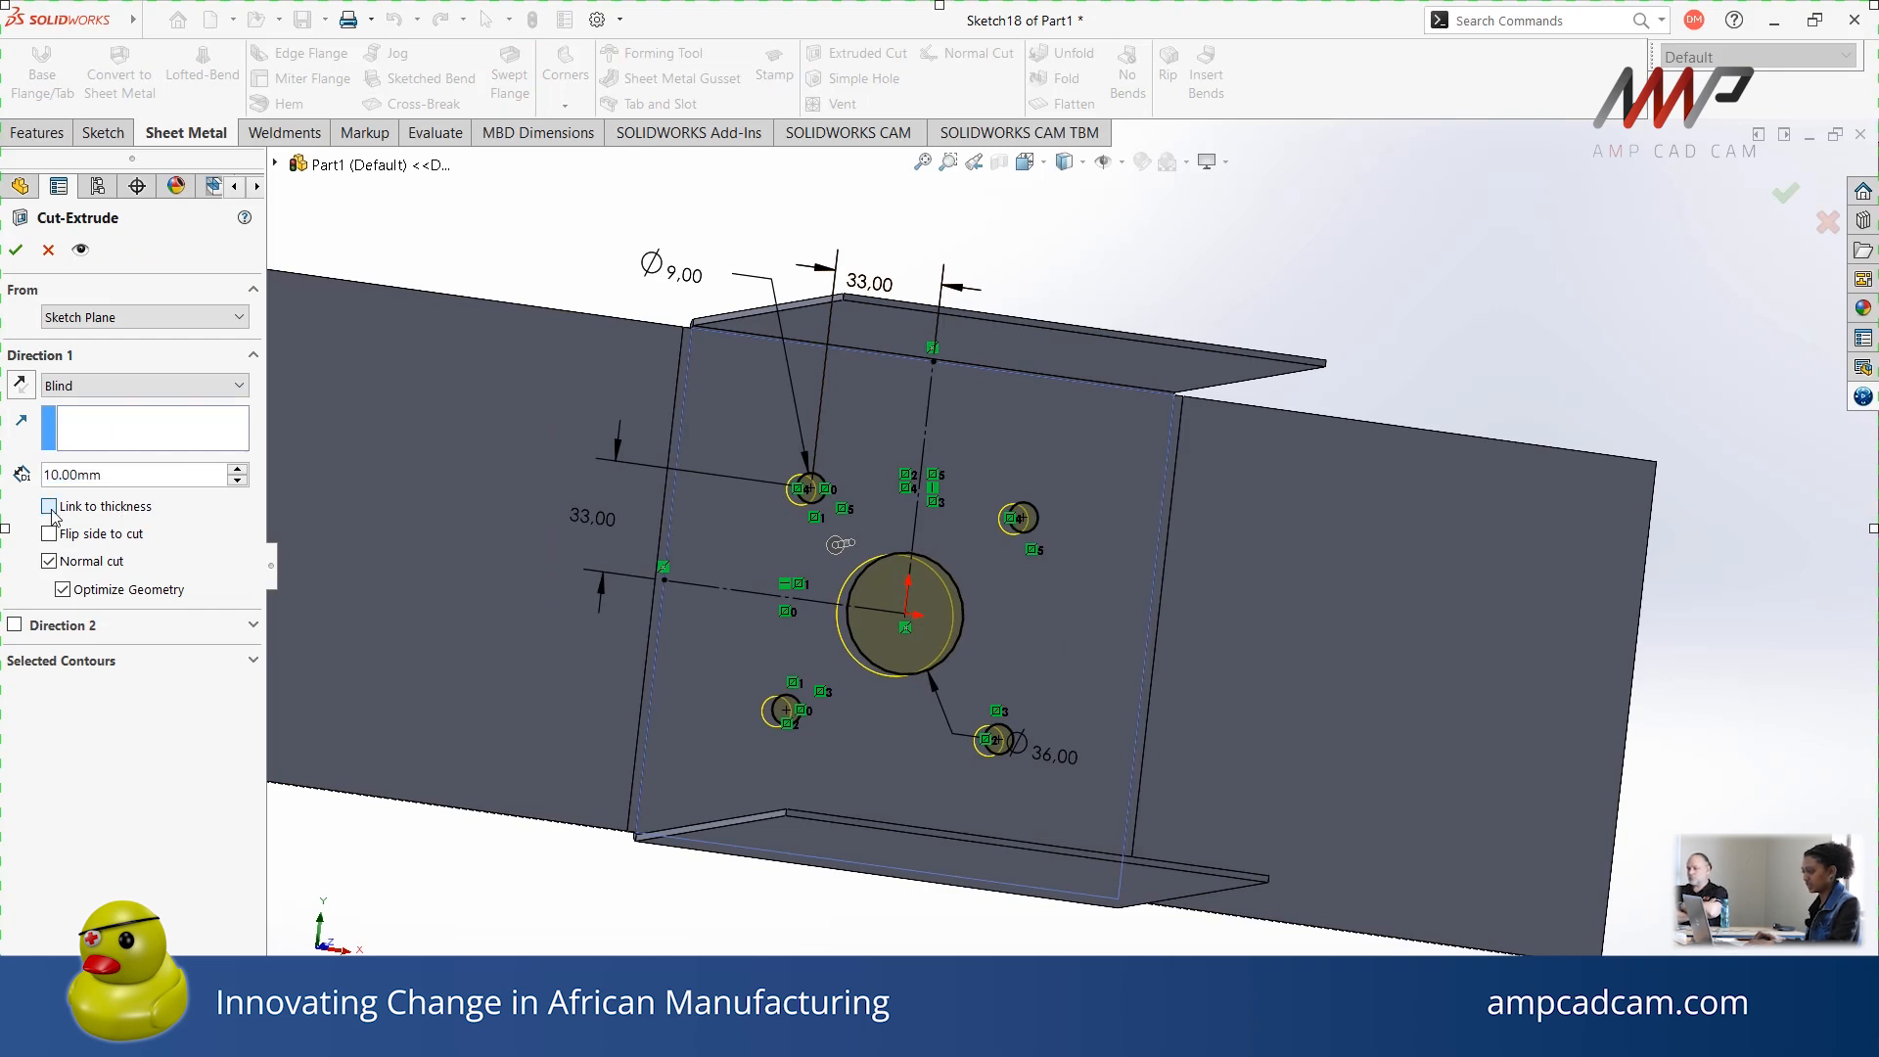
left_click(15, 249)
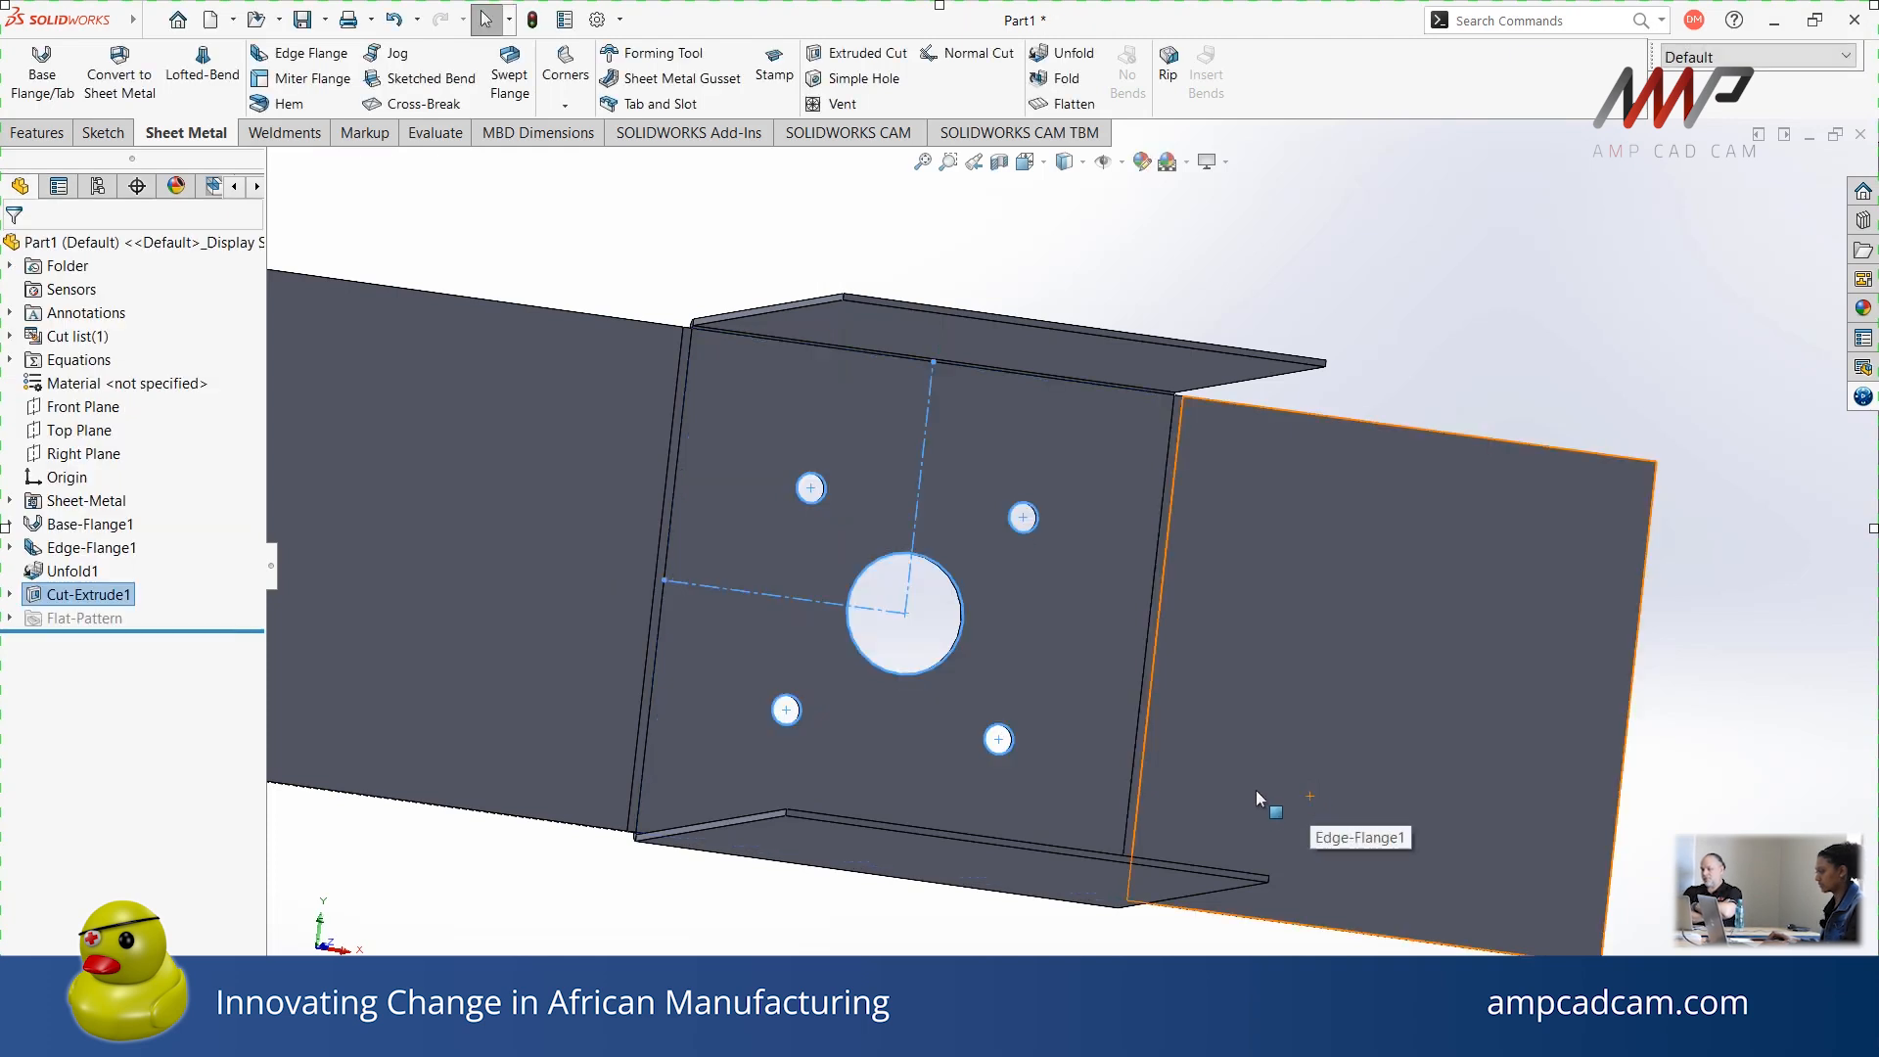
Open a sketch on the unfolded left flange and draw a vertical straight slot about 122 mm long overall and 48 mm wide, with overall-length dimensioning
middle_click_drag(1260, 690, 1117, 460)
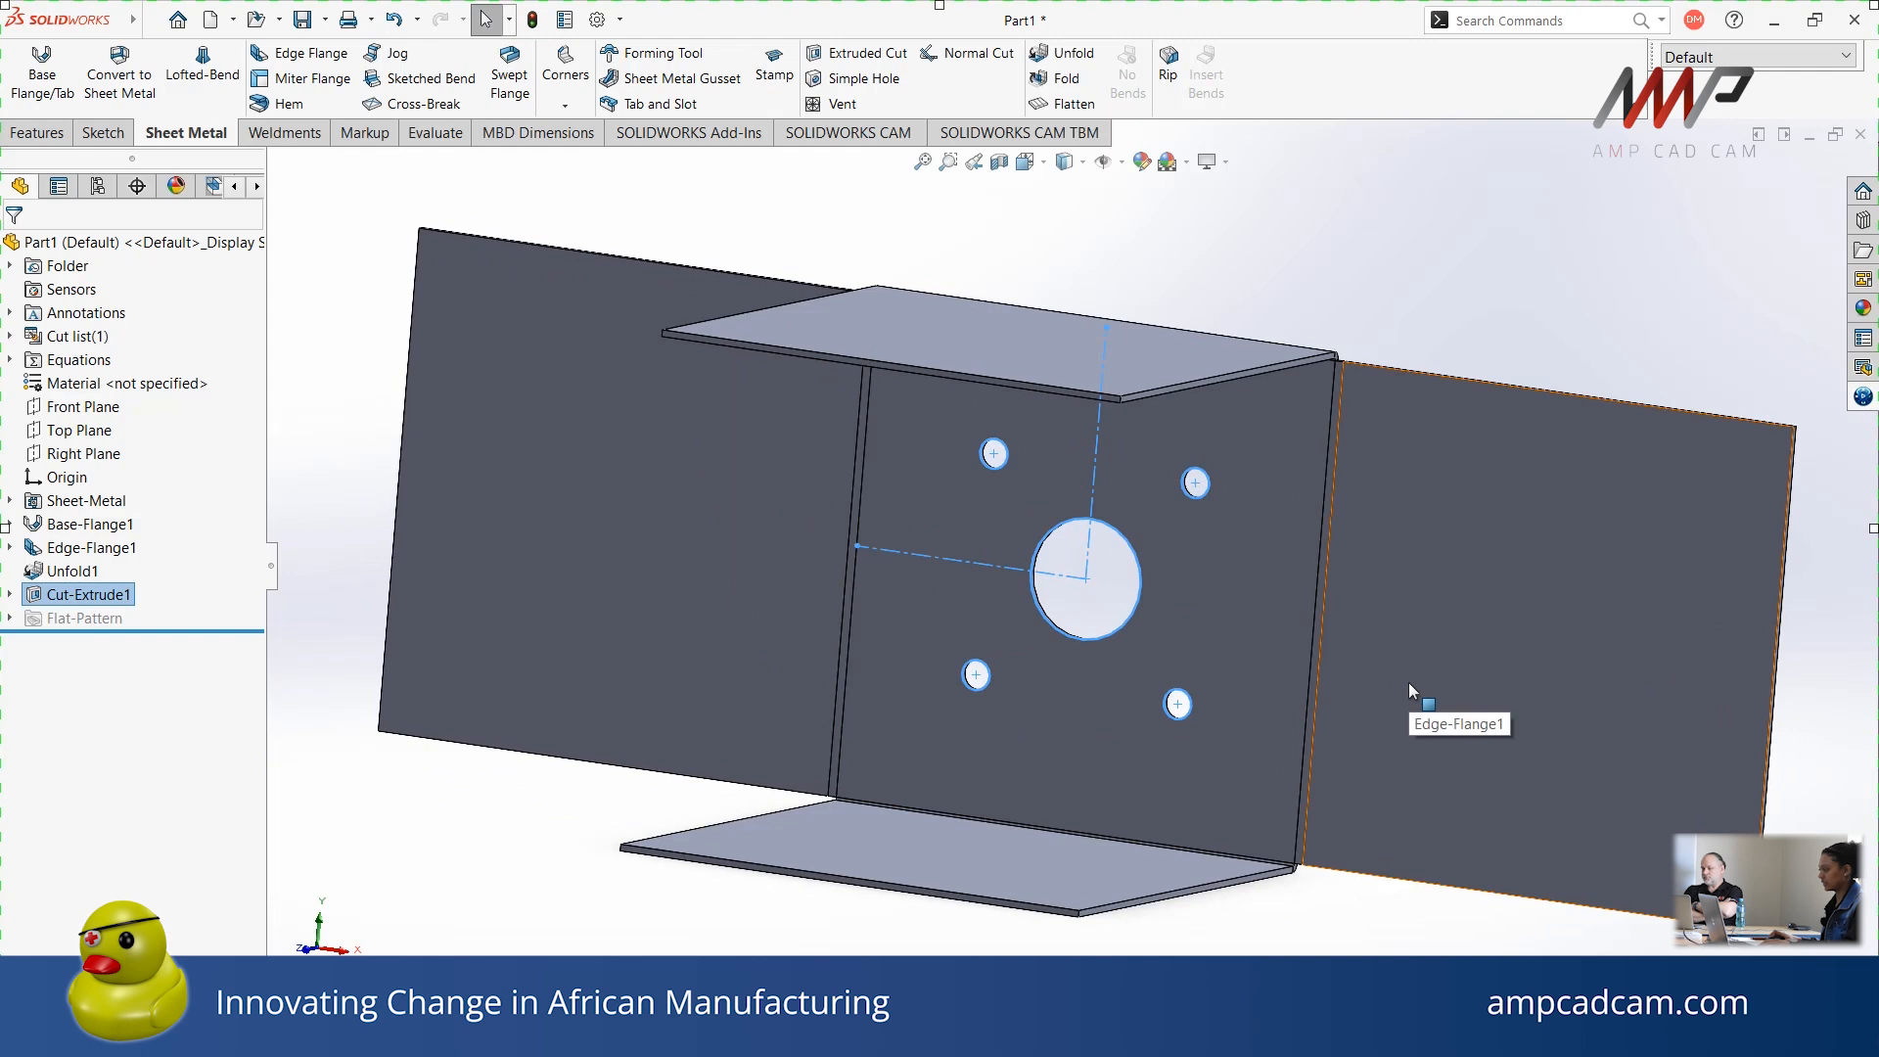
left_click(682, 541)
right_click(679, 536)
left_click(724, 479)
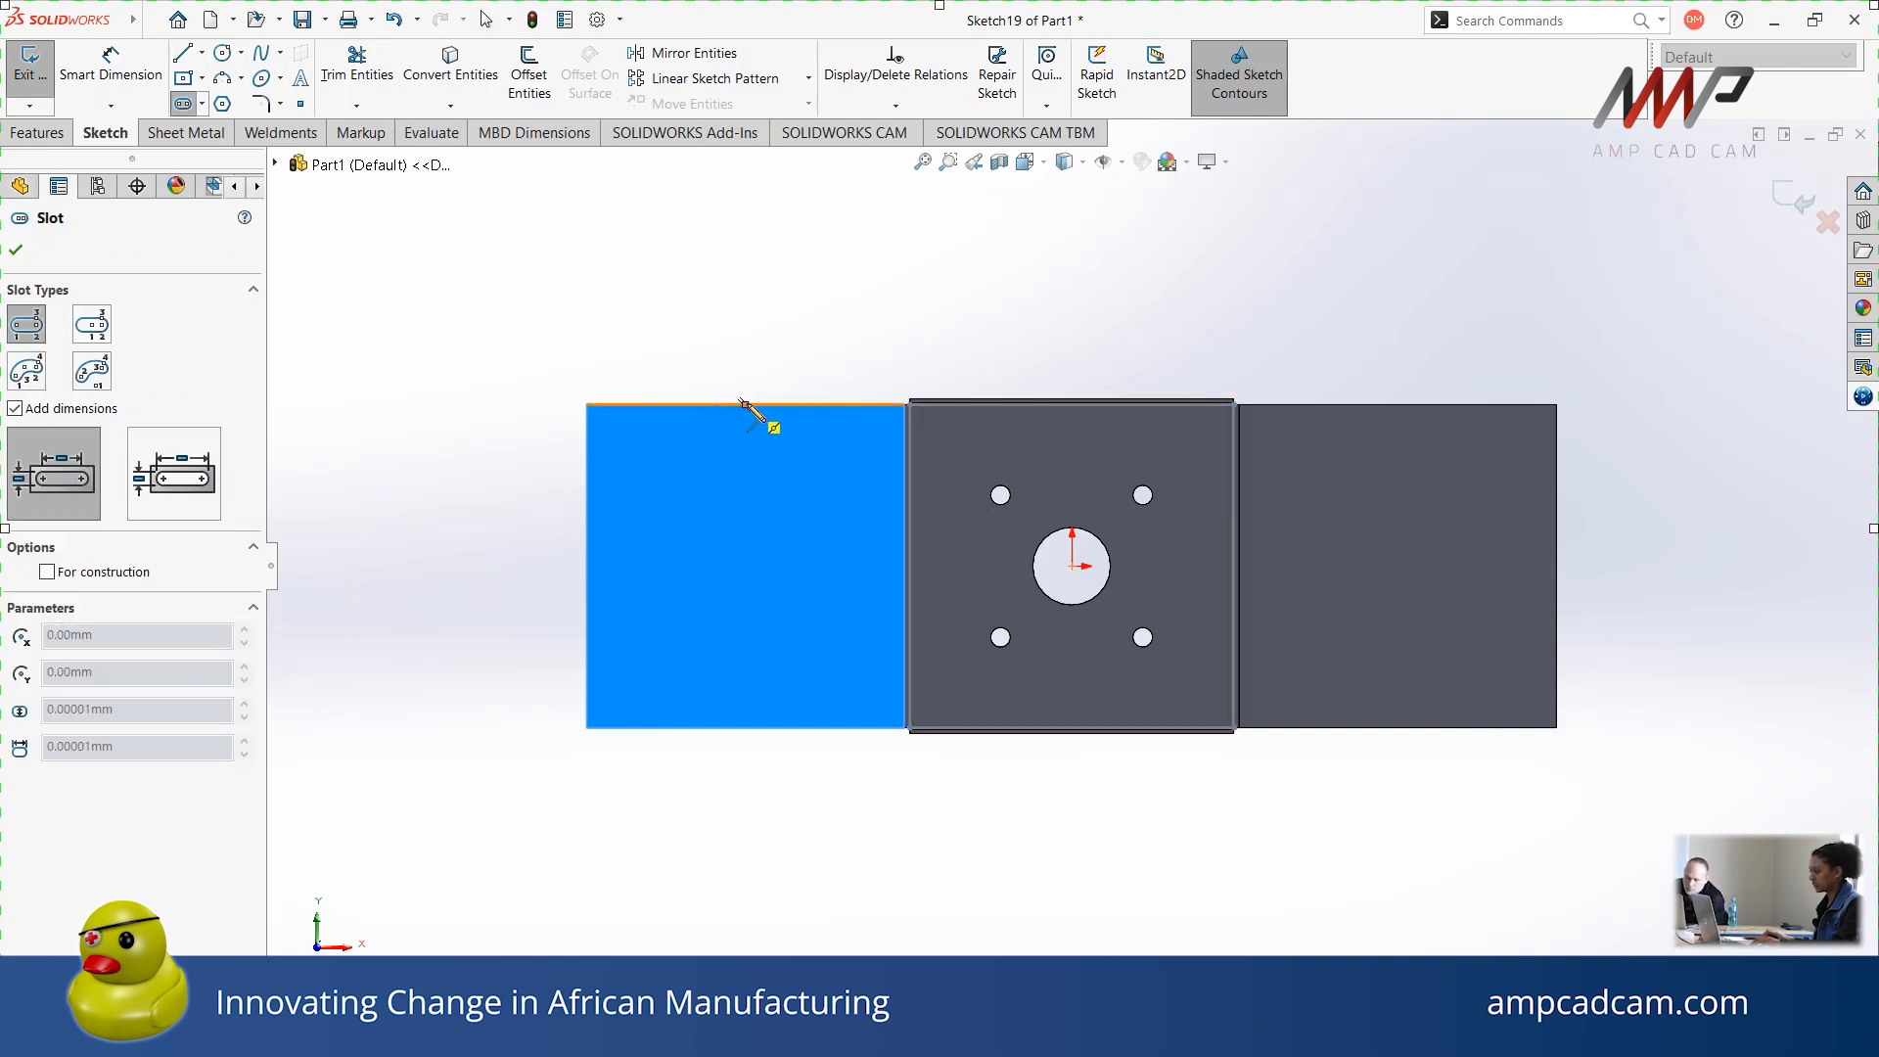
left_click(746, 489)
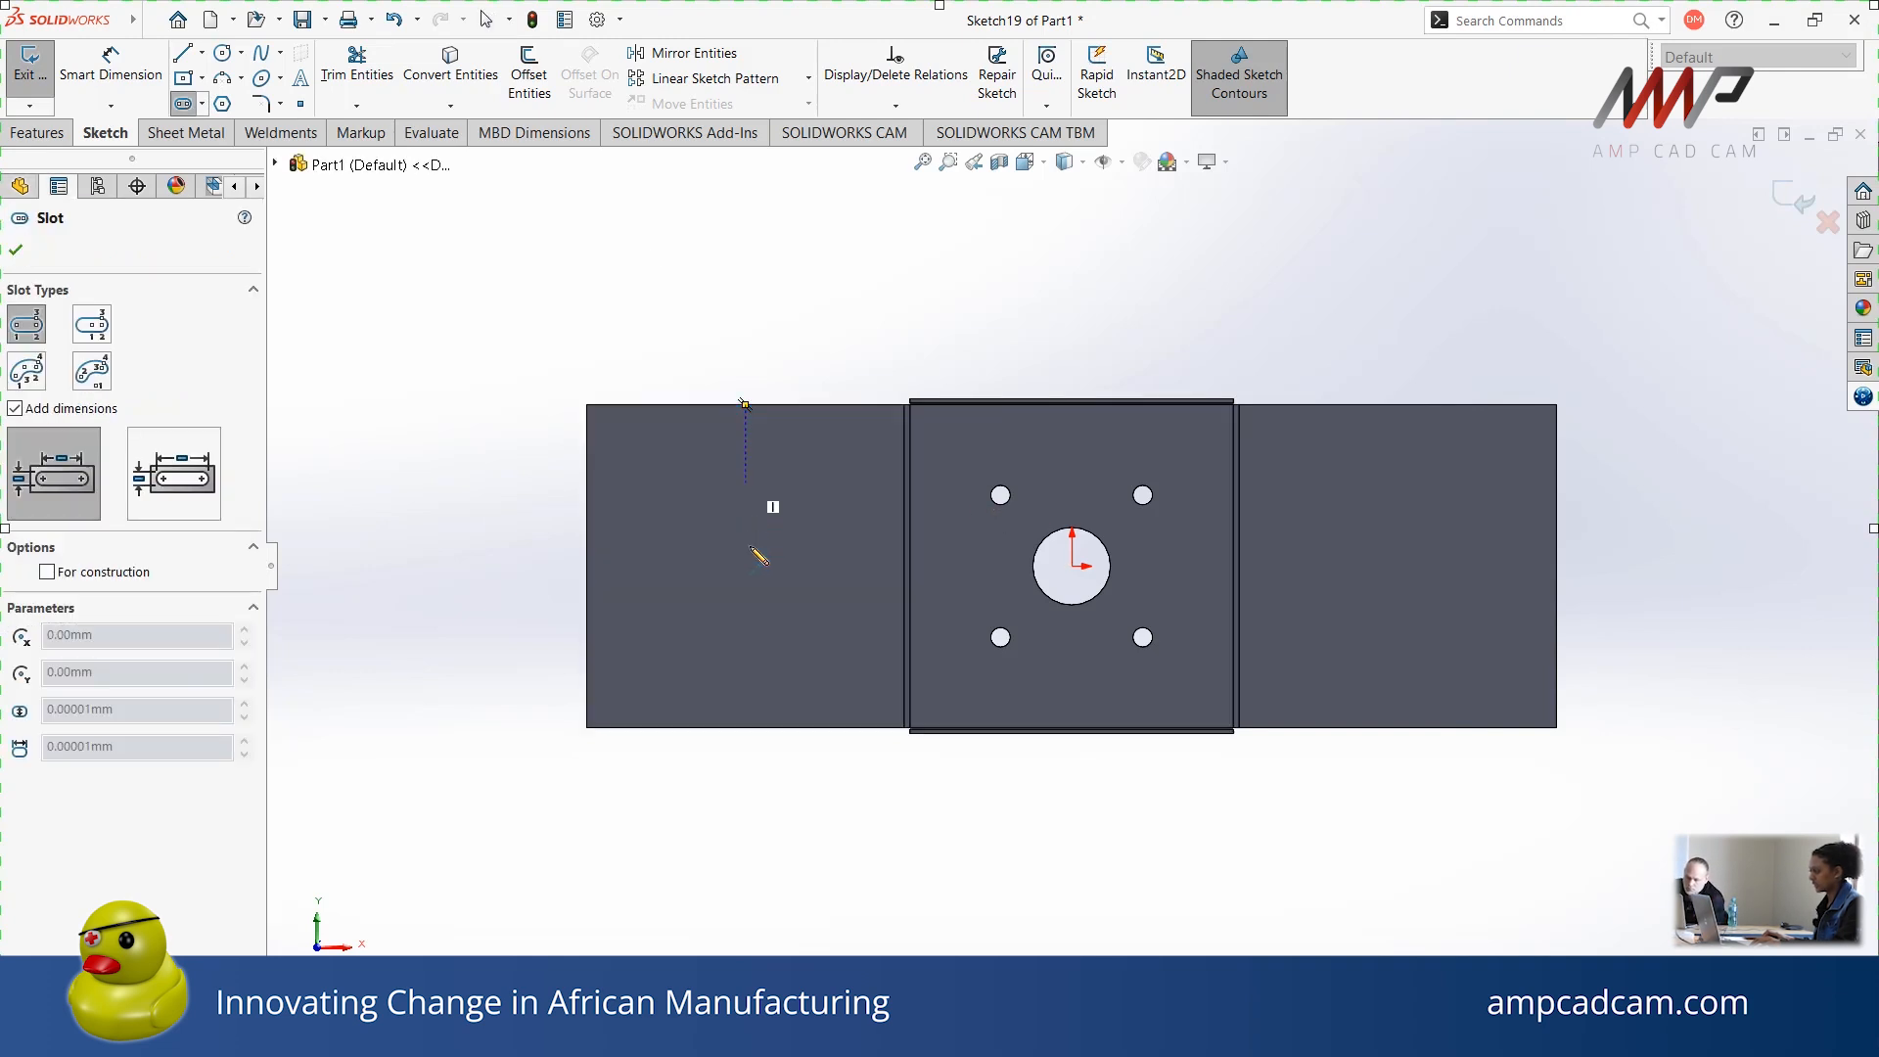
left_click(746, 634)
left_click(788, 654)
left_click(797, 644)
left_click(206, 489)
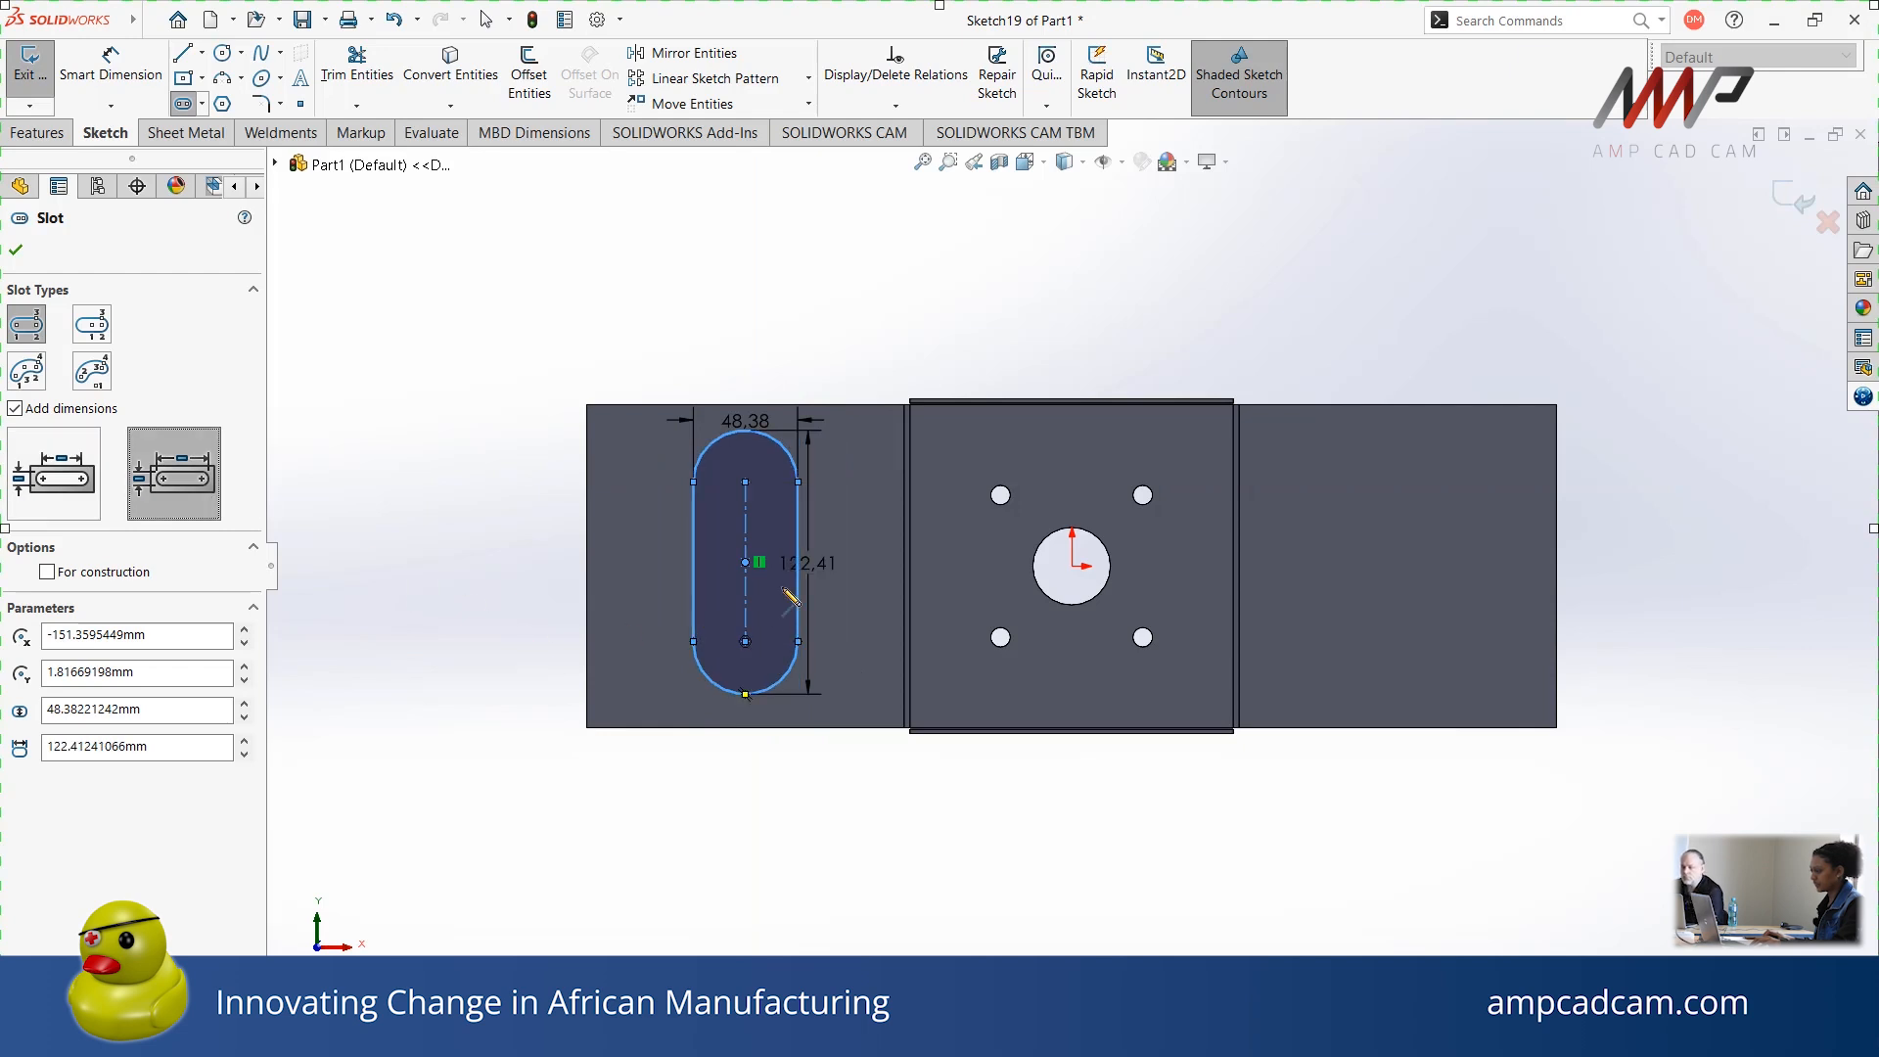
key("Escape")
Place the slot's length dimension to the left of the flange and set the overall length to 95 mm
left_click_drag(820, 576, 528, 578)
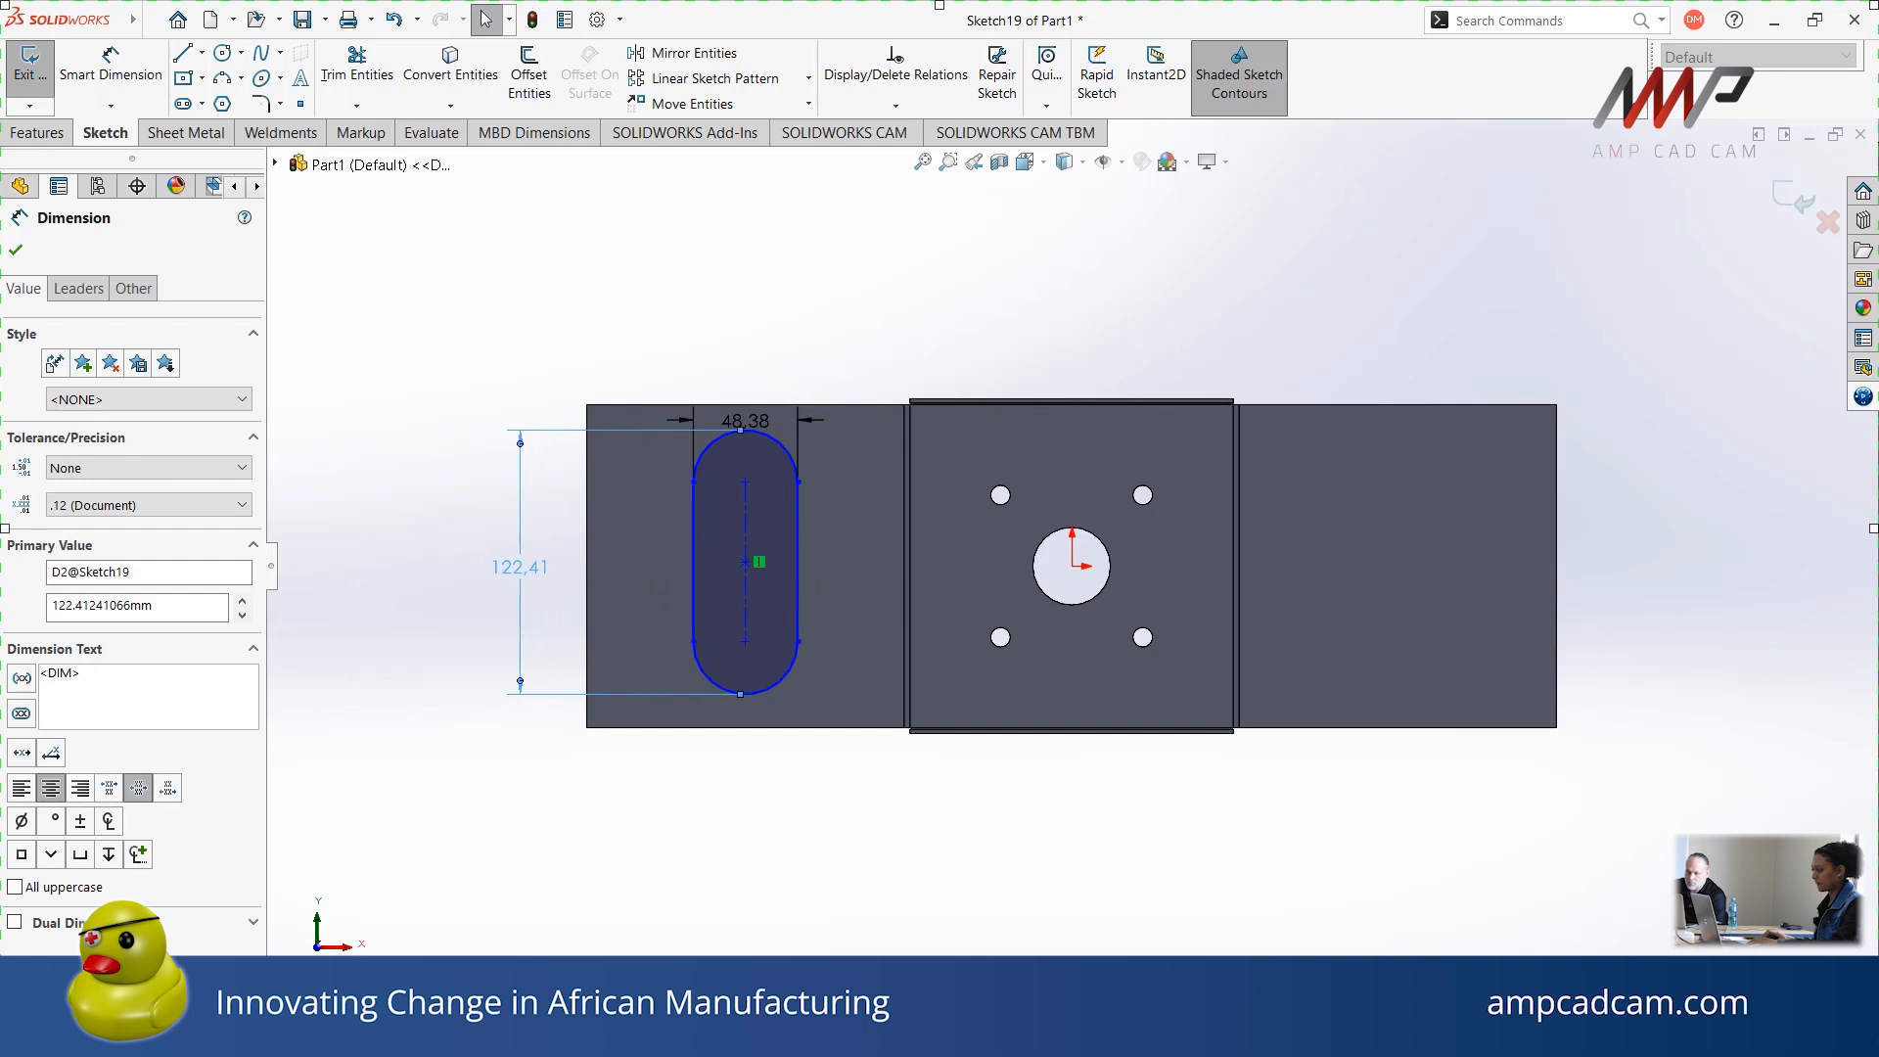
double_click(529, 577)
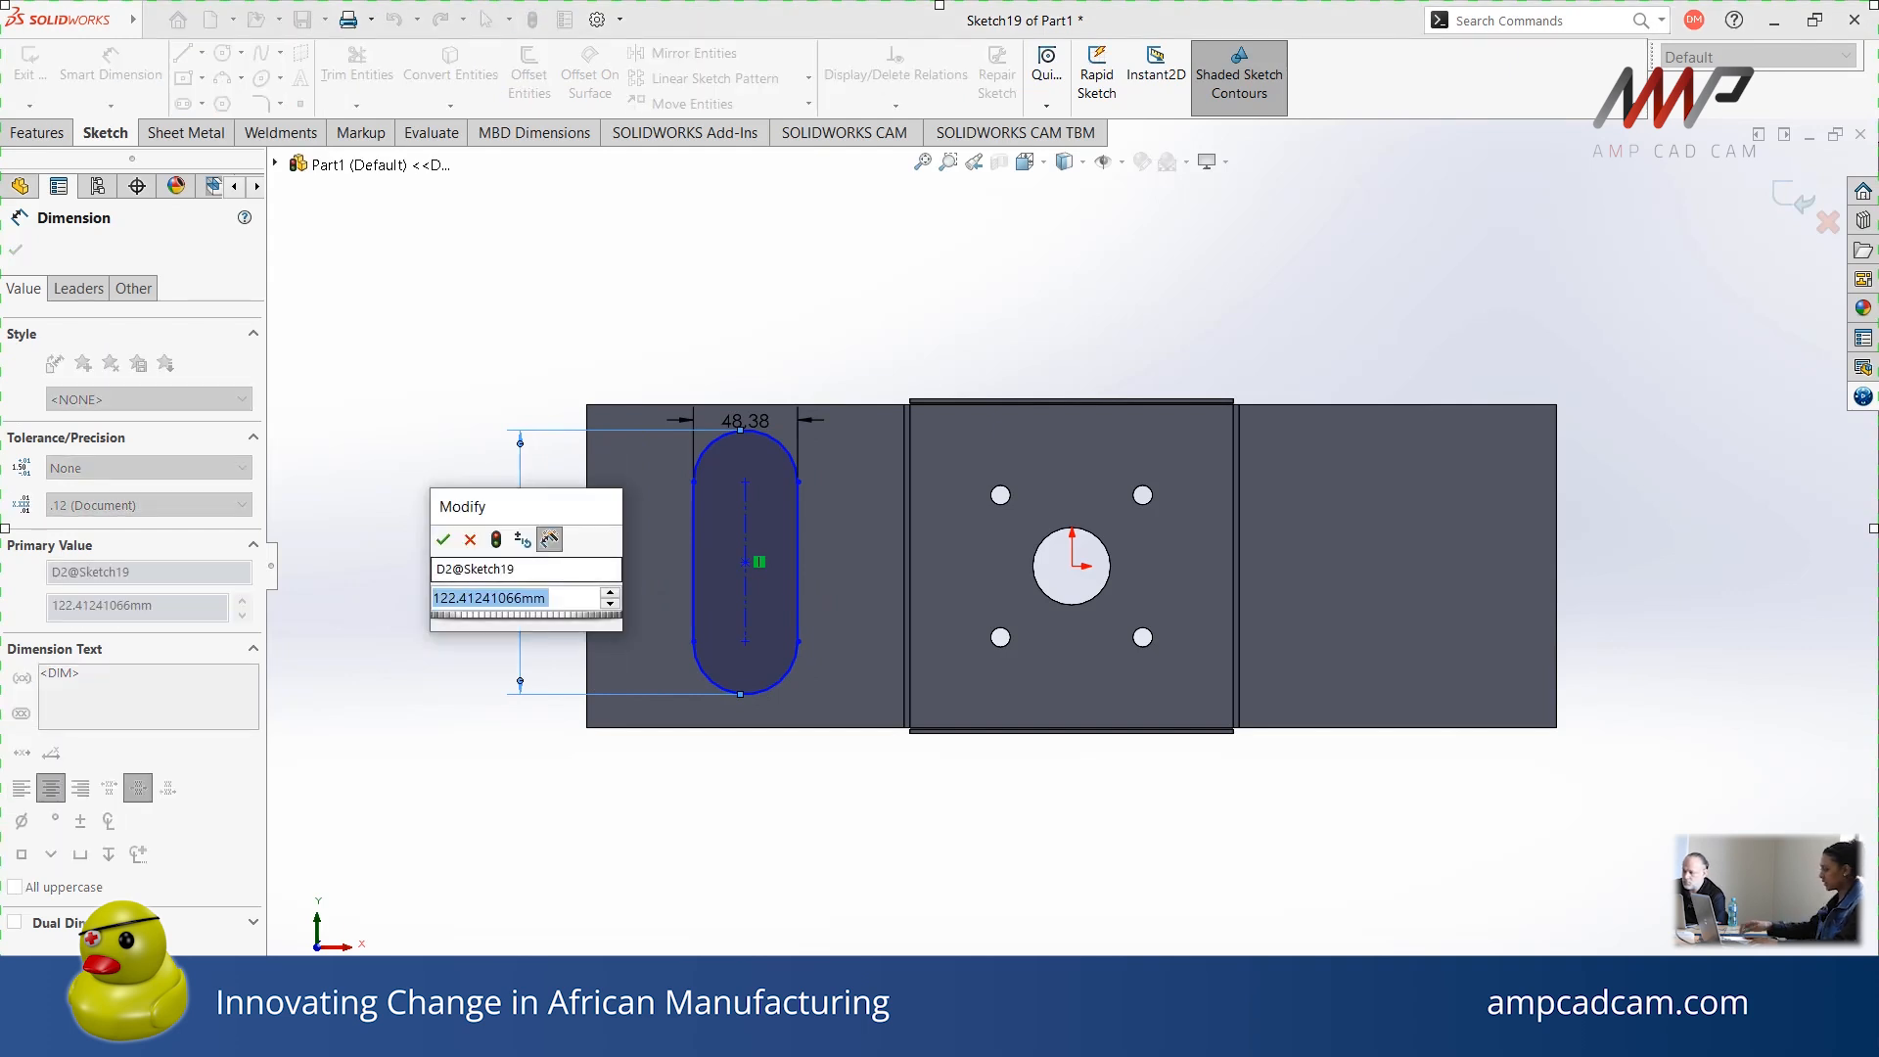
type("60")
key("Return")
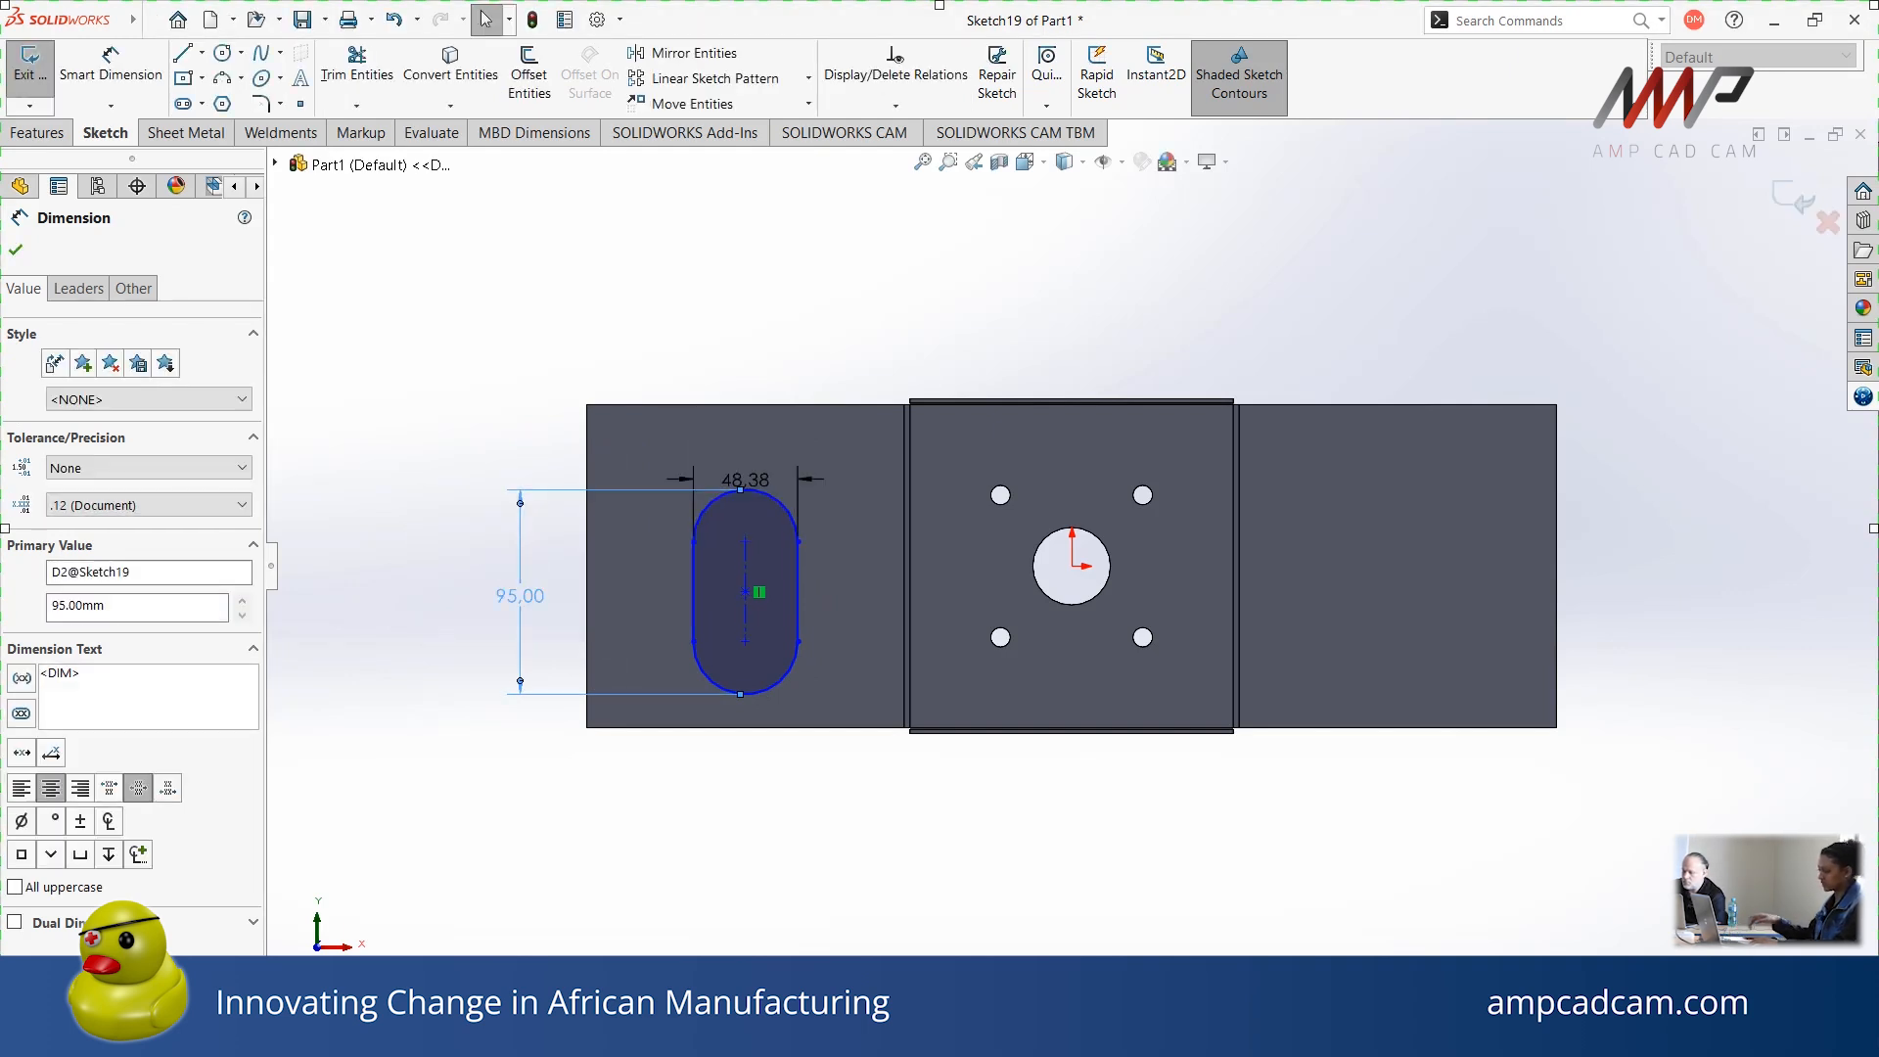
Set the slot's width to 40 mm
double_click(745, 421)
type("45")
key("Return")
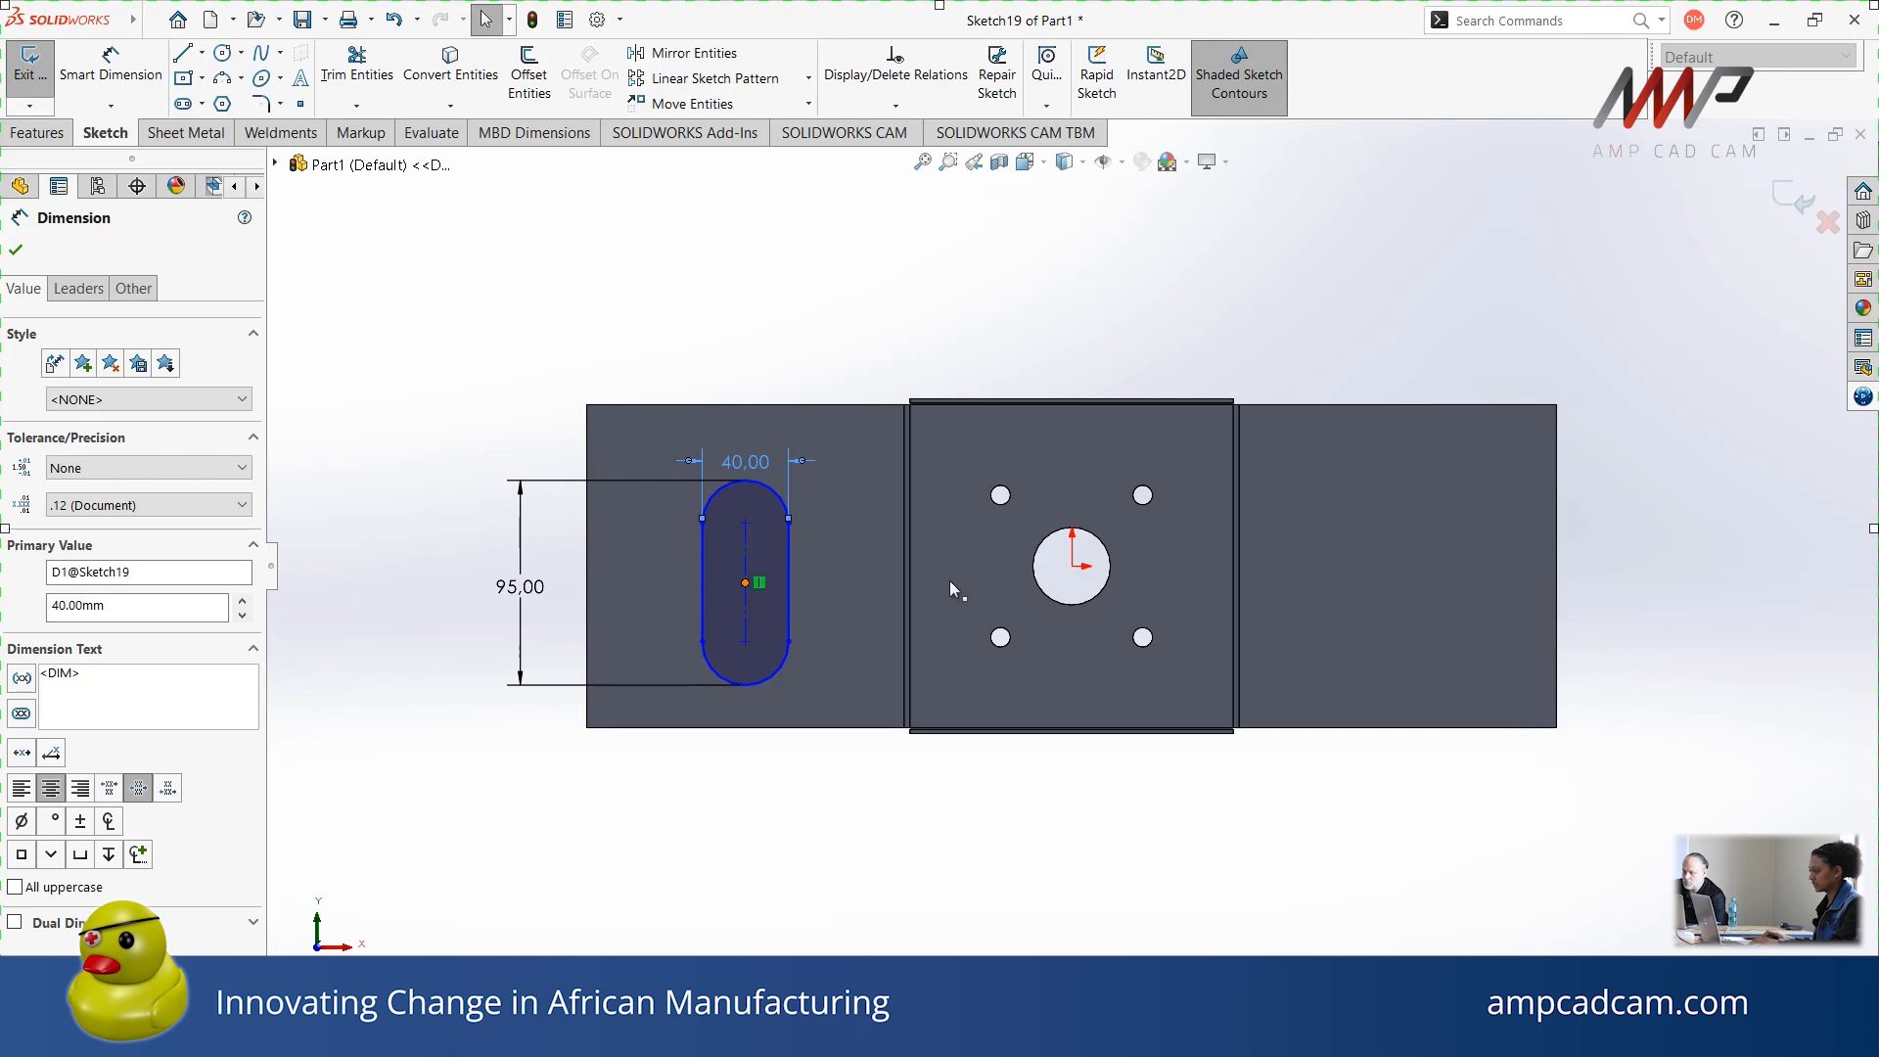
Align the slot's centre horizontally with the origin and make its centreline coincident with the midpoint of the flange's upper edge
left_click(746, 582)
left_click(1072, 565, "ctrl")
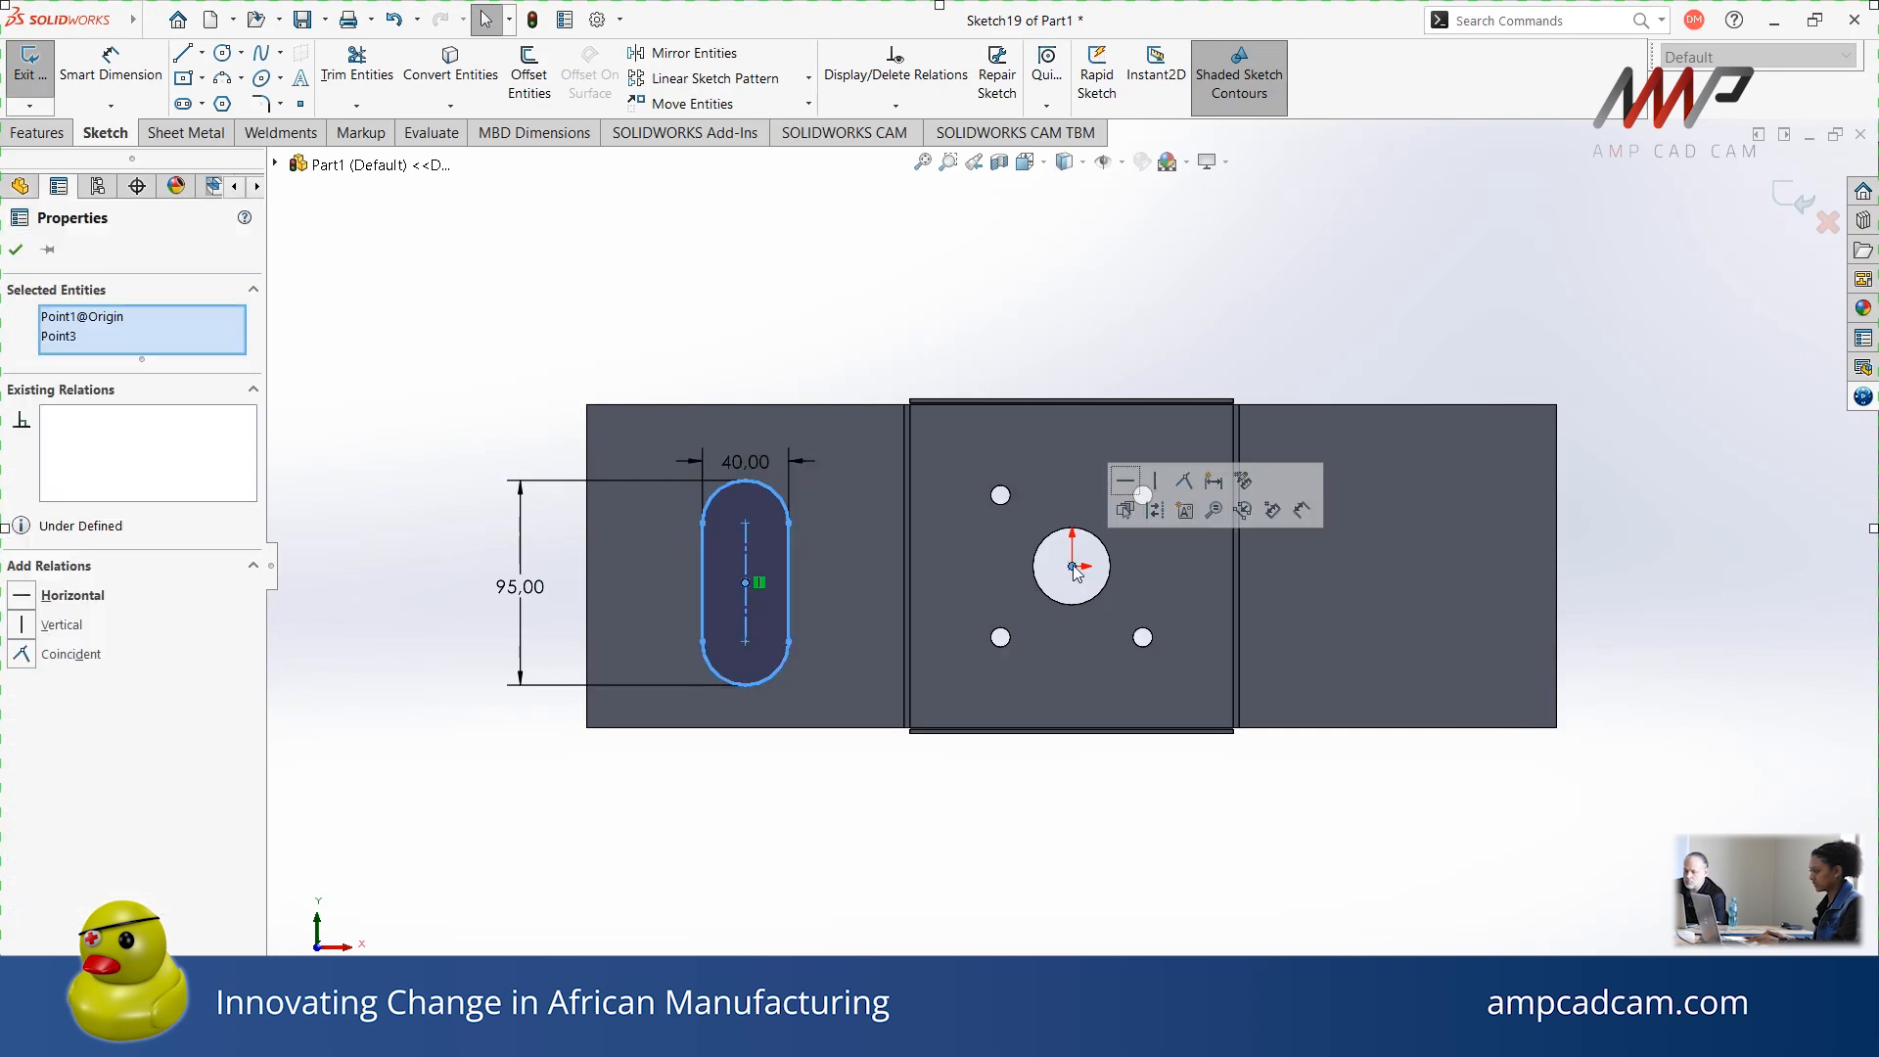
left_click(1124, 481)
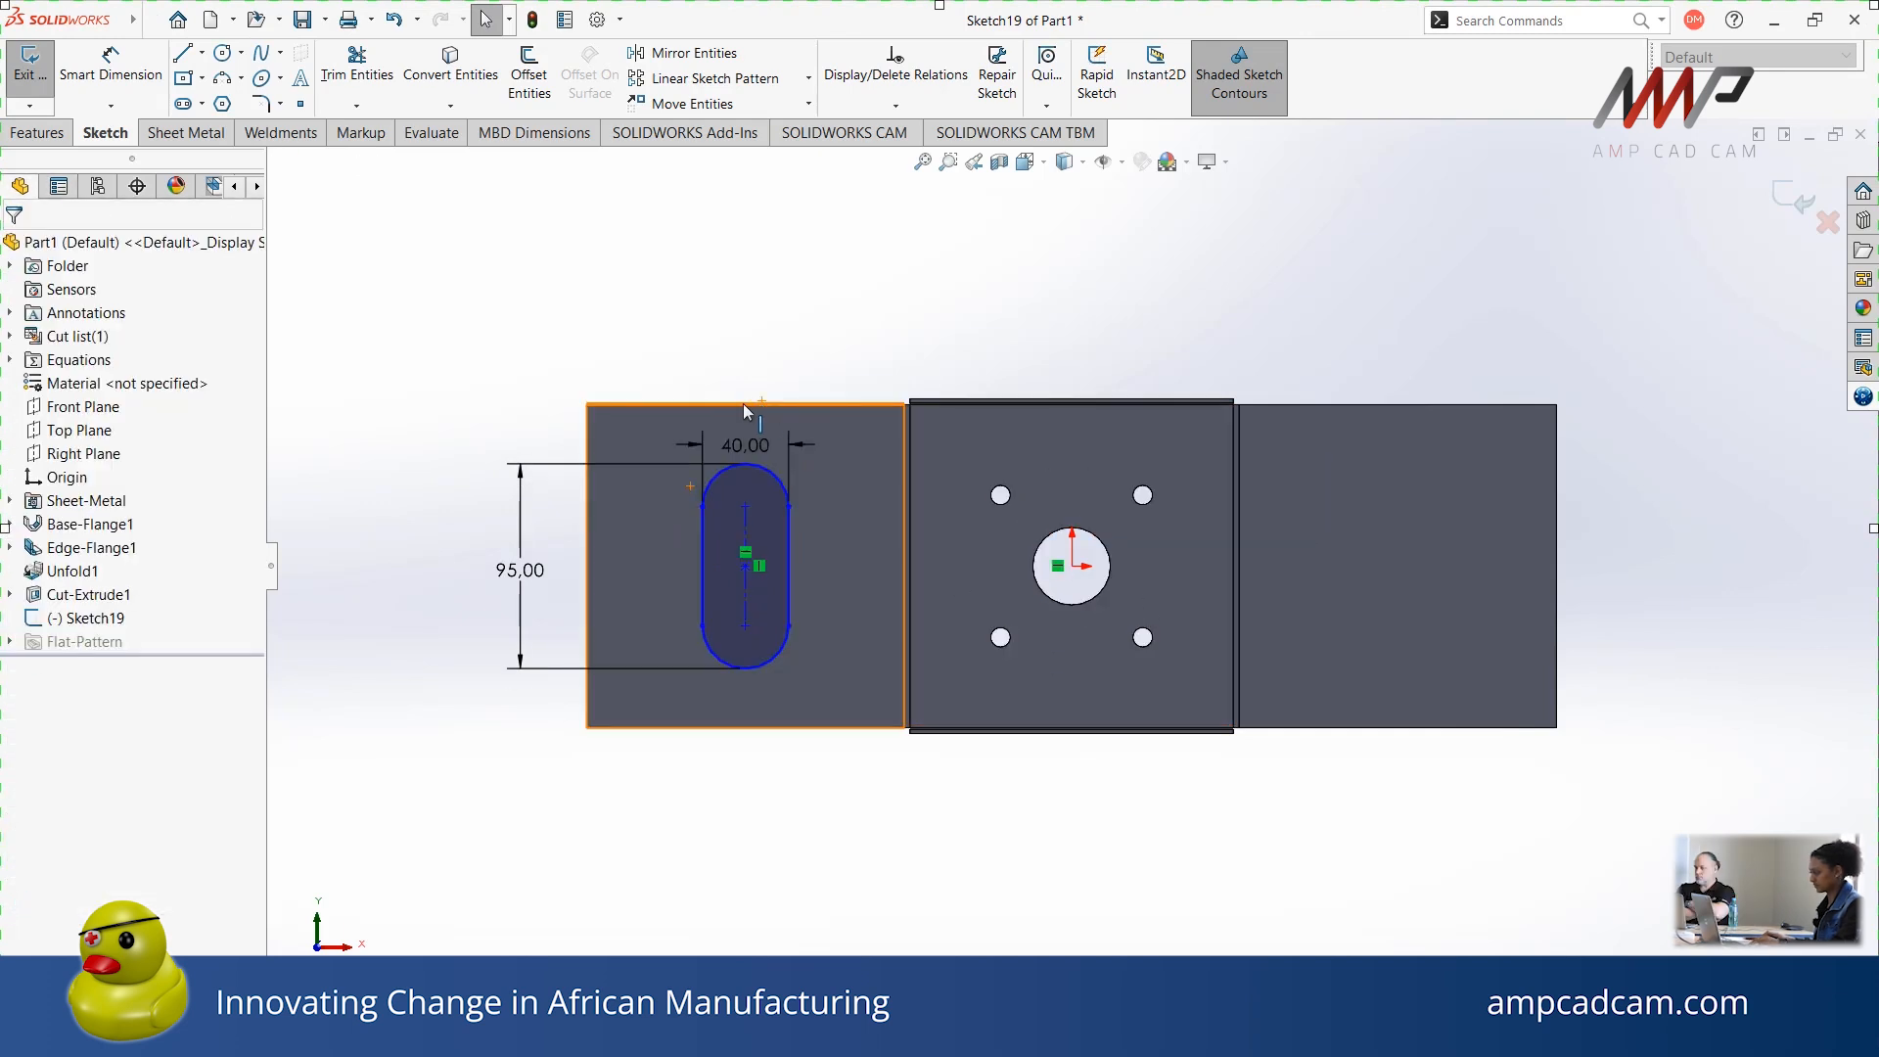
left_click(745, 409)
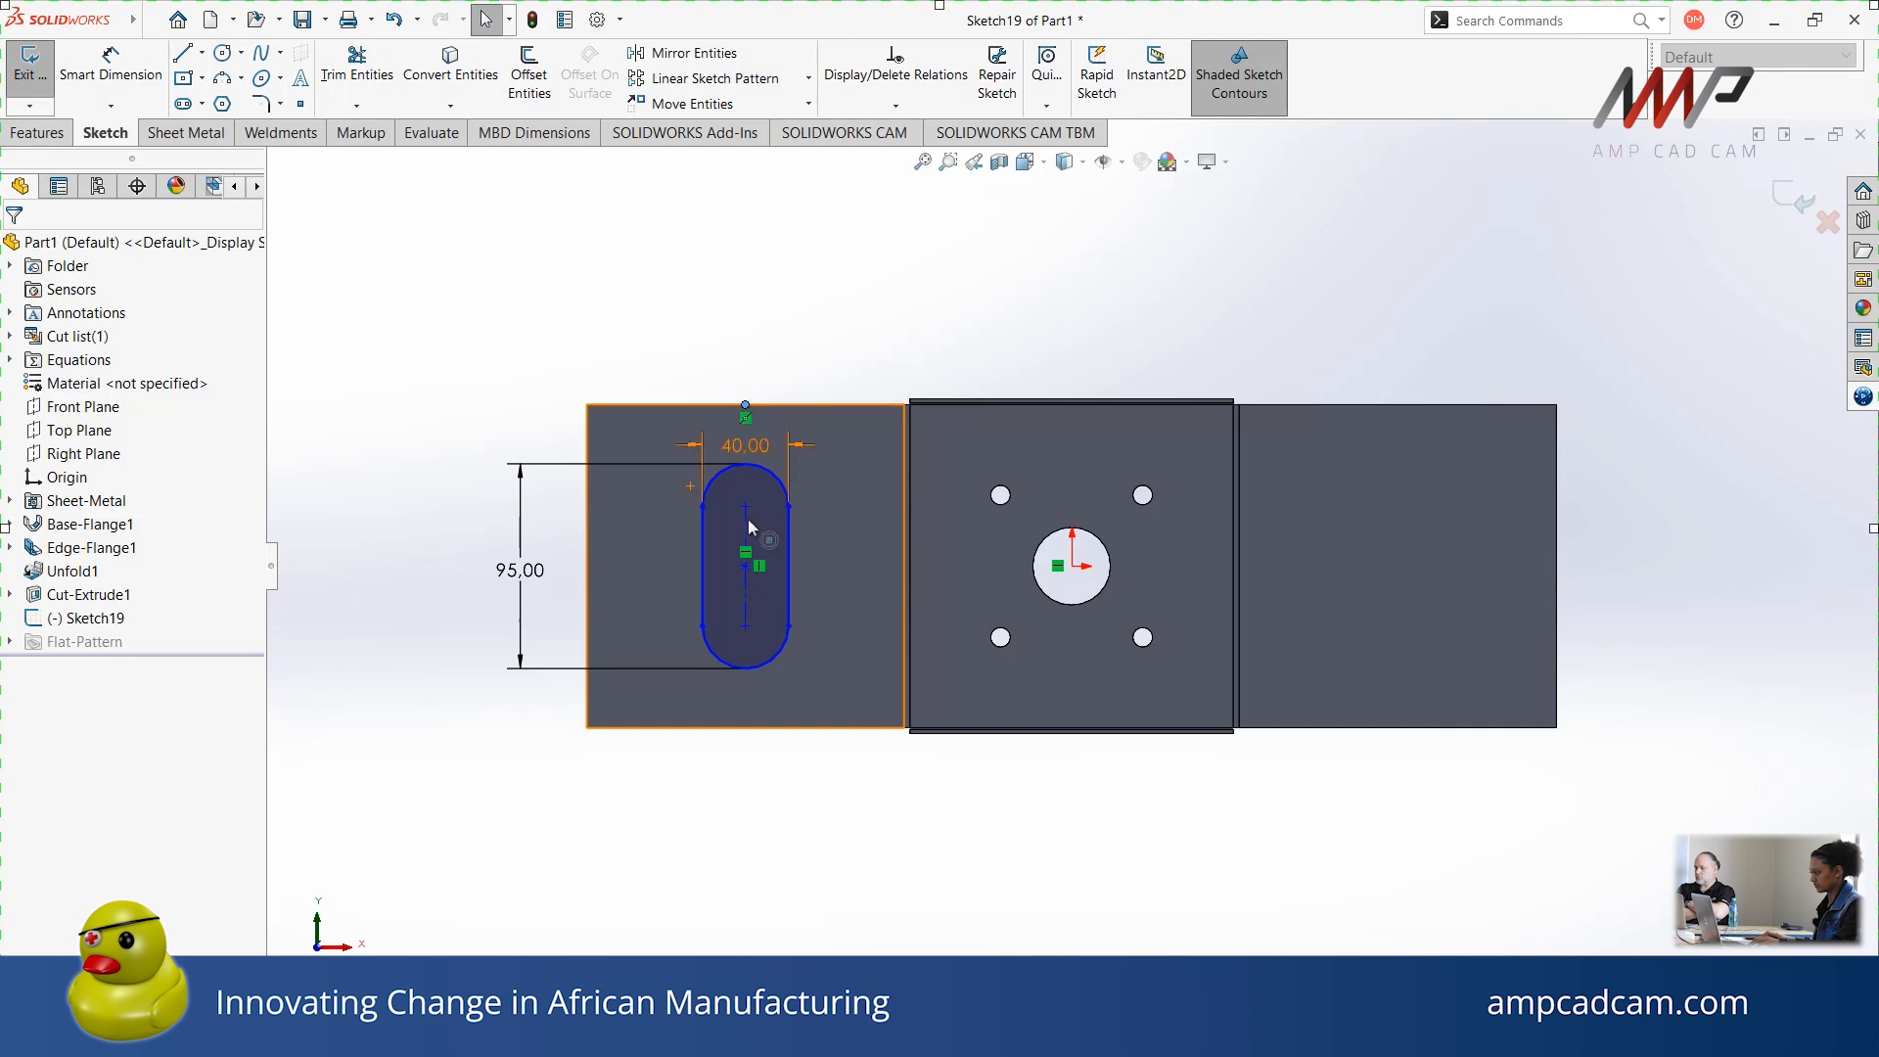
left_click(746, 523, "ctrl")
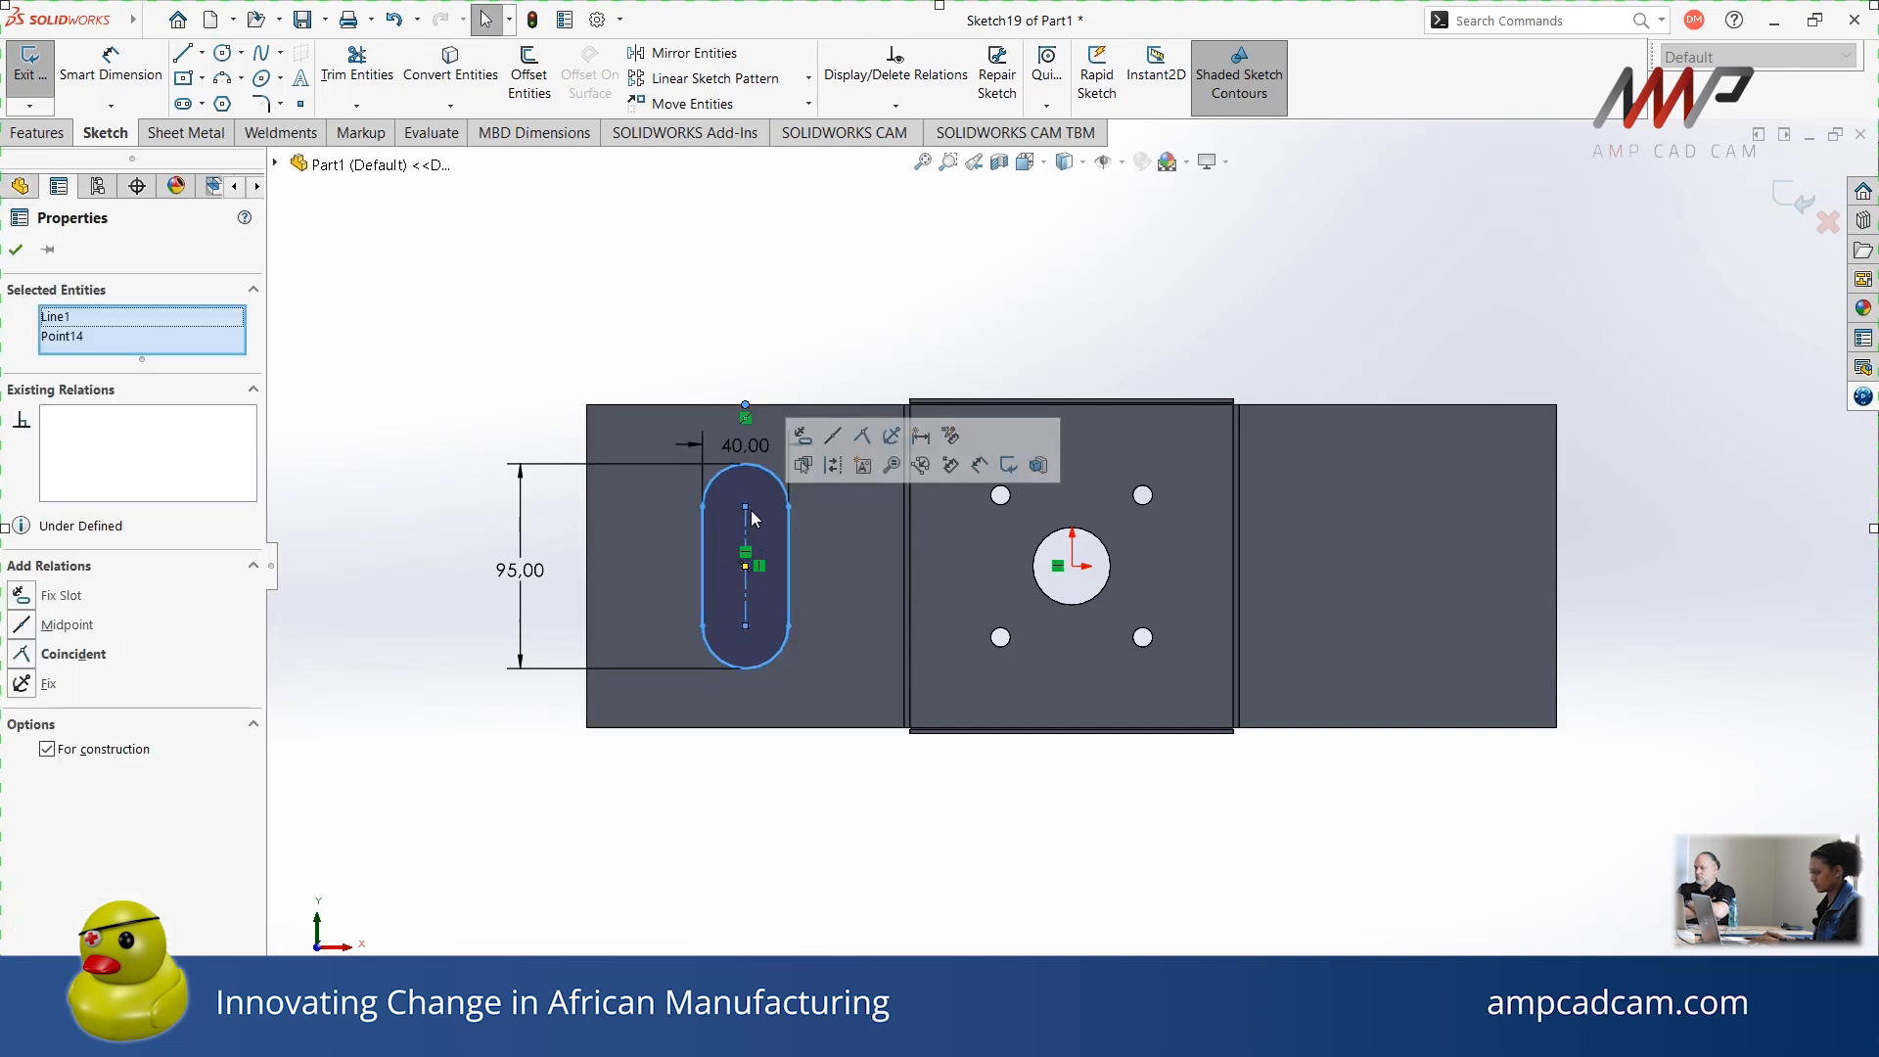
left_click(58, 654)
left_click(700, 825)
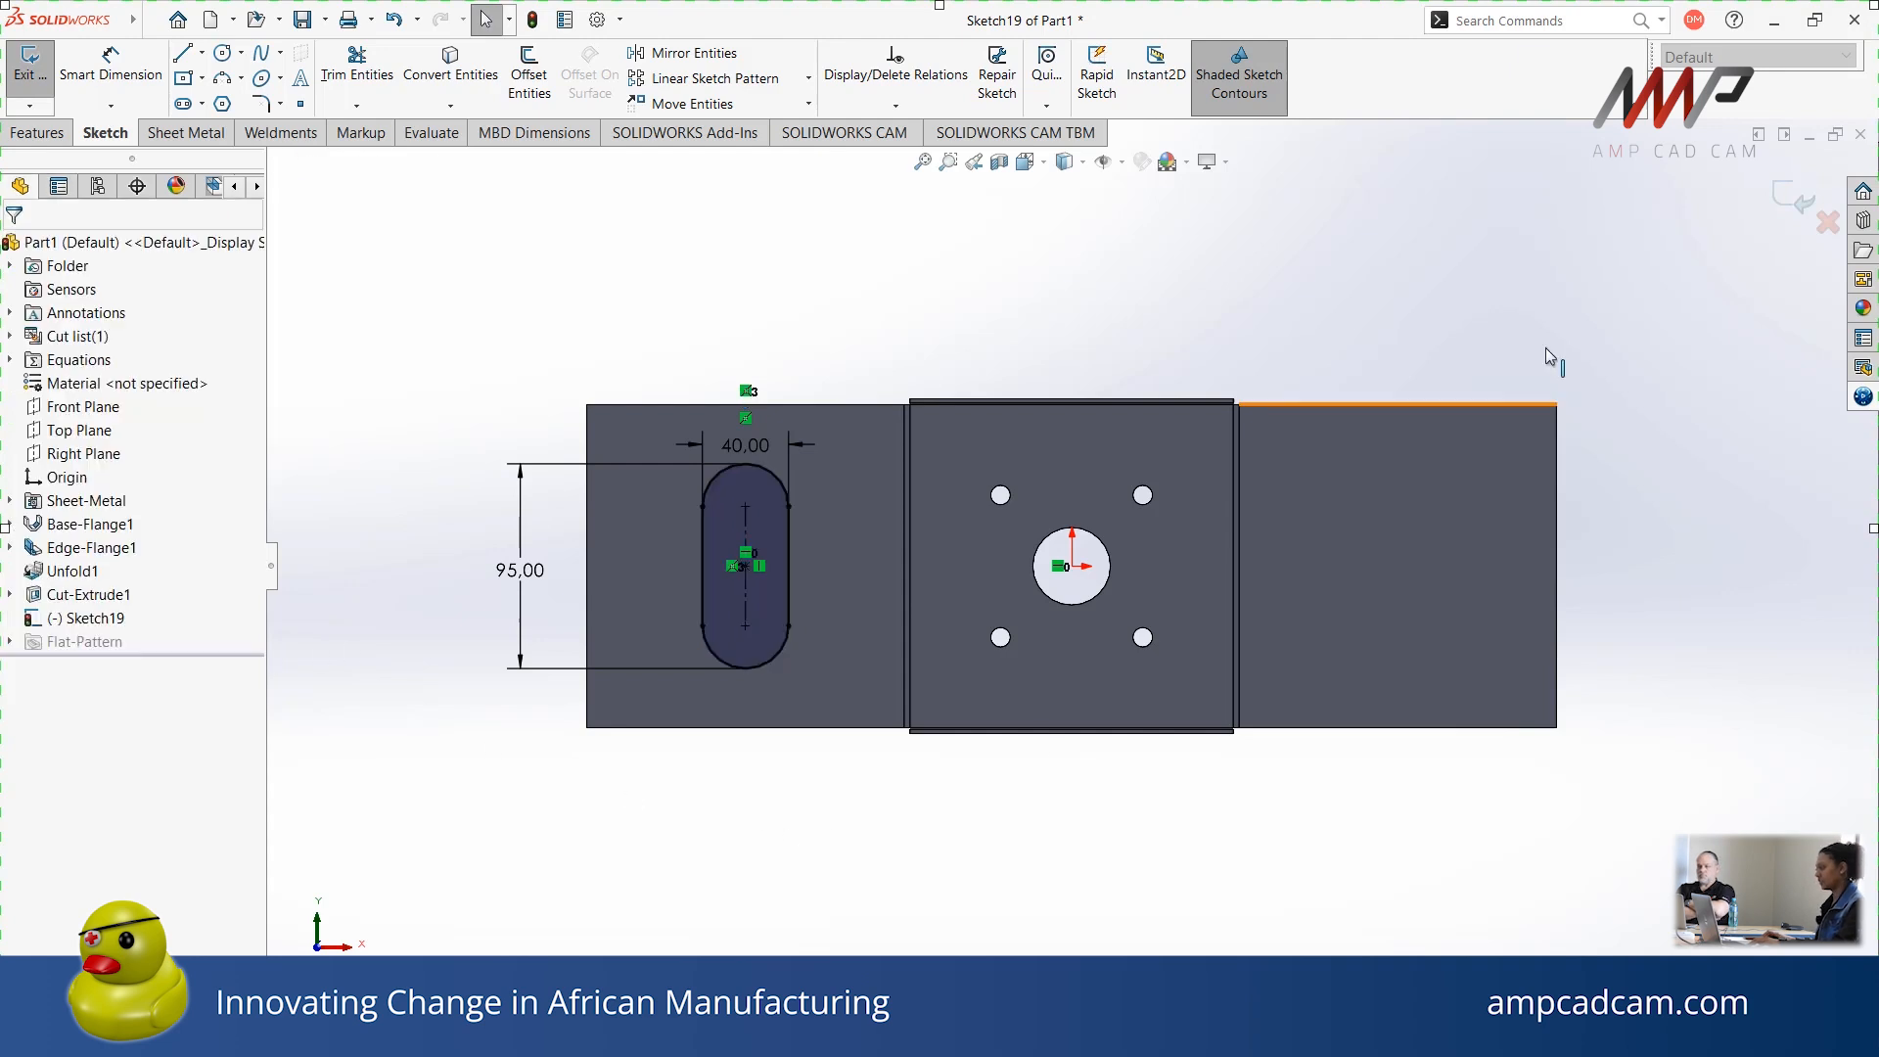
Draw a 75 mm vertical construction line from the origin to the base plate's upper edge and mirror the slot about it
right_click_drag(1029, 839, 1027, 734)
right_click_drag(1042, 803, 713, 849)
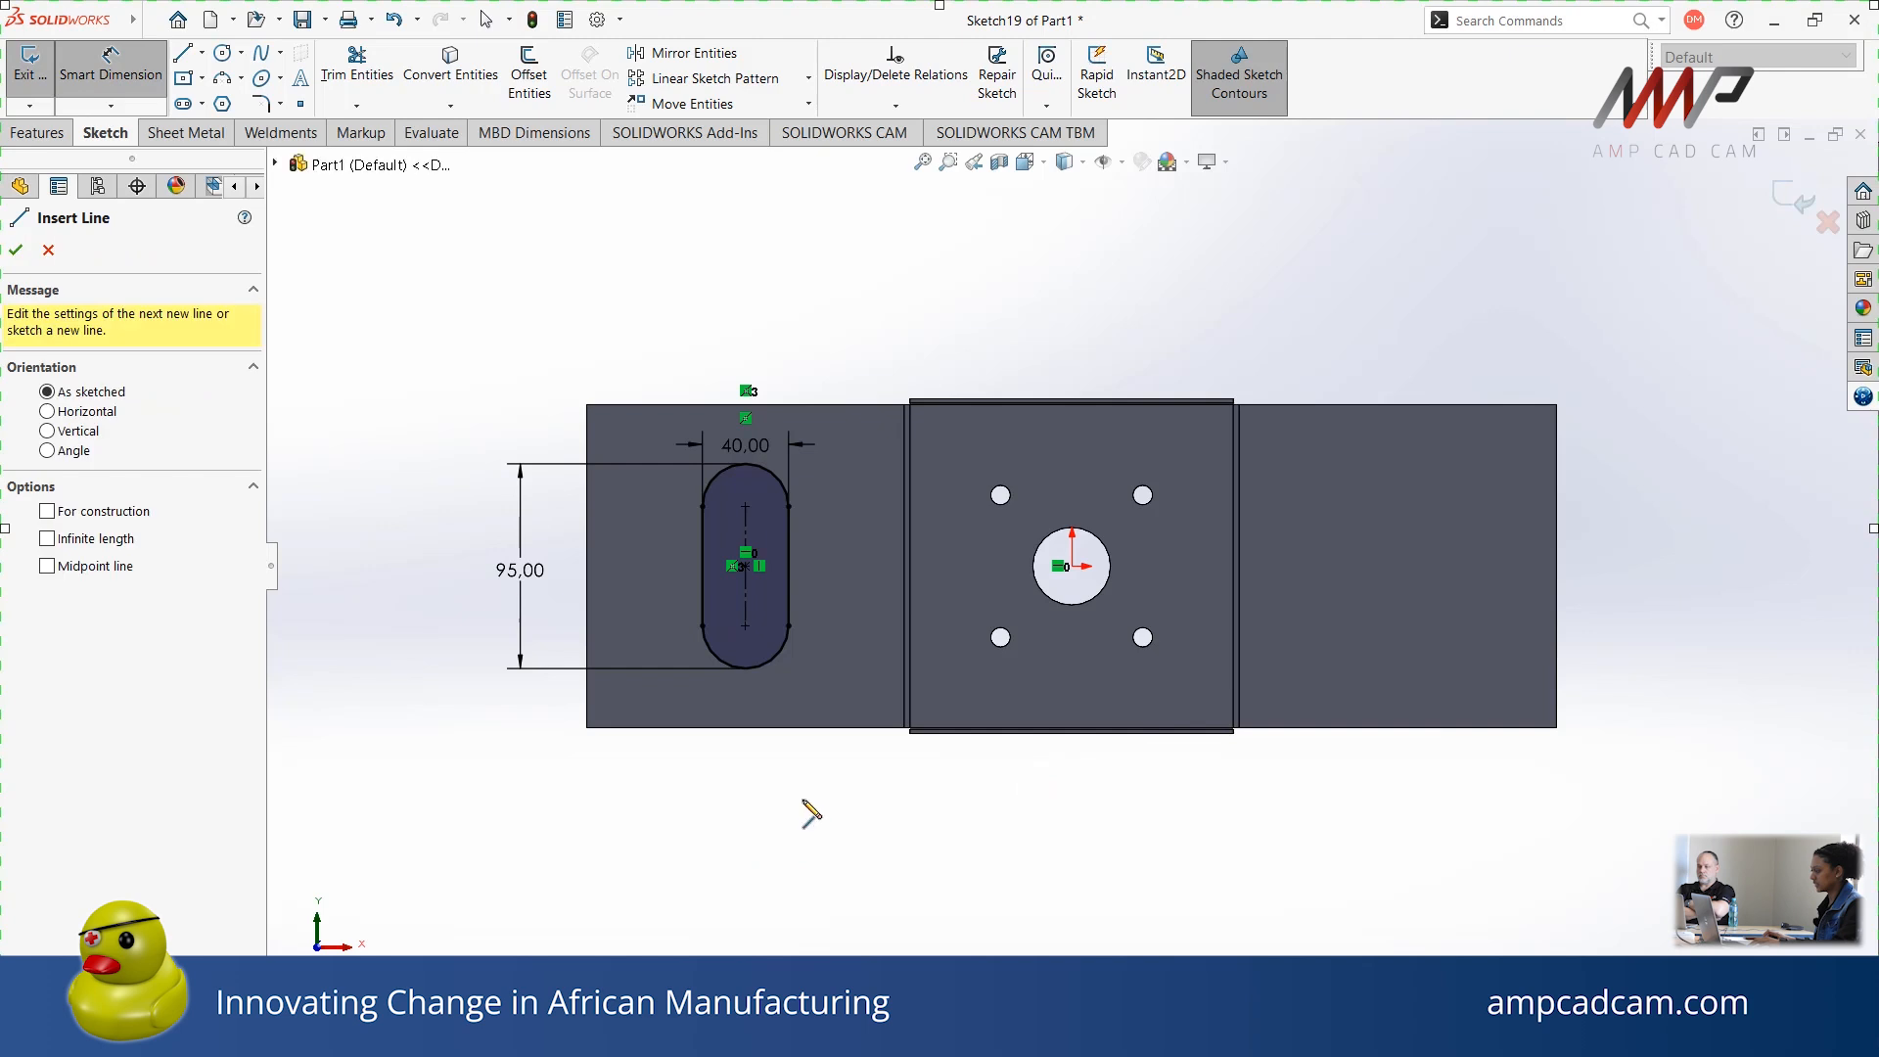
left_click(1071, 565)
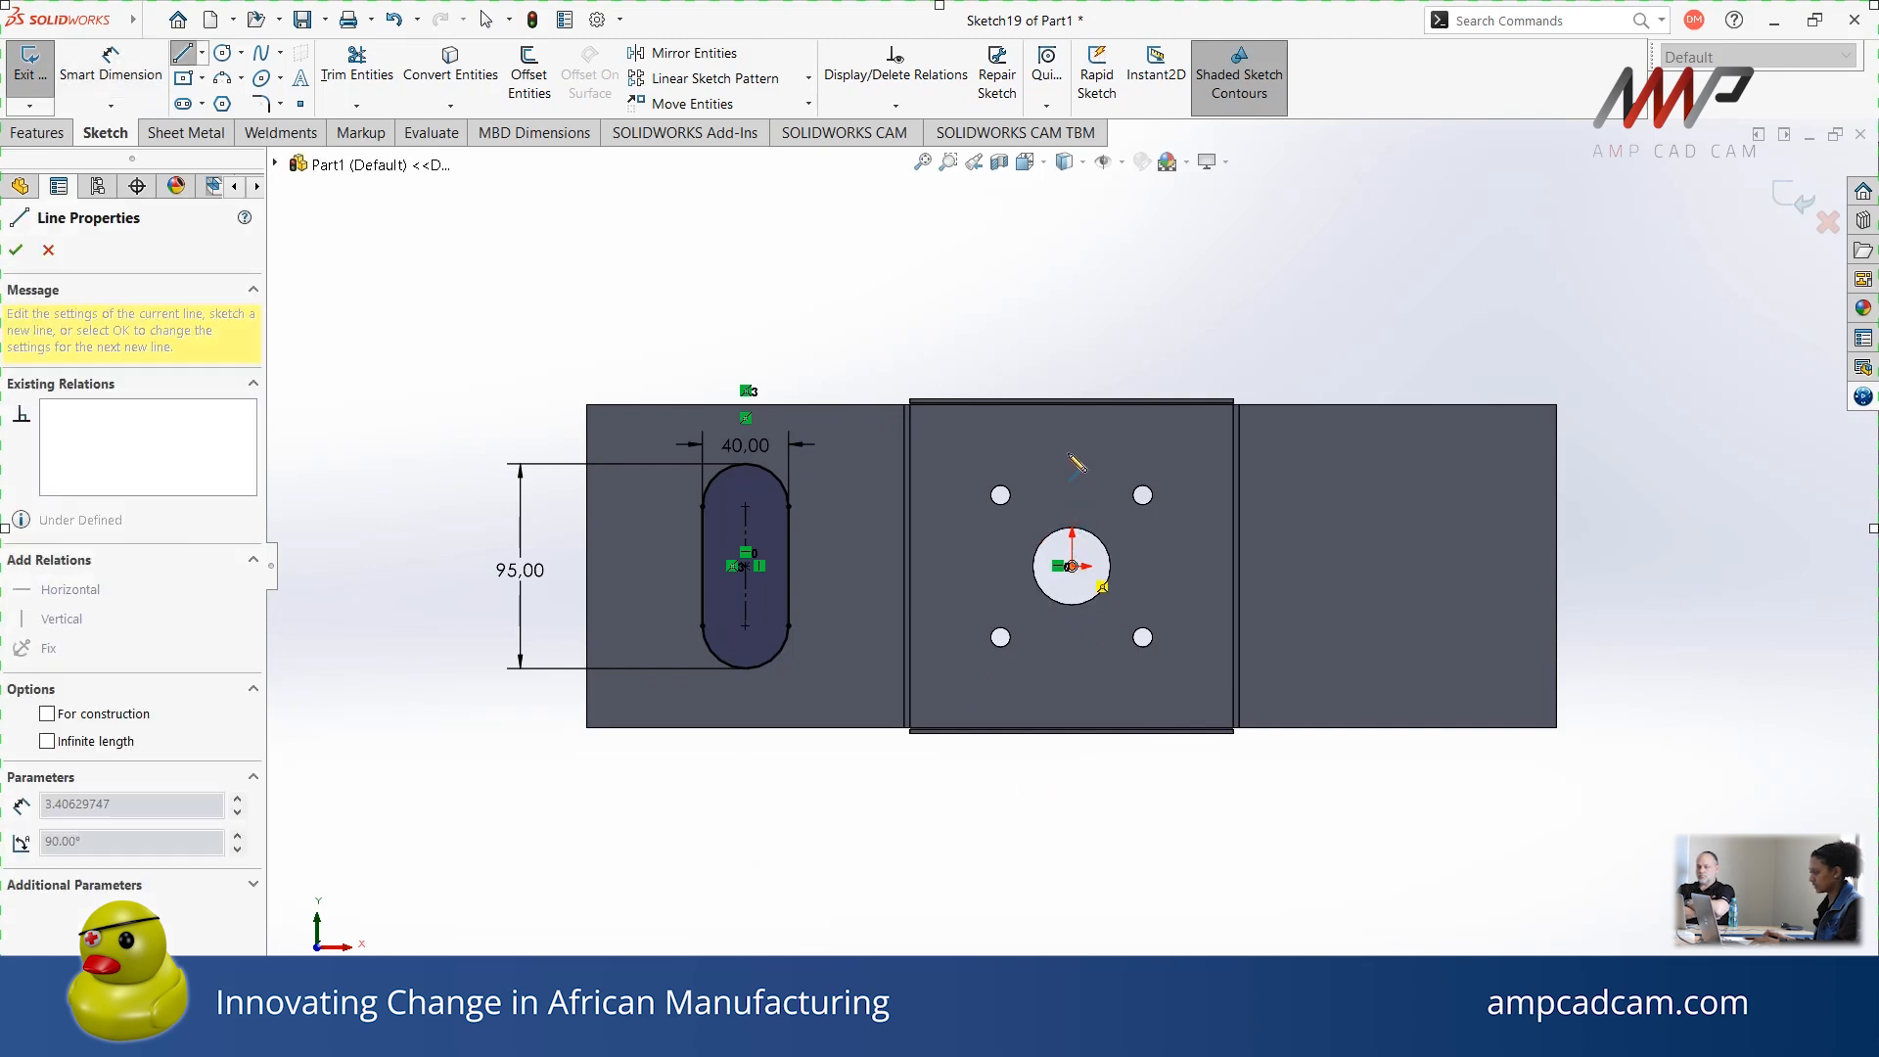
left_click(1072, 404)
key("Escape")
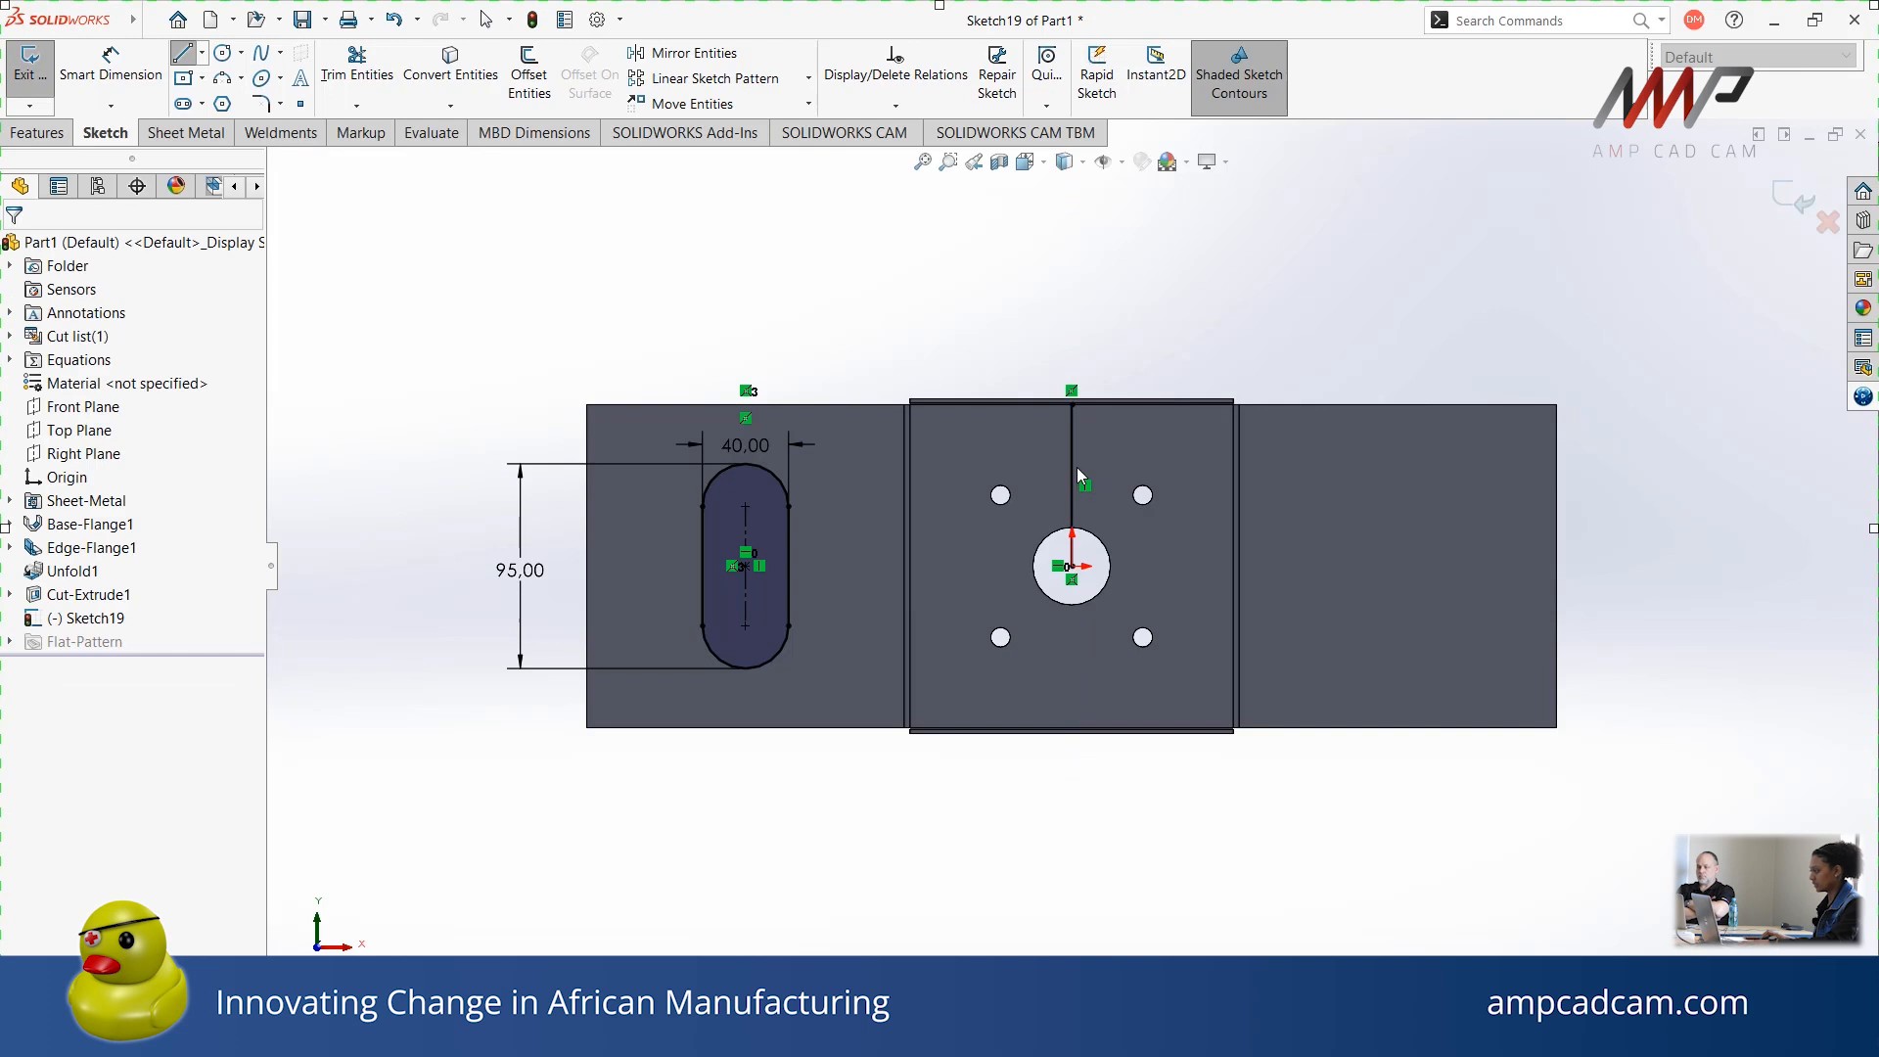
left_click(1070, 466)
key("Escape")
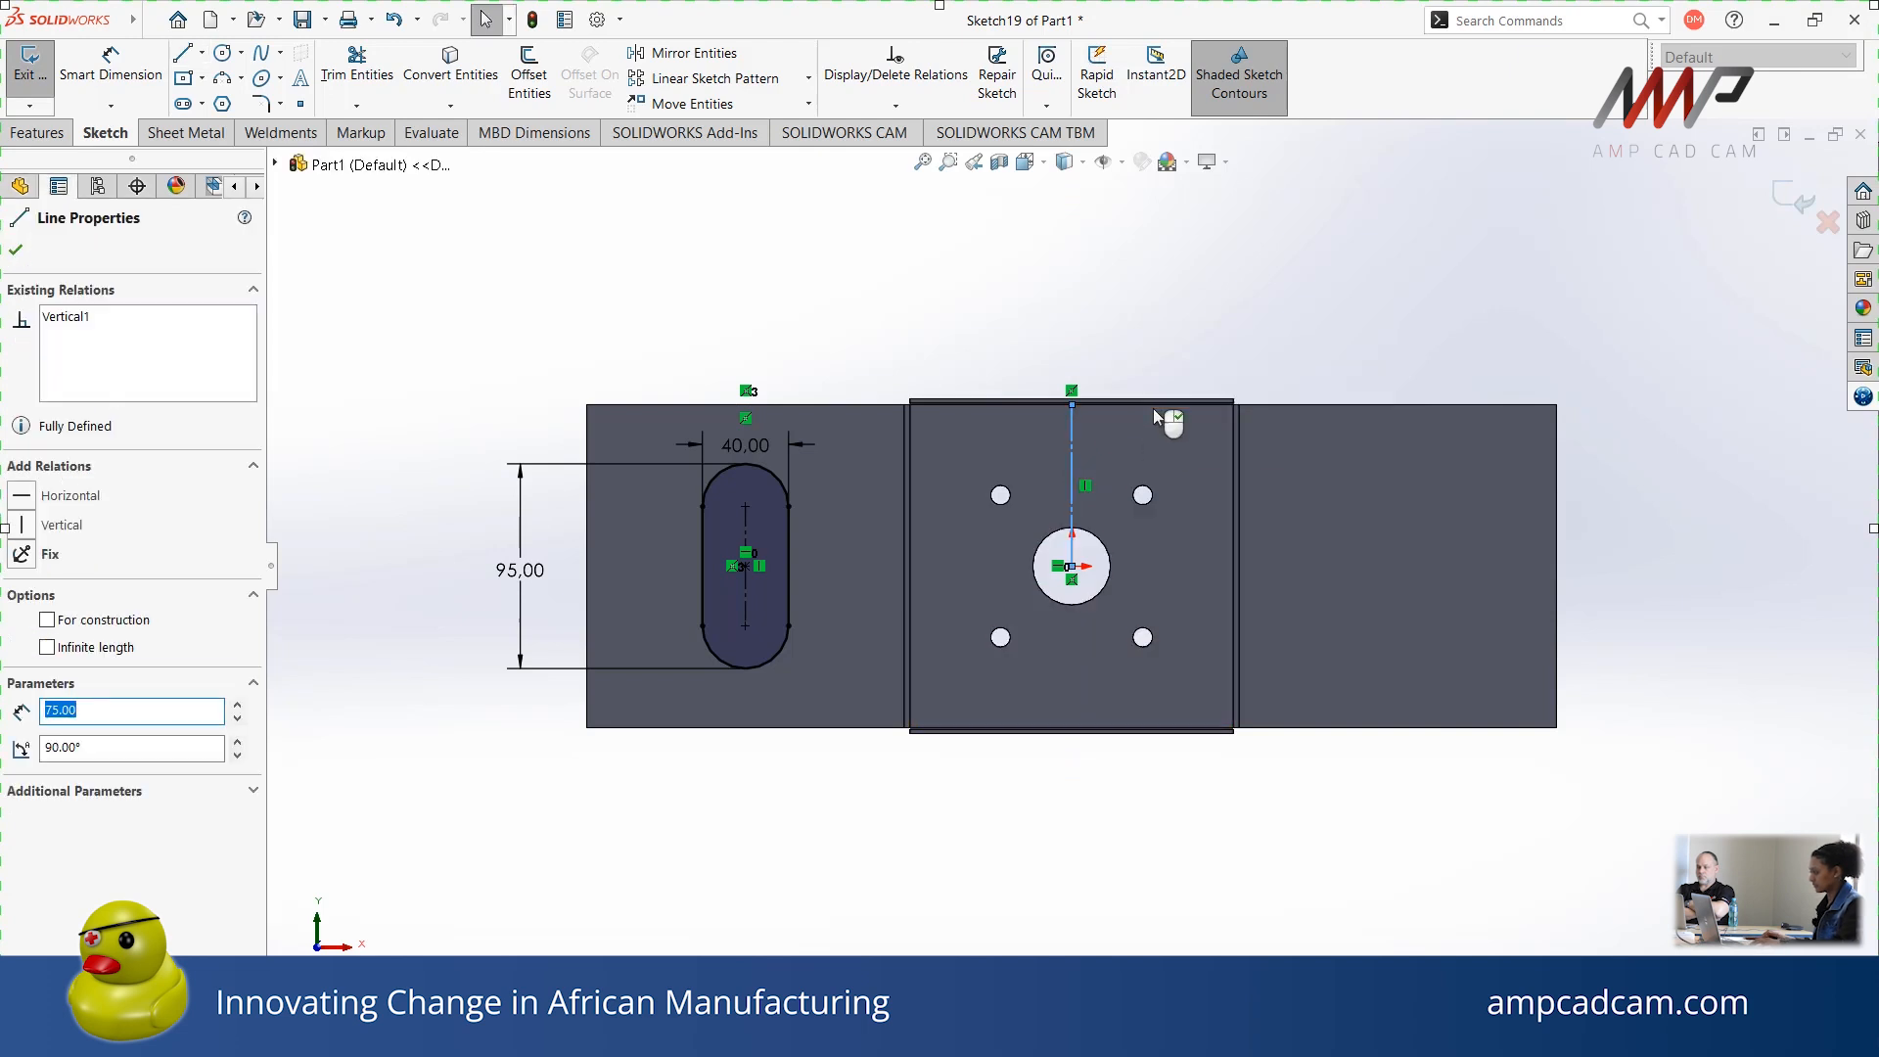
left_click_drag(1135, 850, 402, 205)
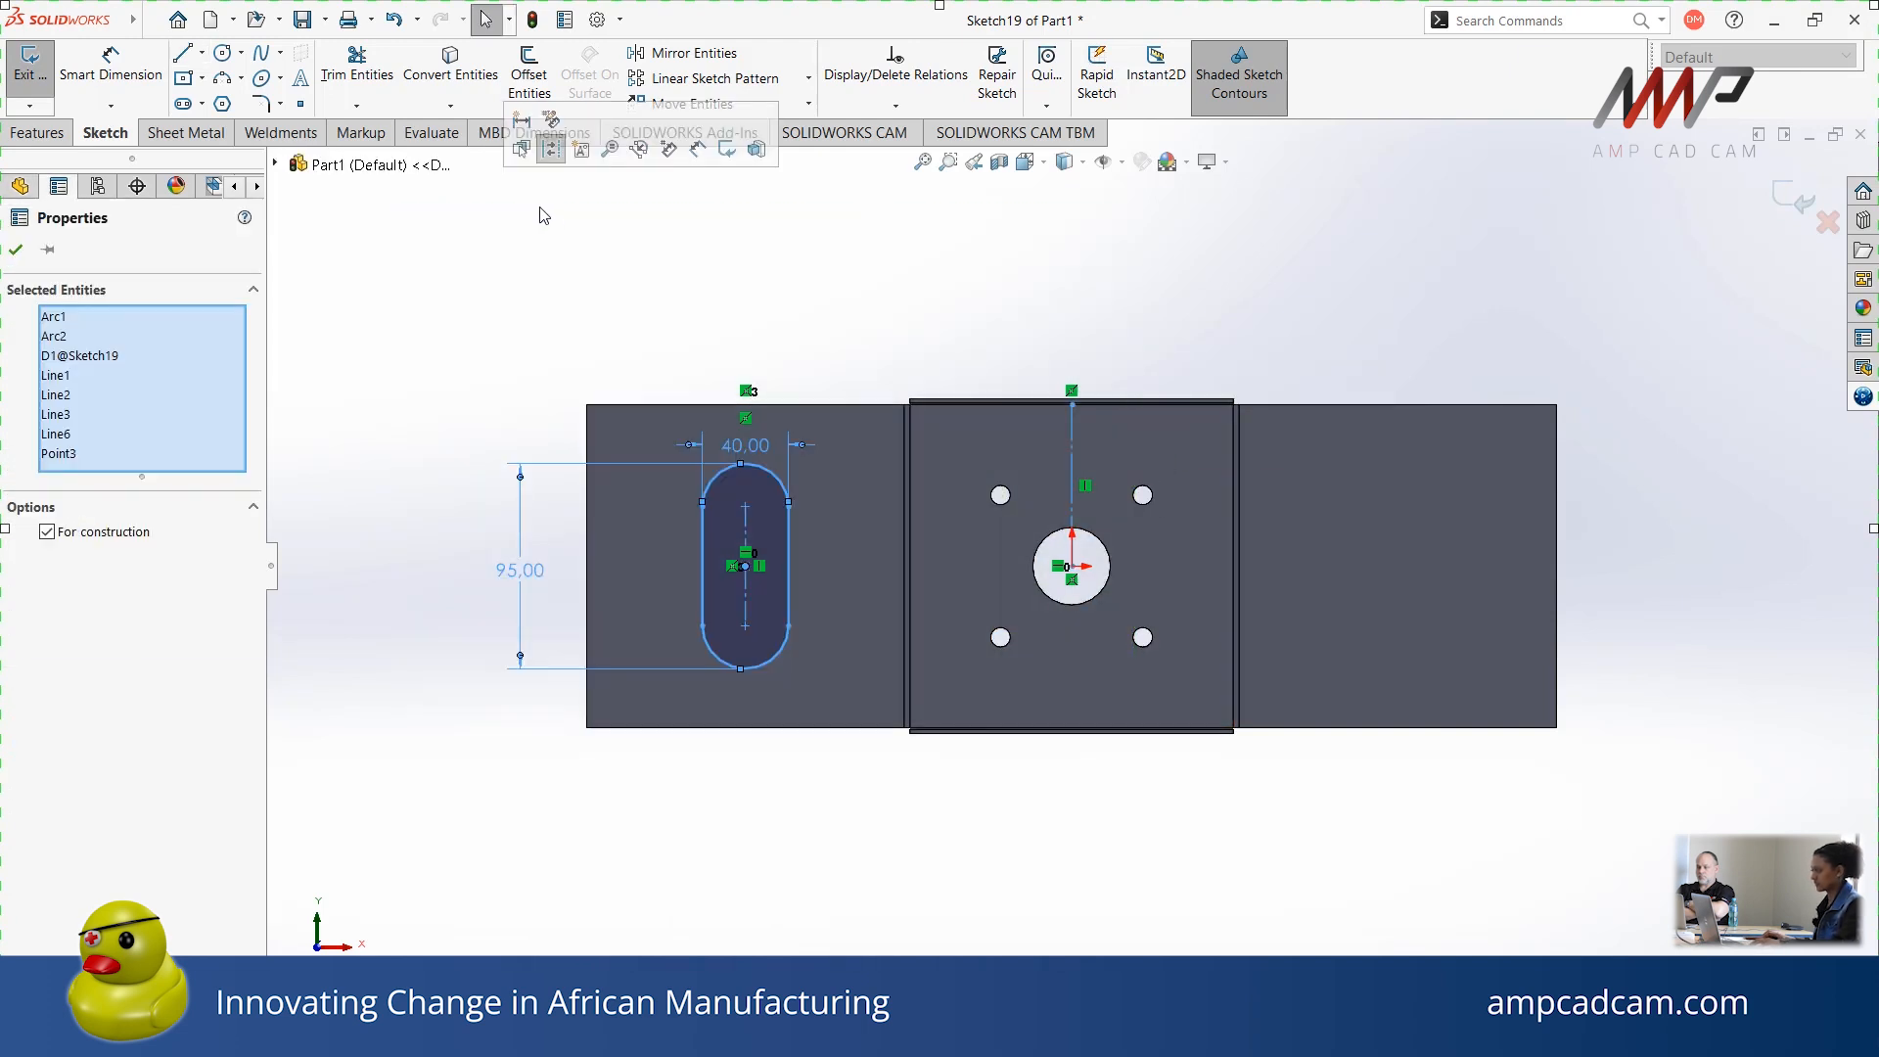
left_click(685, 53)
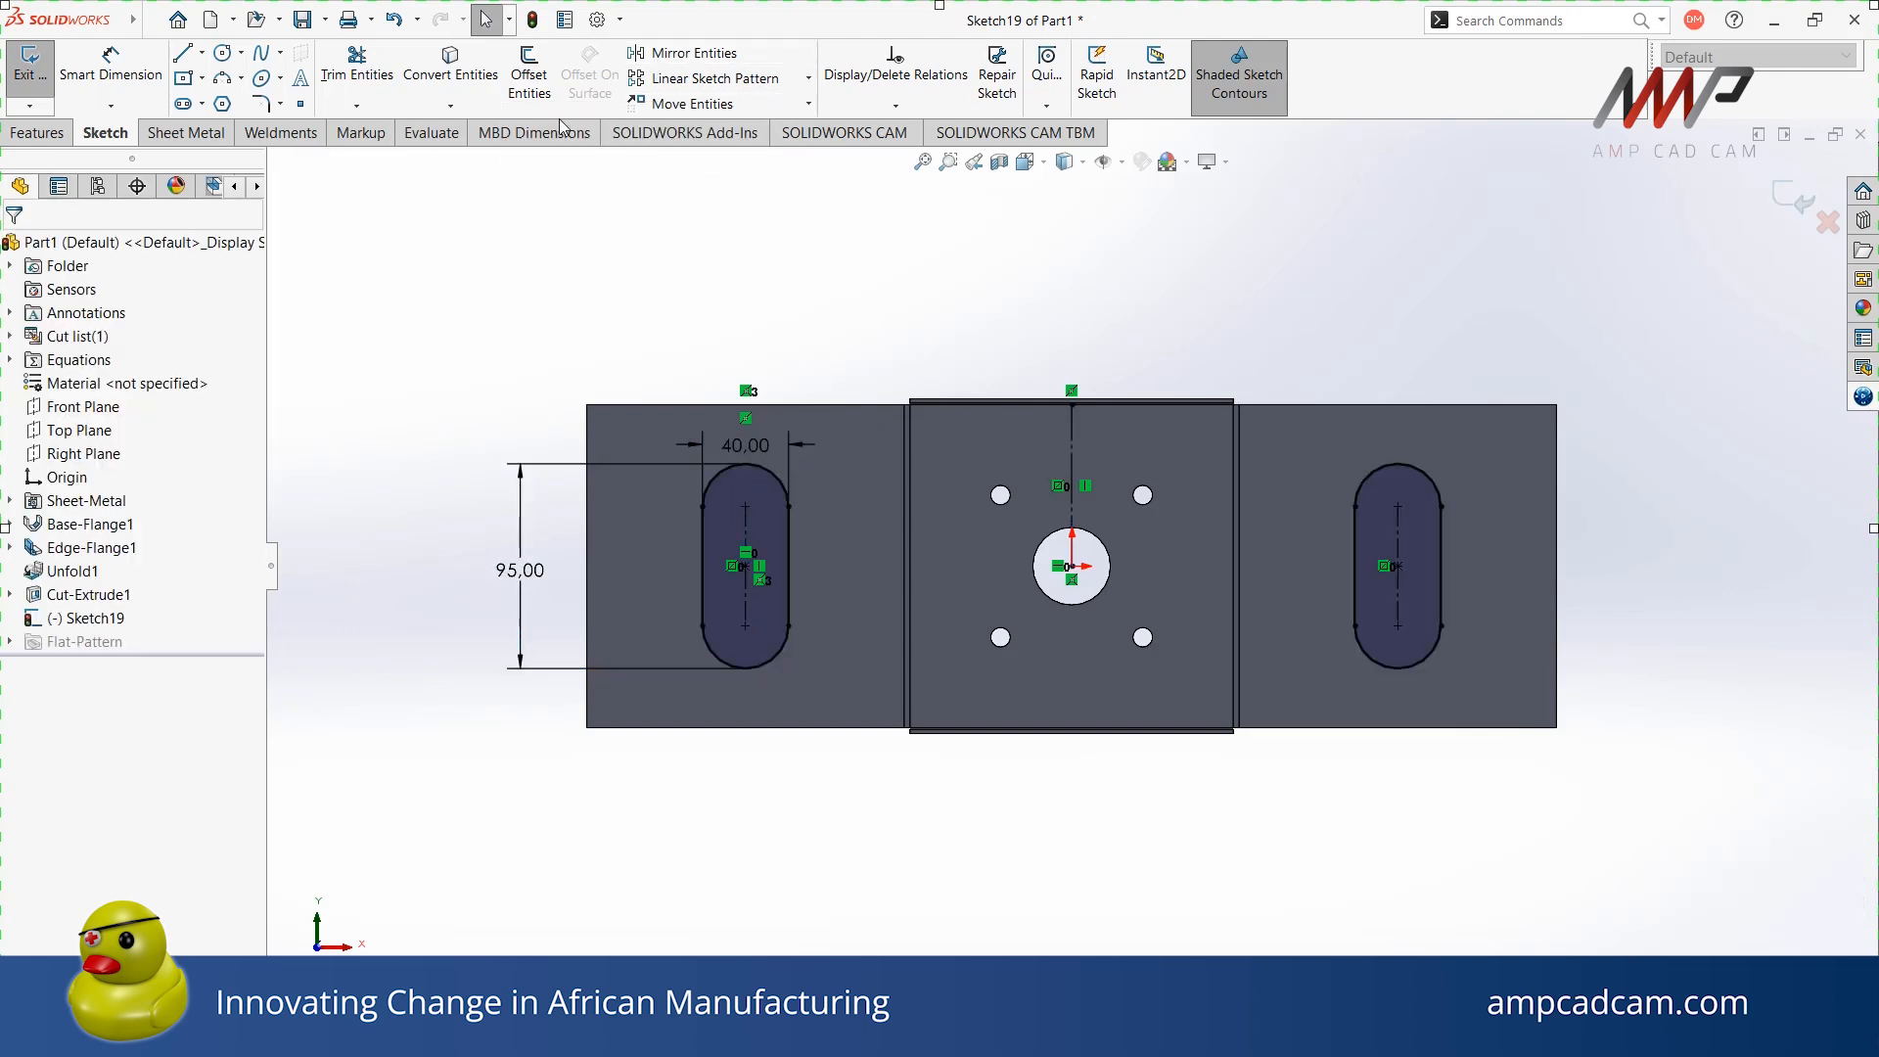
Cut both slots through the side flanges with a blind extruded normal cut linked to the sheet thickness
left_click(217, 134)
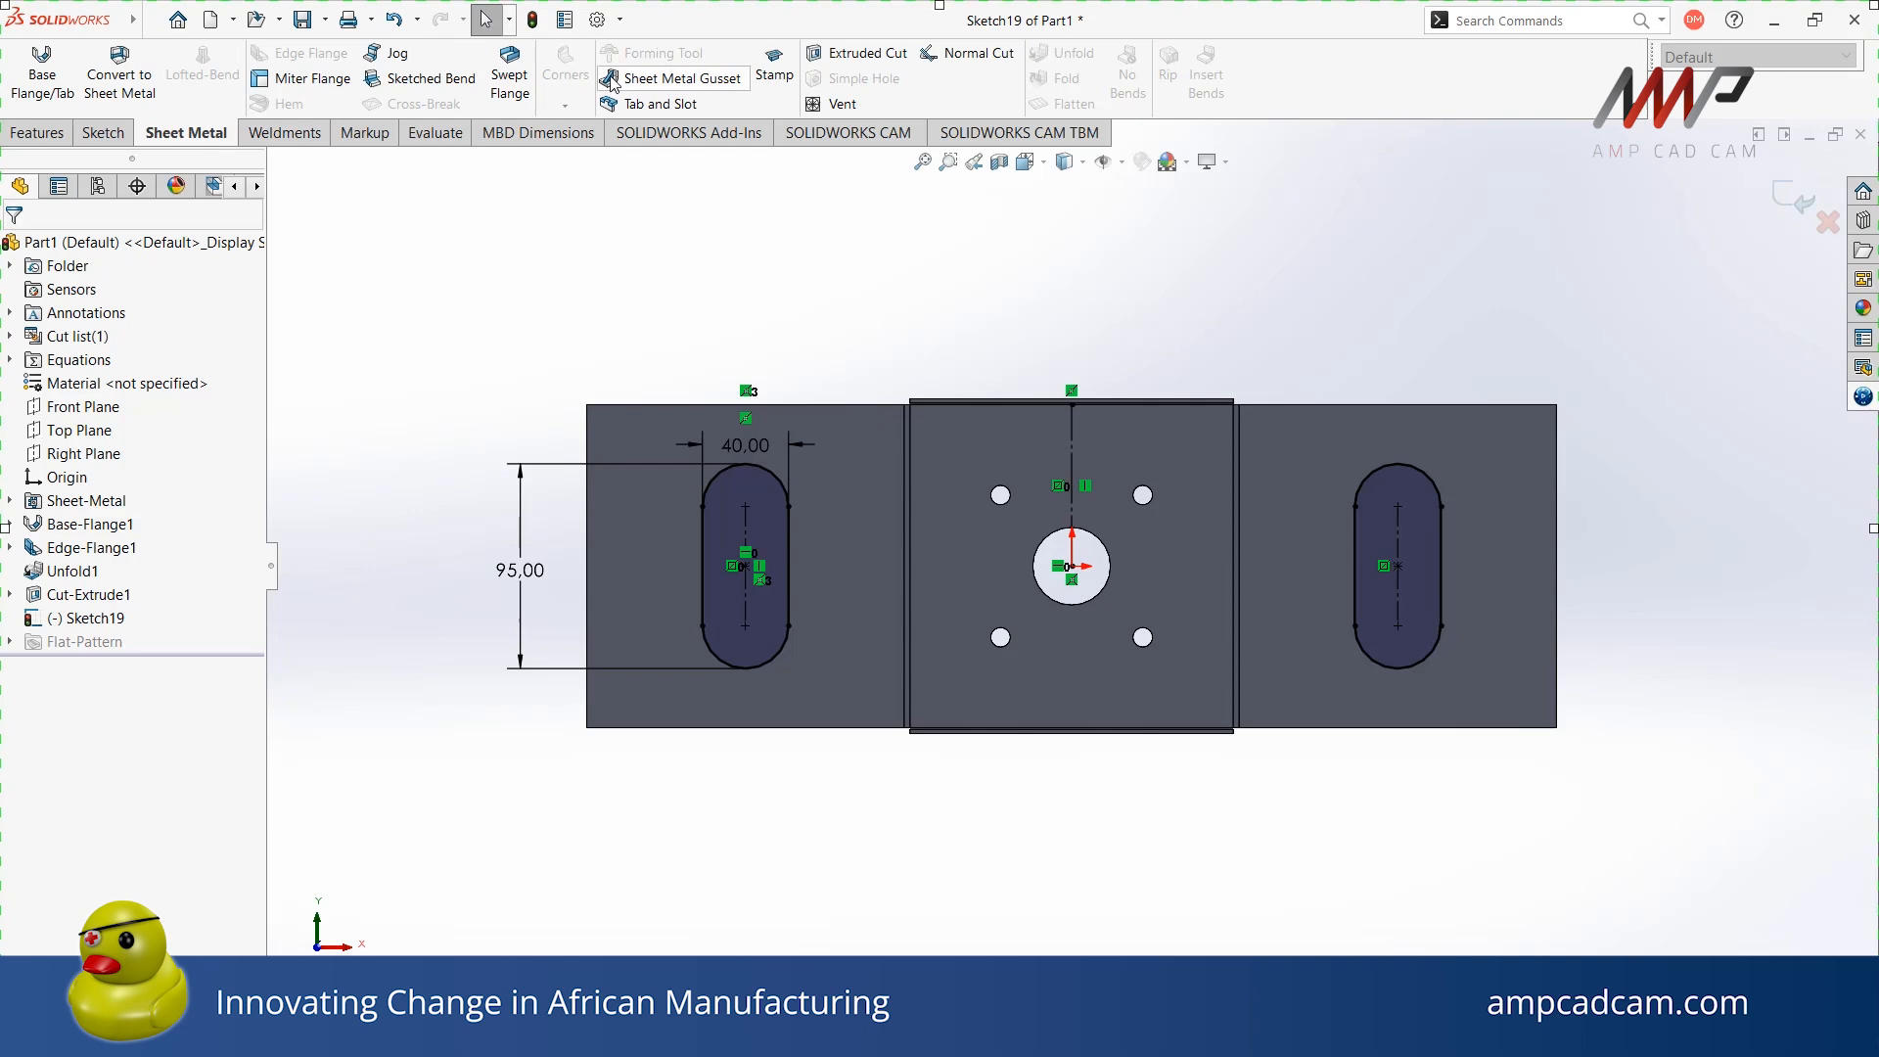
left_click(856, 53)
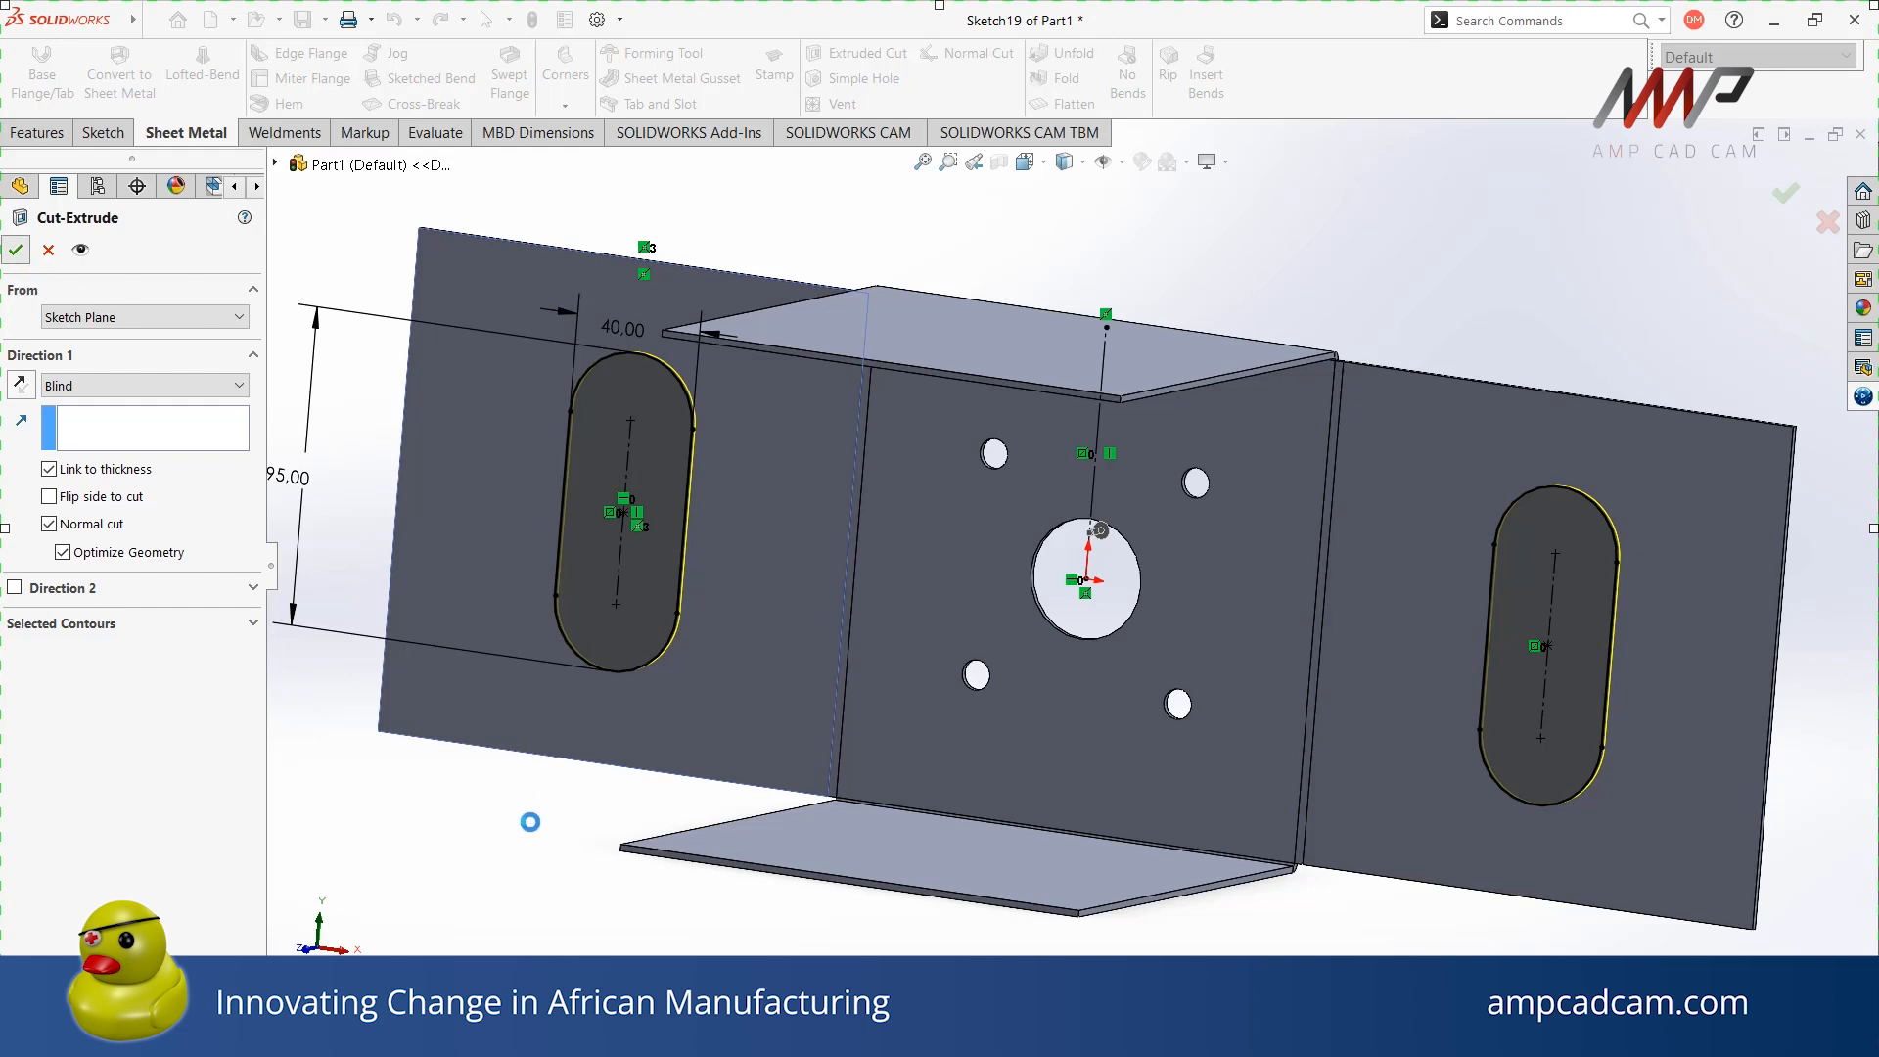
middle_click_drag(1220, 931, 1256, 941)
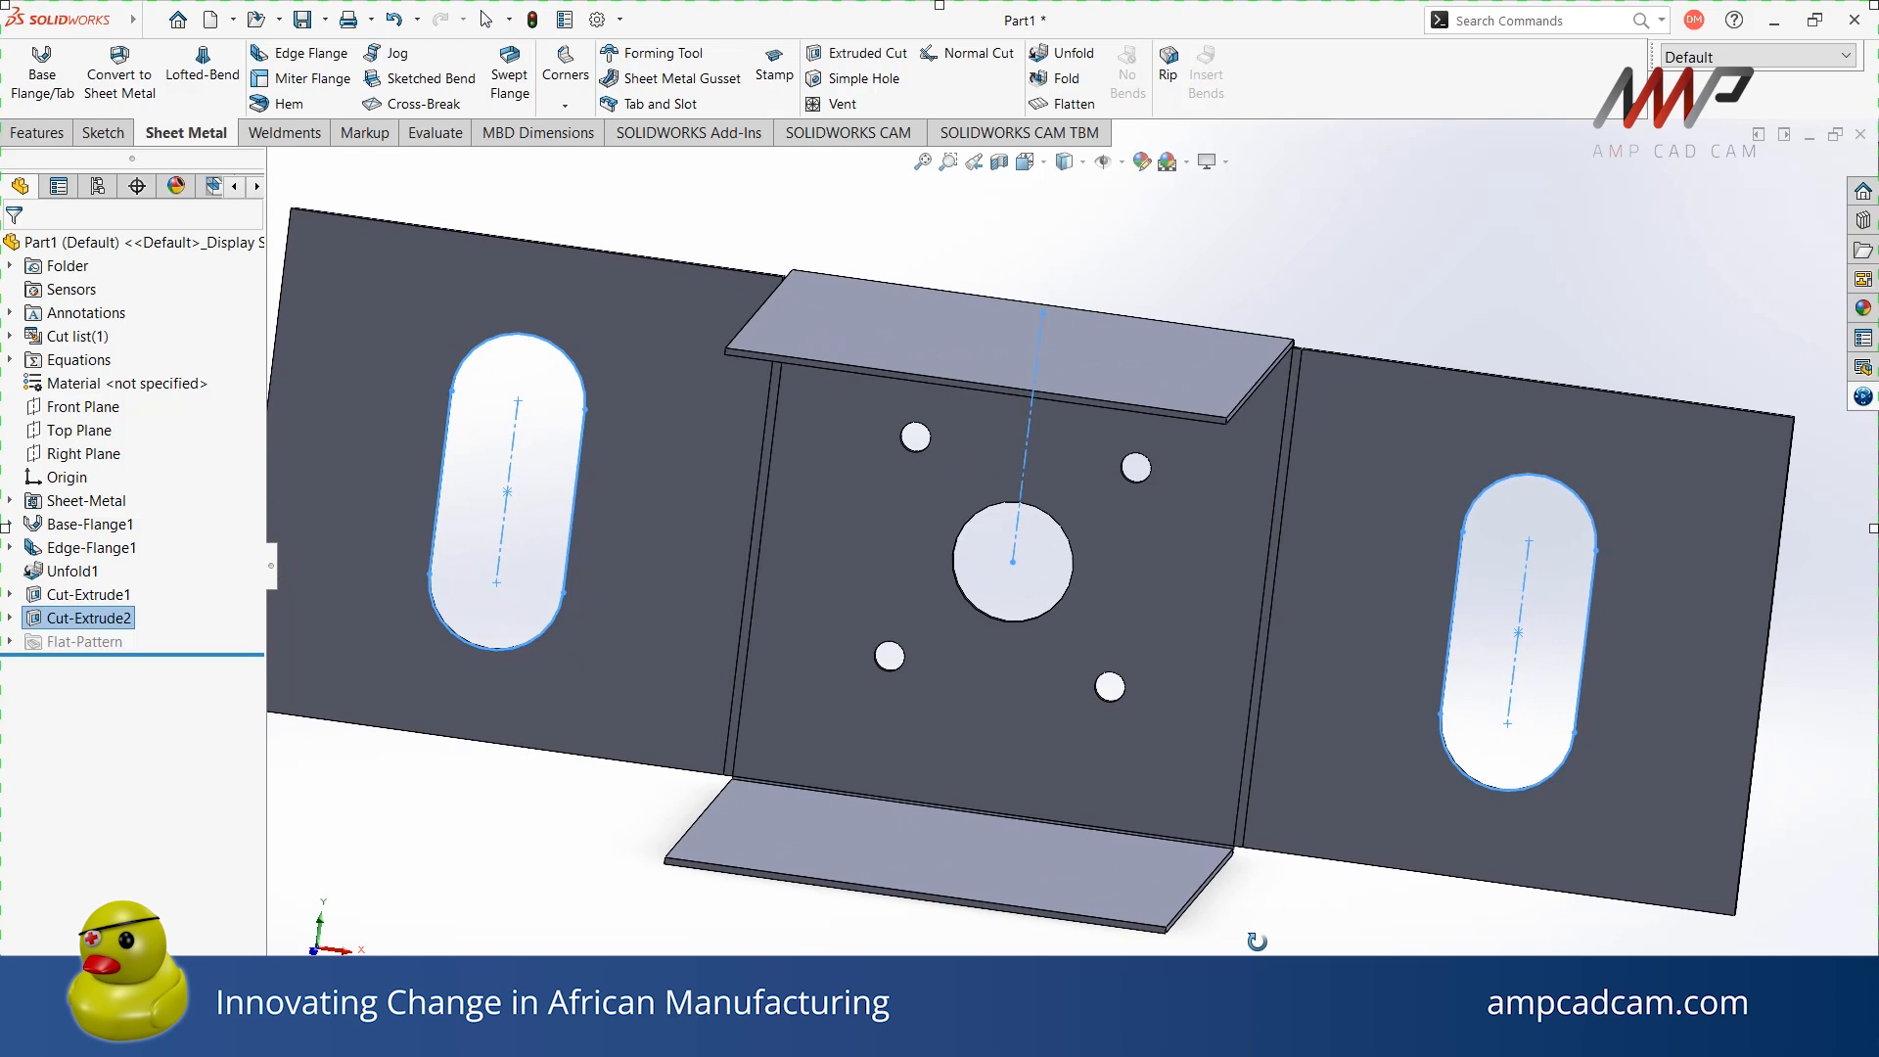
Fold both slotted side flanges back up along their bends, keeping the base plate face fixed
middle_click_drag(855, 732, 844, 716)
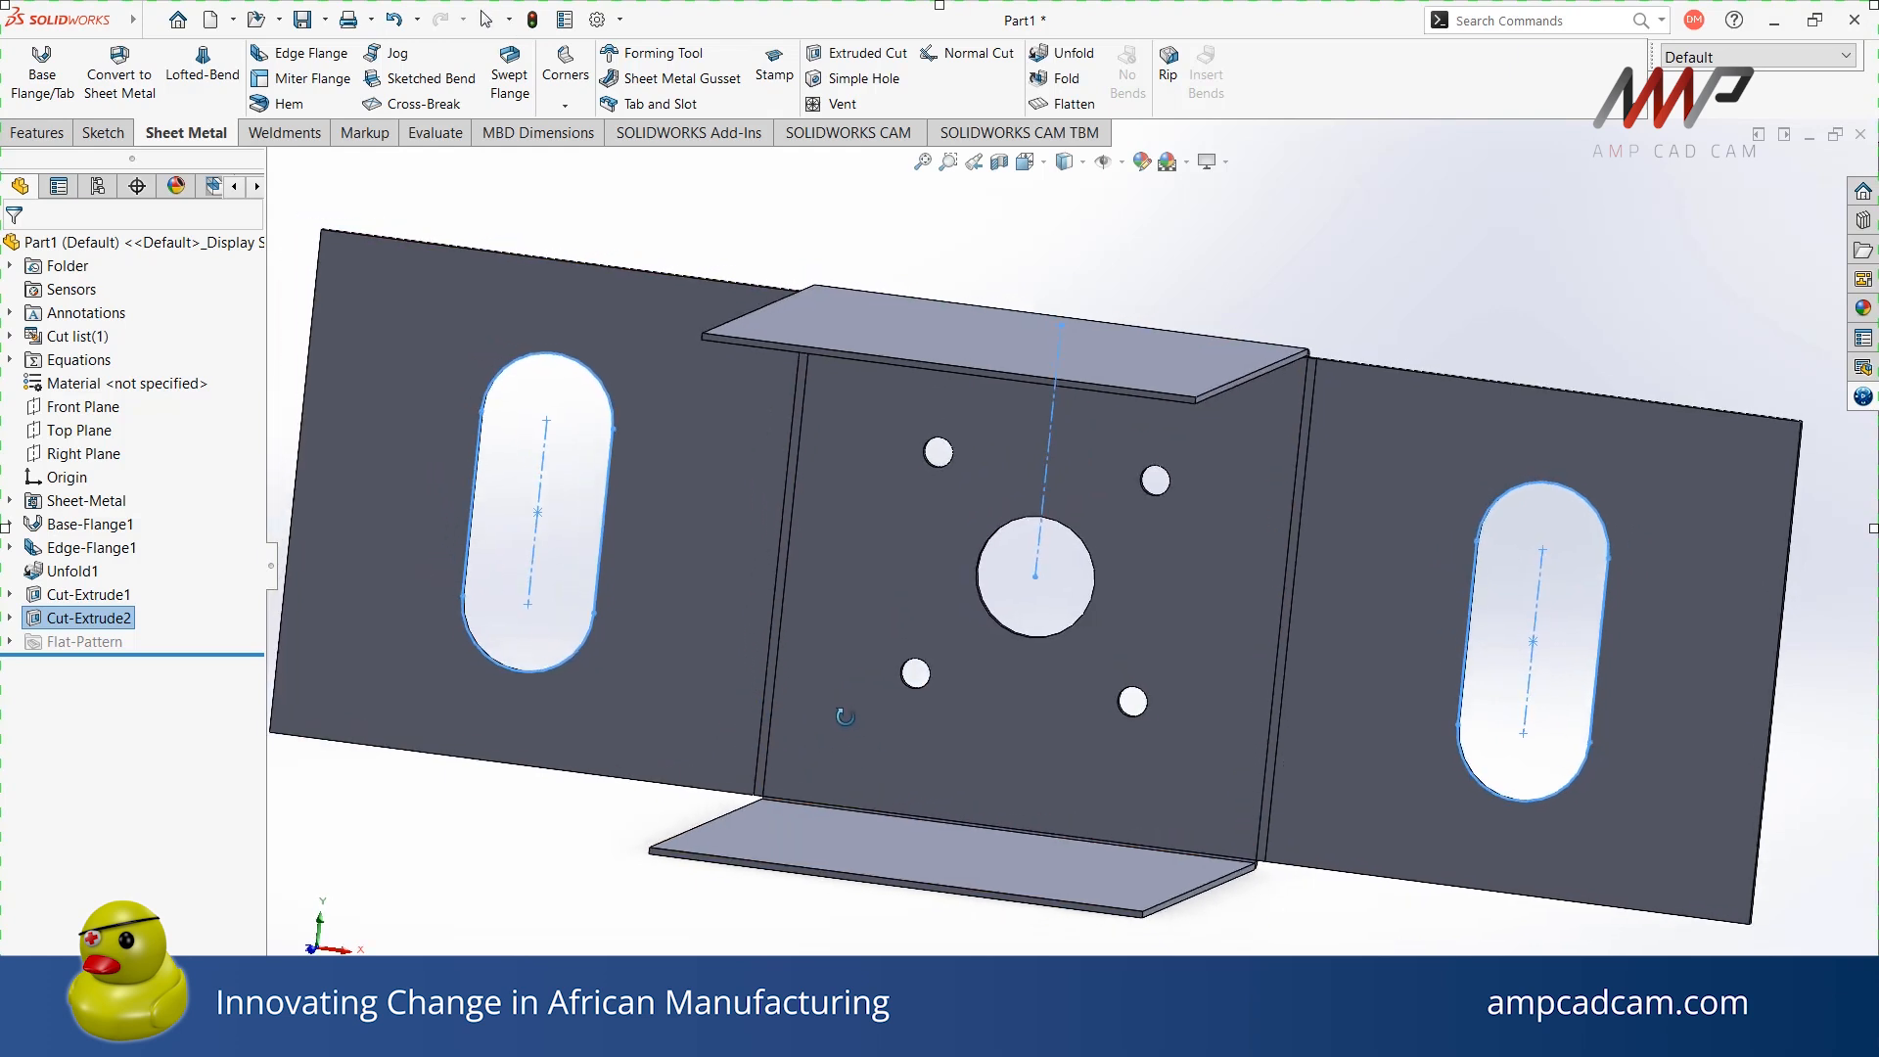
left_click(1057, 86)
left_click(785, 526)
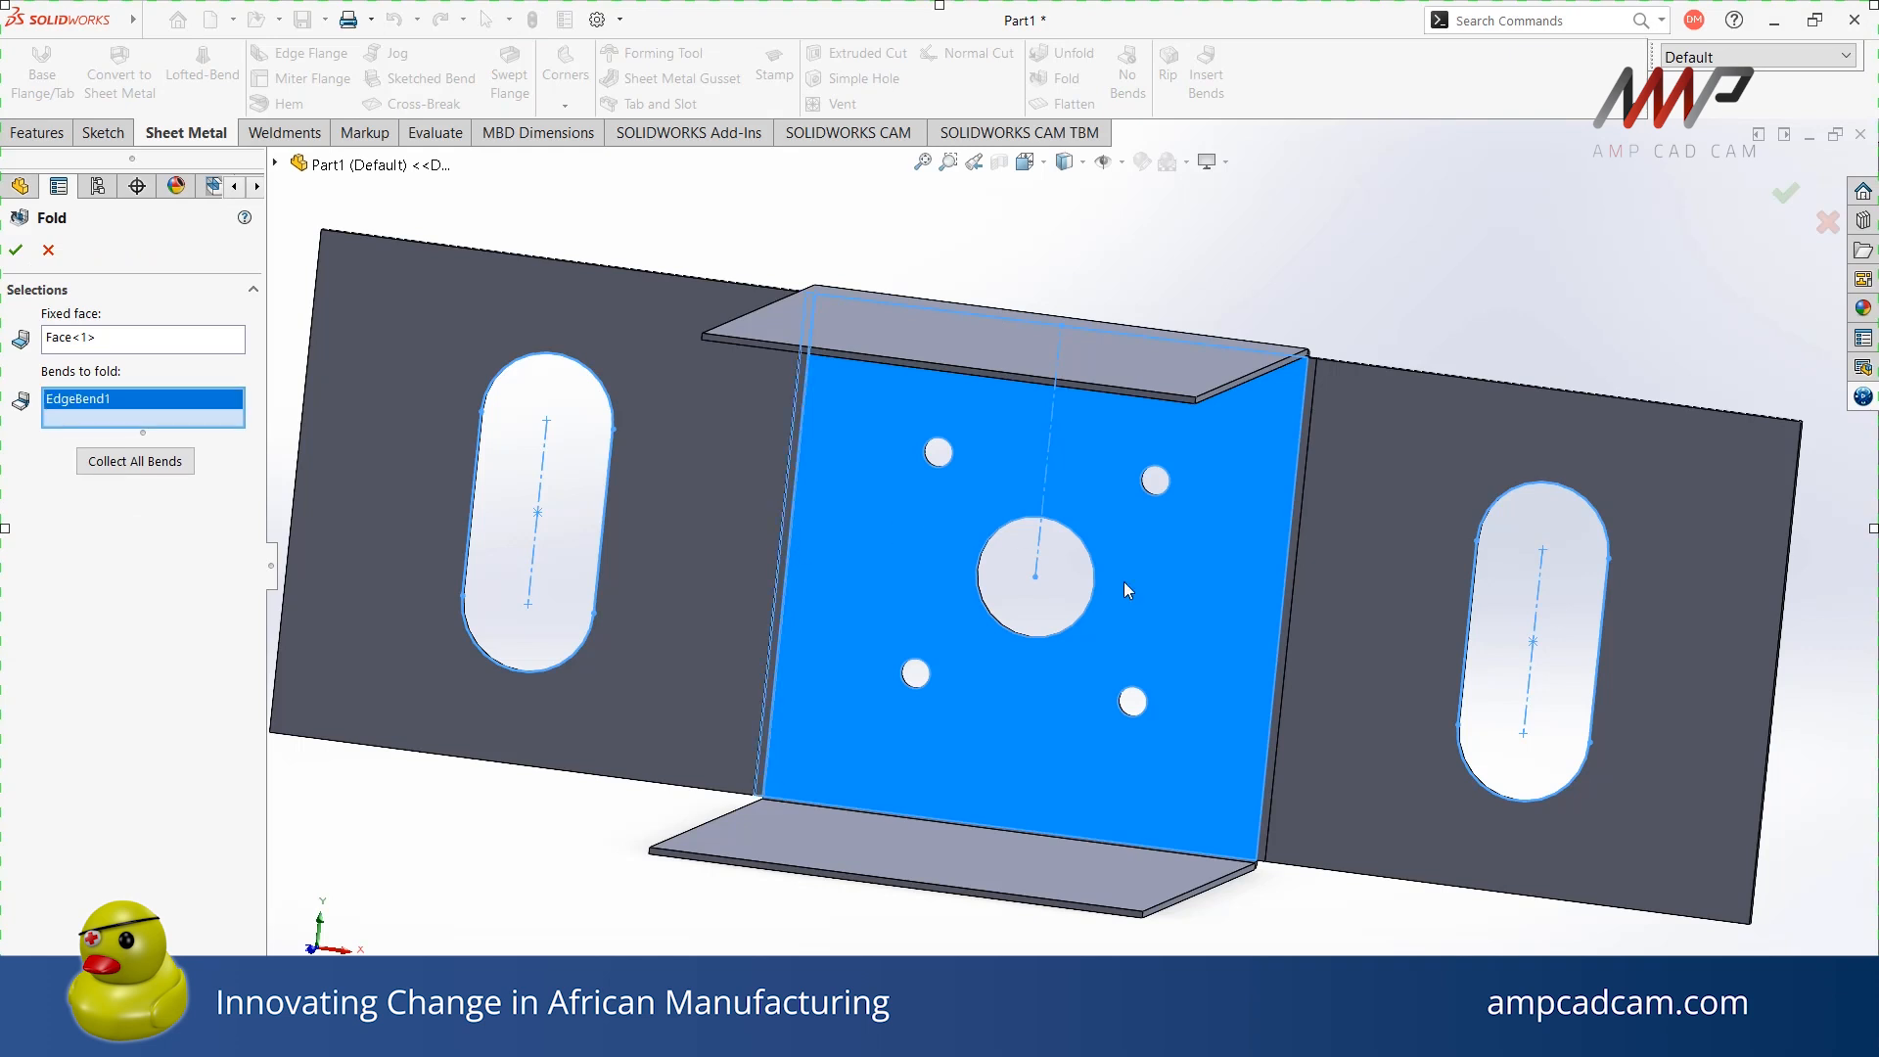
left_click(1289, 593)
left_click(16, 252)
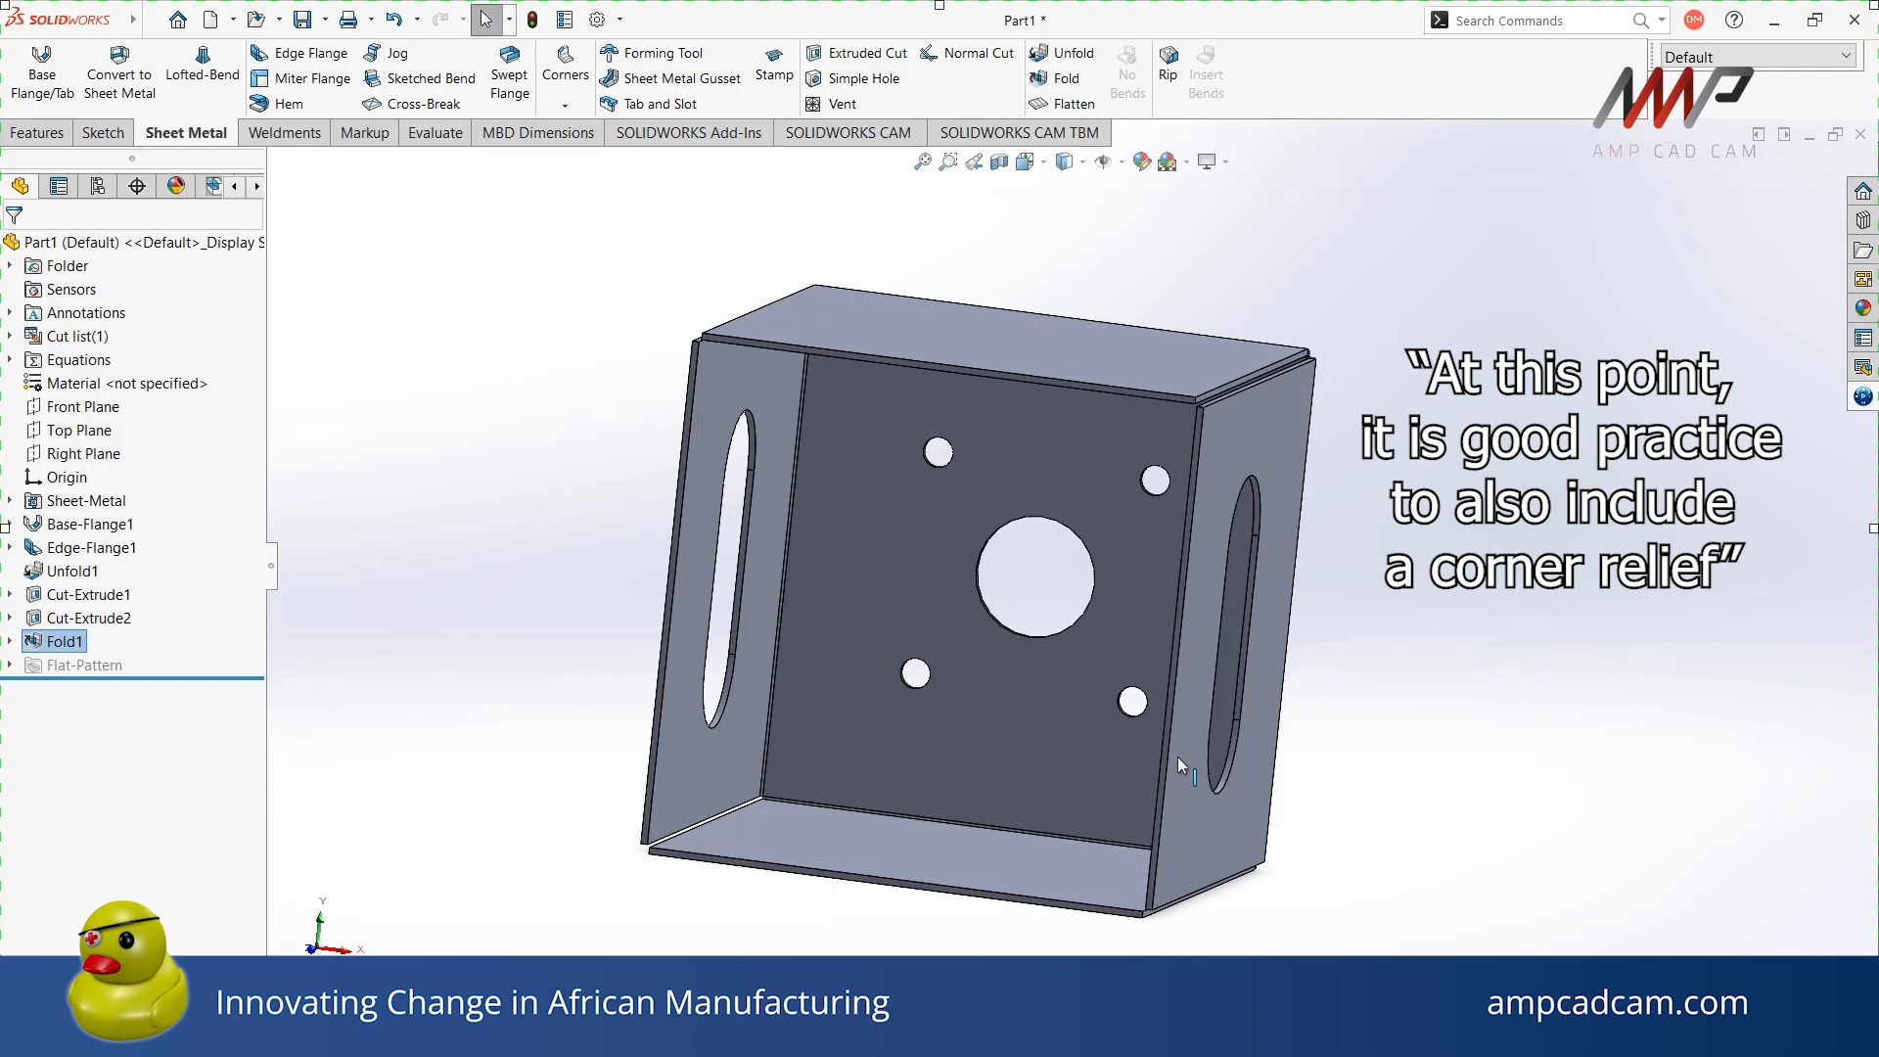
Flatten the folded box into its flat pattern and view it face-on
scroll(1178, 755, "up", 3)
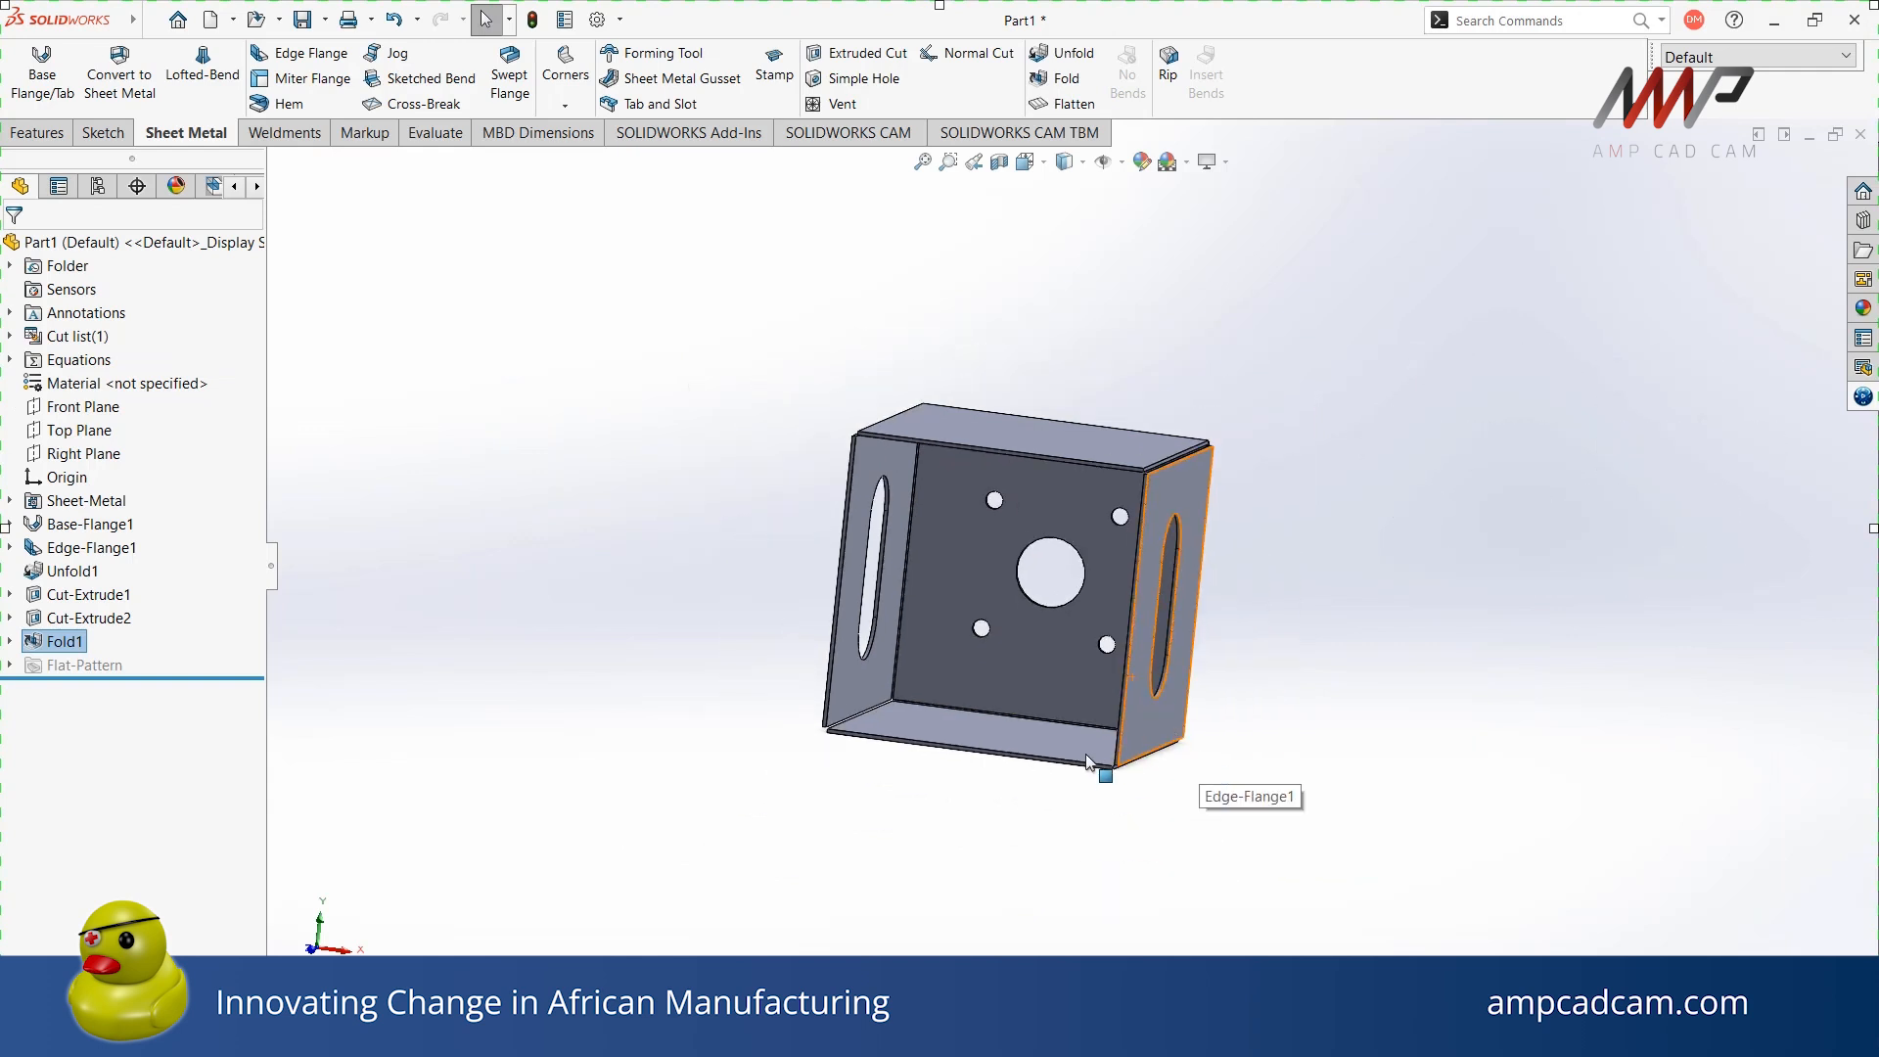
scroll(1086, 756, "down", 2)
scroll(945, 230, "down", 1)
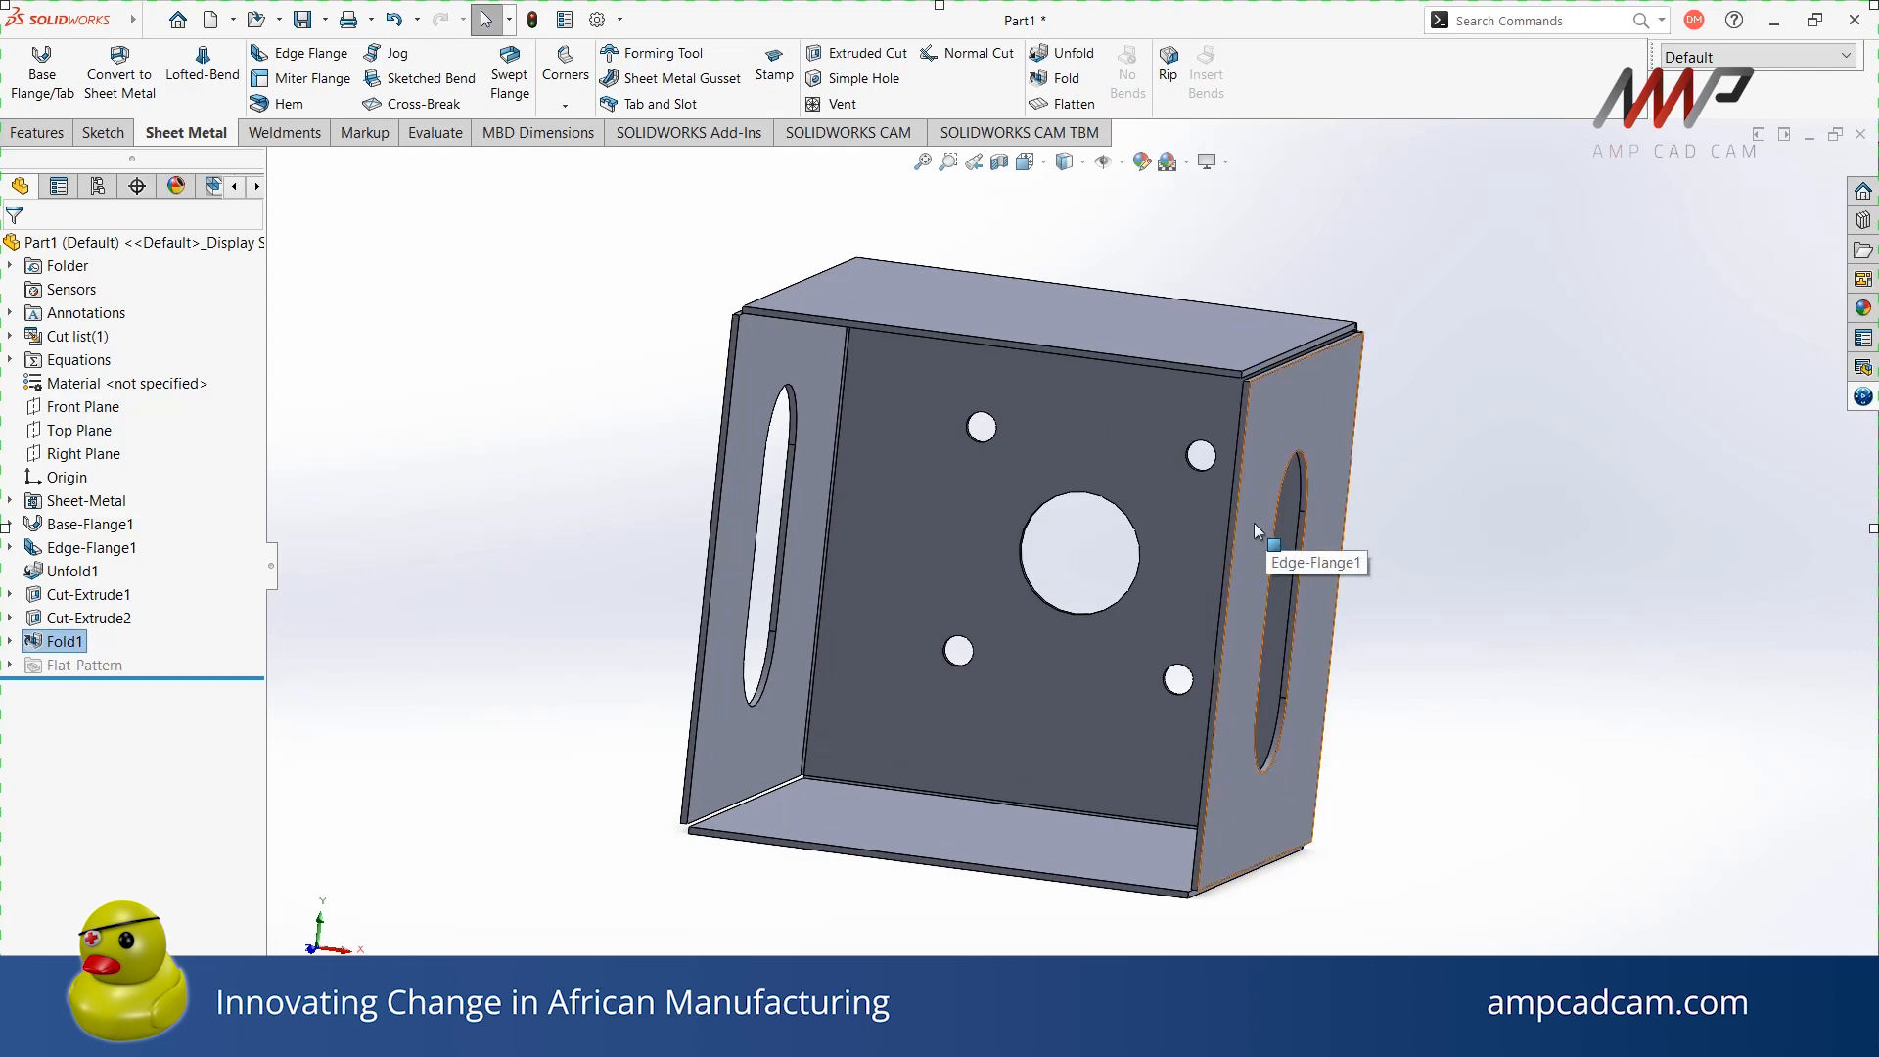
middle_click_drag(1553, 634, 1611, 635)
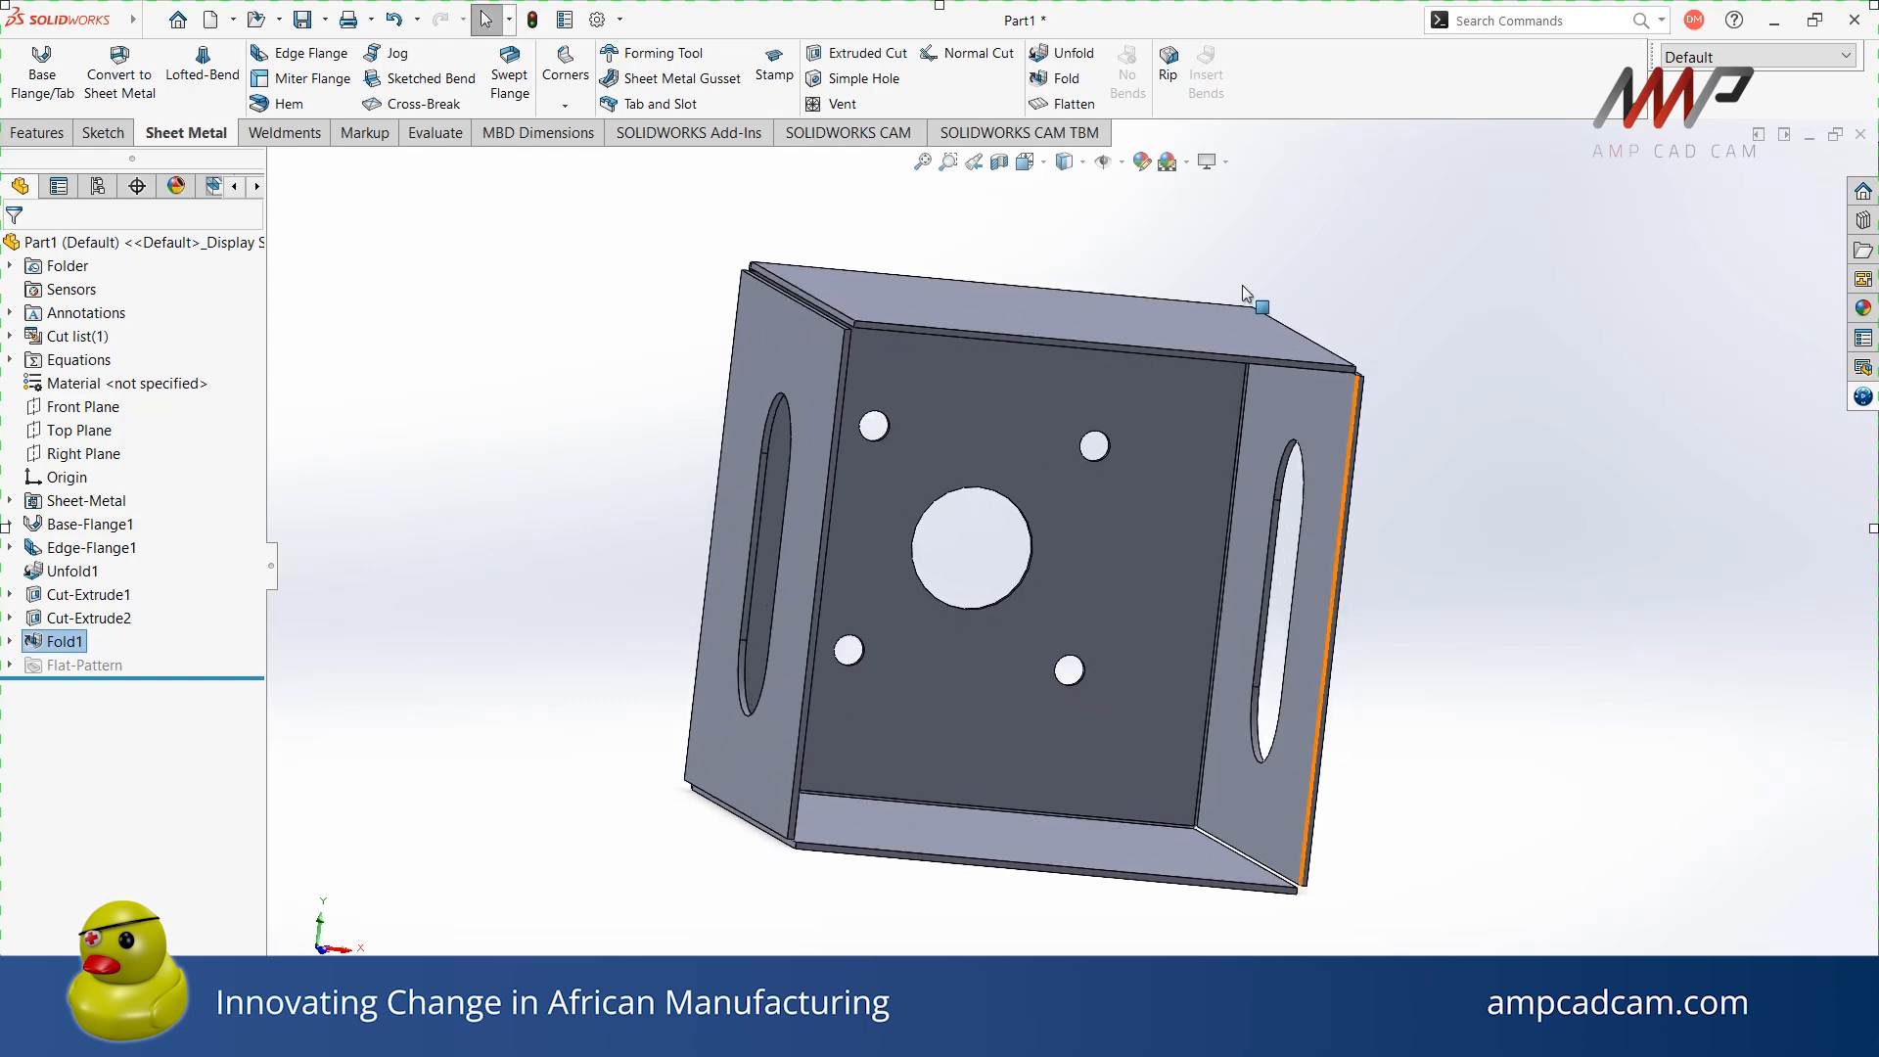
left_click(1083, 107)
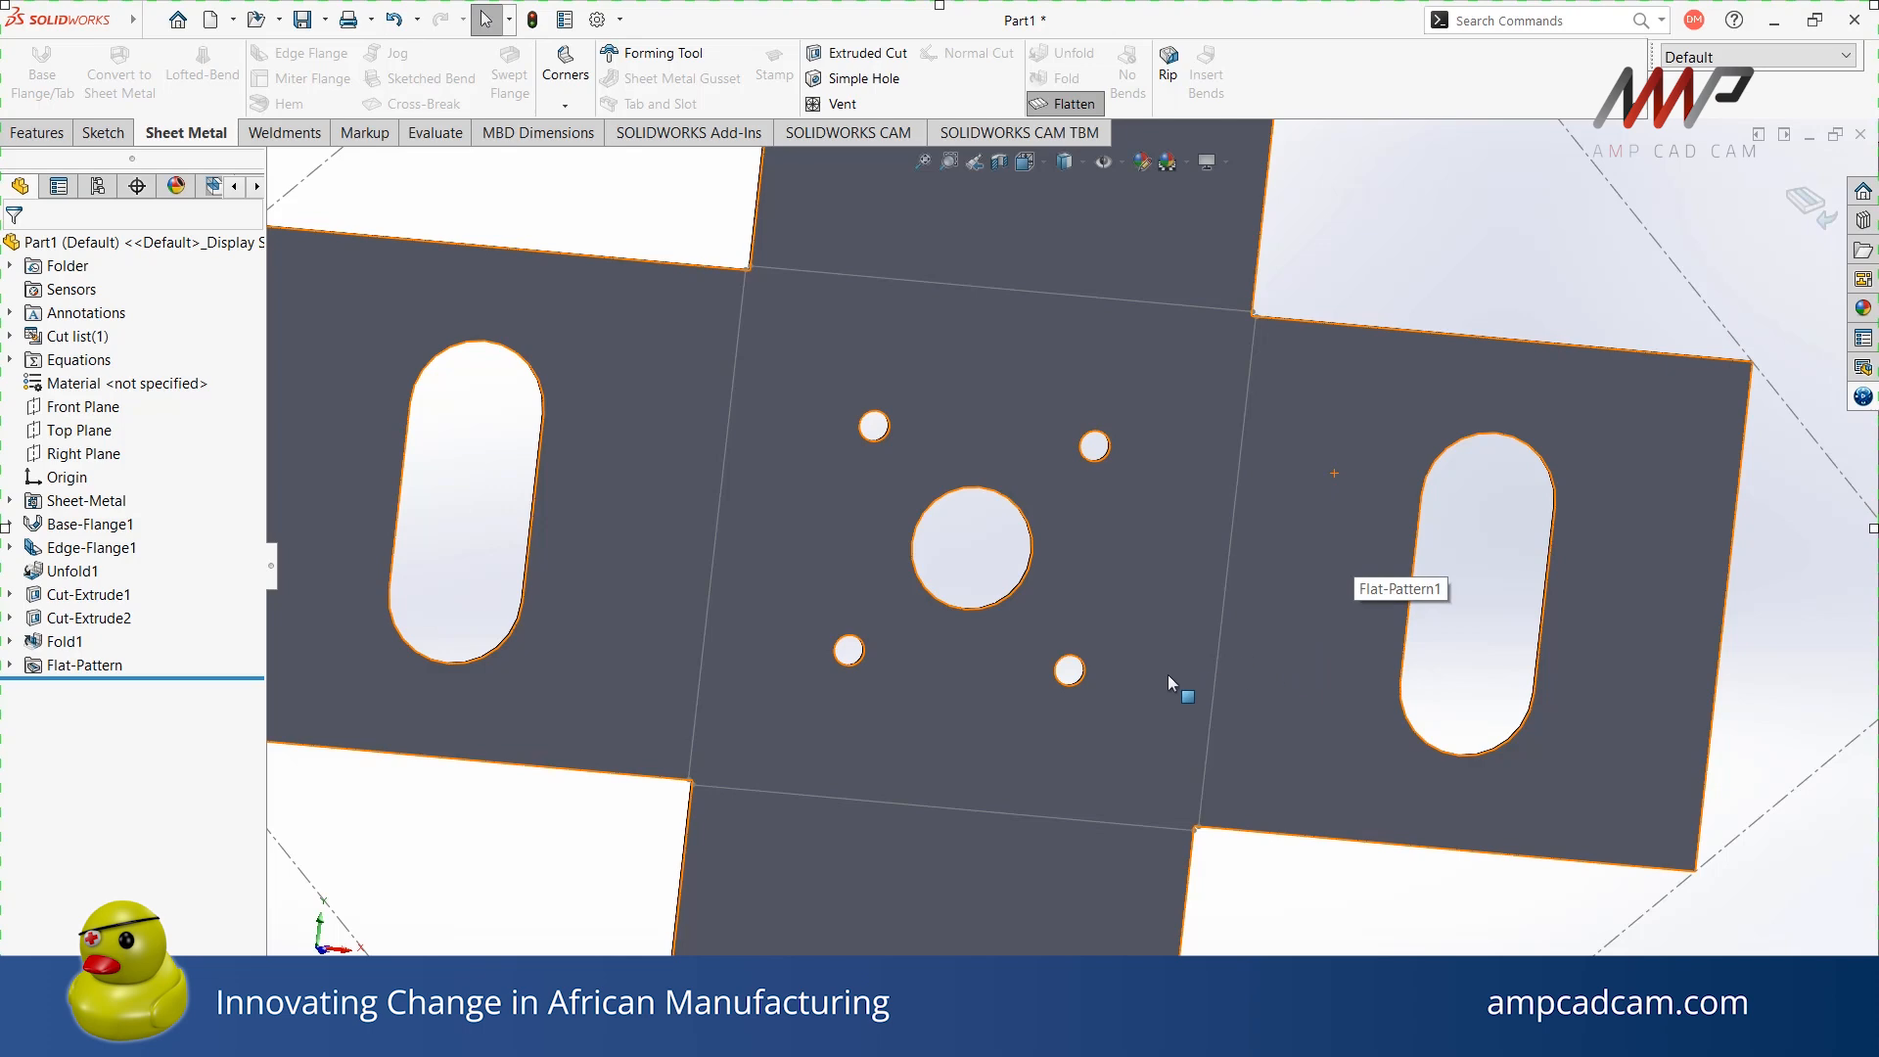
key("space")
left_click(906, 698)
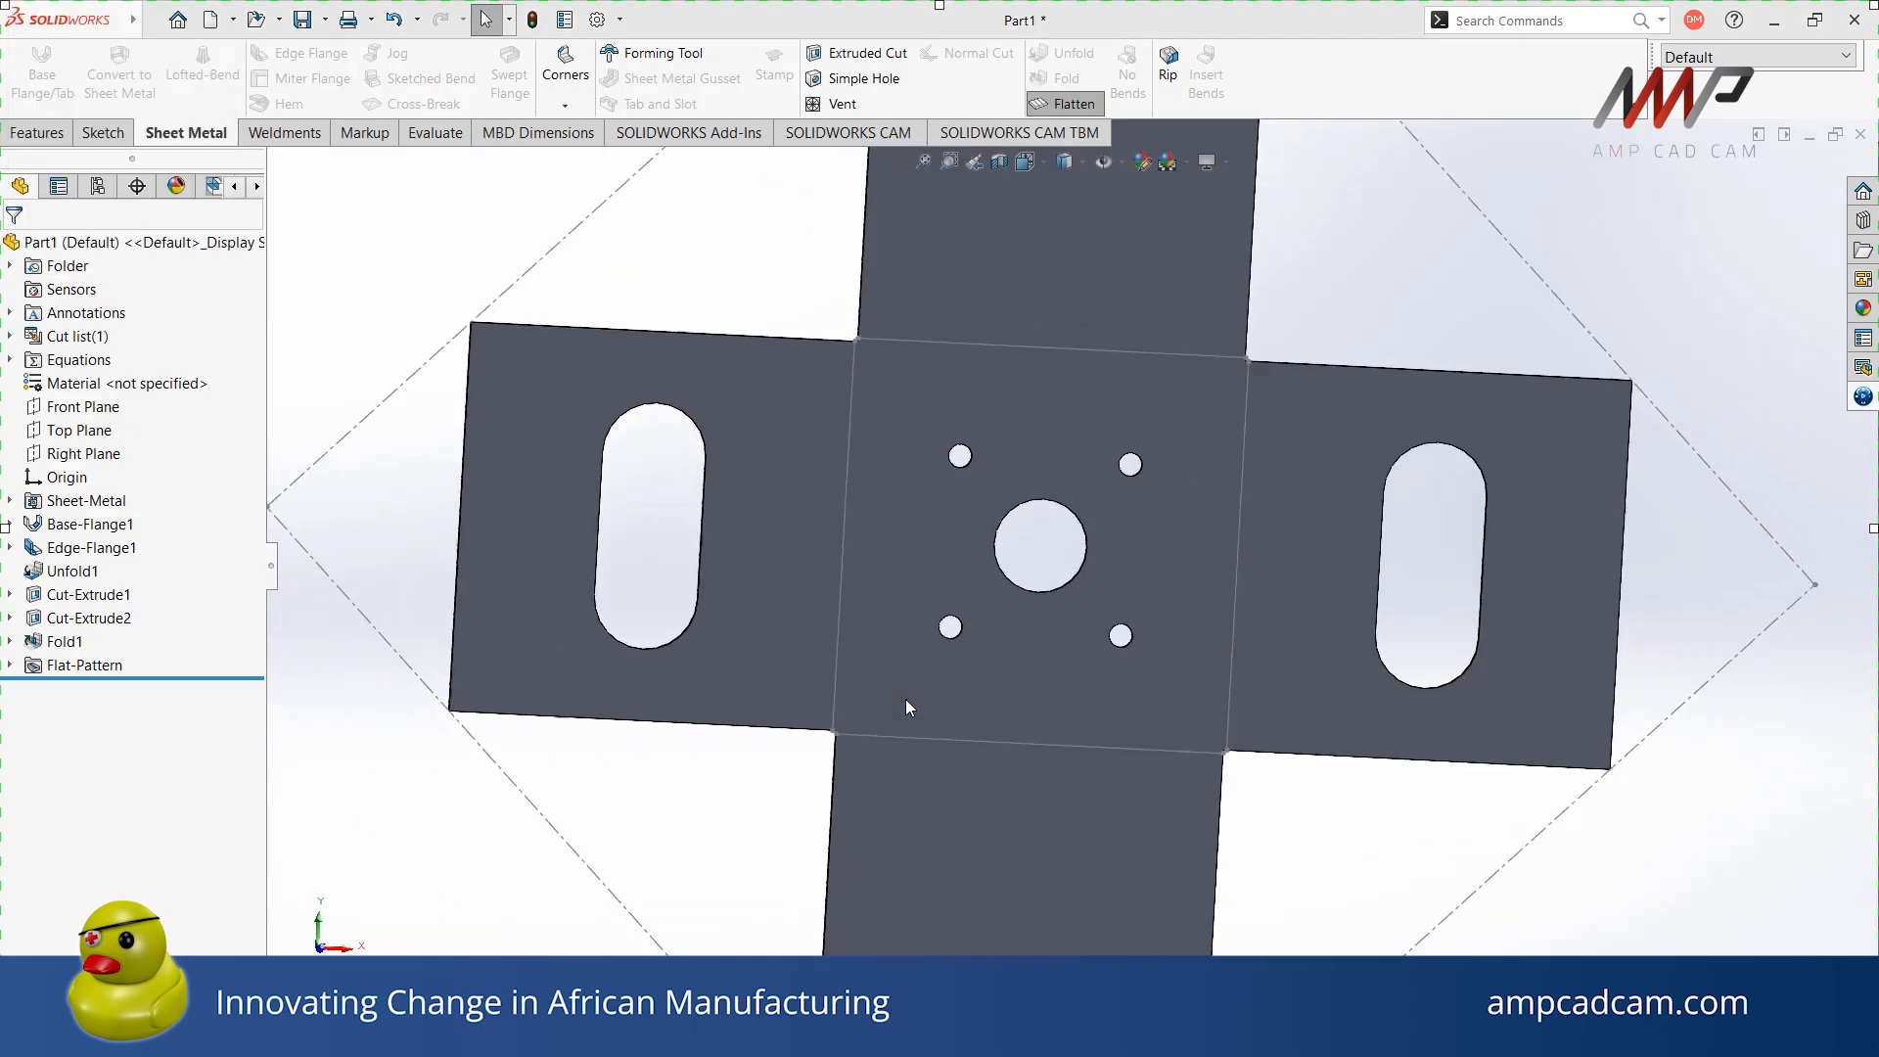
Start a DXF export of the flat pattern, saving it on the Desktop under the file name Centre sheet metal
right_click(1057, 661)
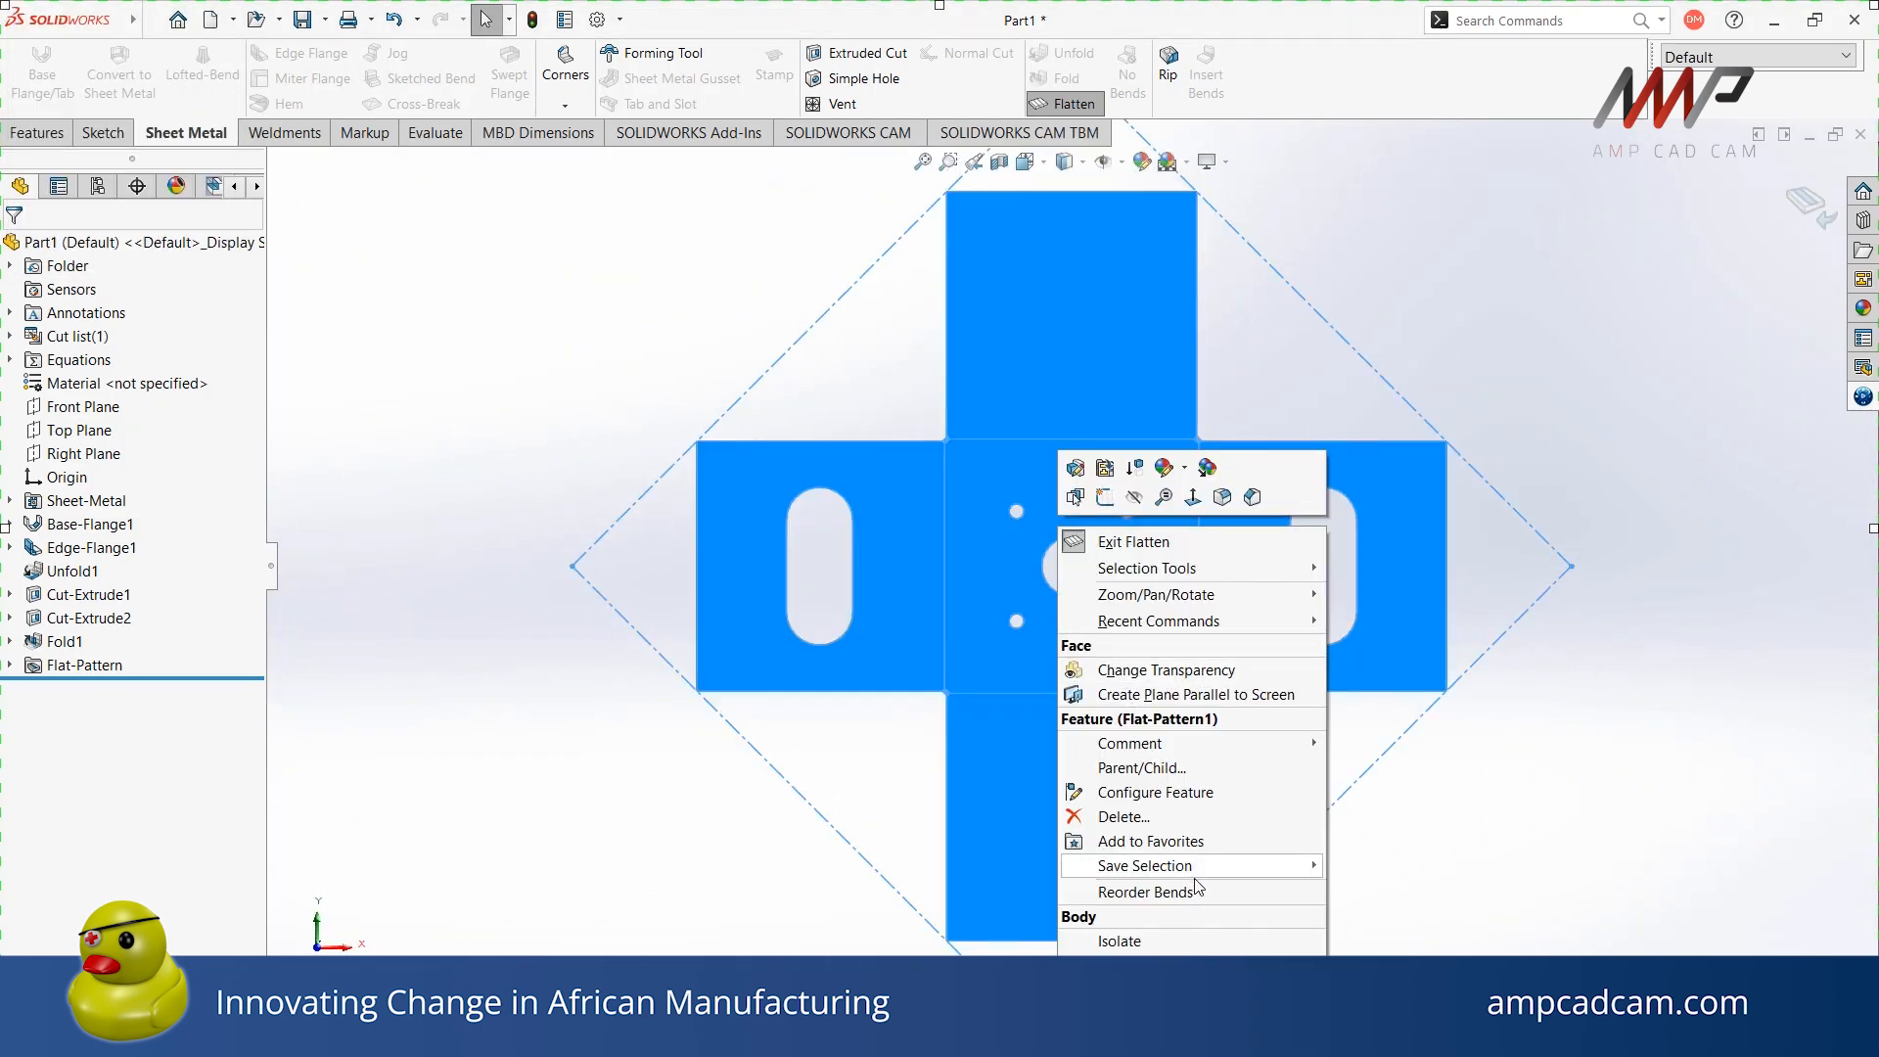
left_click(1210, 989)
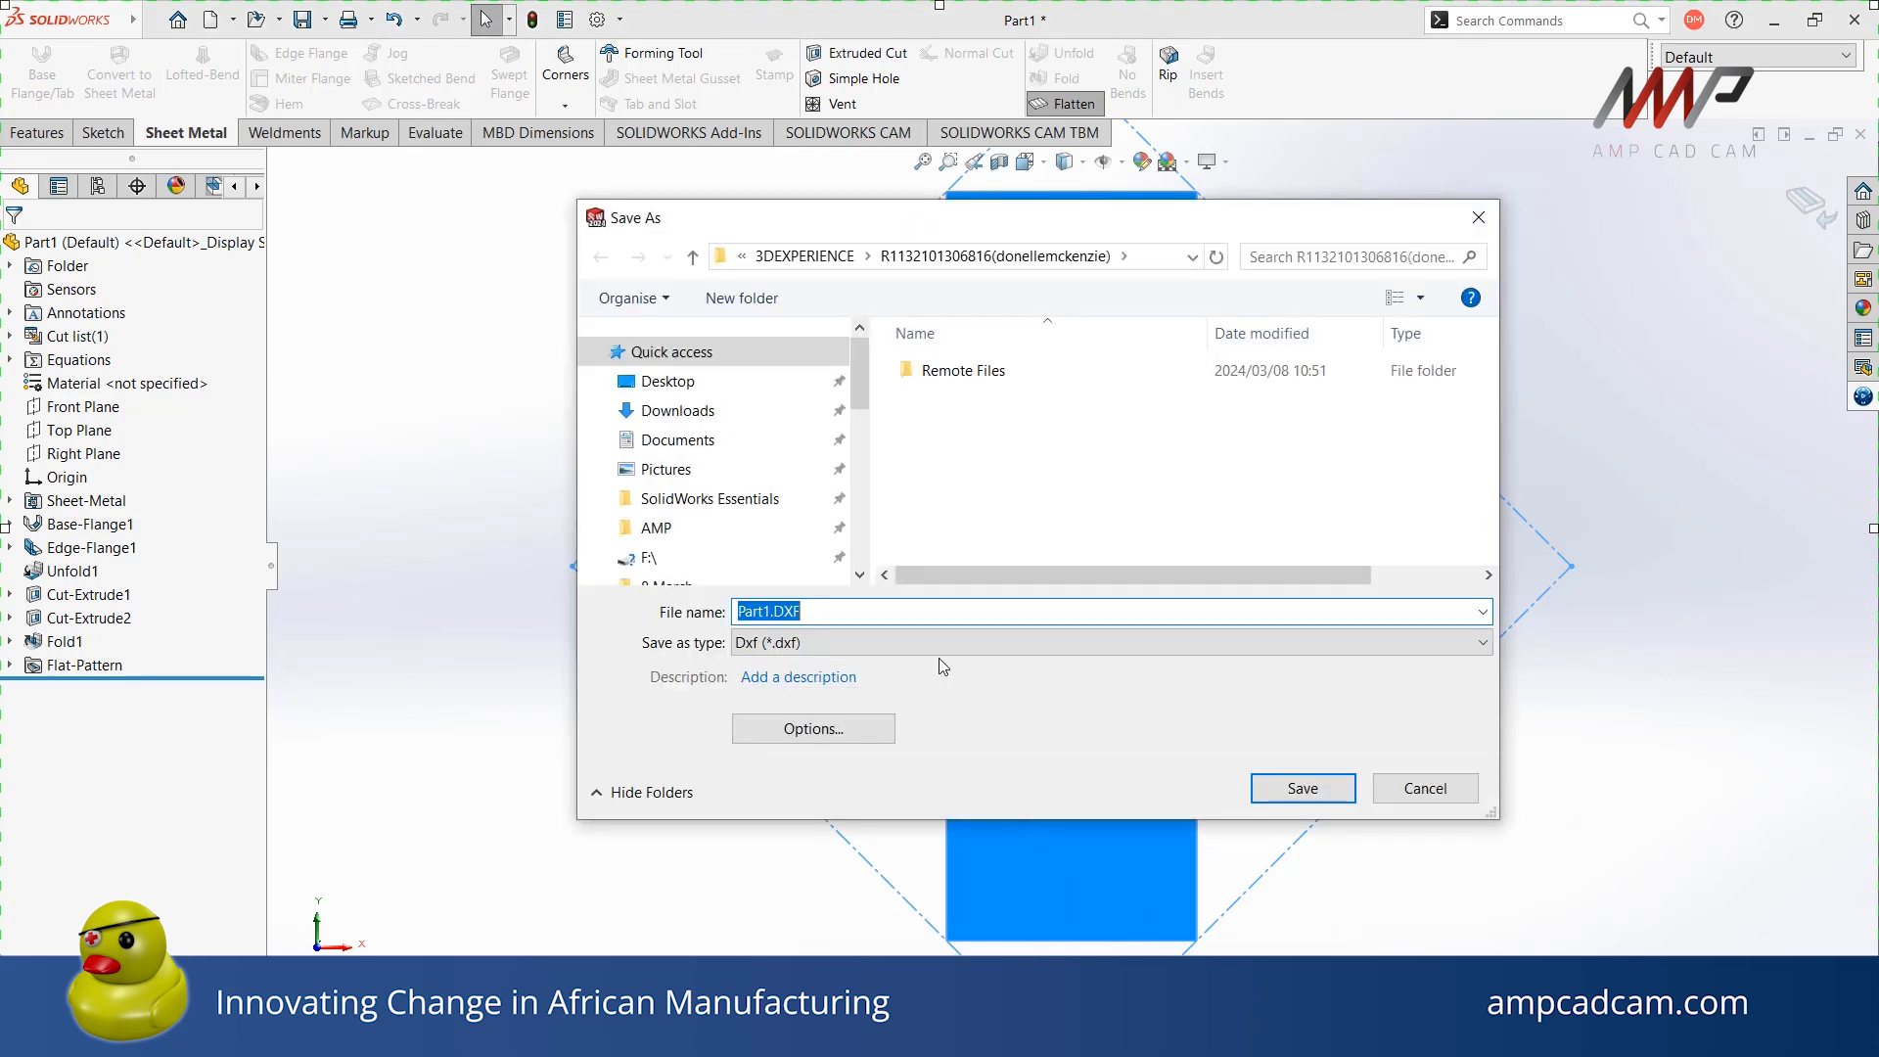
left_click(685, 382)
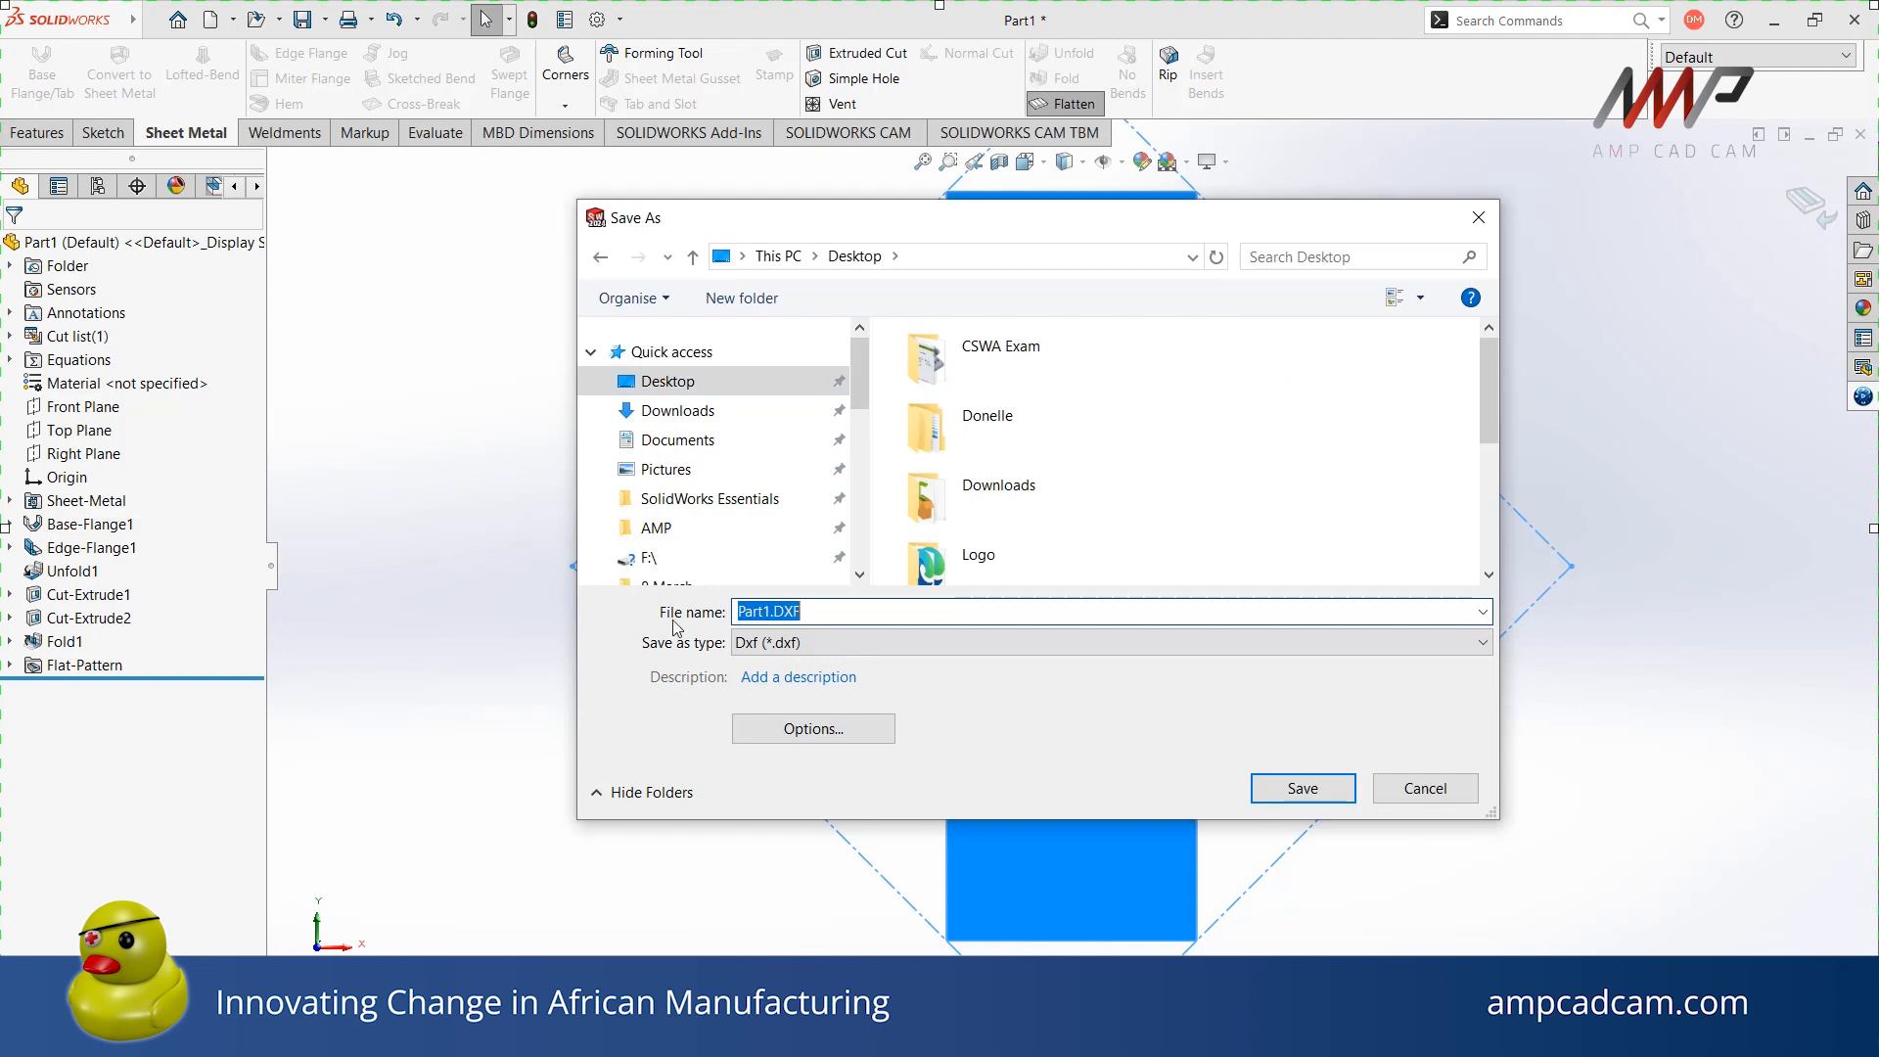
type("h")
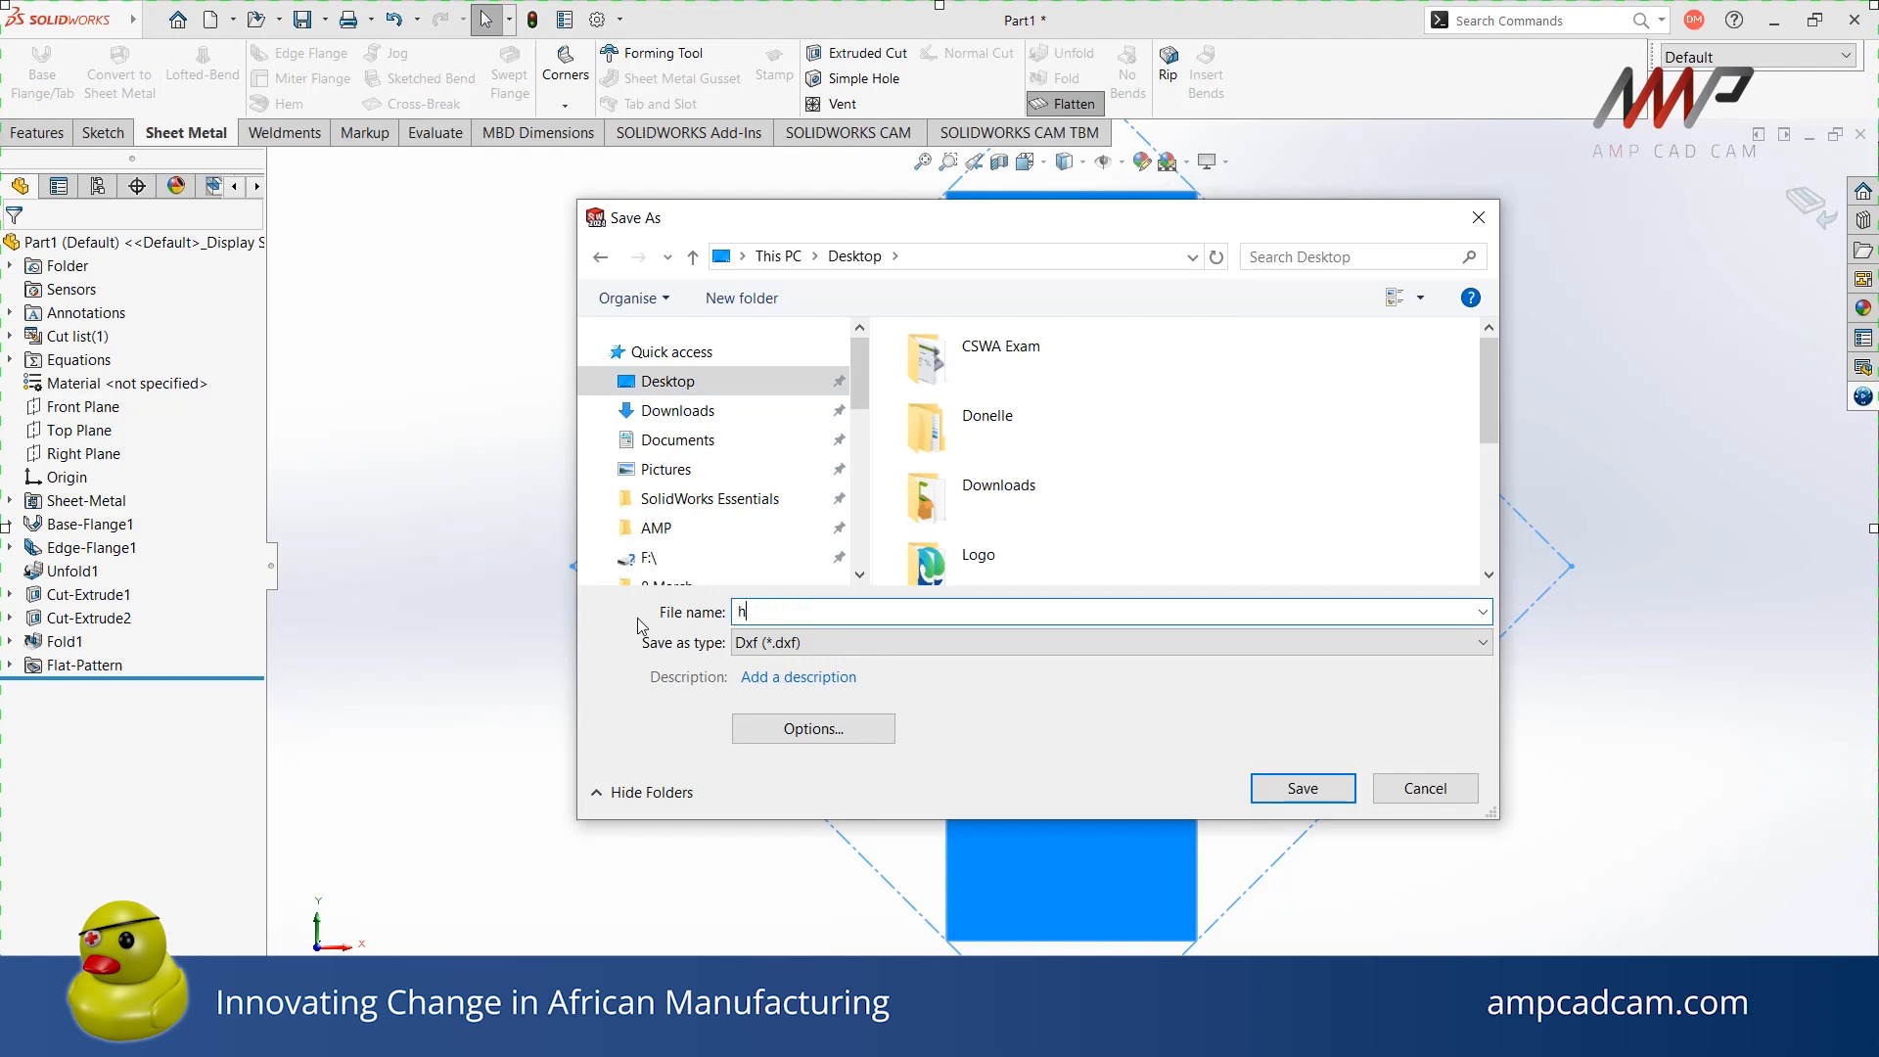
type("eheet metal")
key("BackSpace")
type("Centre s")
left_click(1282, 793)
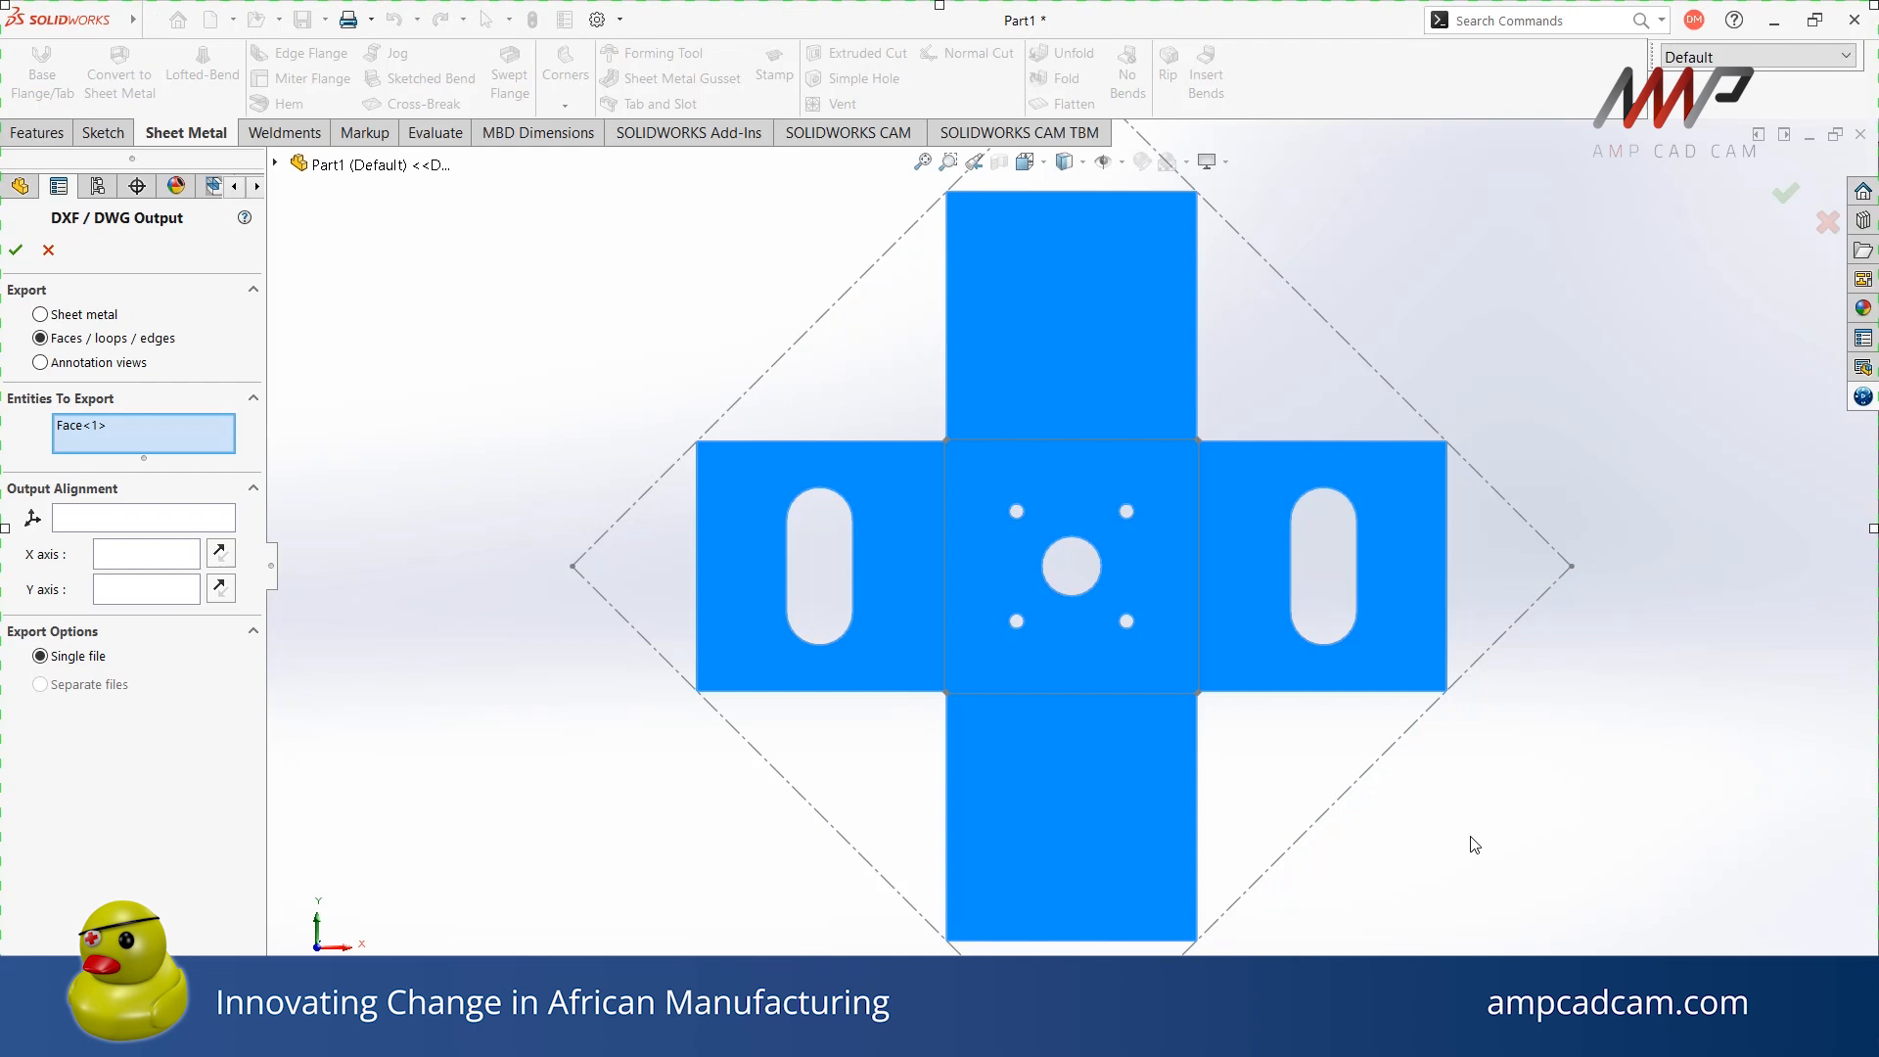
Export the flat pattern as sheet metal with only its geometry and save the DXF from the cleanup preview
left_click(77, 316)
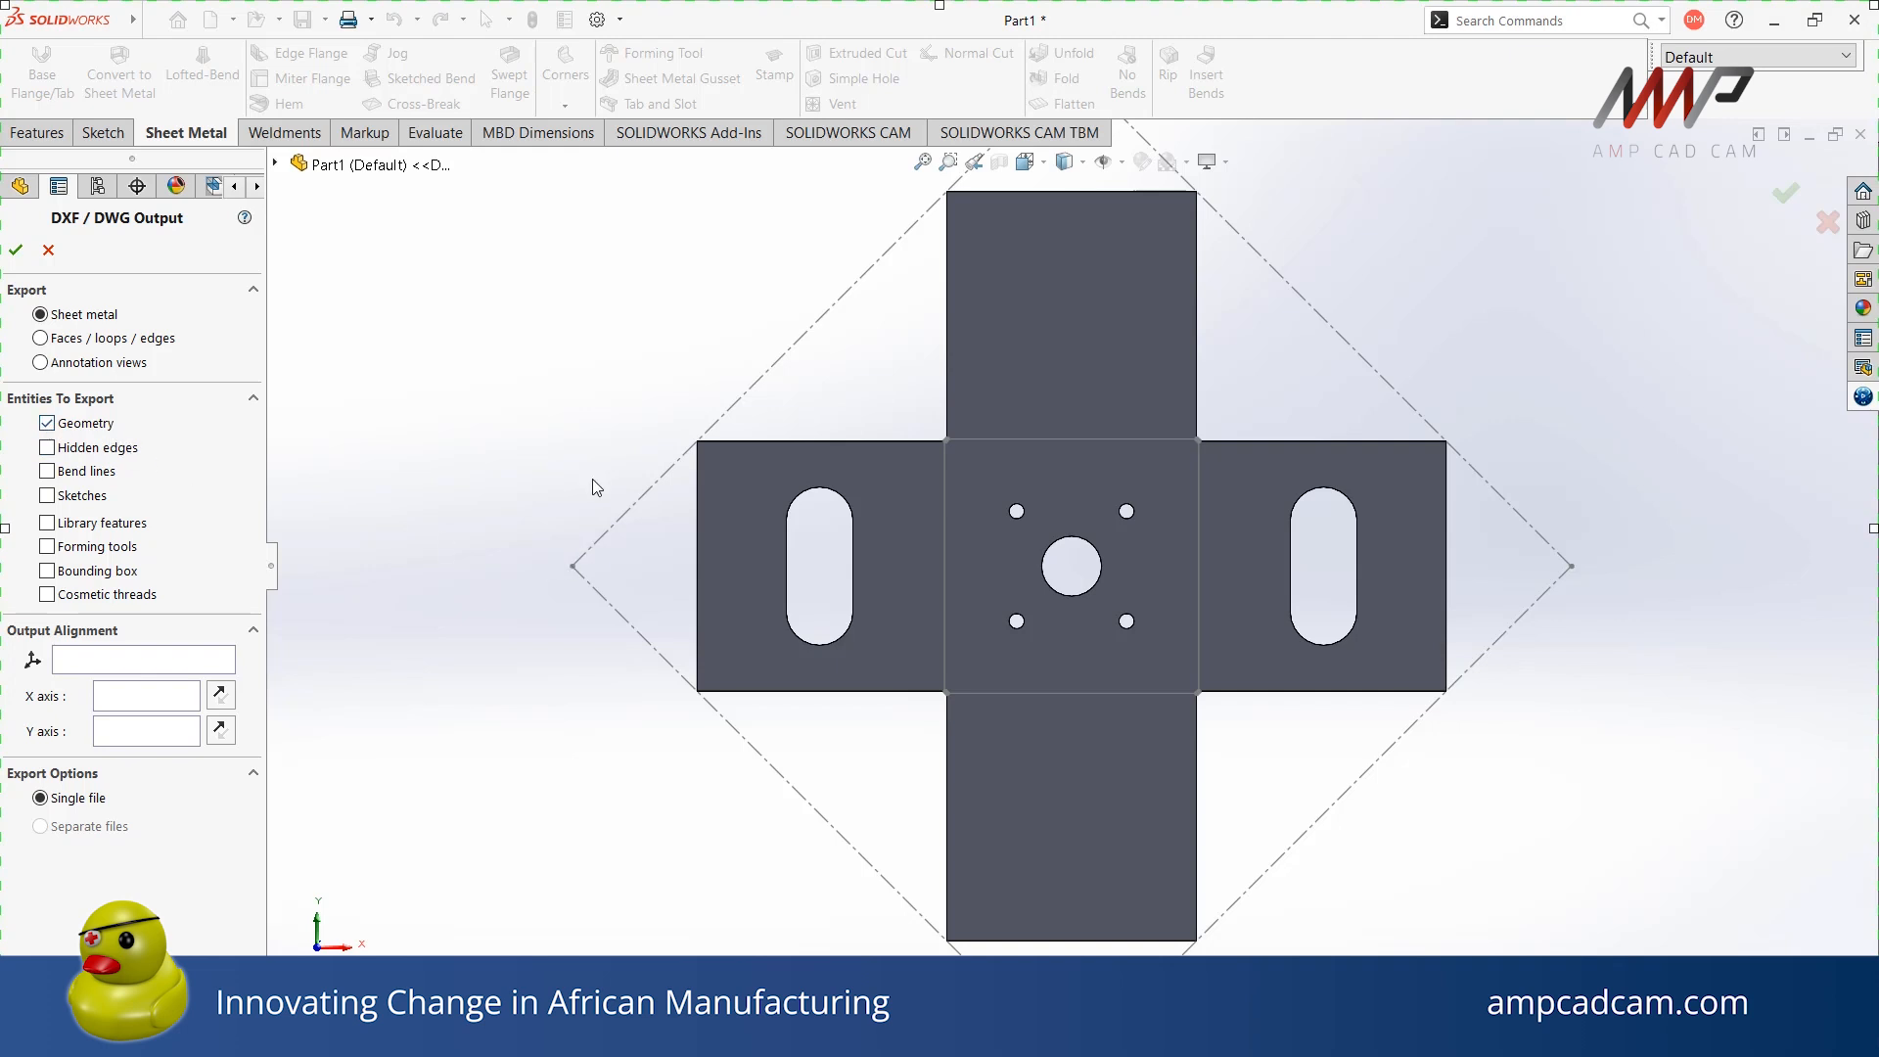
left_click(17, 252)
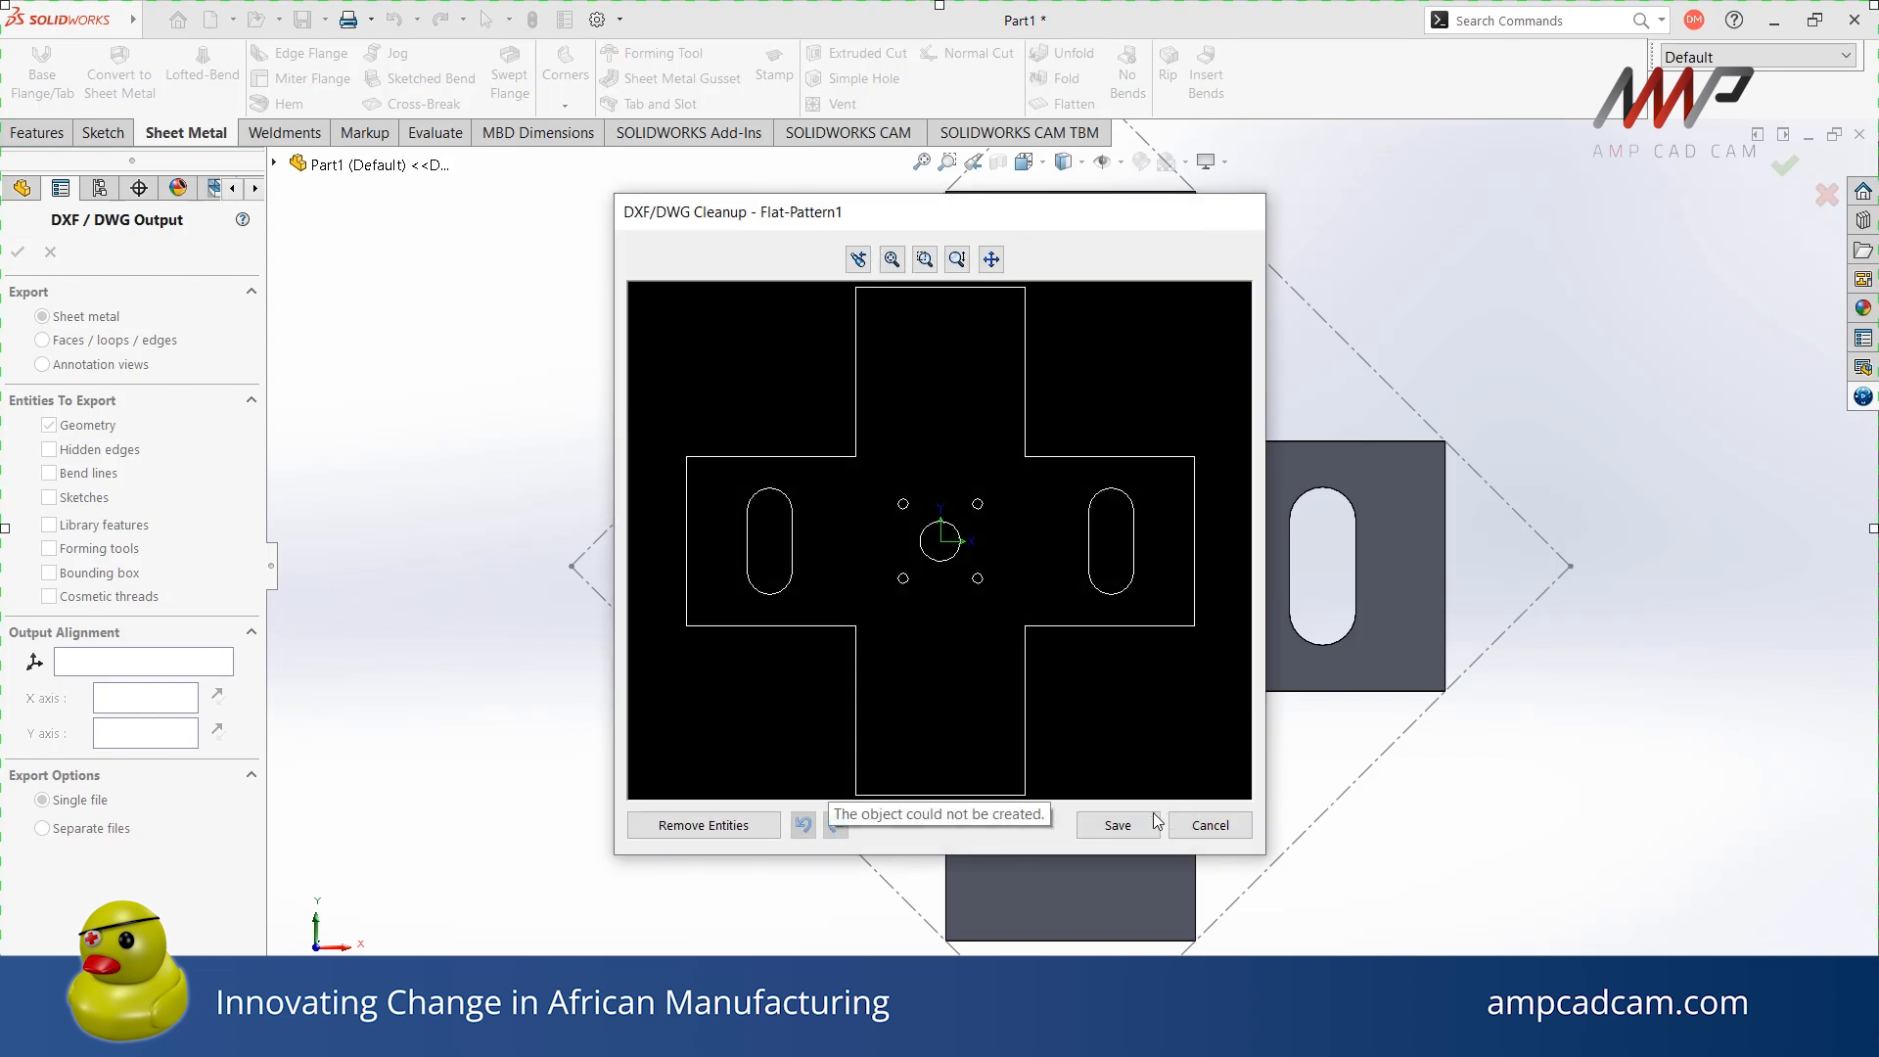
left_click(1118, 825)
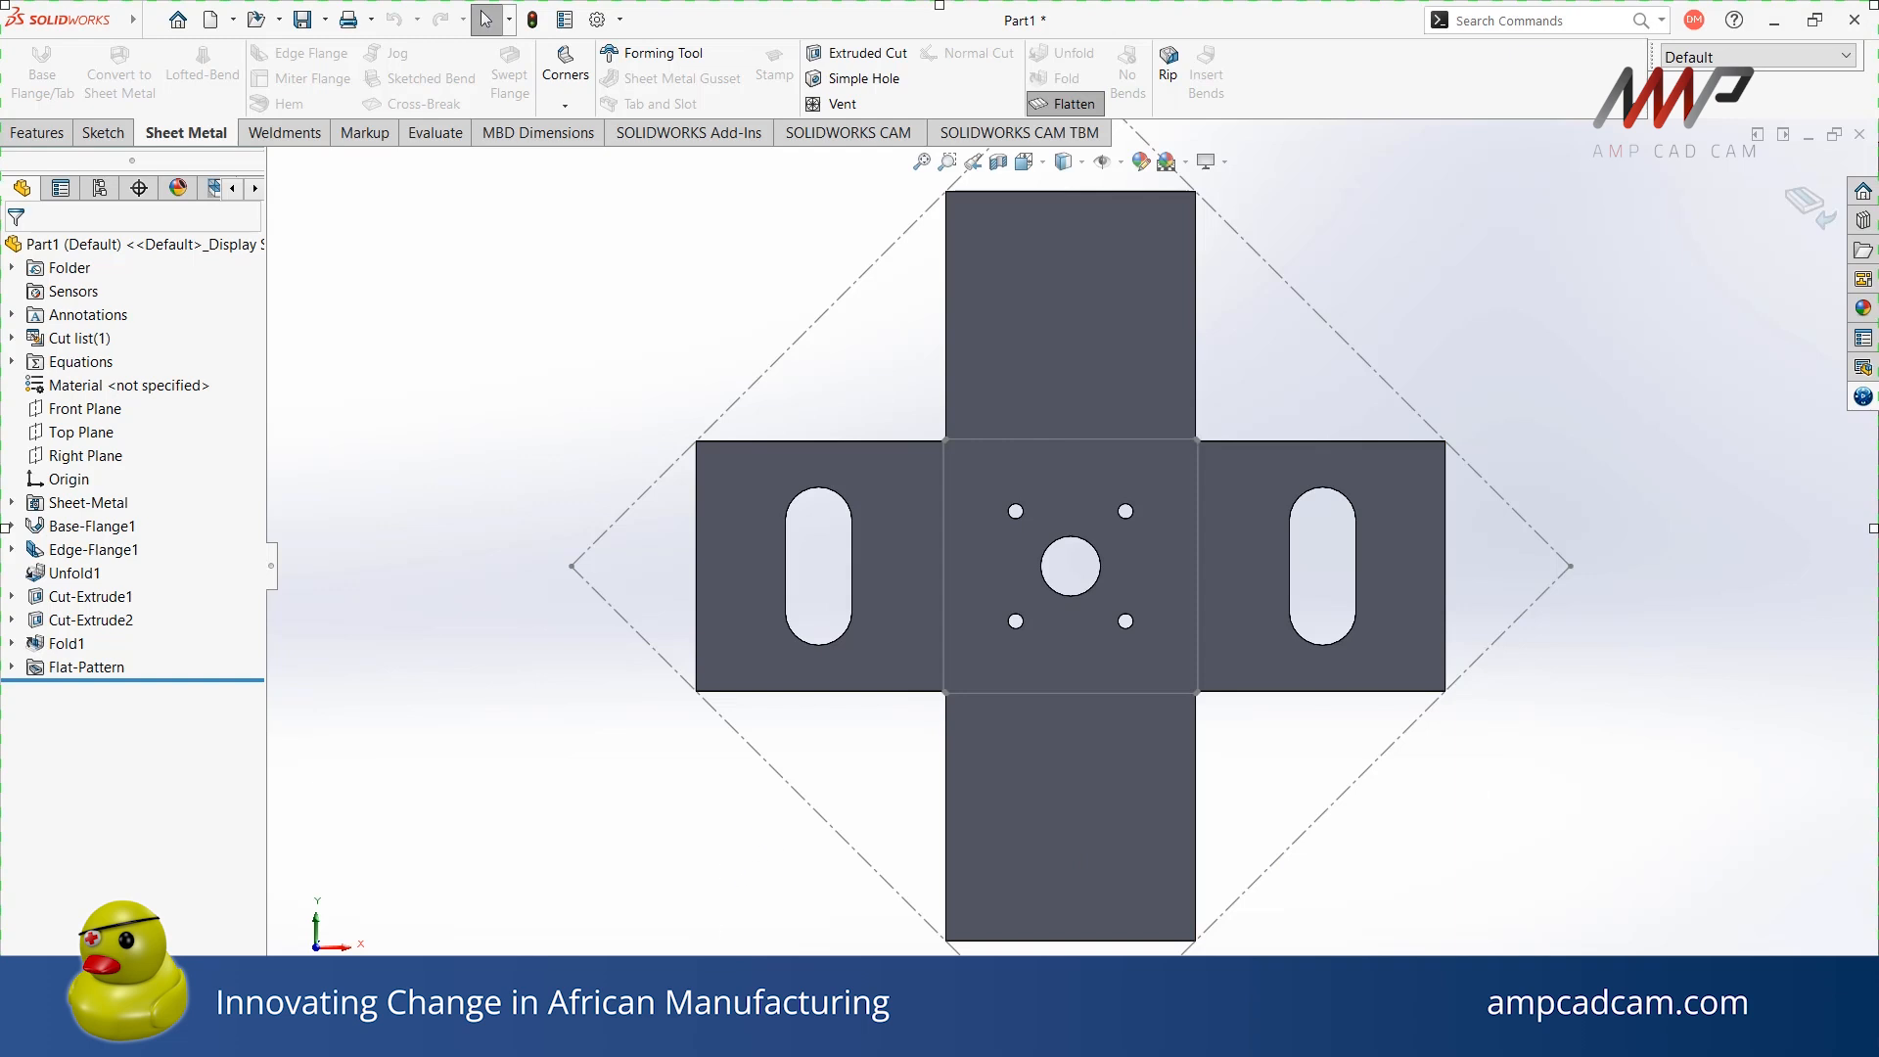
Switch to the 3_Bushcutters assembly and examine how the transmission housing fits around the gearbox shaft
mouse_move(746, 1035)
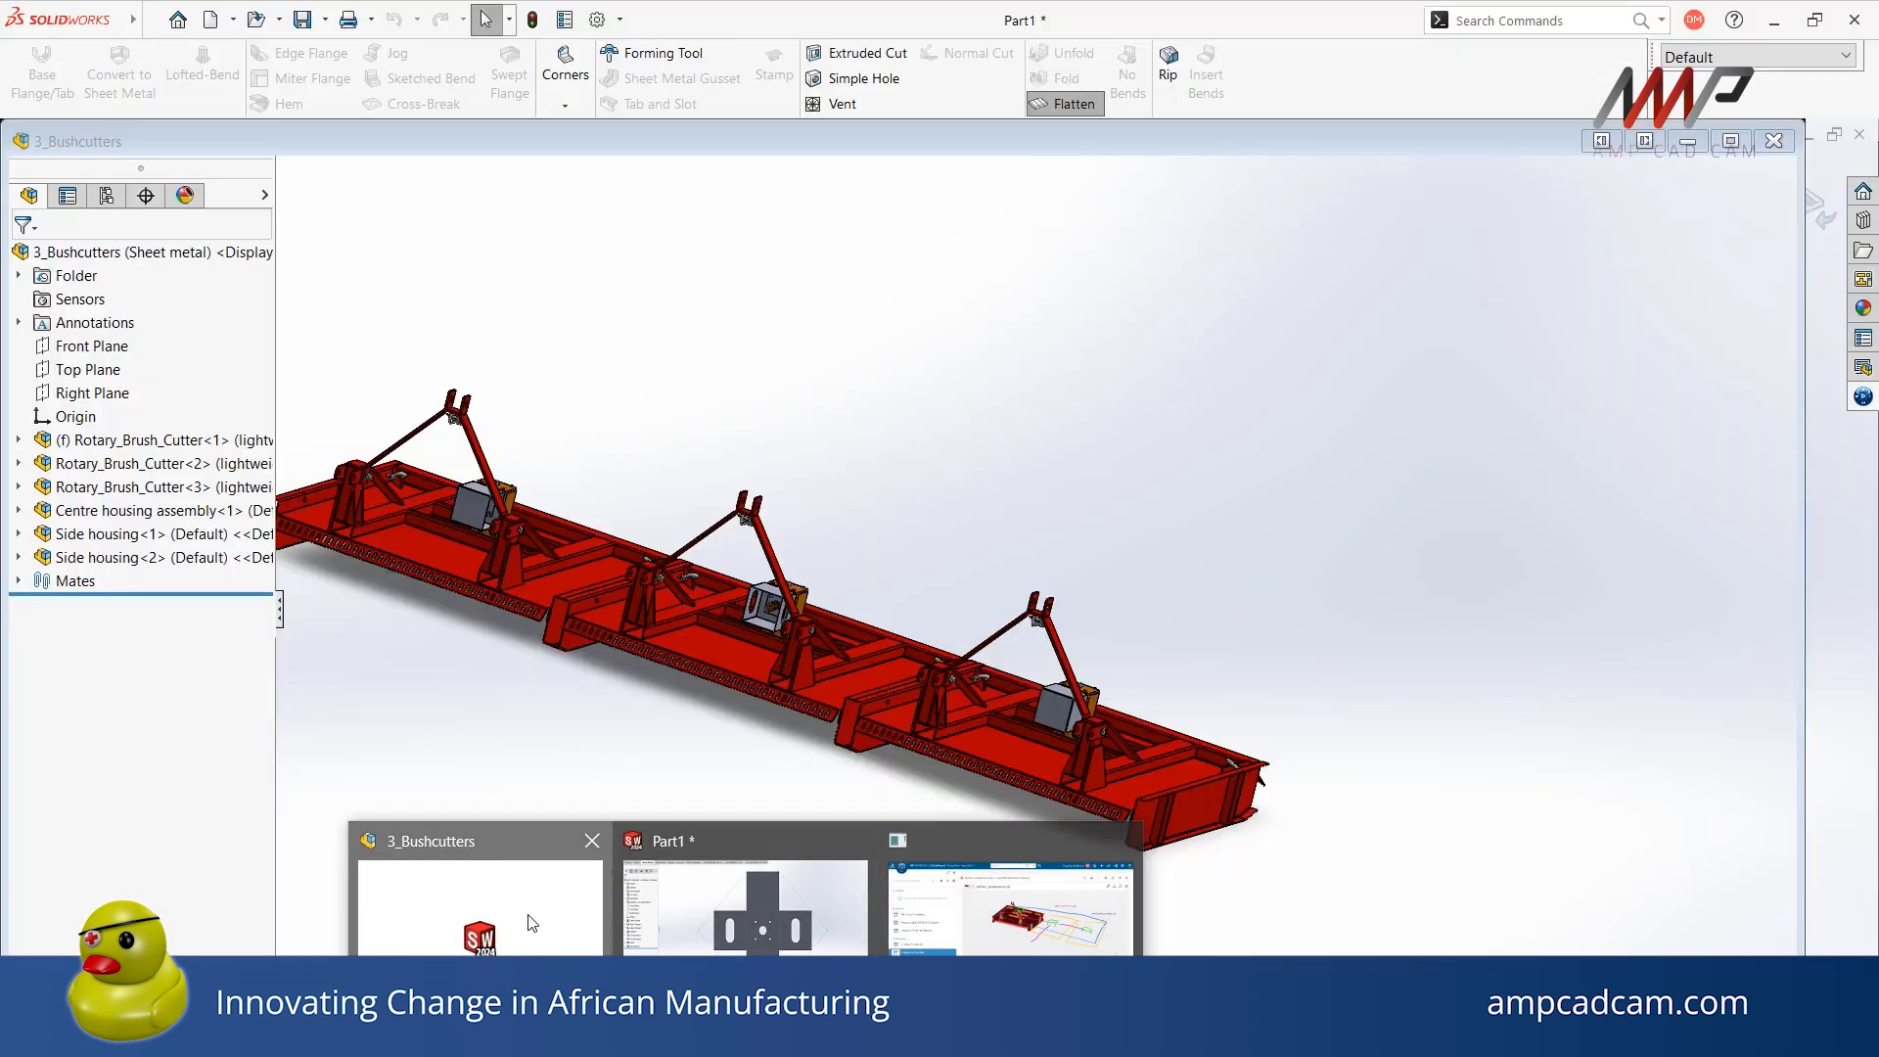
left_click(526, 923)
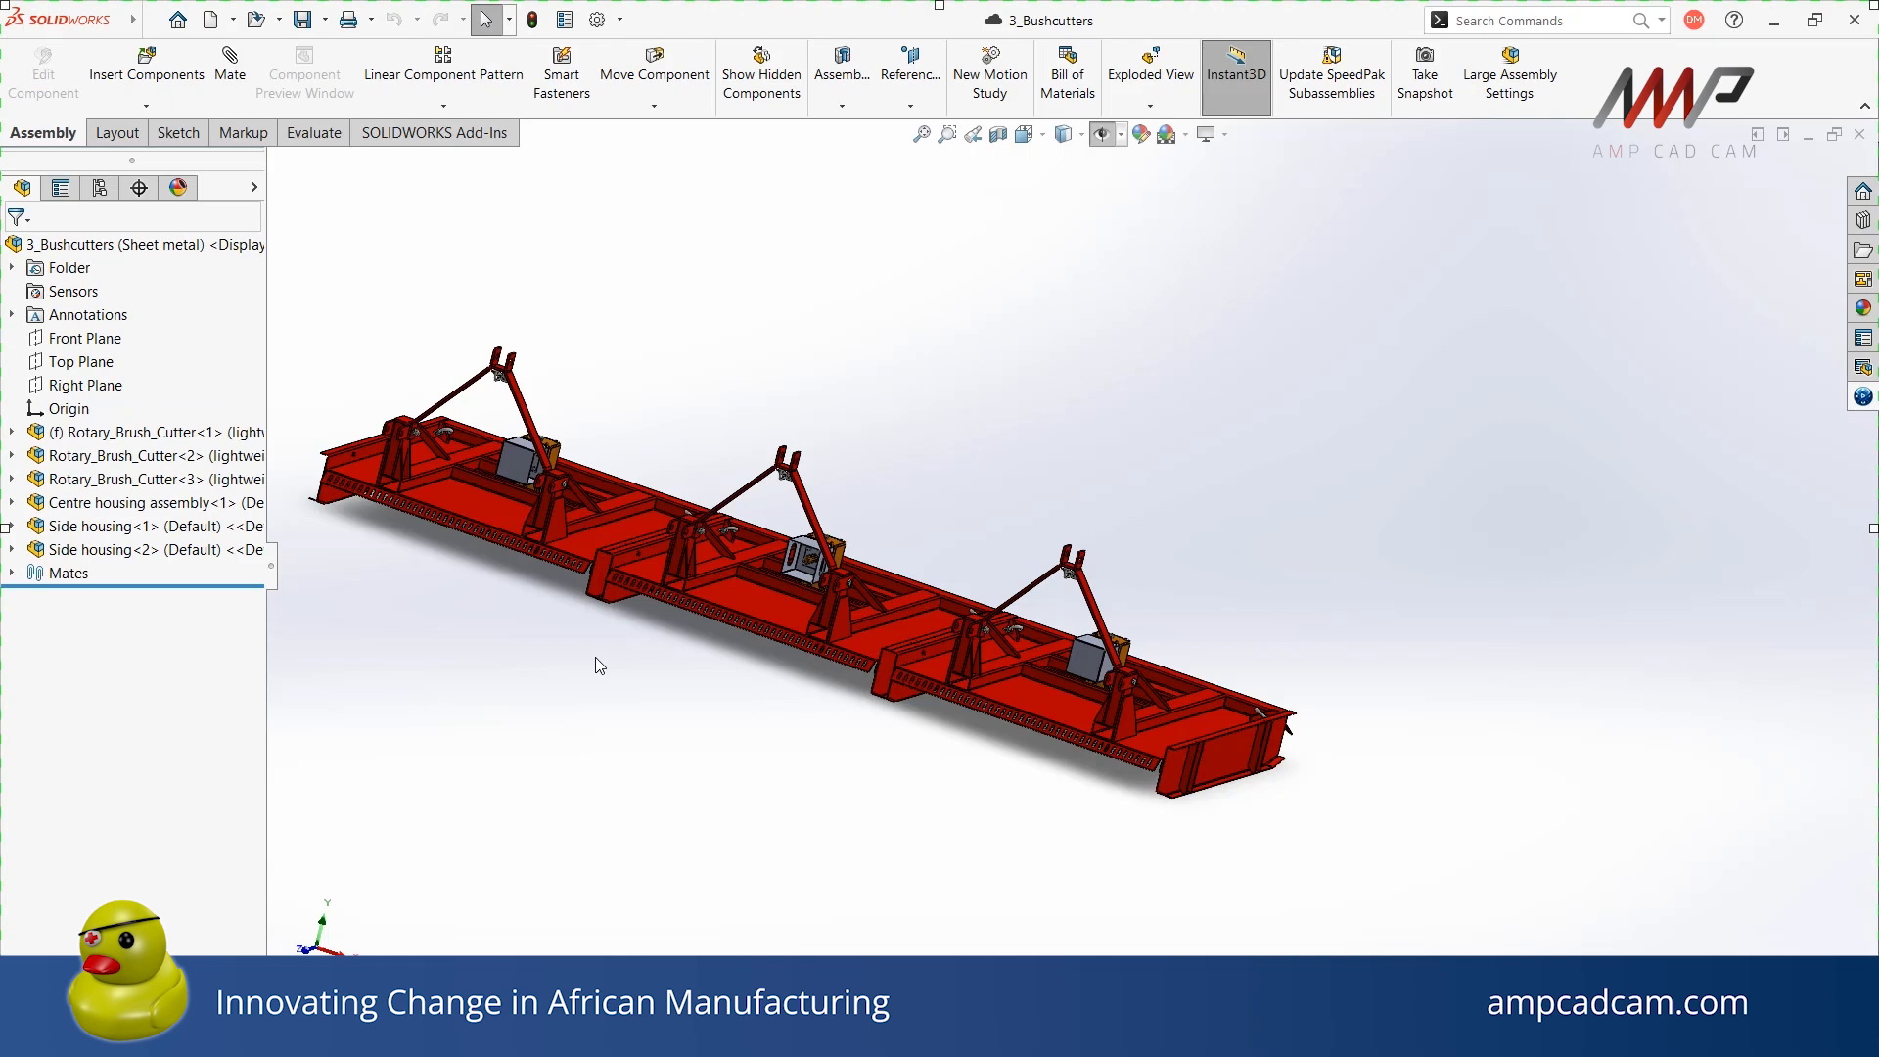
scroll(545, 473, "down", 10)
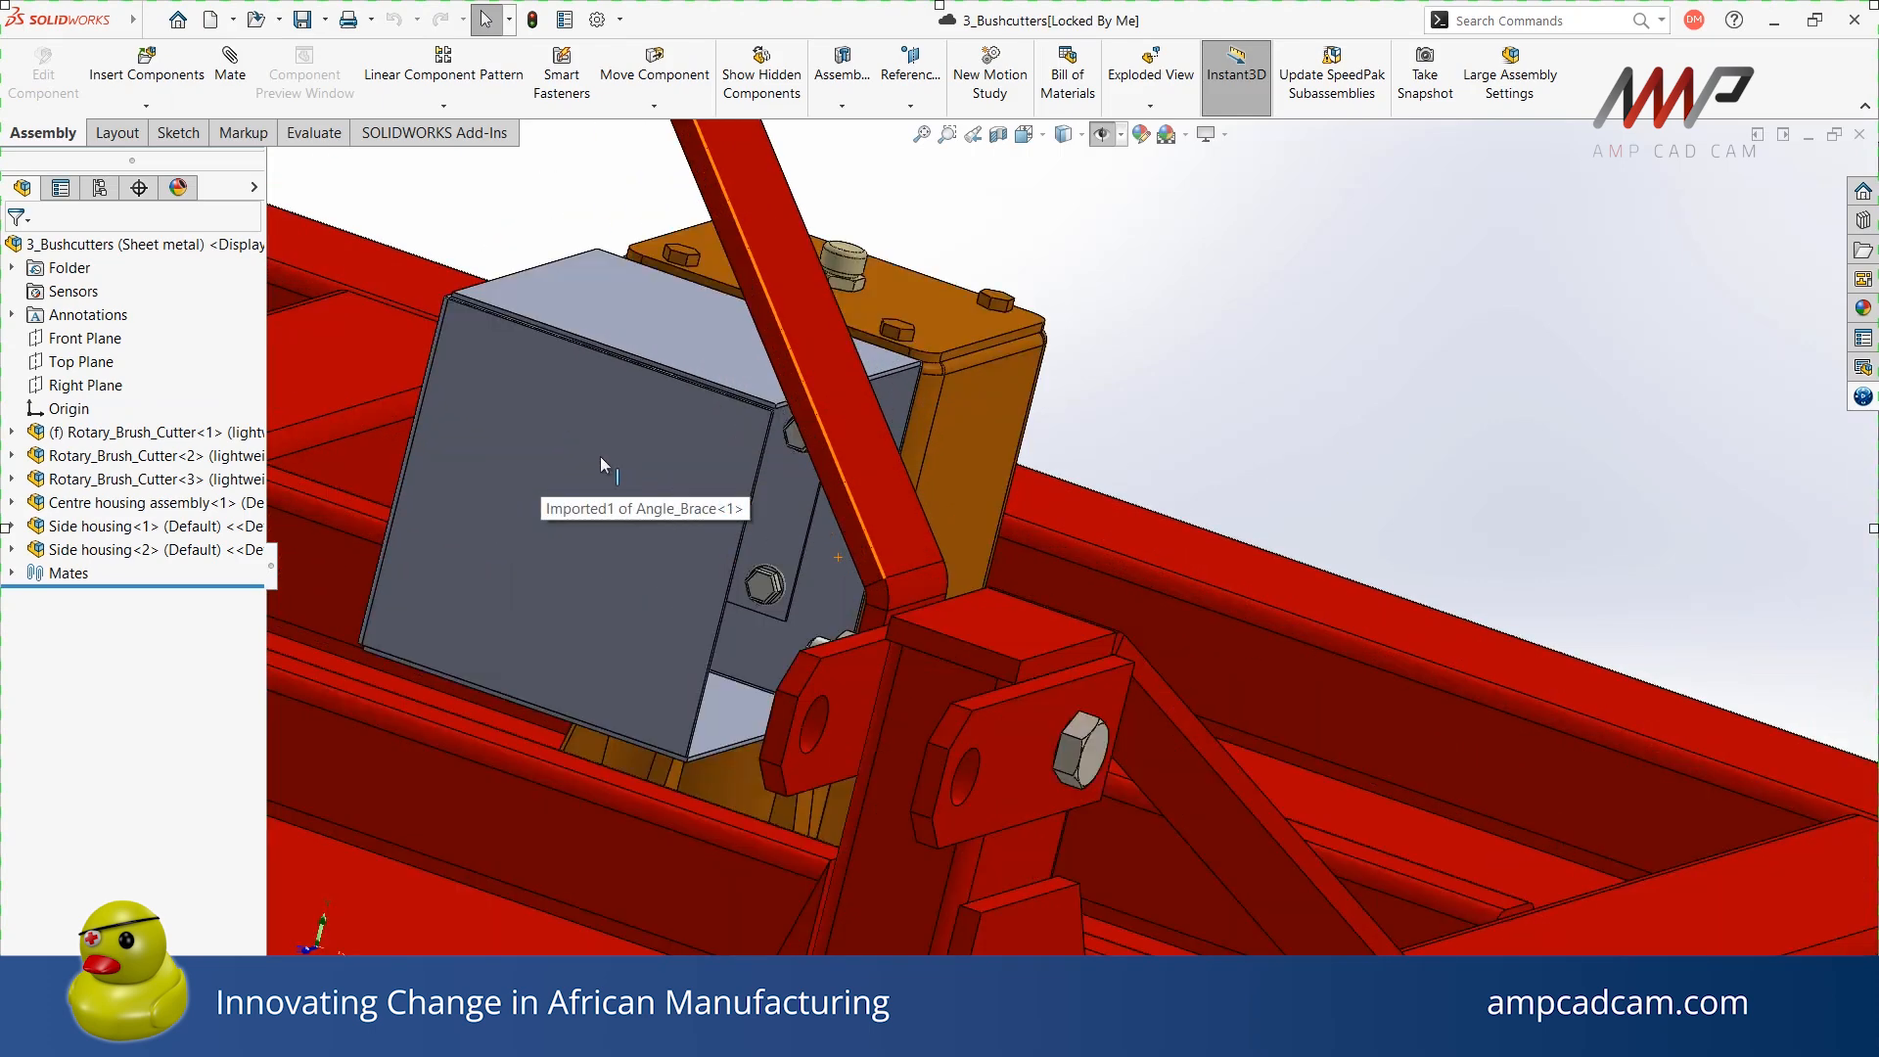
middle_click_drag(534, 455, 632, 466)
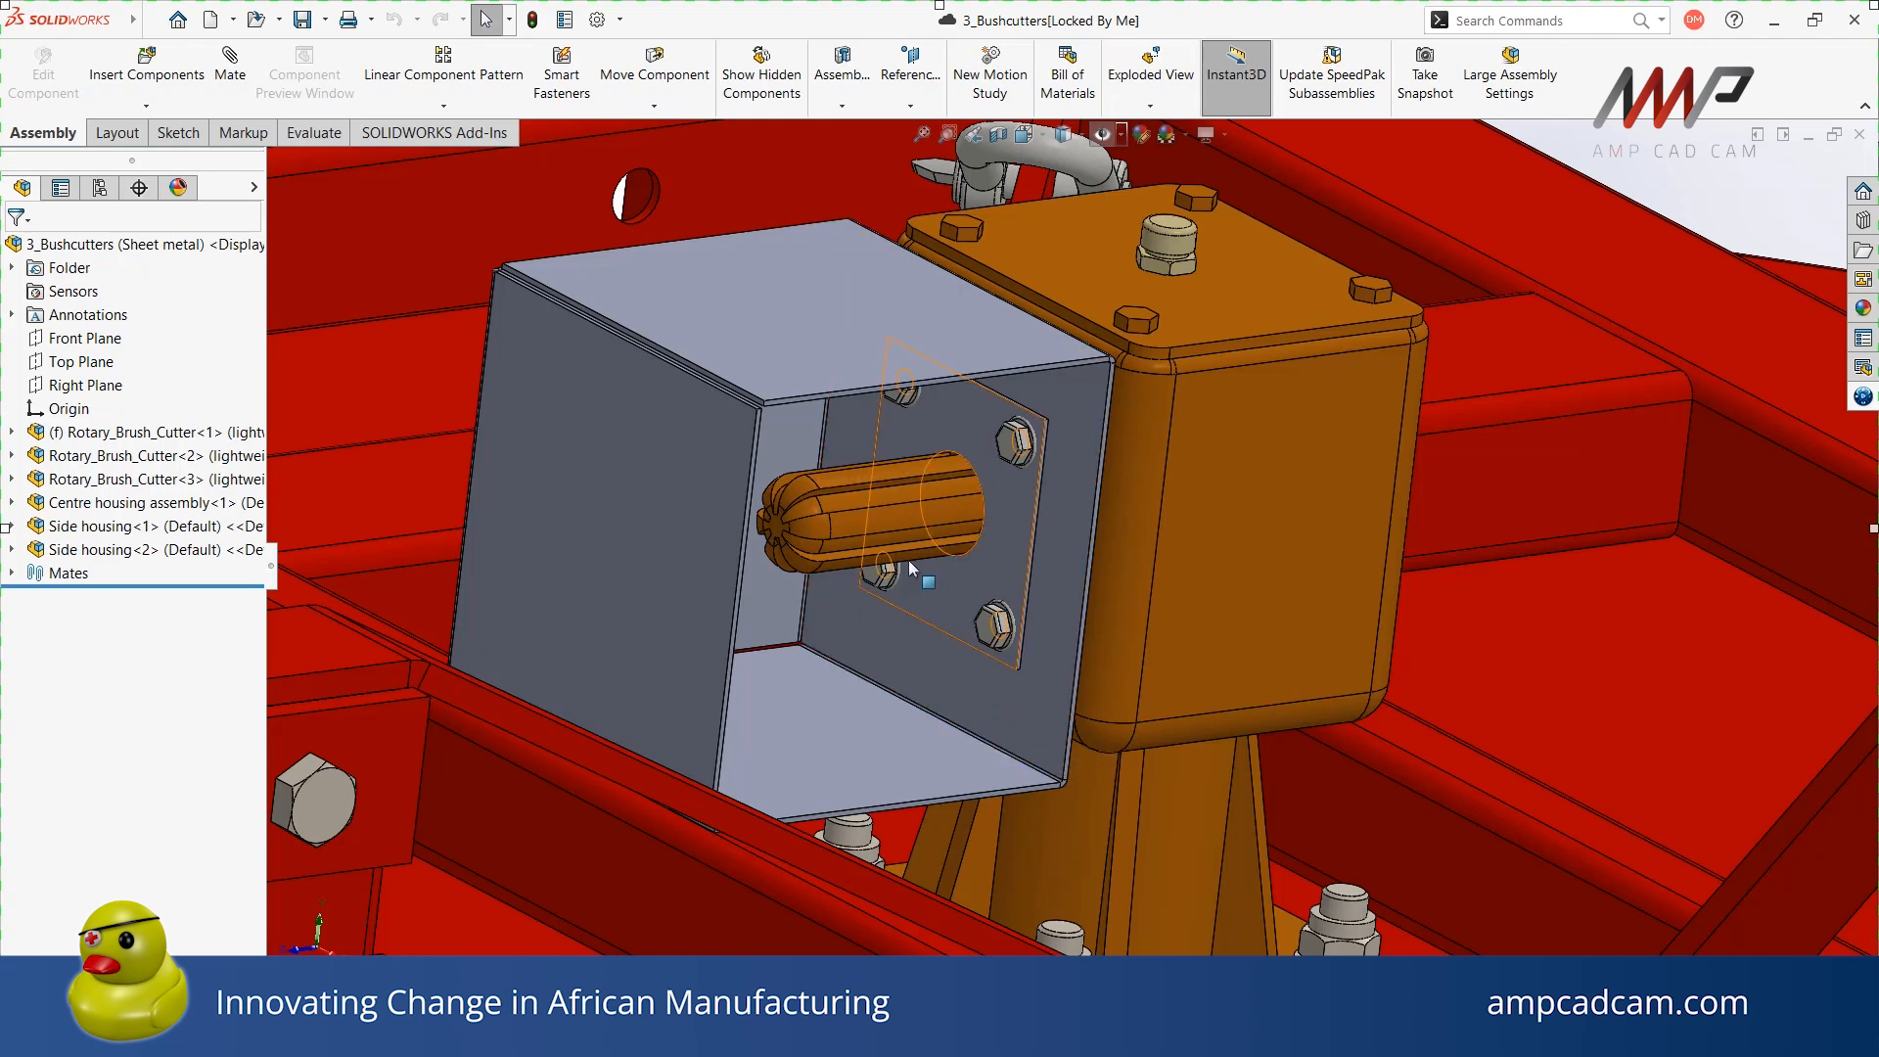
Examine the transmission housings across the three joined bushcutters and open the 3DEXPERIENCE session view
middle_click_drag(908, 561, 953, 585)
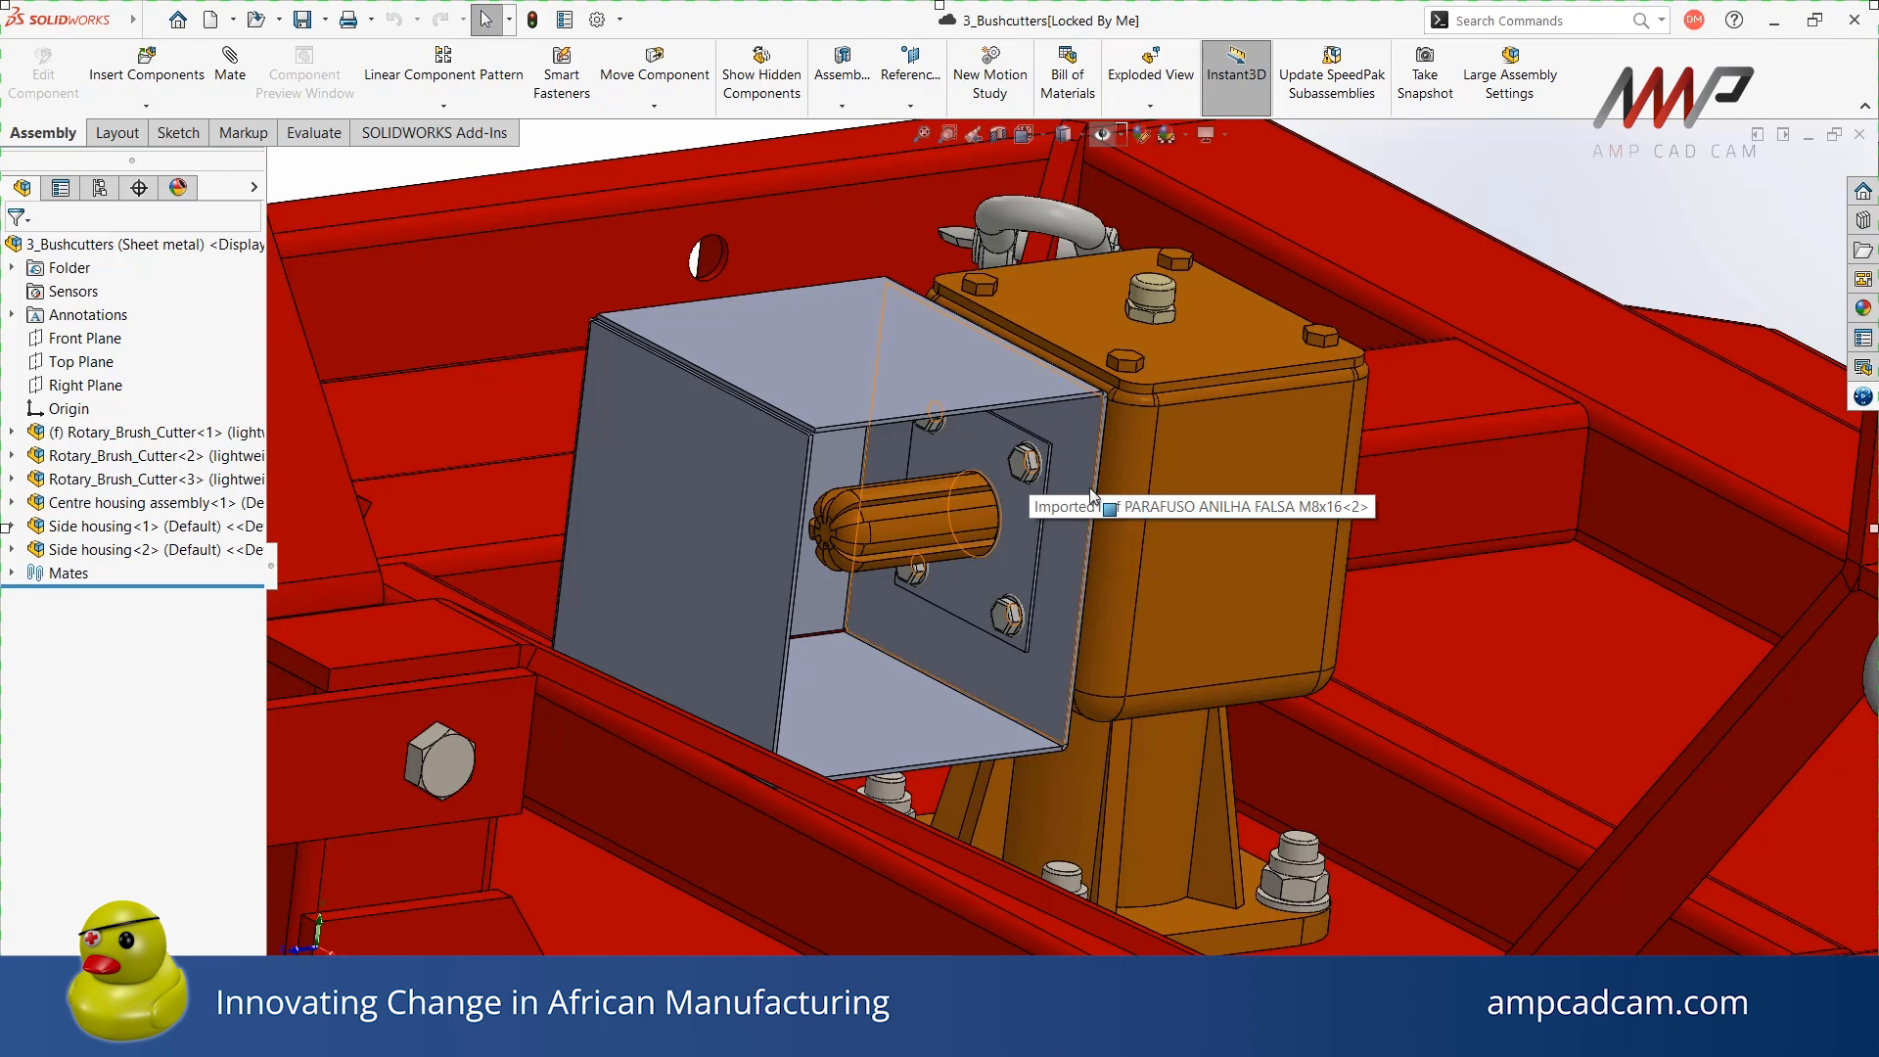
scroll(1030, 566, "up", 10)
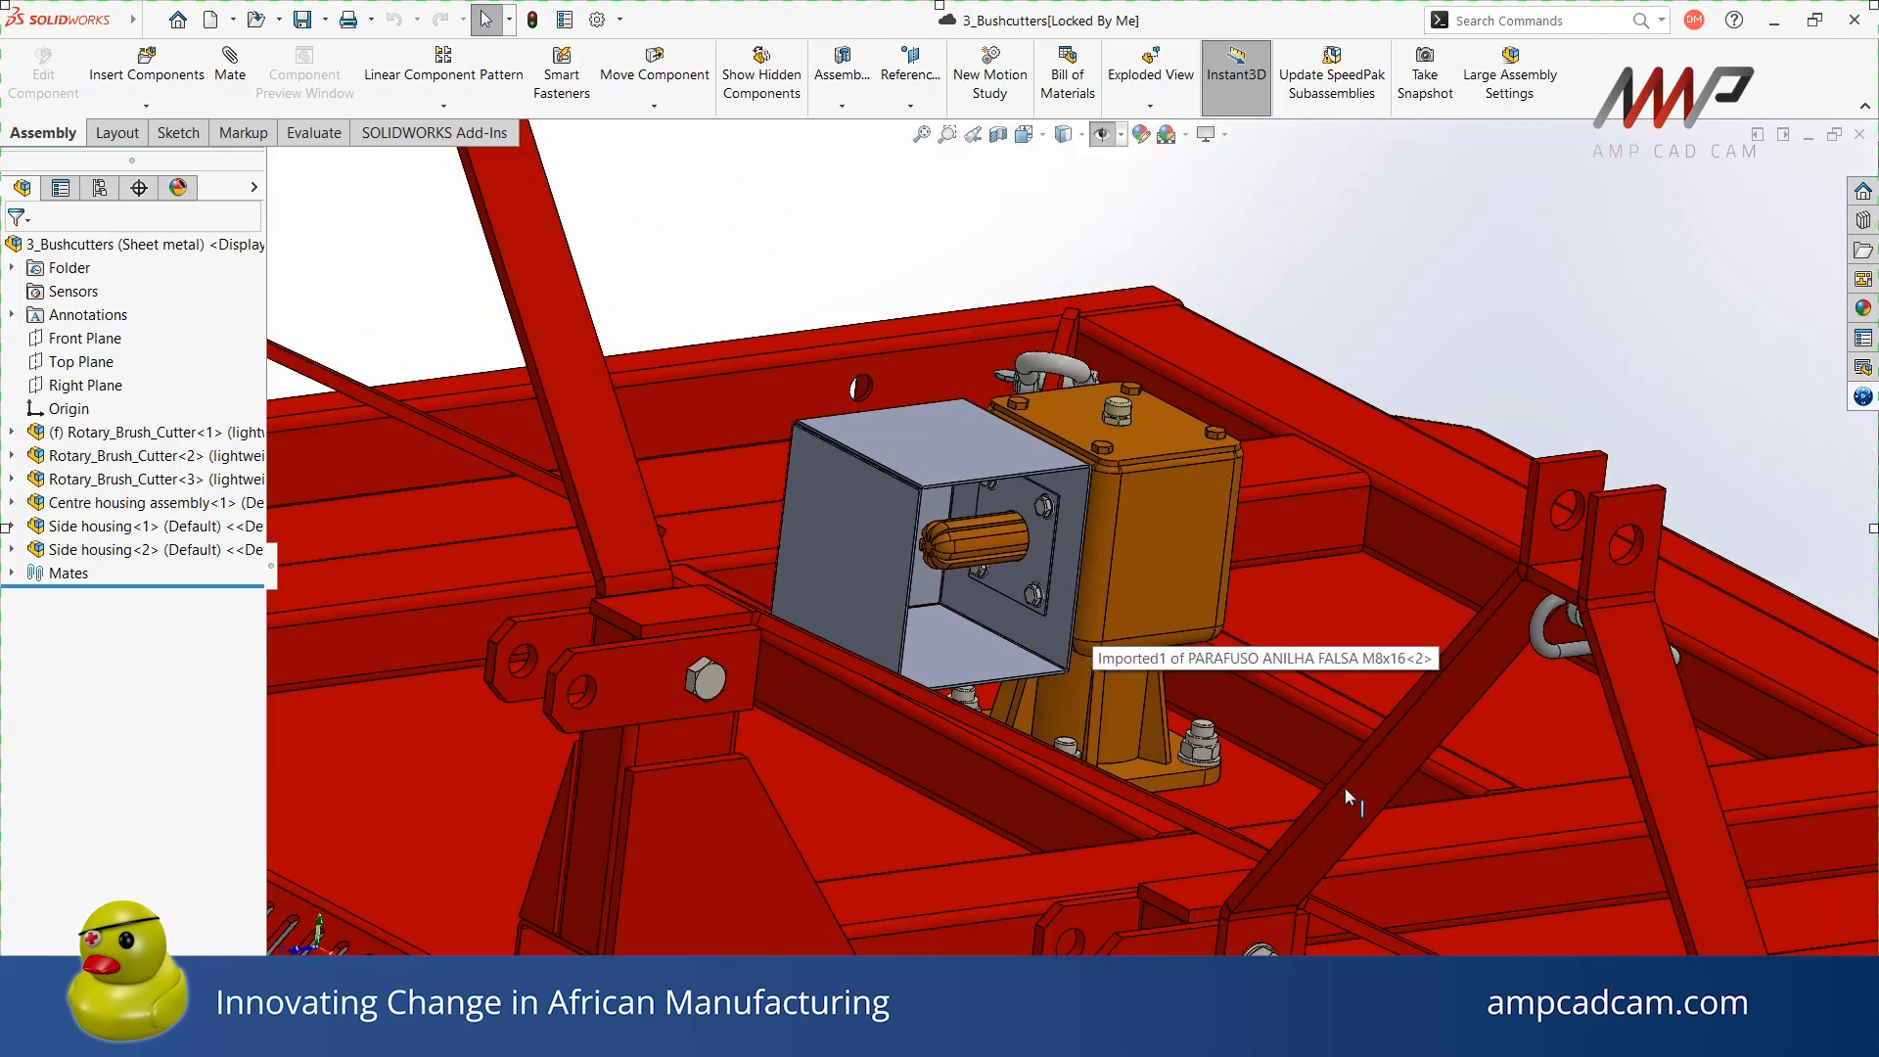
scroll(1577, 896, "up", 2)
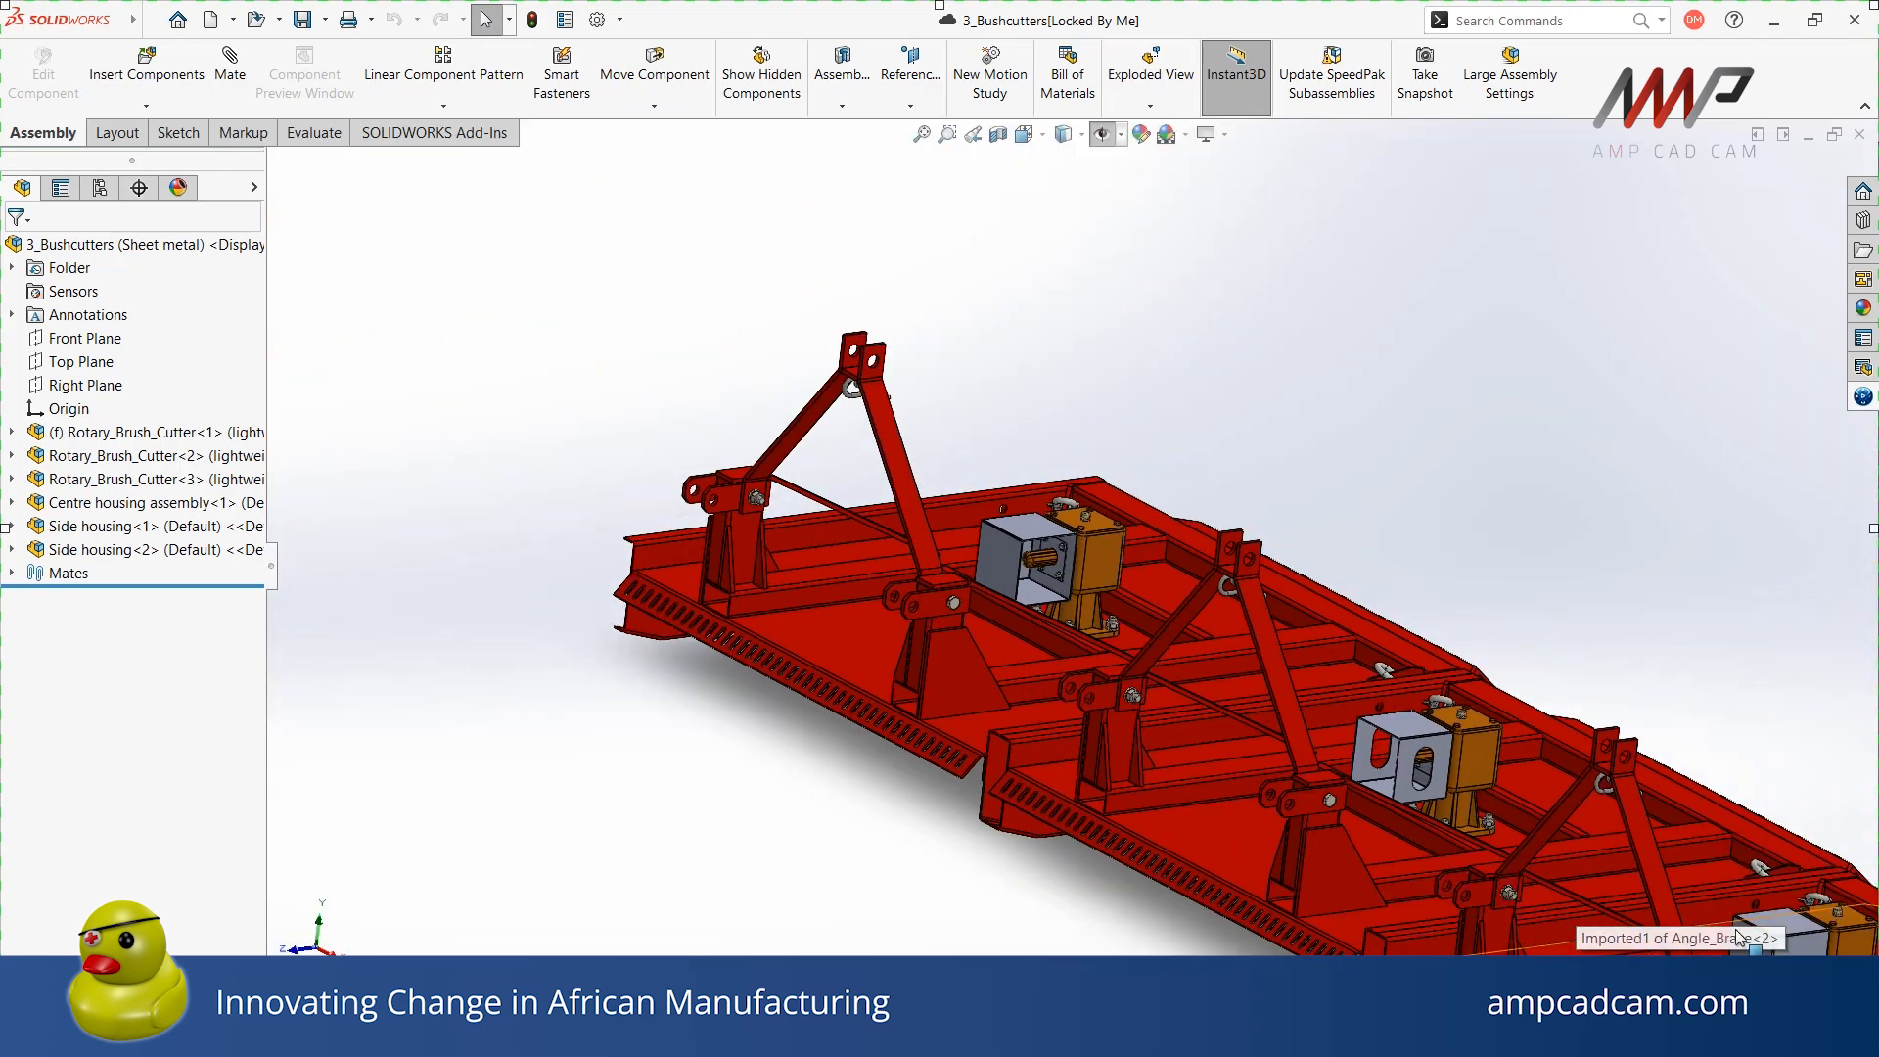
scroll(1836, 920, "down", 2)
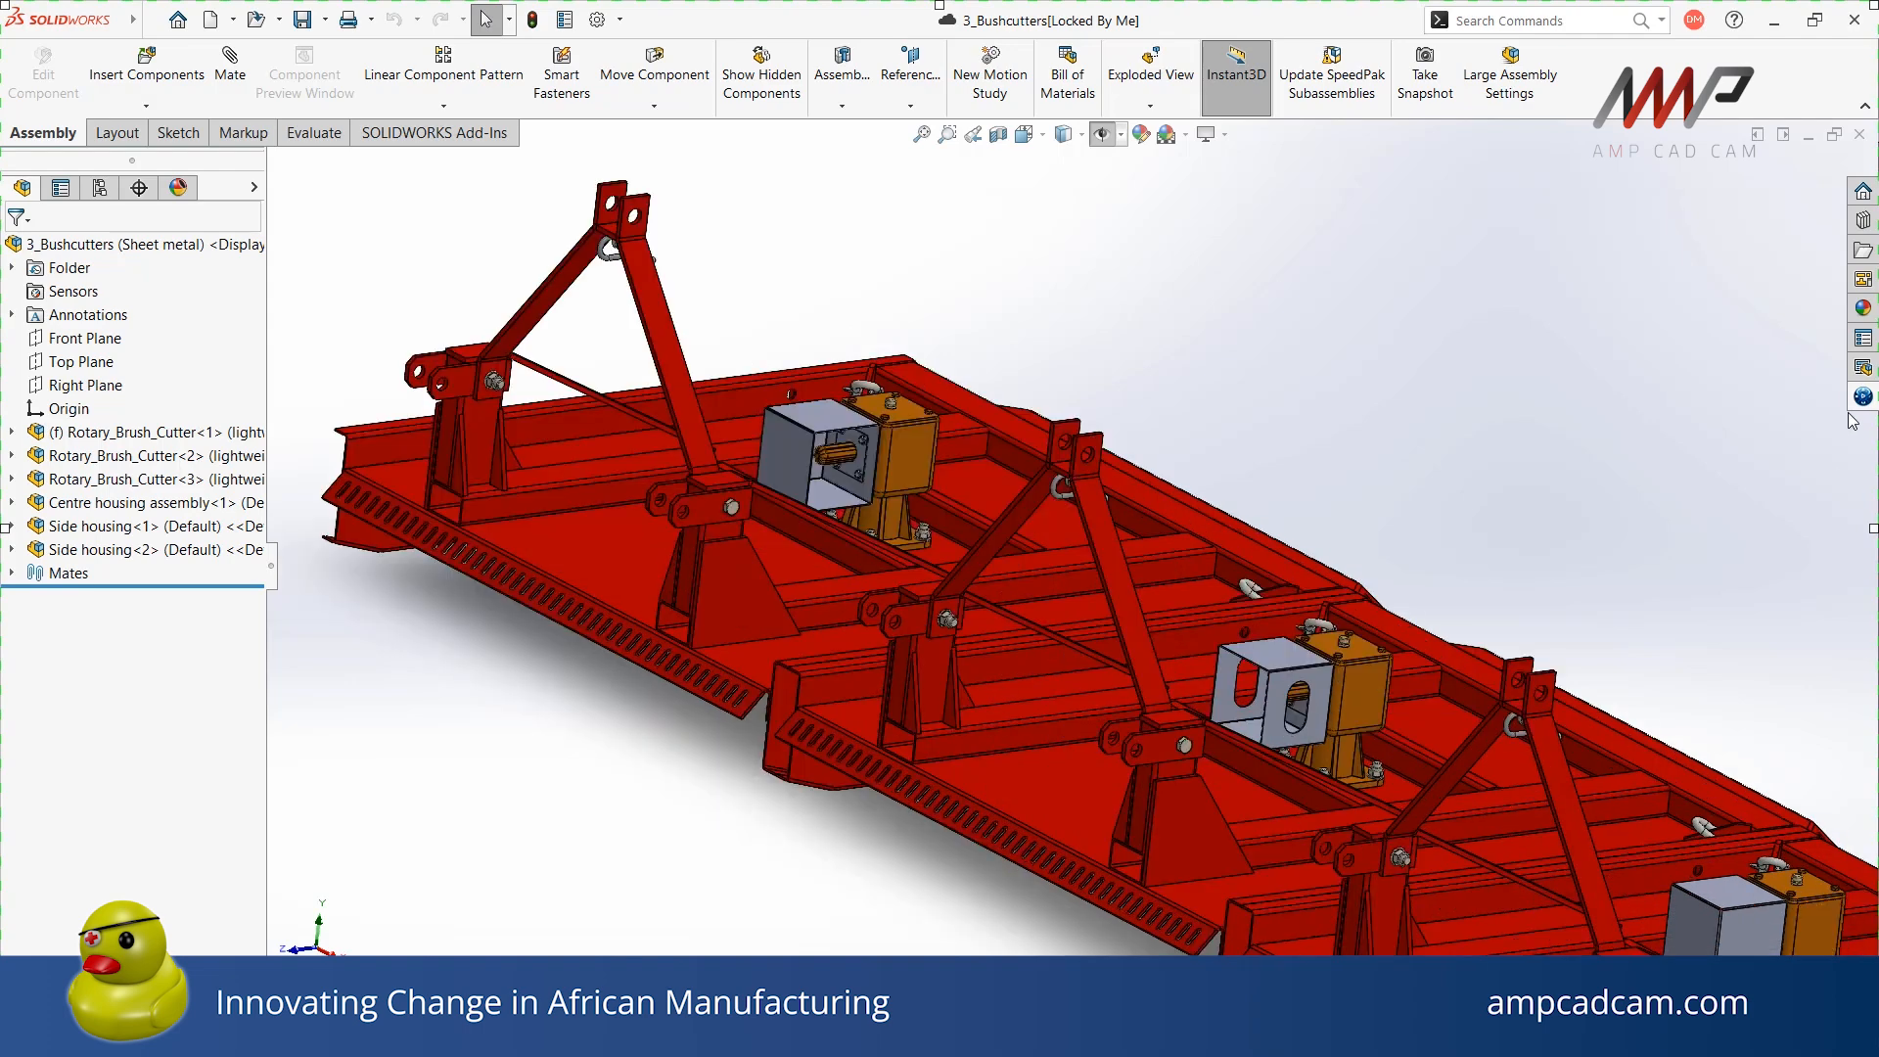
left_click(1862, 397)
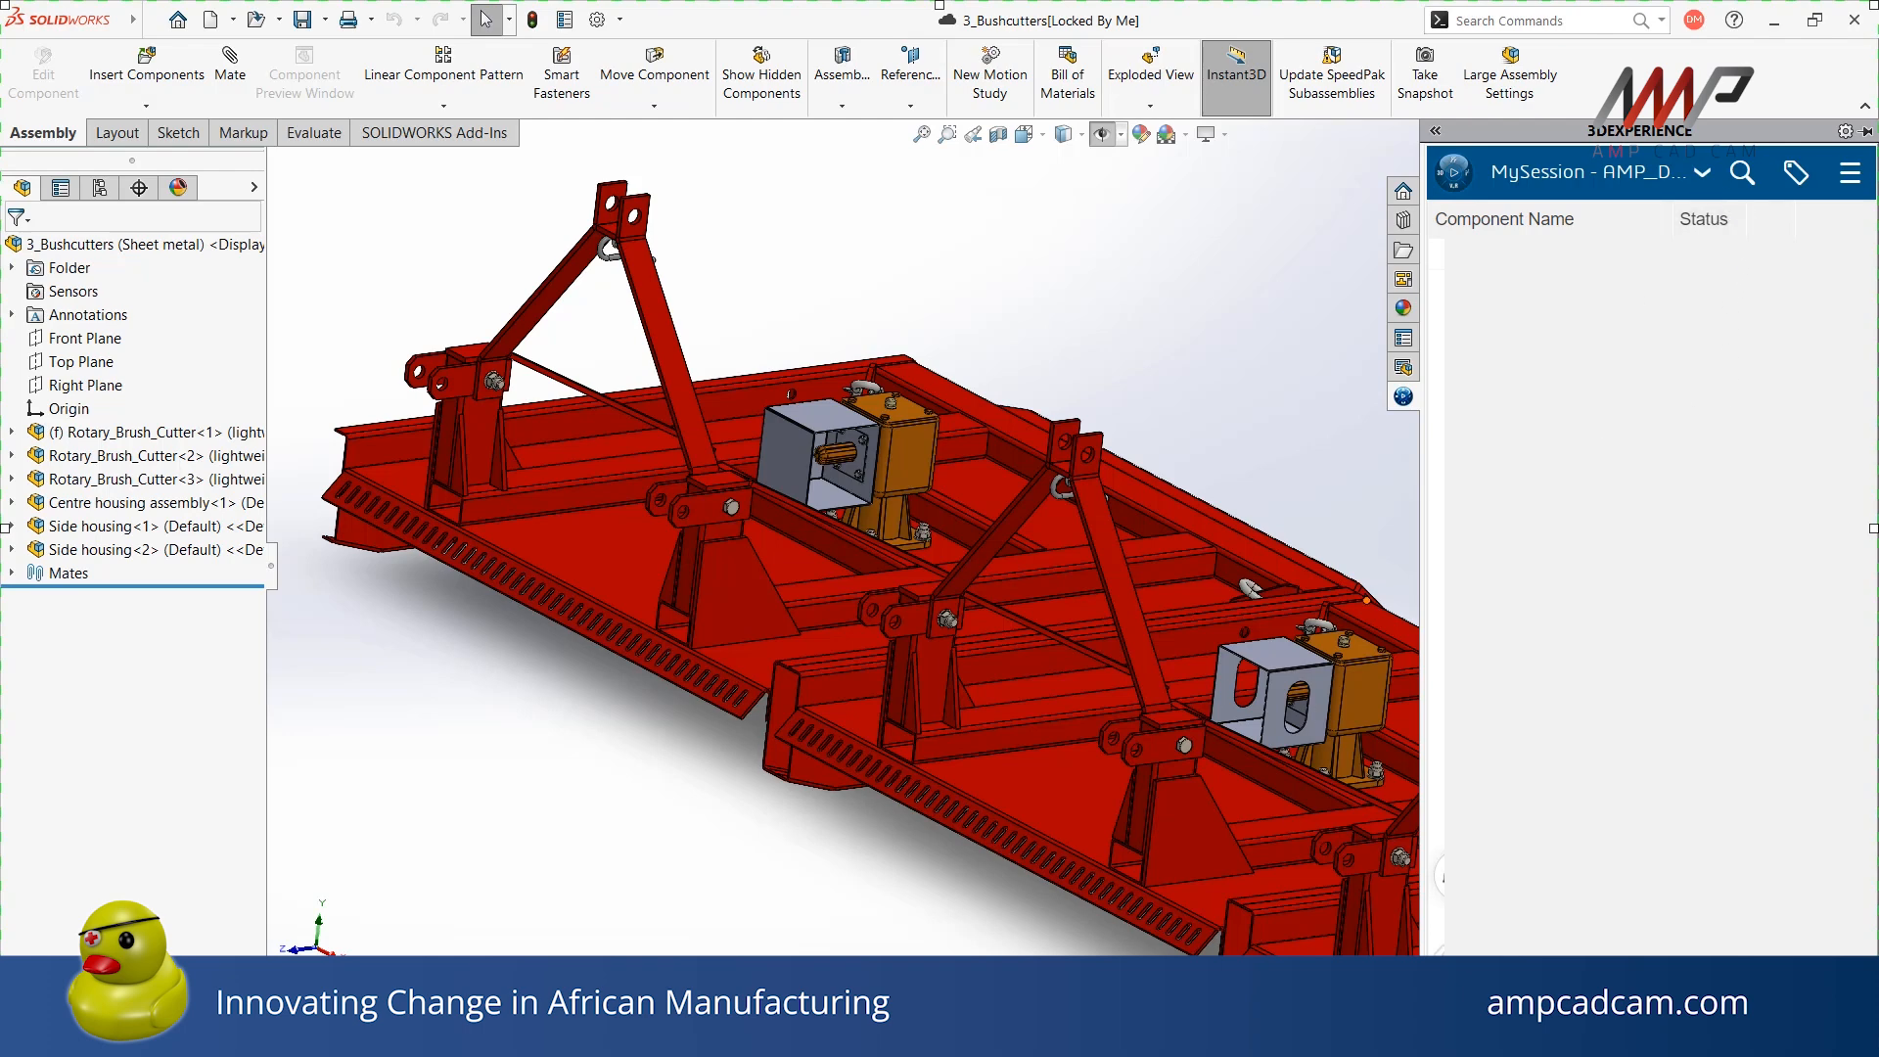
Switch to the 3DDashboard in the browser and close the 3DPlay_Screenshot (4) attachment preview
mouse_move(746, 1035)
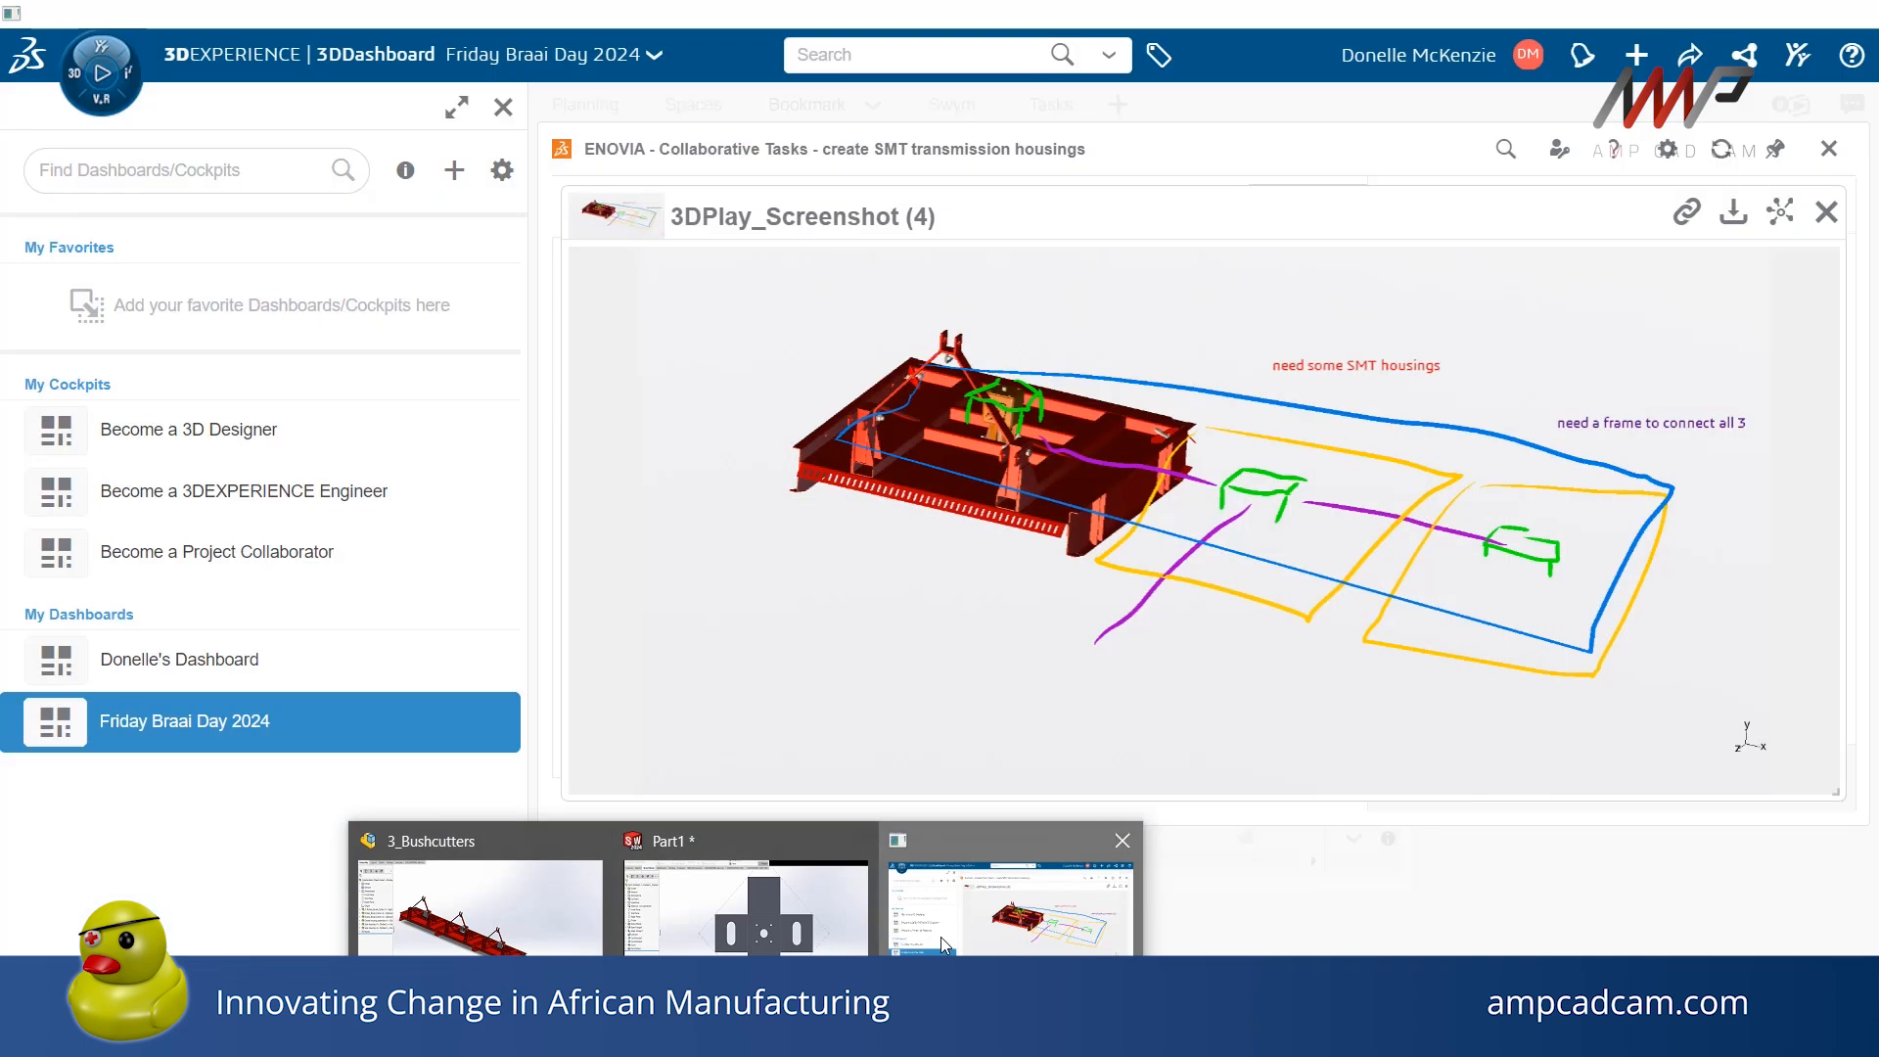
left_click(941, 937)
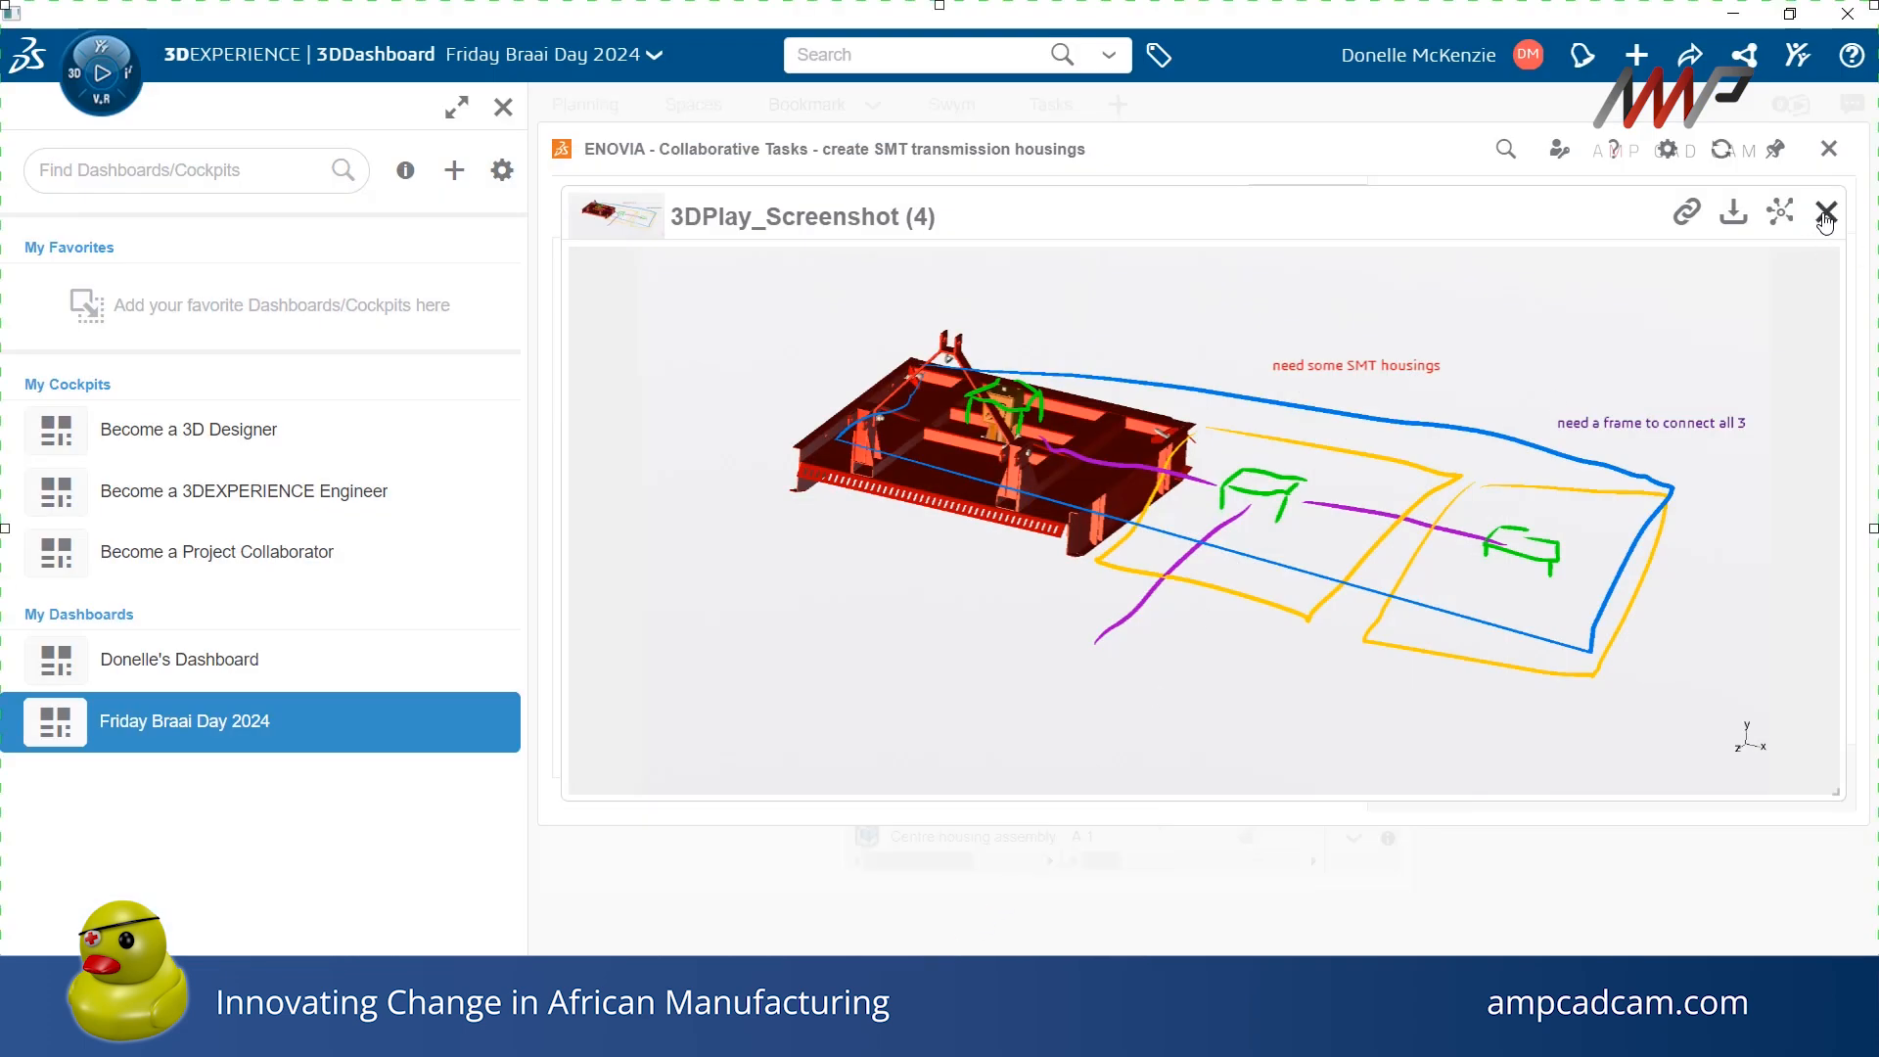
left_click(1826, 212)
Set the percent complete of the task "create SMT transmission housings" to 100% and save the task
scroll(1663, 529, "up", 6)
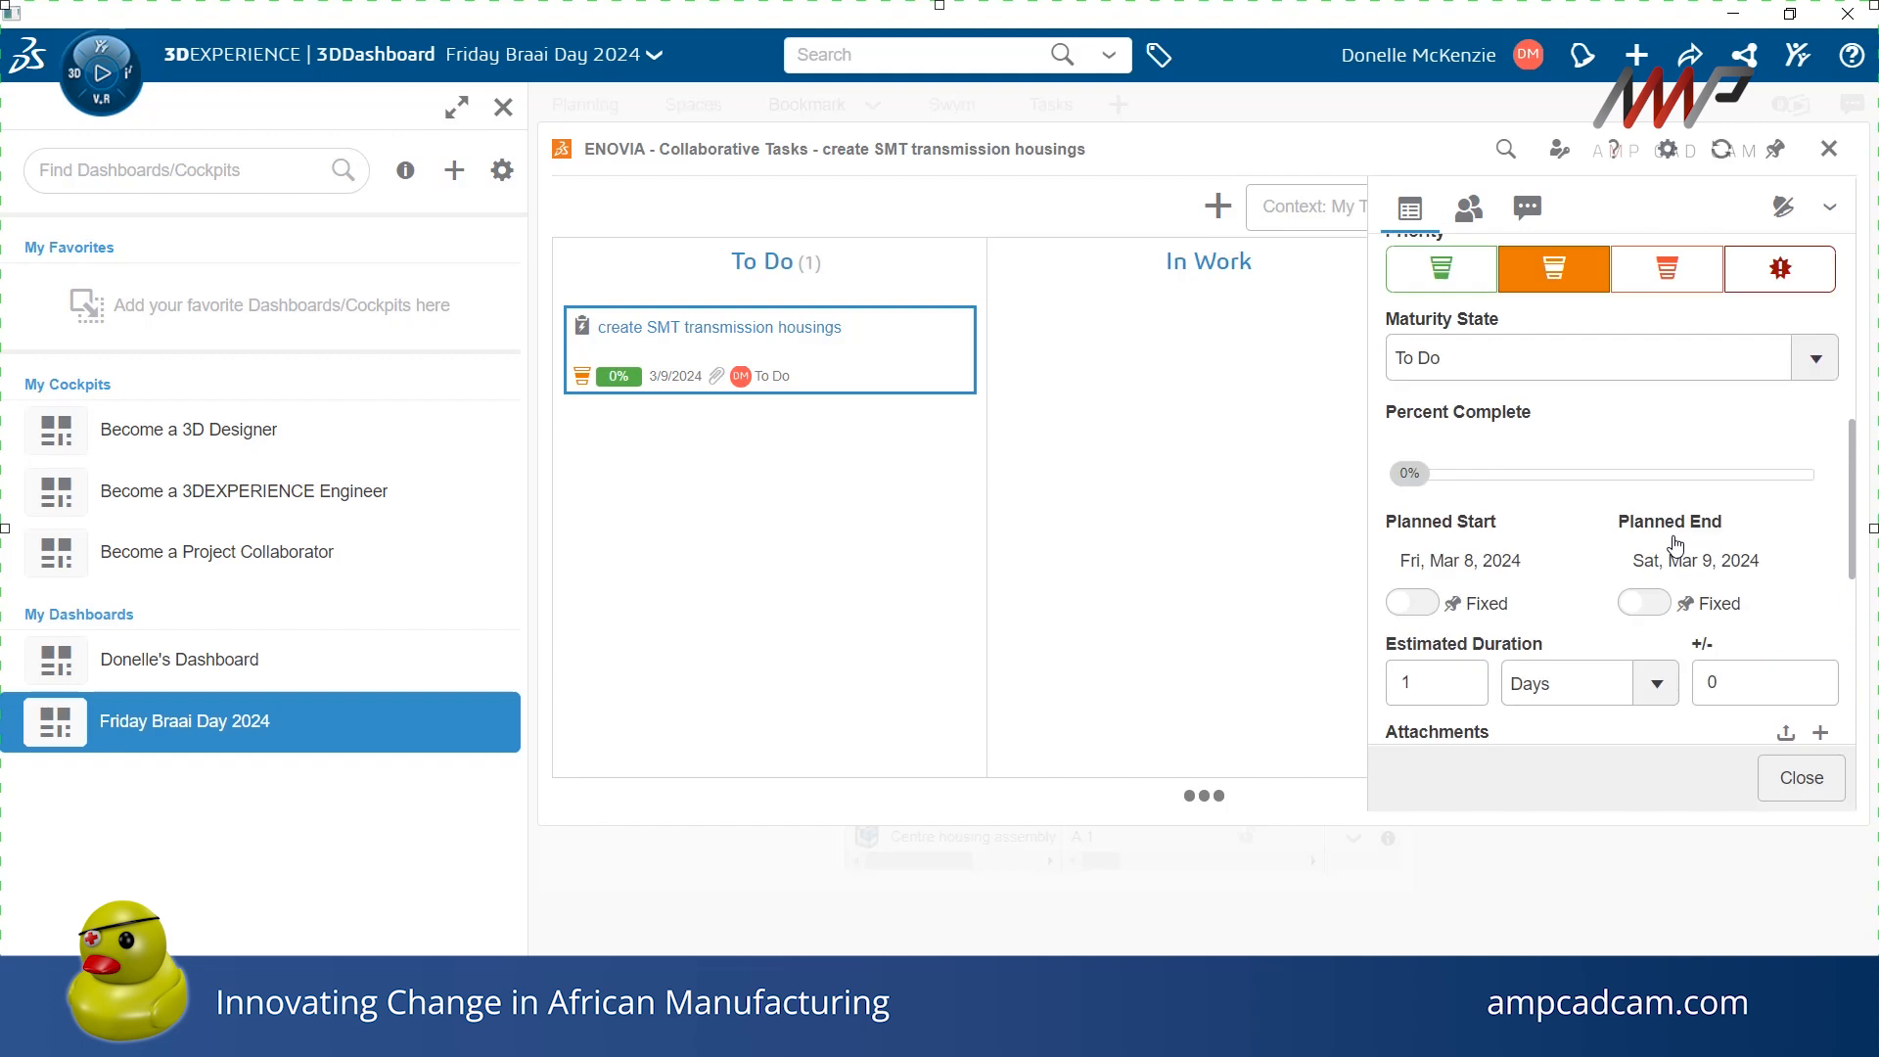
left_click_drag(1426, 596, 1852, 631)
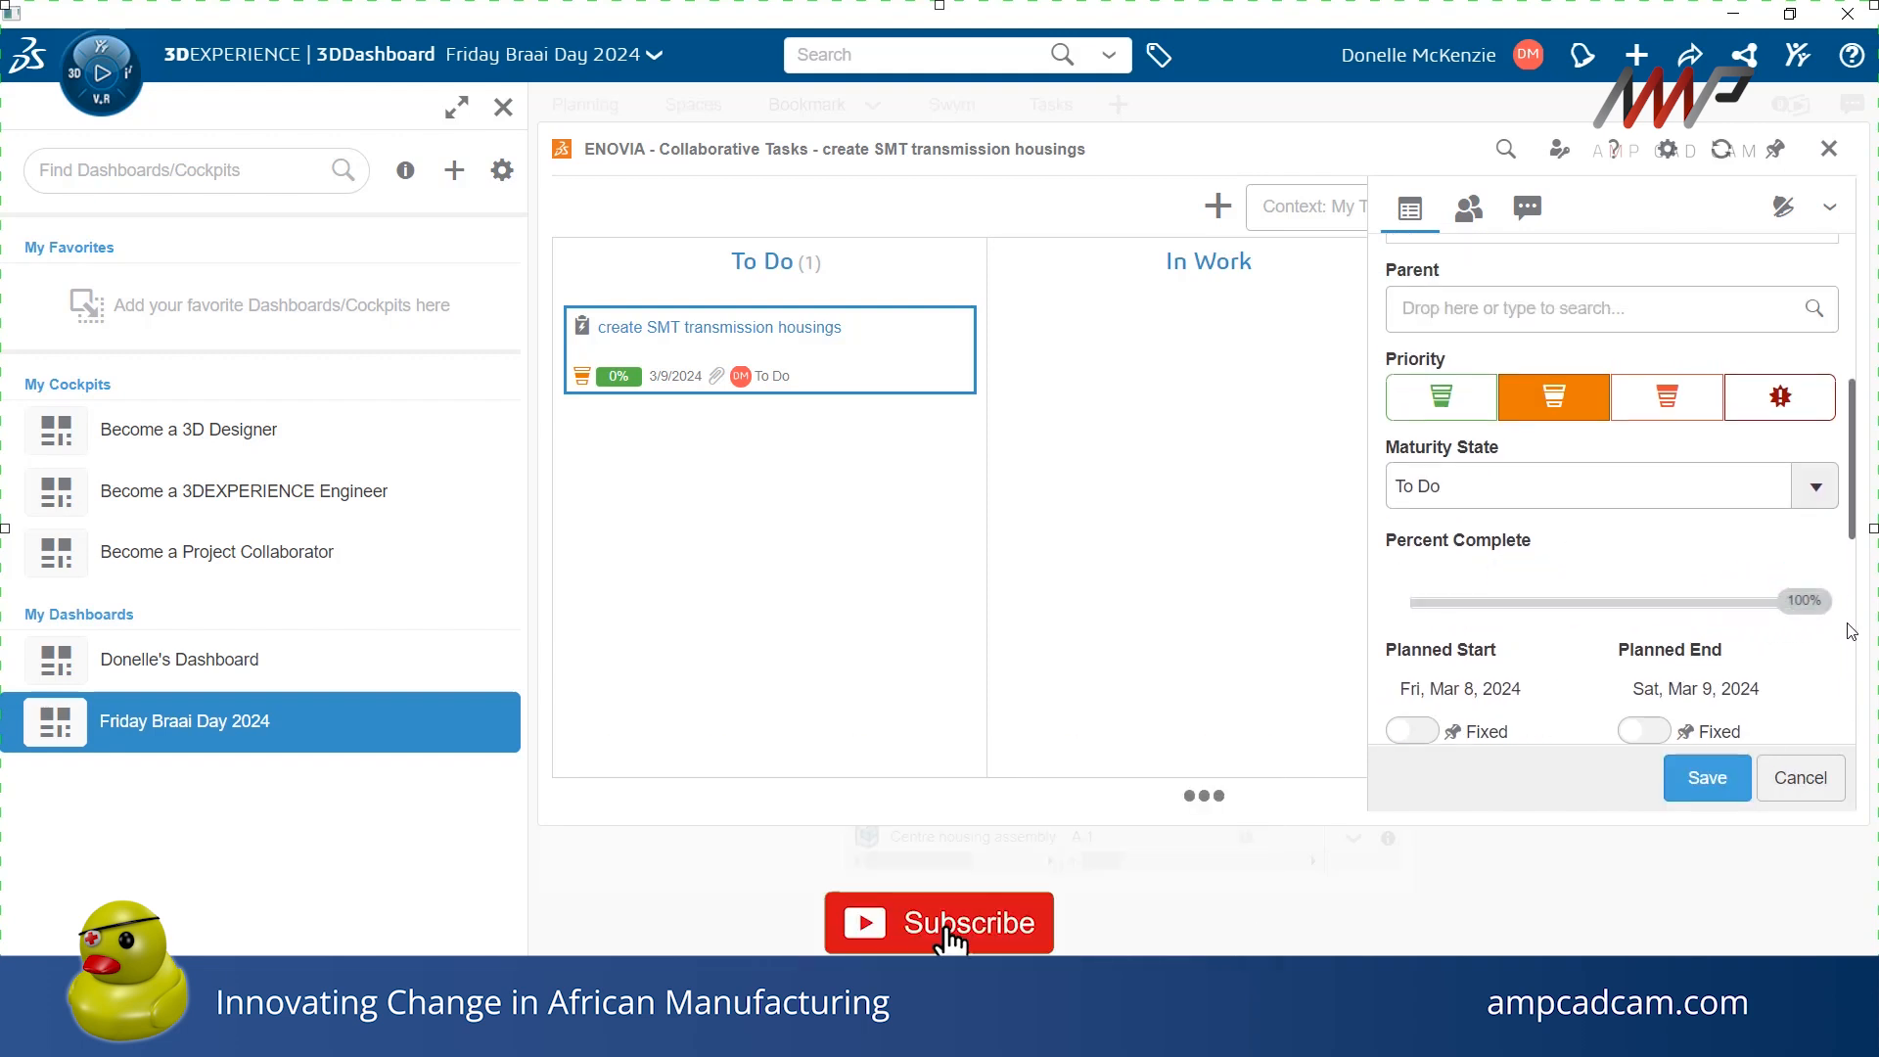
left_click(1707, 777)
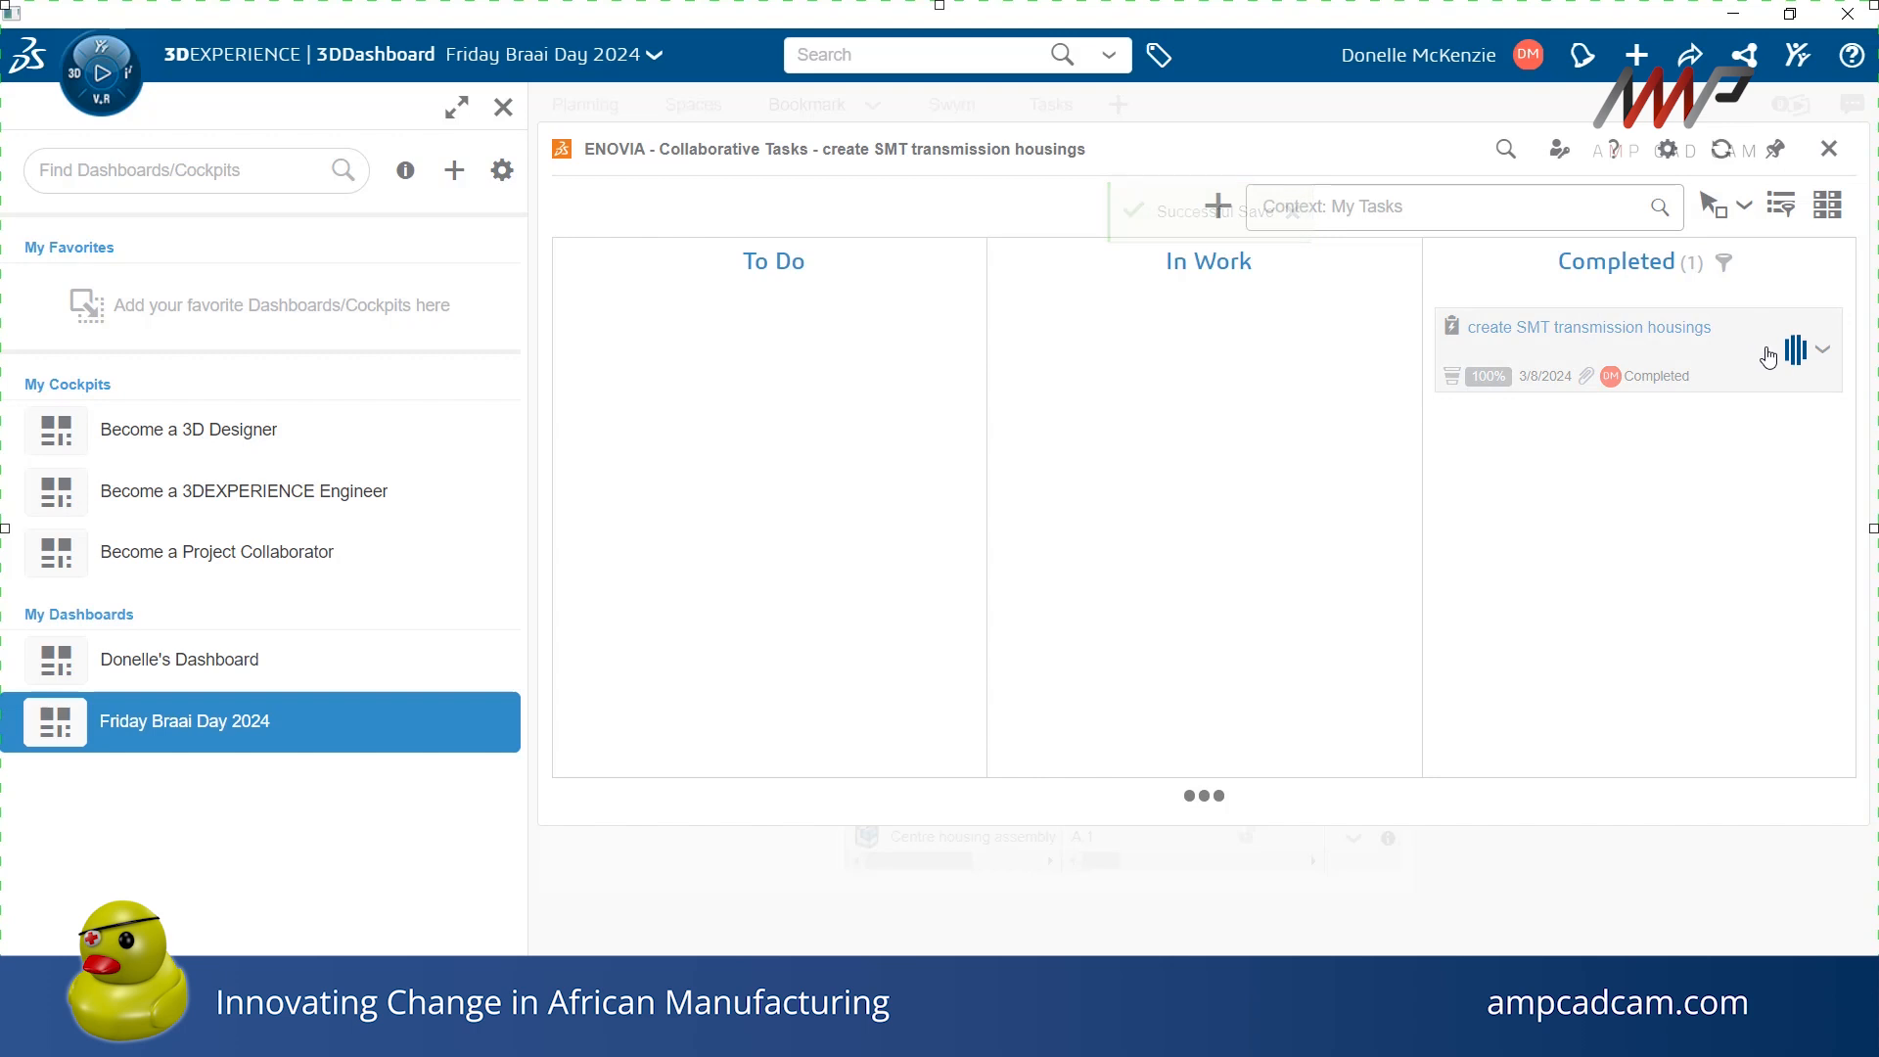
left_click(1820, 353)
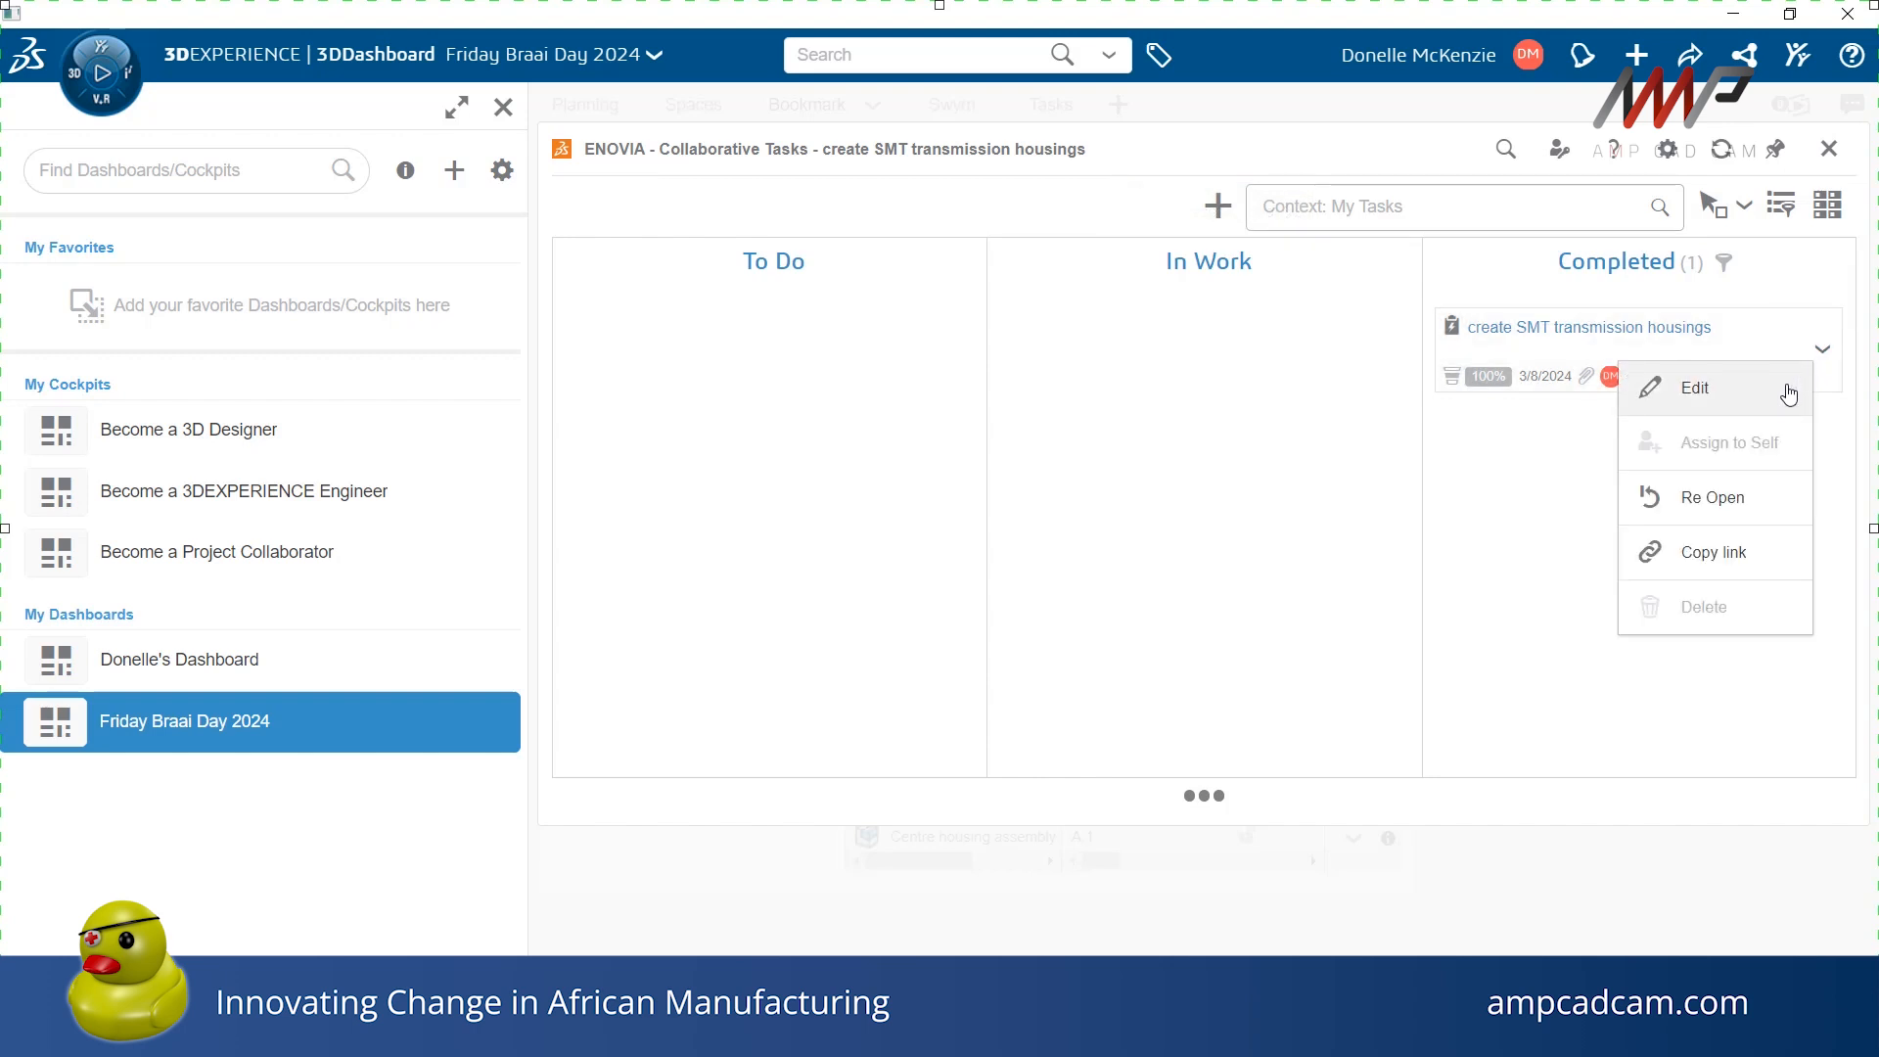
left_click(1564, 496)
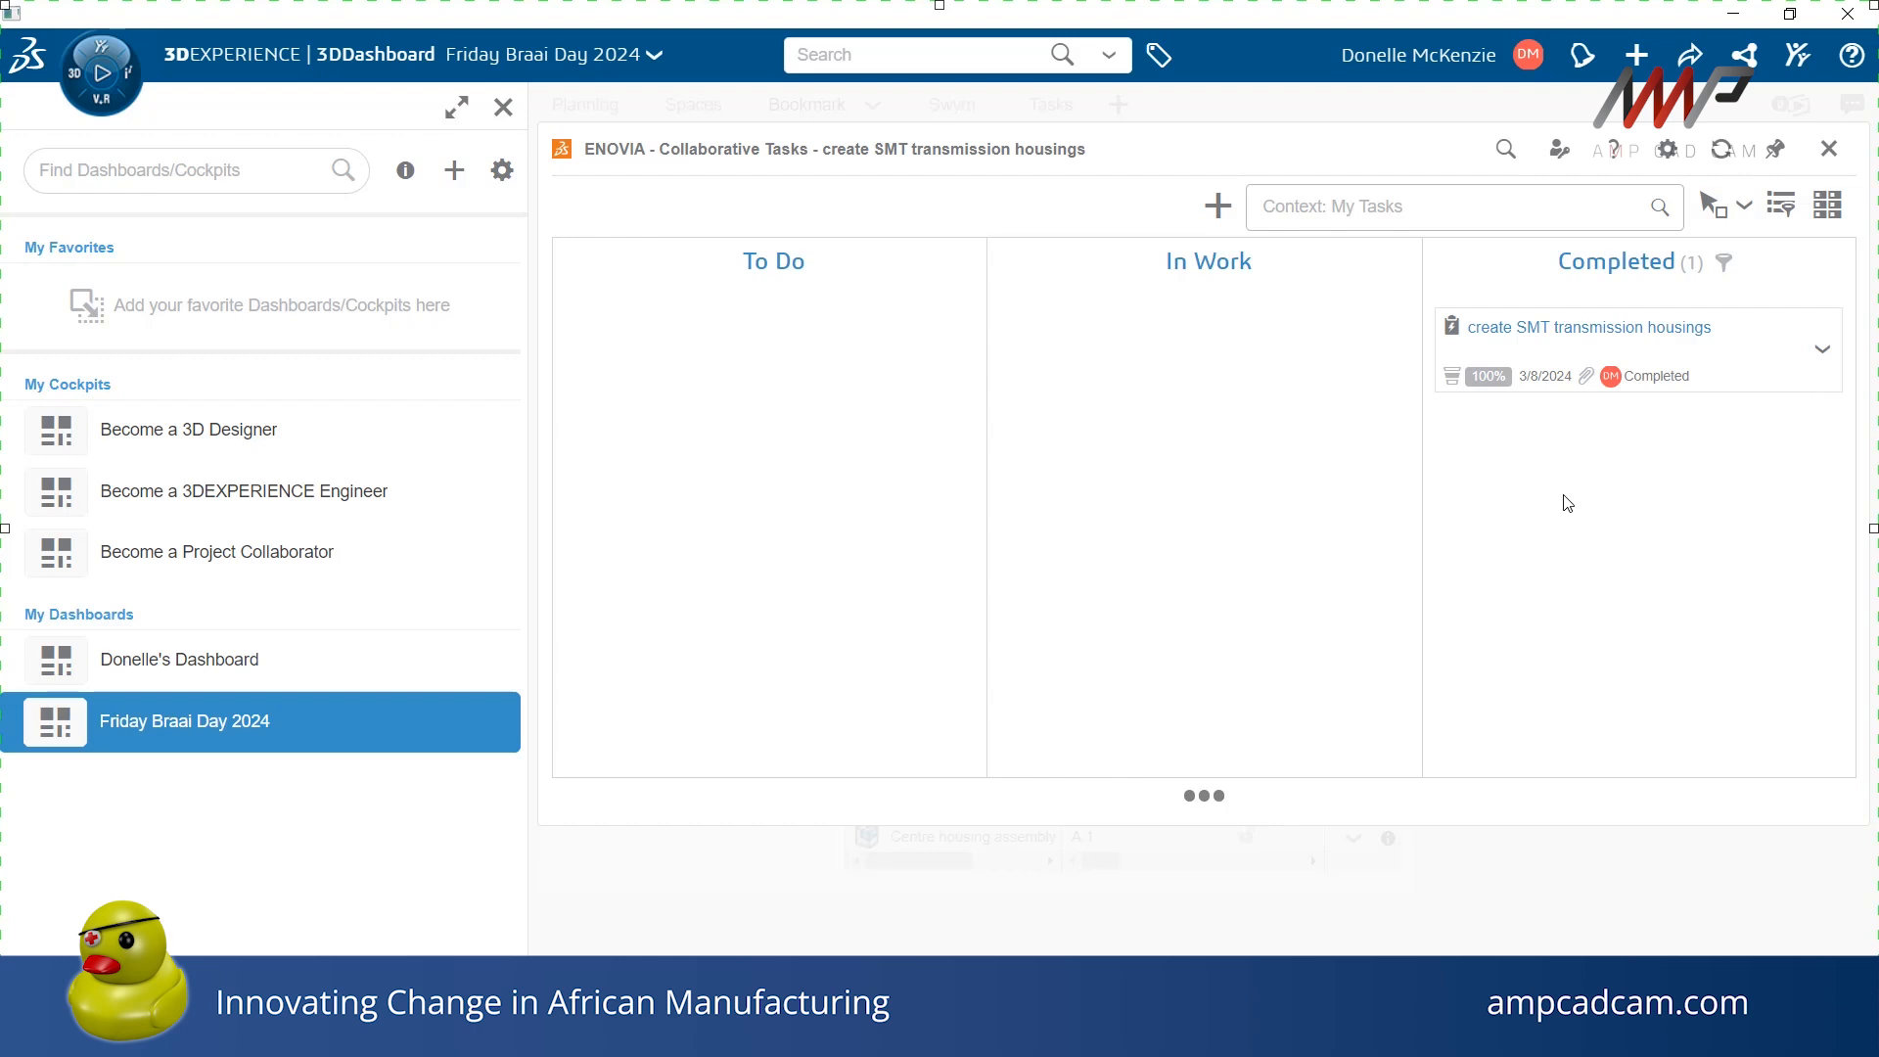